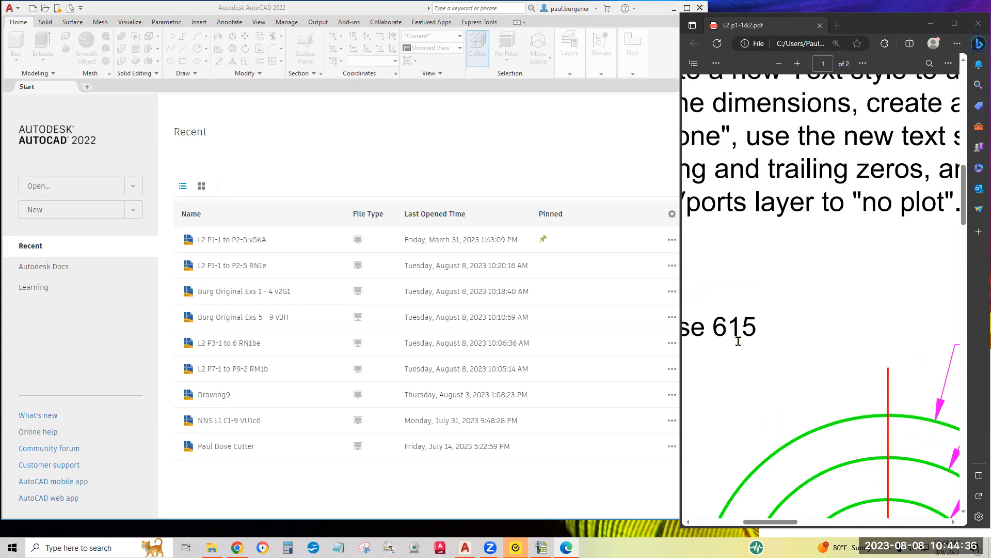
- Examine the layer table, notes and Exercise 615 views on both pages of the exercise PDF
ctrl+scroll(749, 363, down, 3)
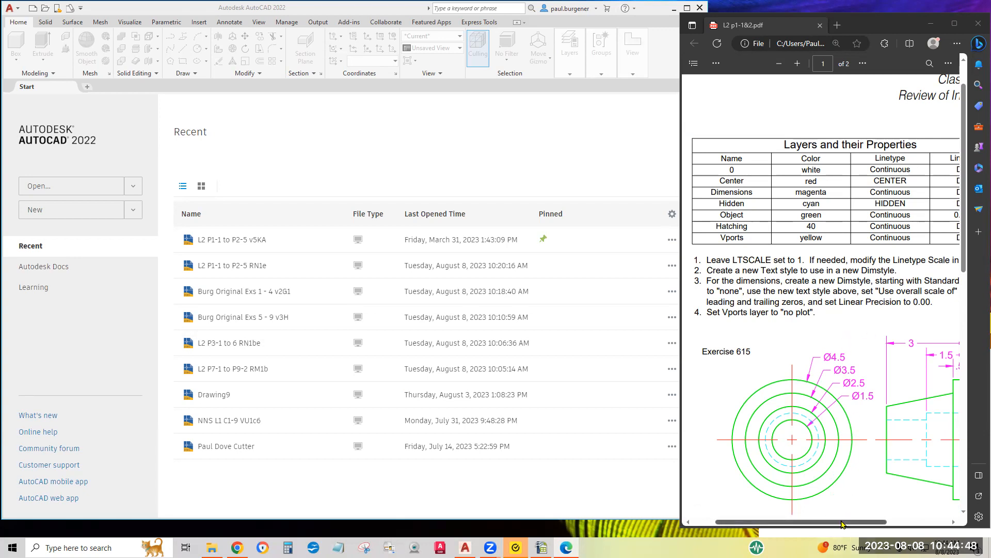
mouse_move(842, 522)
mouse_down()
mouse_move(857, 518)
mouse_move(846, 521)
mouse_up()
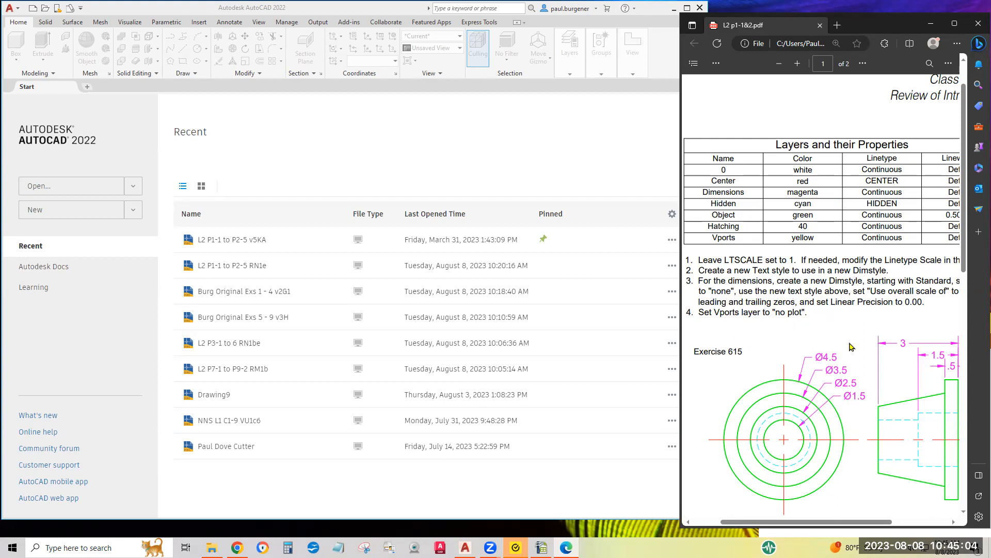
ctrl+scroll(834, 465, down, 2)
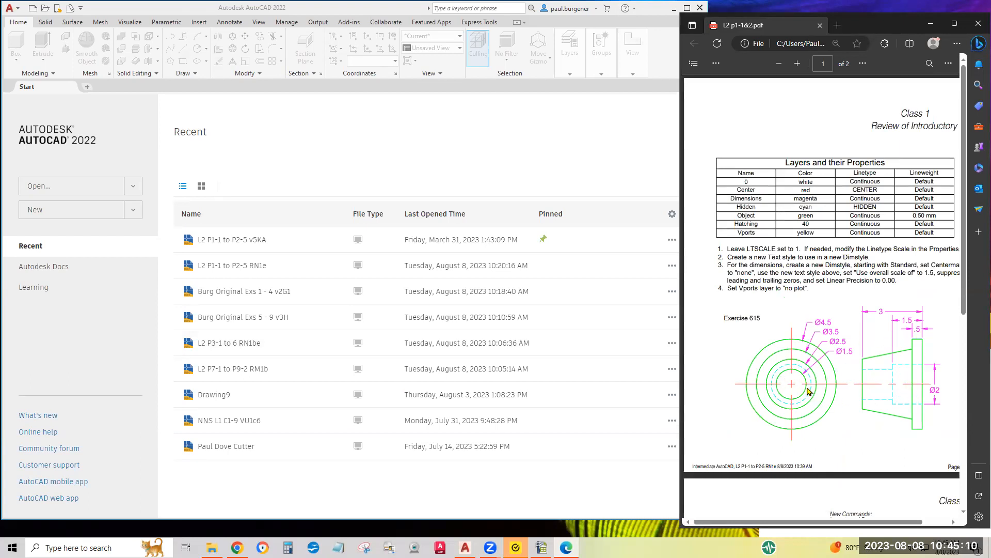
scroll(861, 431, down, 5)
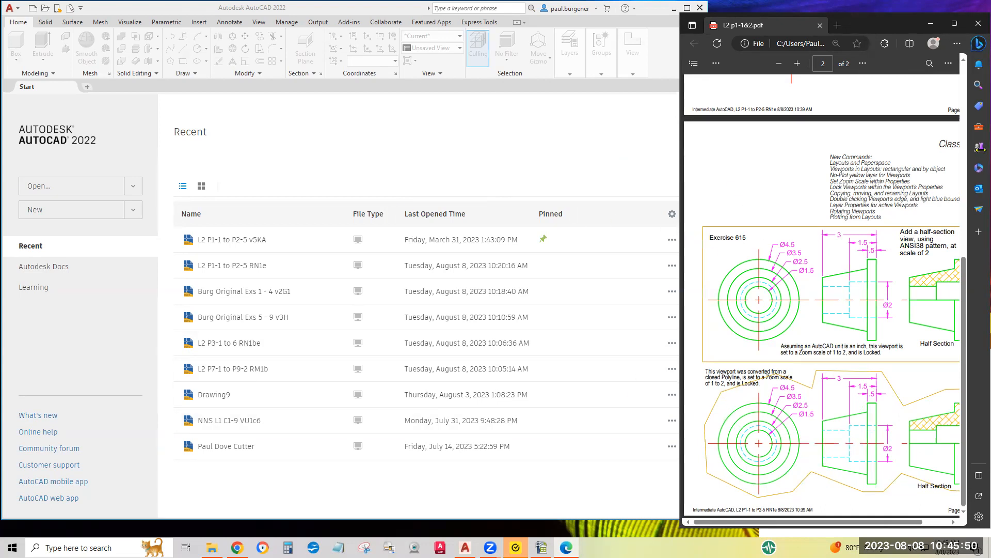
scroll(962, 123, up, 1)
scroll(962, 122, up, 6)
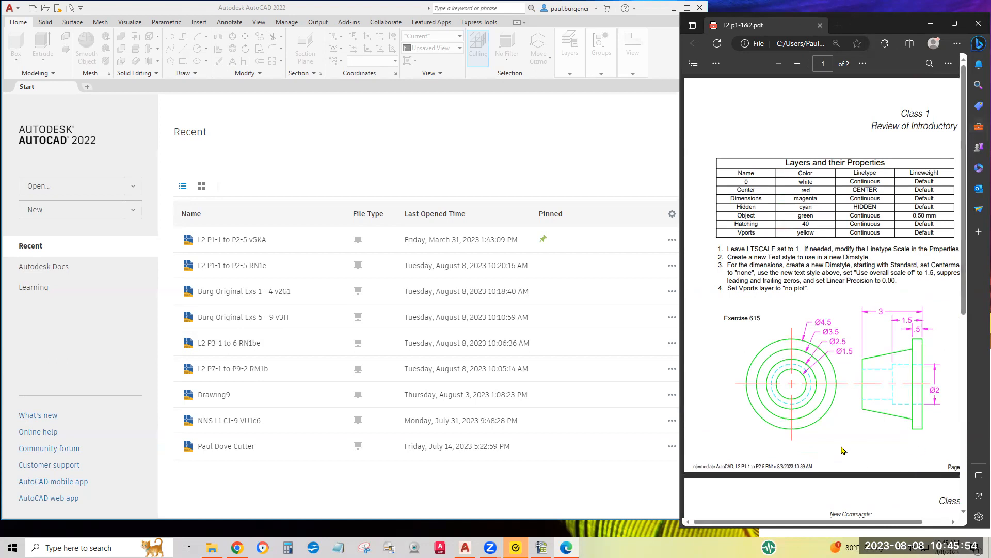
middle_drag(898, 432, 902, 432)
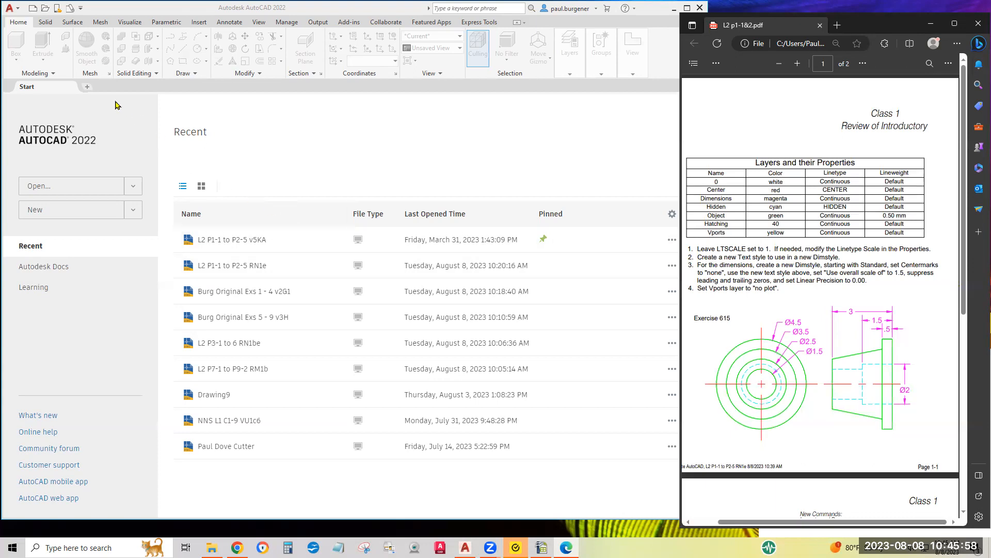
- Start a new drawing in AutoCAD with the grid, gizmo and all-scale annotation display turned off
click(87, 89)
click(87, 88)
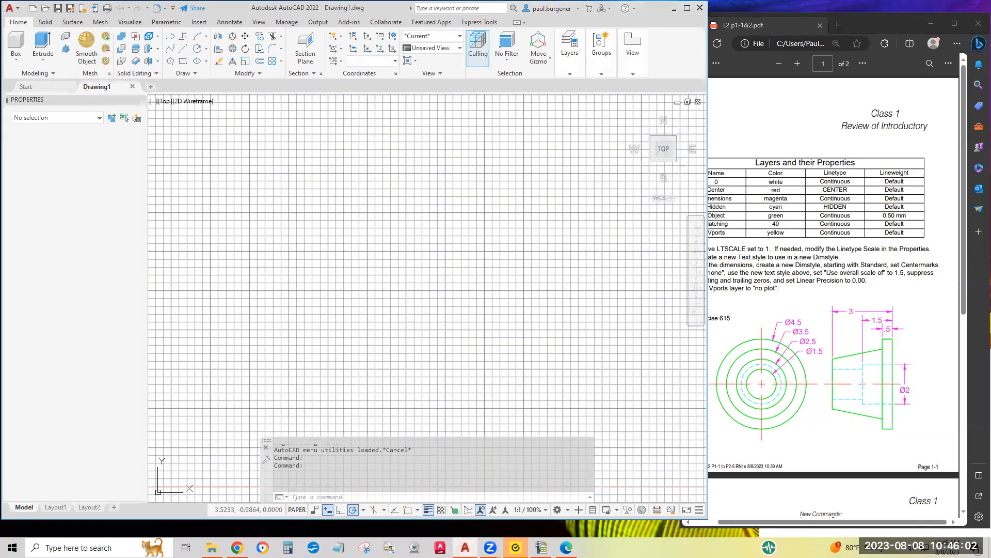
click(165, 511)
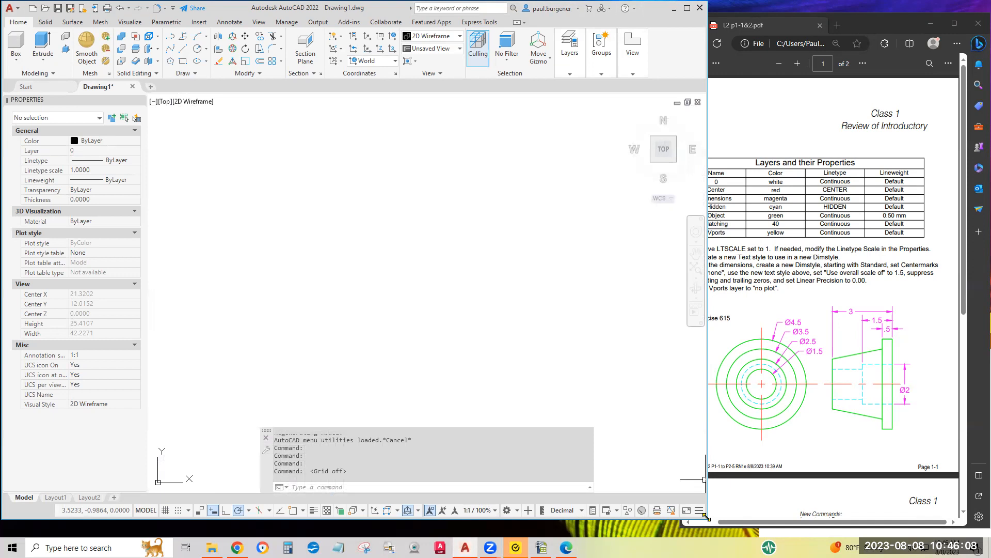
drag(707, 517, 707, 517)
click(407, 483)
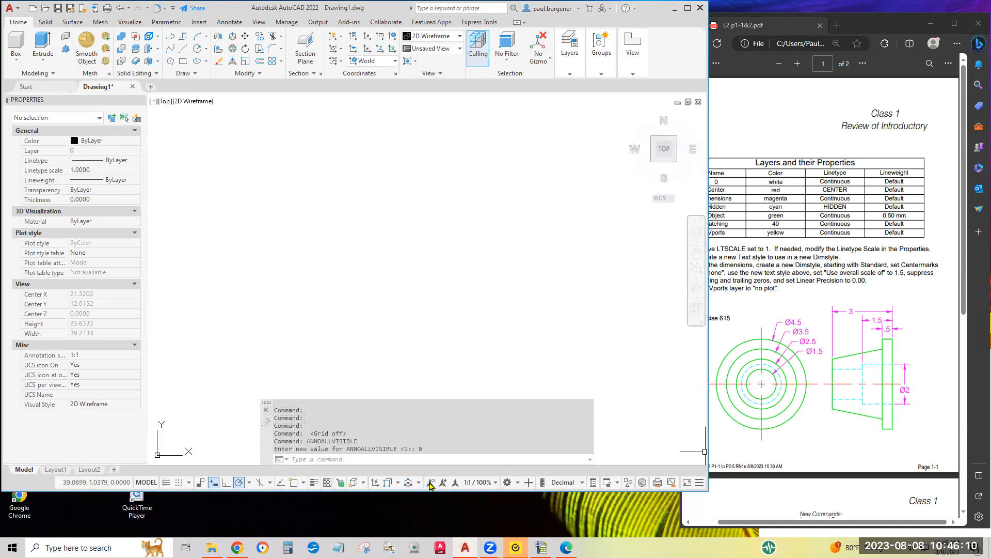
- Remove Extension from the running object snaps and turn object snap on
click(303, 483)
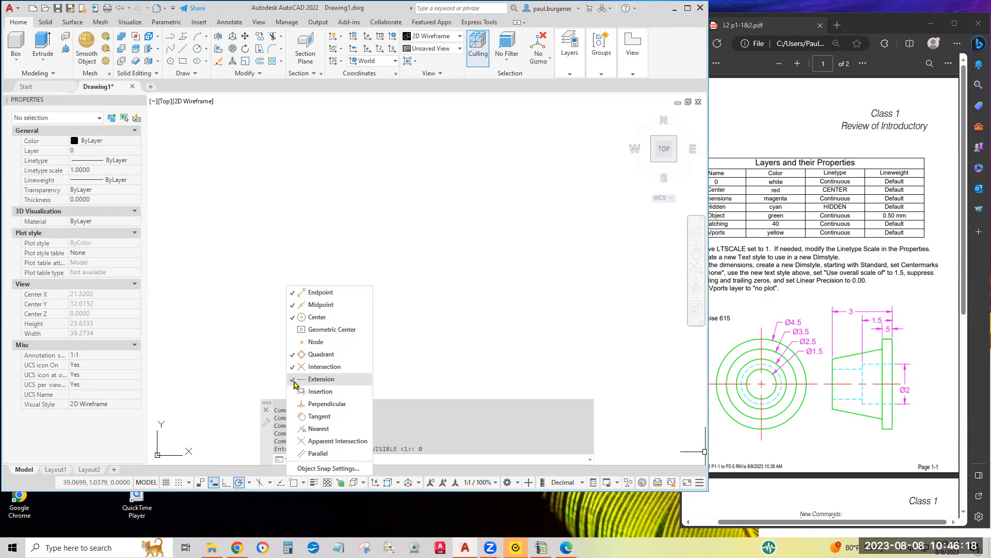
click(295, 380)
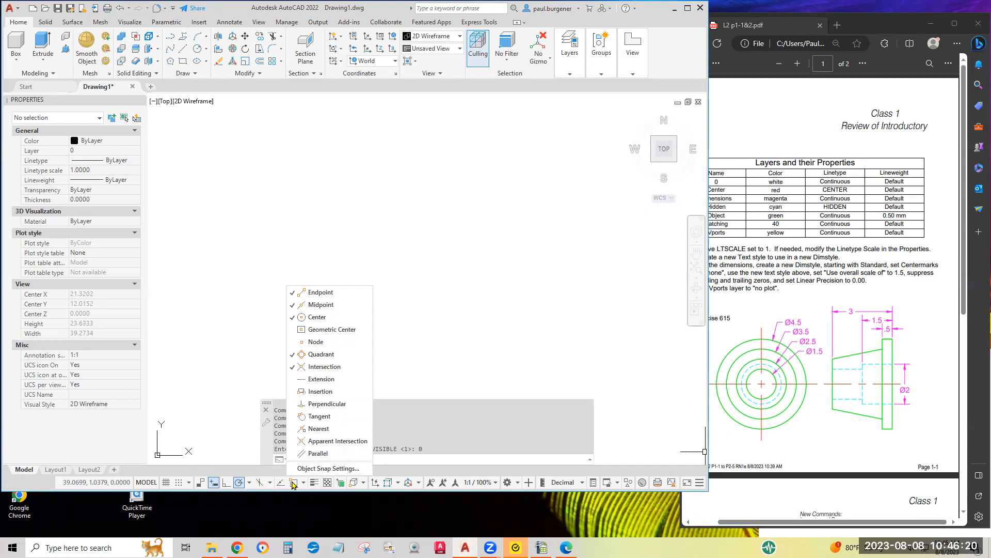
click(292, 484)
click(294, 485)
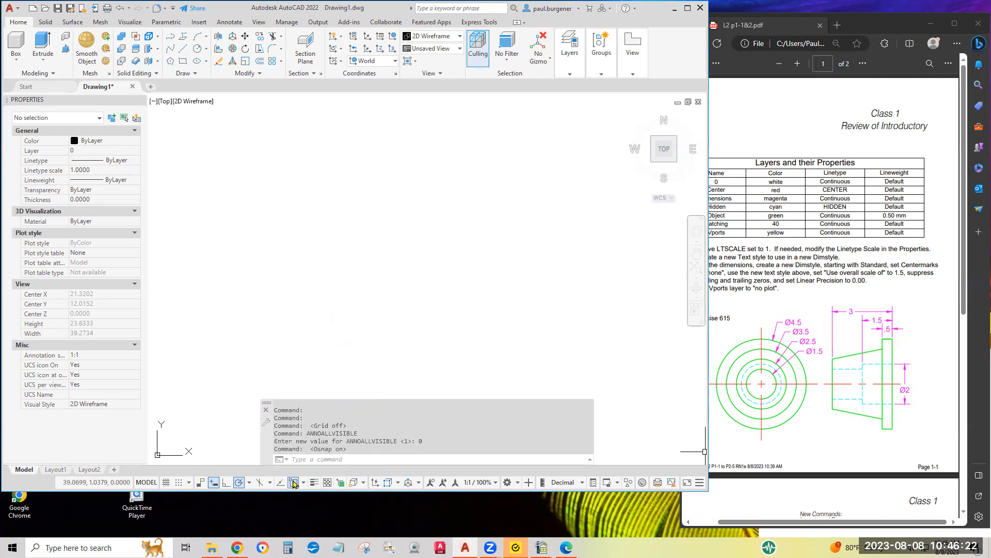
- Check the polar tracking angle options and narrow the drawing window until it no longer covers the exercise PDF
click(248, 483)
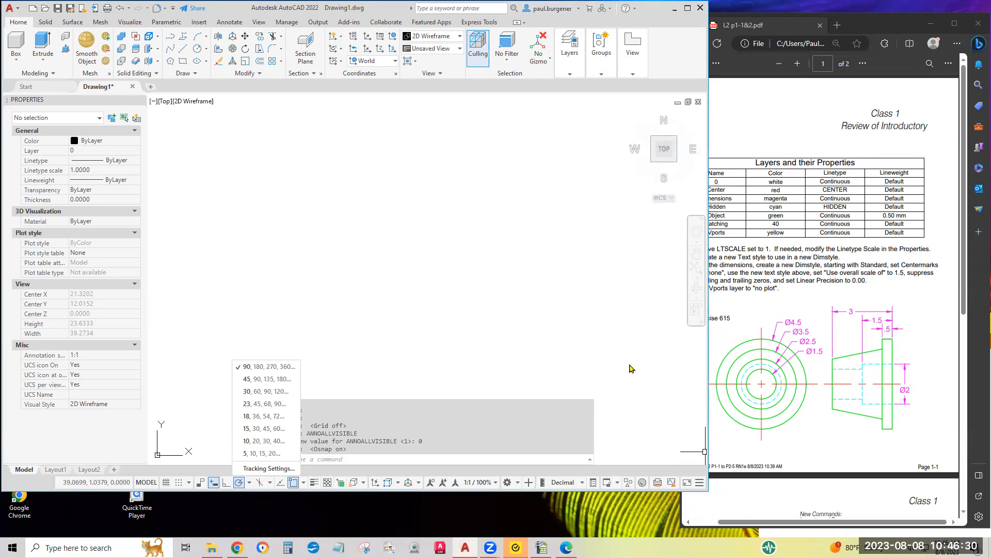
click(707, 423)
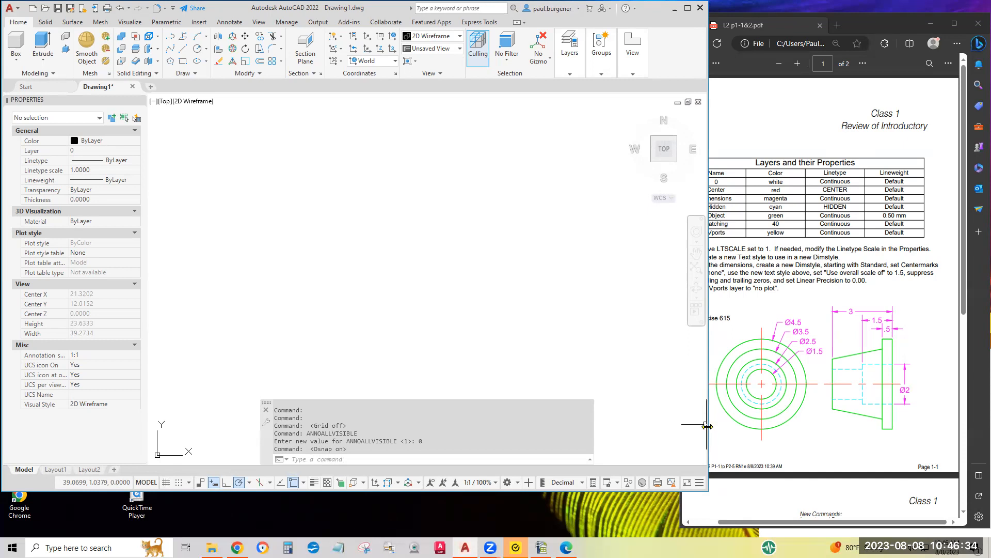
drag(707, 426, 680, 426)
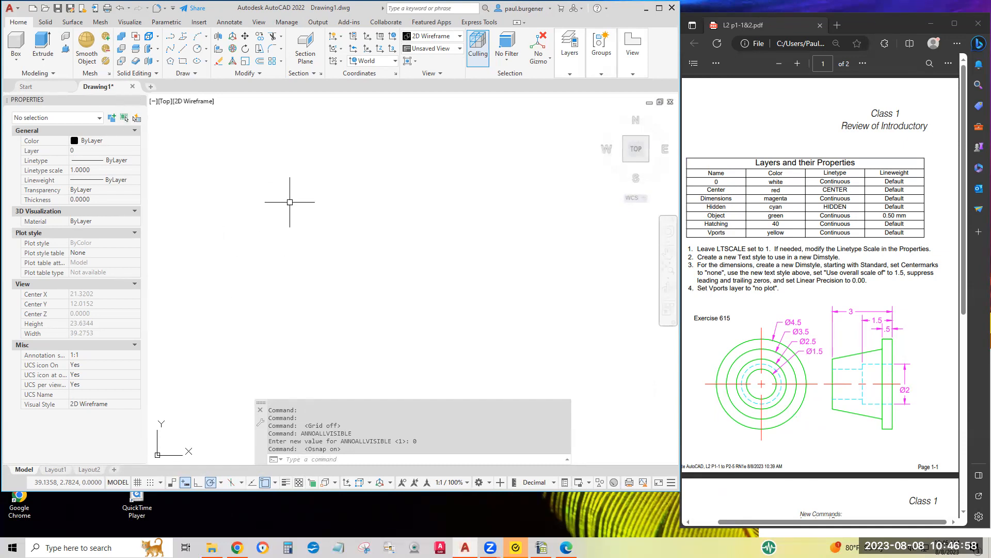
- Add eight new layers to the drawing in the Layer Properties Manager
click(570, 49)
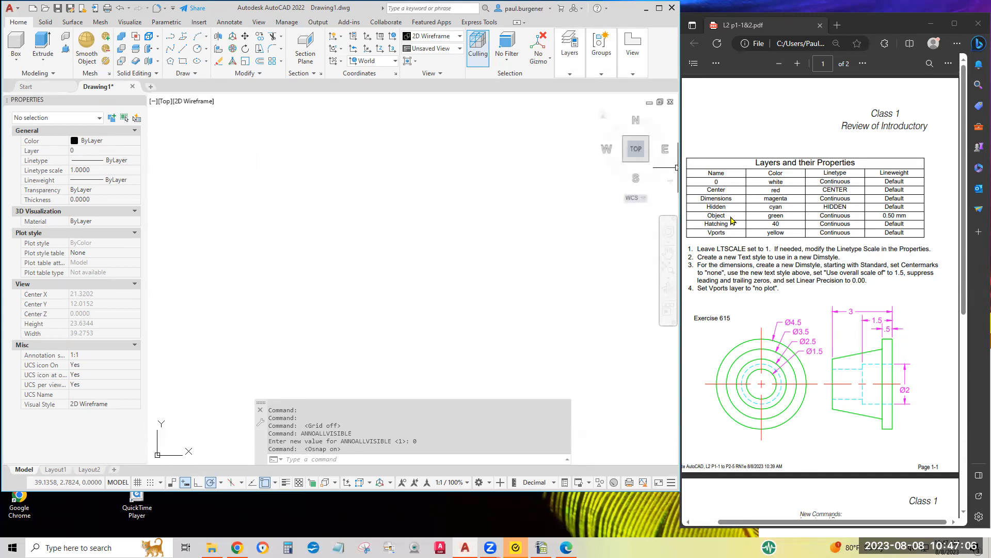
click(718, 180)
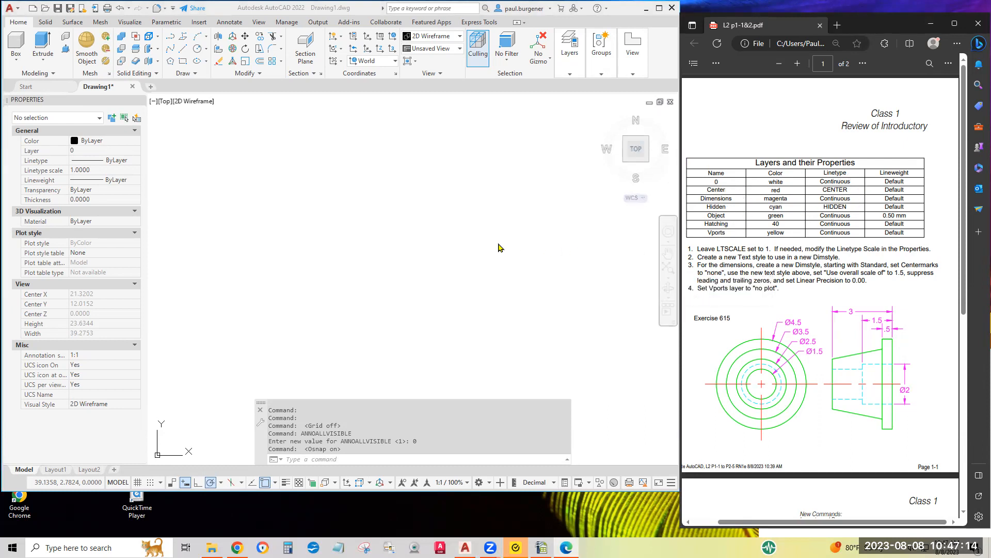
click(567, 46)
click(569, 52)
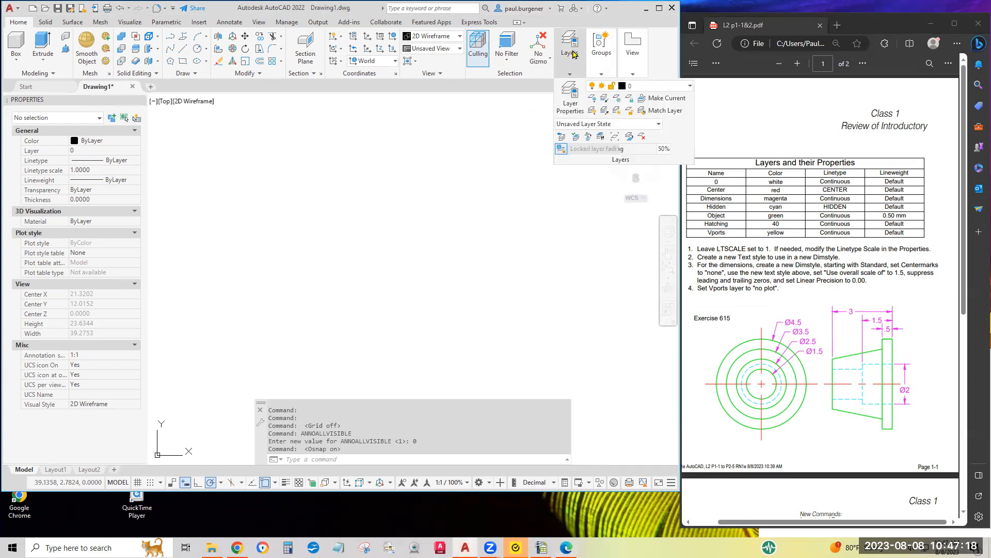
click(569, 108)
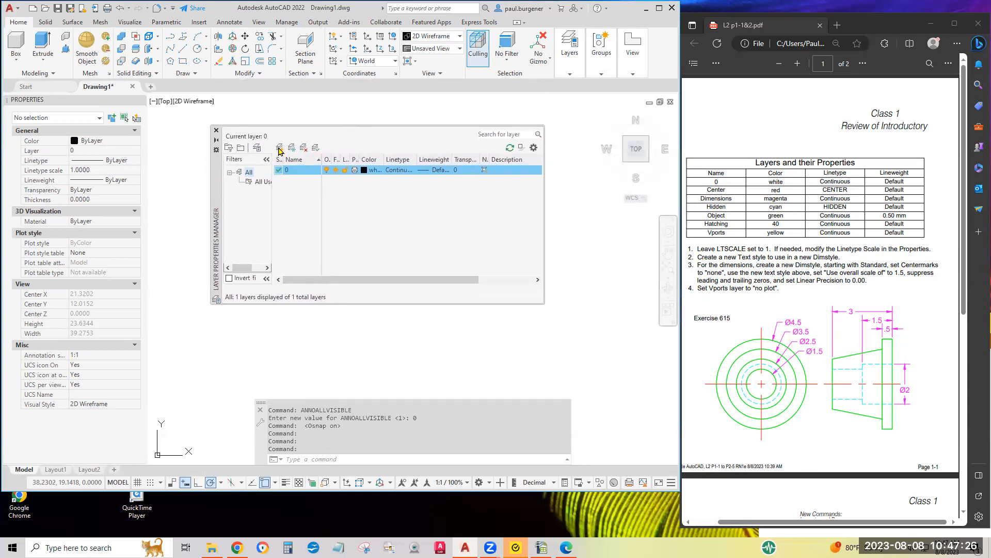
click(279, 148)
click(279, 148)
click(279, 149)
click(280, 150)
click(279, 149)
click(279, 149)
click(279, 149)
click(279, 149)
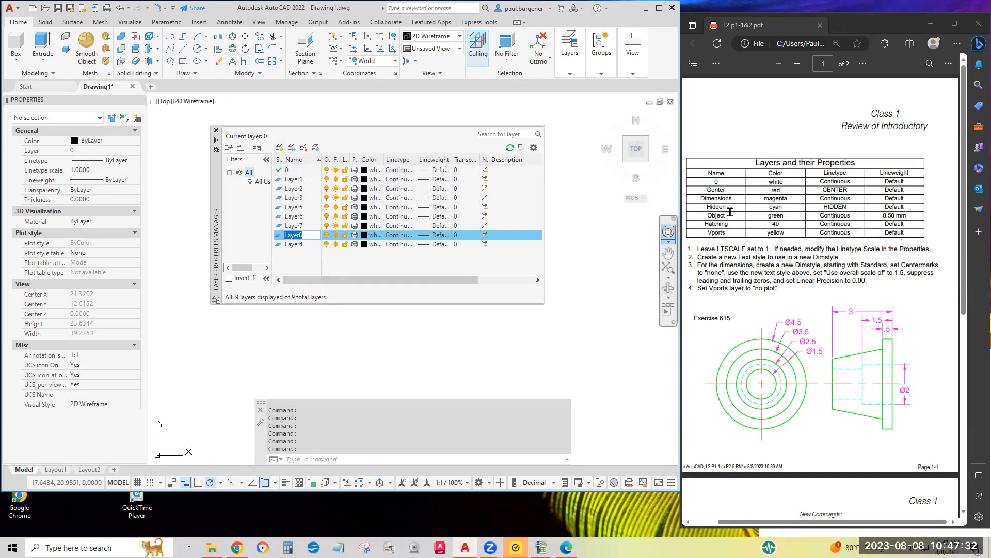
- Name the last added layer Center and set its color to red
text(Center)
click(769, 190)
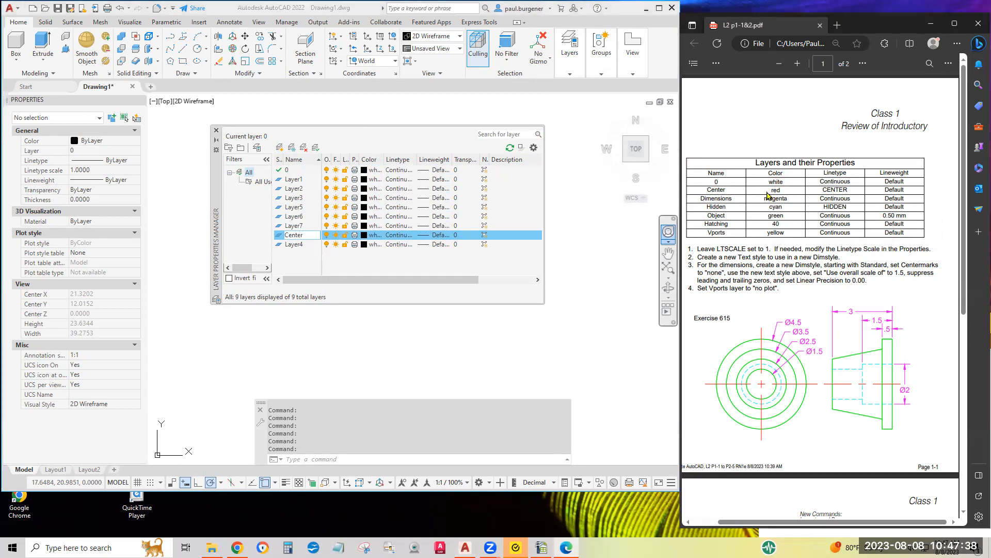
click(373, 239)
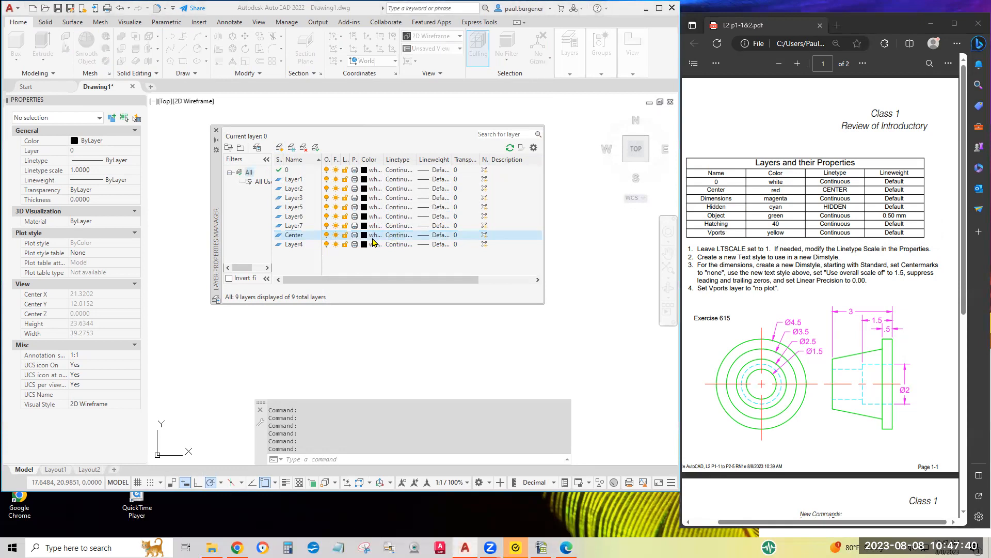
click(261, 273)
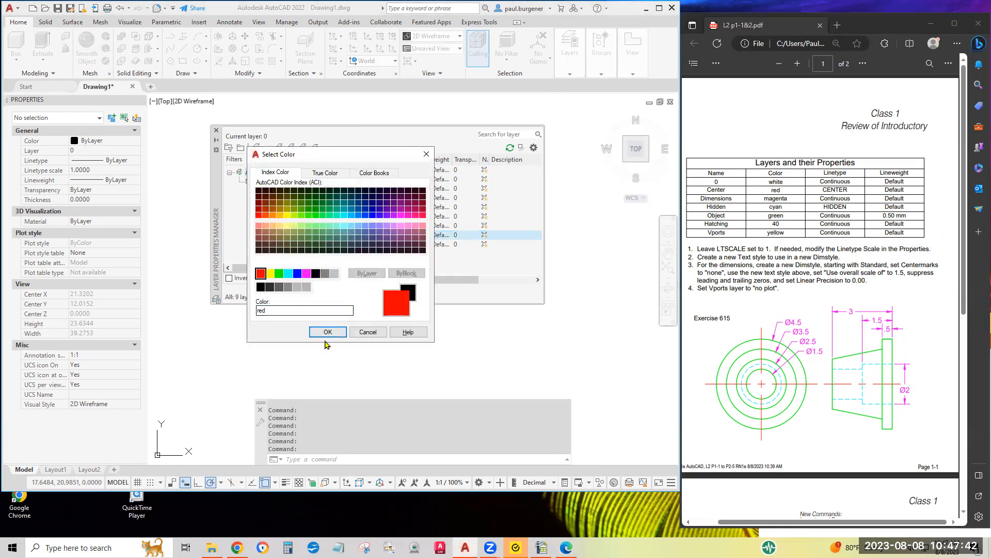
click(327, 333)
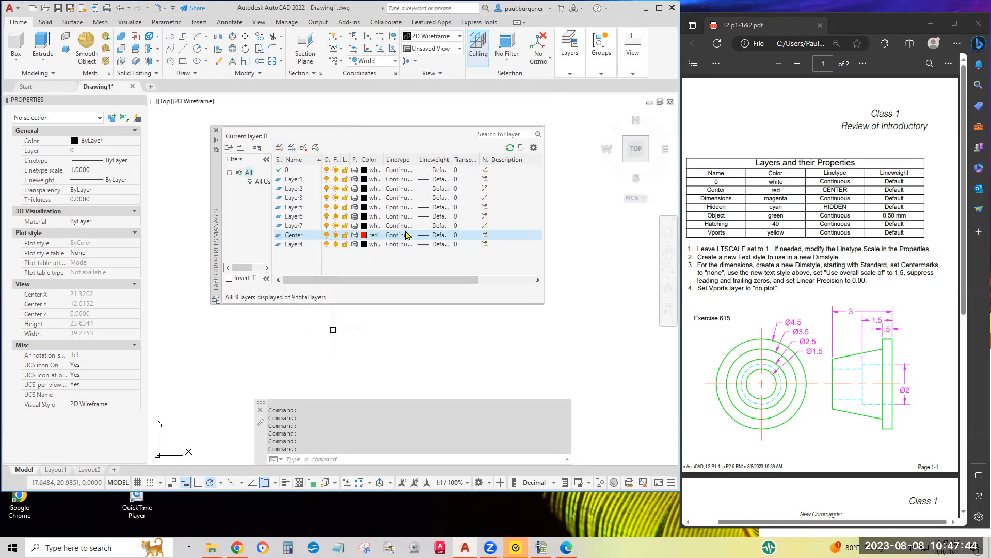
- Load the CENTER and HIDDEN linetypes from acad.lin while choosing a linetype for the Center layer
drag(823, 189, 854, 190)
click(853, 192)
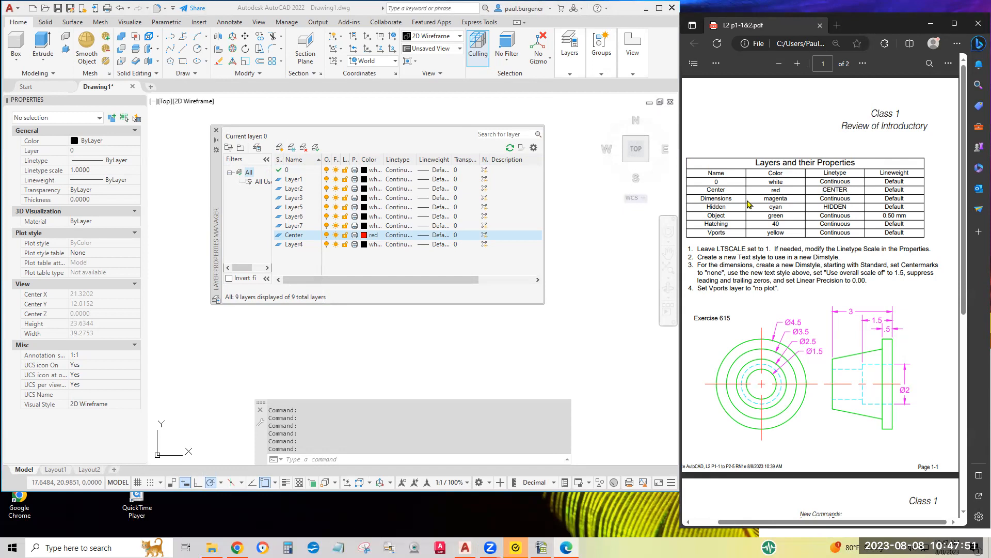
click(398, 239)
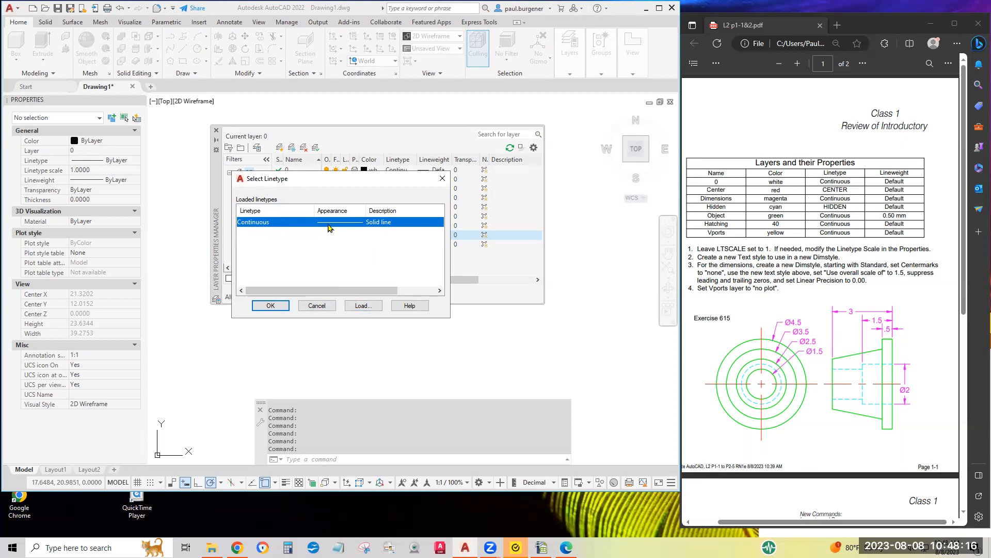
drag(371, 181, 439, 169)
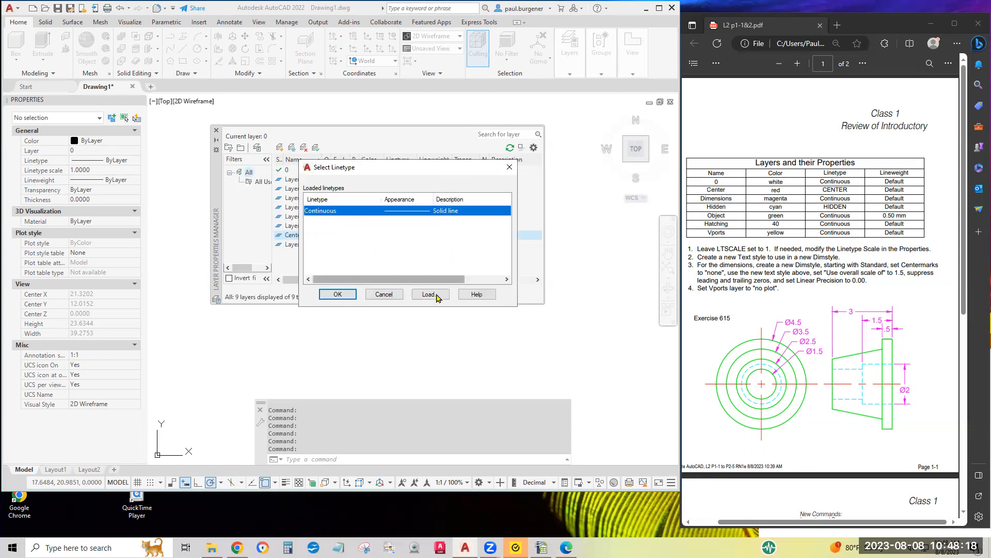
click(429, 294)
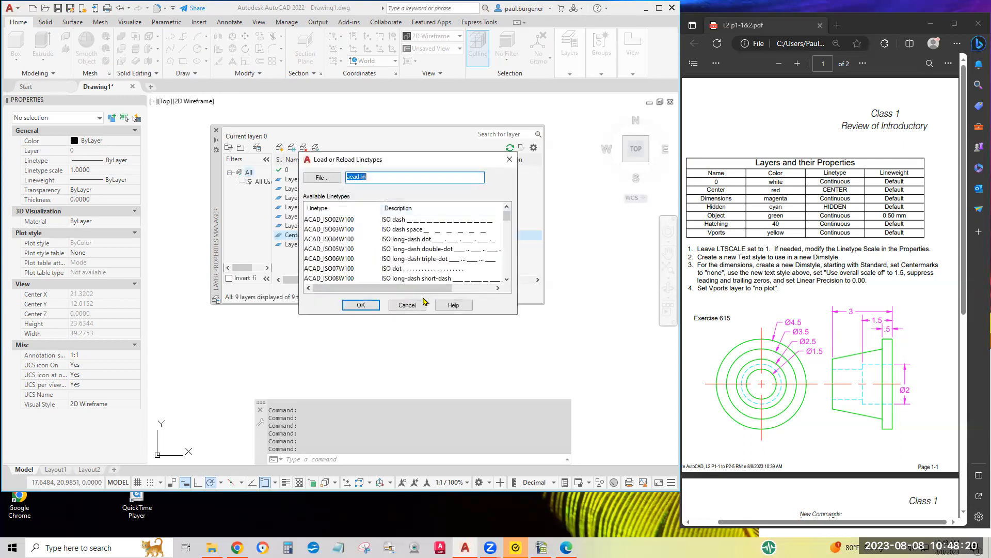
drag(509, 217, 511, 239)
click(316, 239)
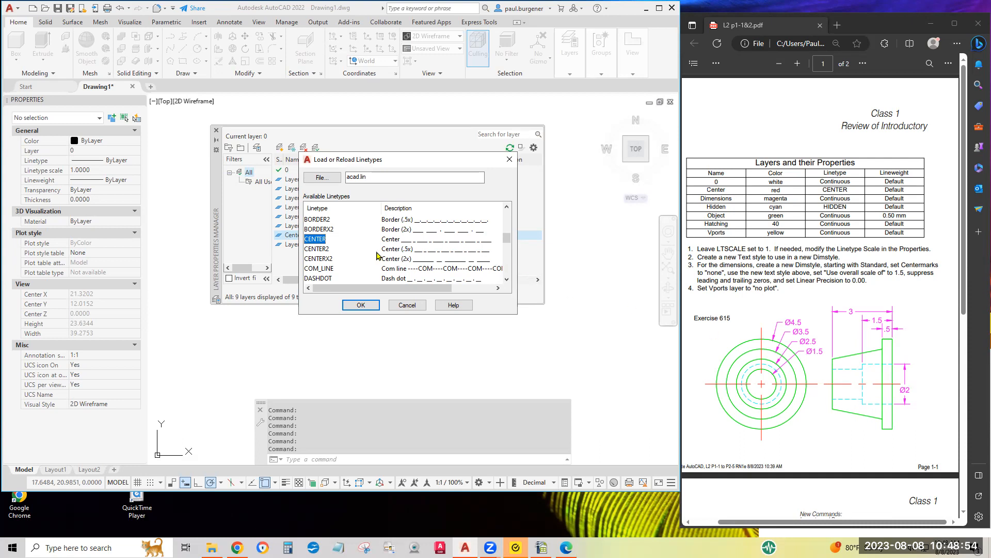
drag(508, 240, 507, 269)
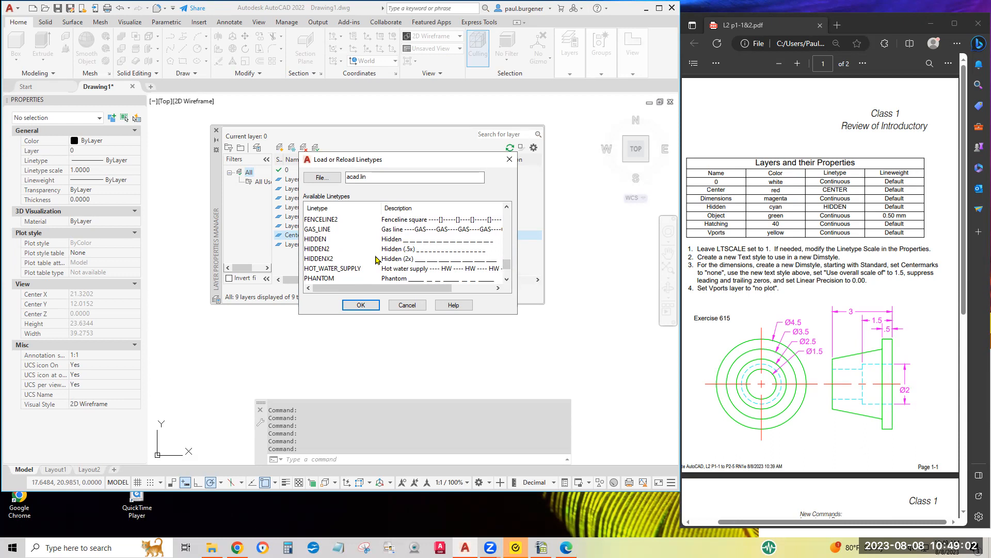
click(316, 241)
mouse_move(507, 266)
mouse_down()
mouse_move(514, 237)
mouse_move(516, 268)
mouse_up()
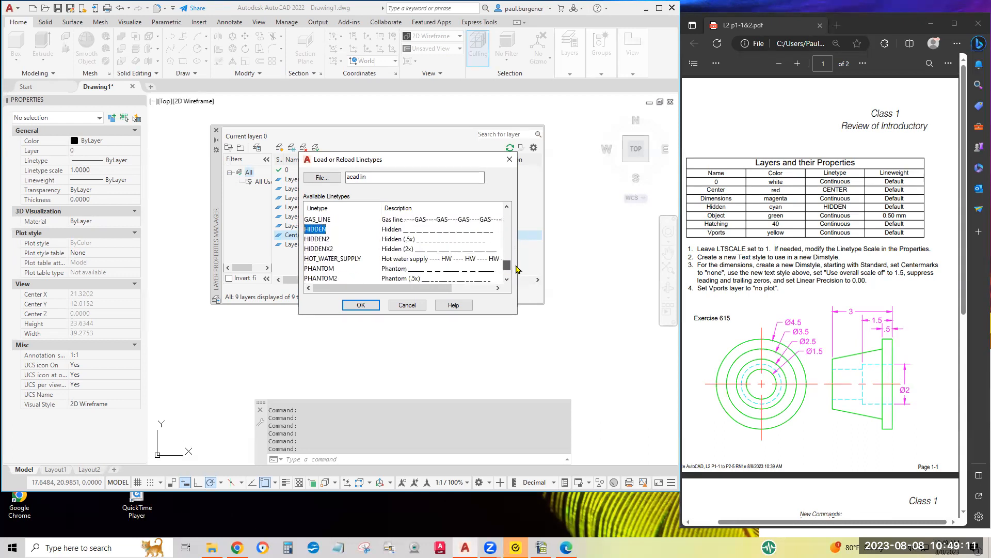
click(362, 305)
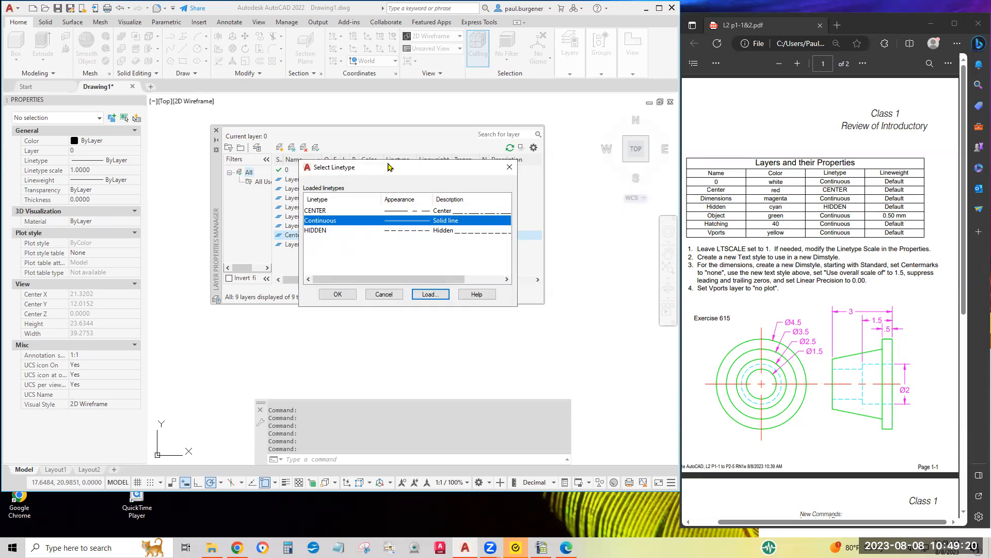
- Assign the CENTER linetype to the Center layer
drag(391, 175, 414, 271)
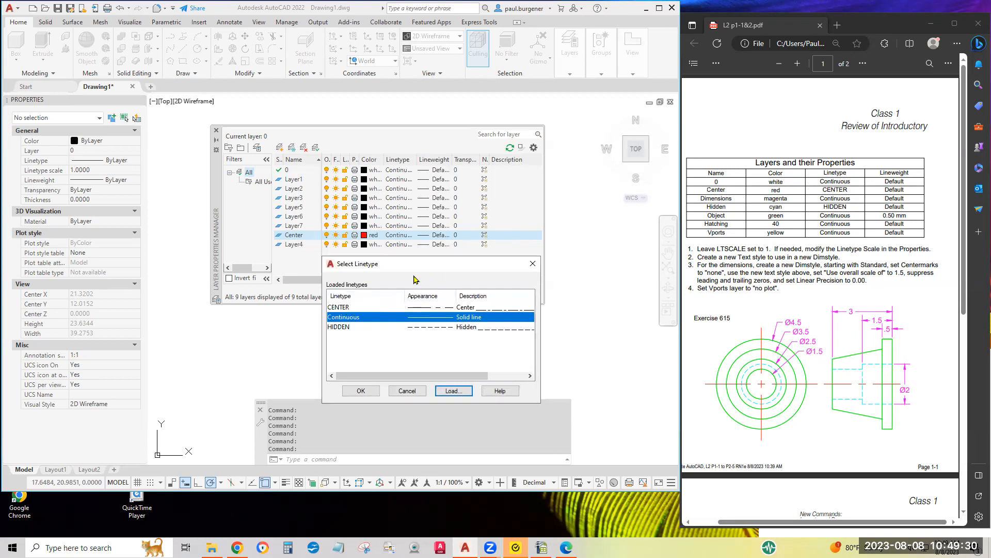
click(342, 308)
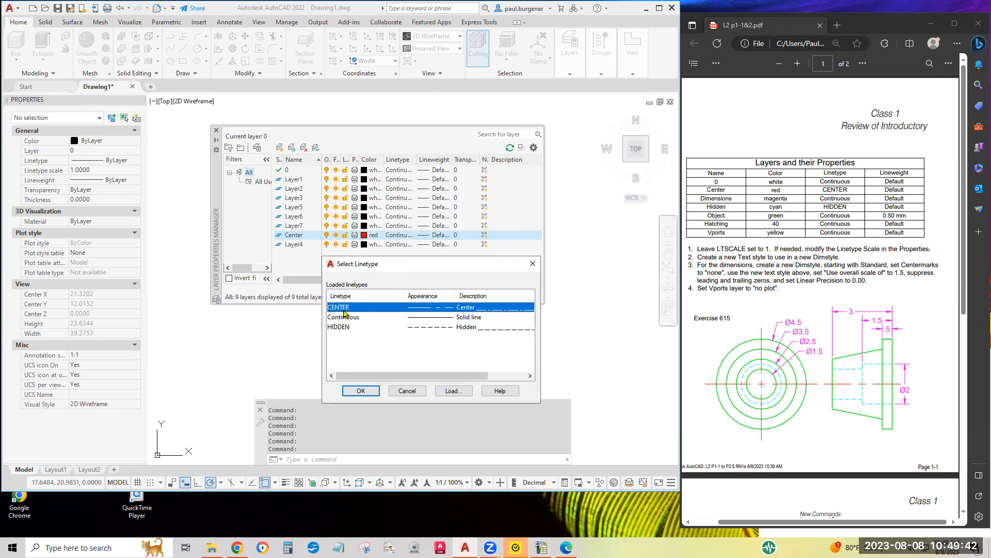
click(361, 392)
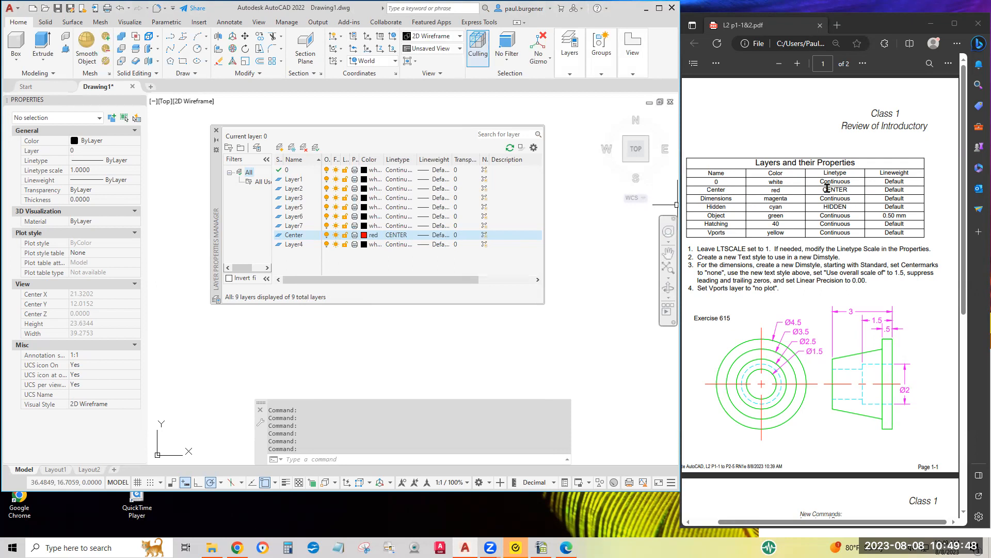
- Check the Center layer's lineweight in the PDF table and widen the Lineweight column in the layer list
drag(905, 188, 879, 193)
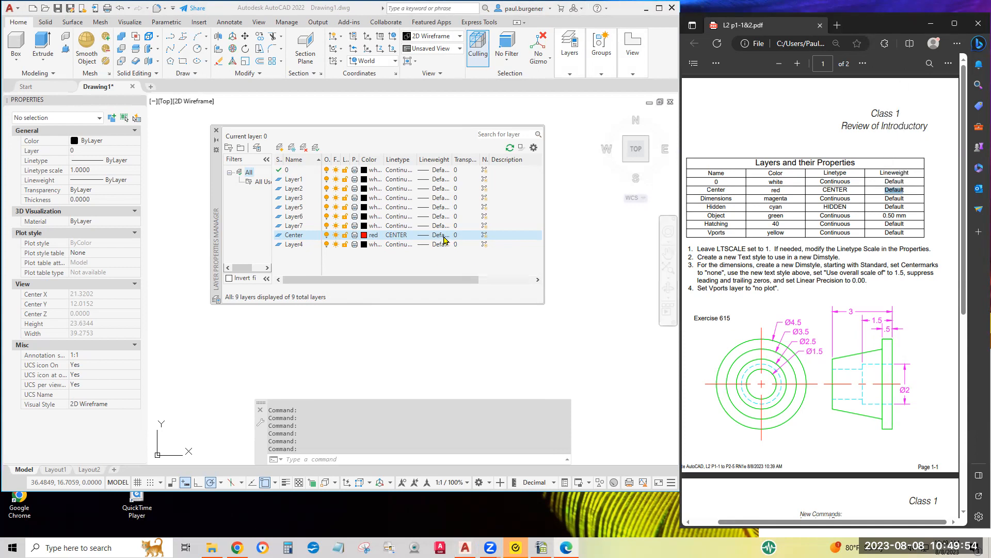
drag(458, 159, 471, 159)
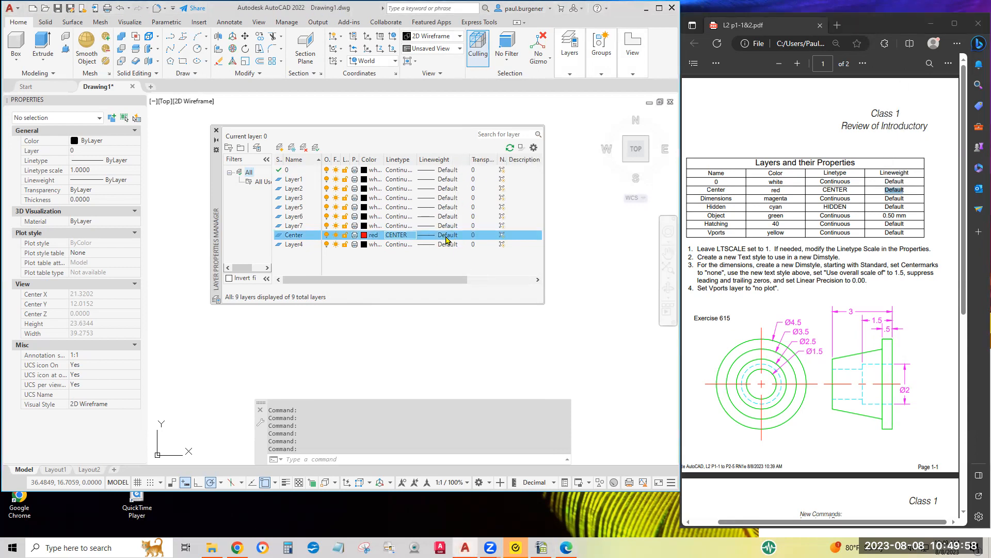
- Rename Layer4 as Dimensions and set its color to magenta
click(296, 246)
right_click(296, 246)
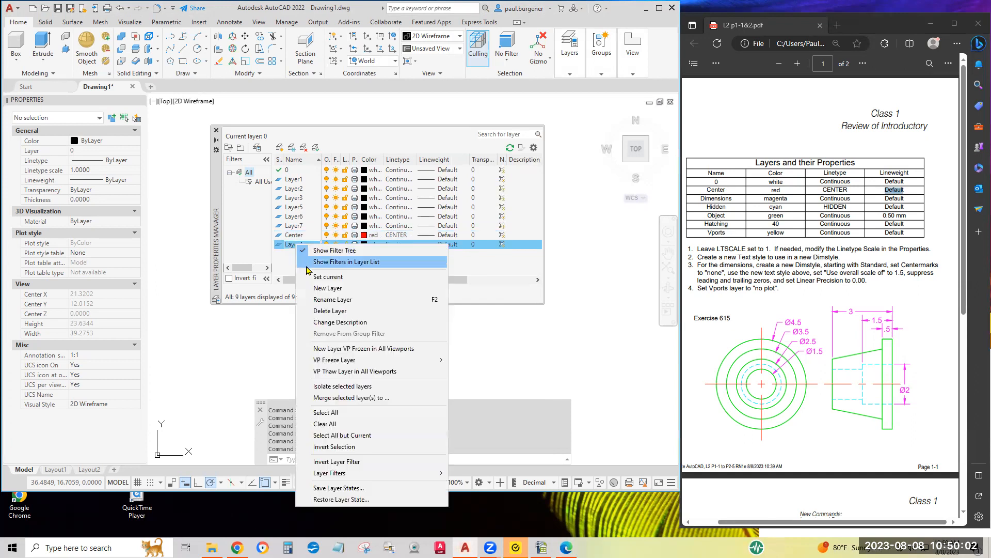
click(339, 300)
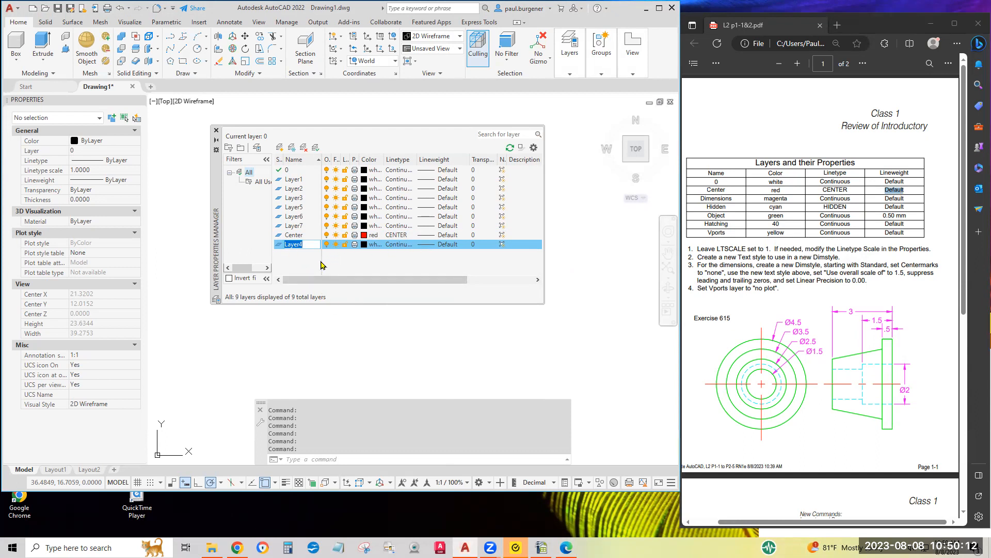
text(Dimensions)
click(372, 245)
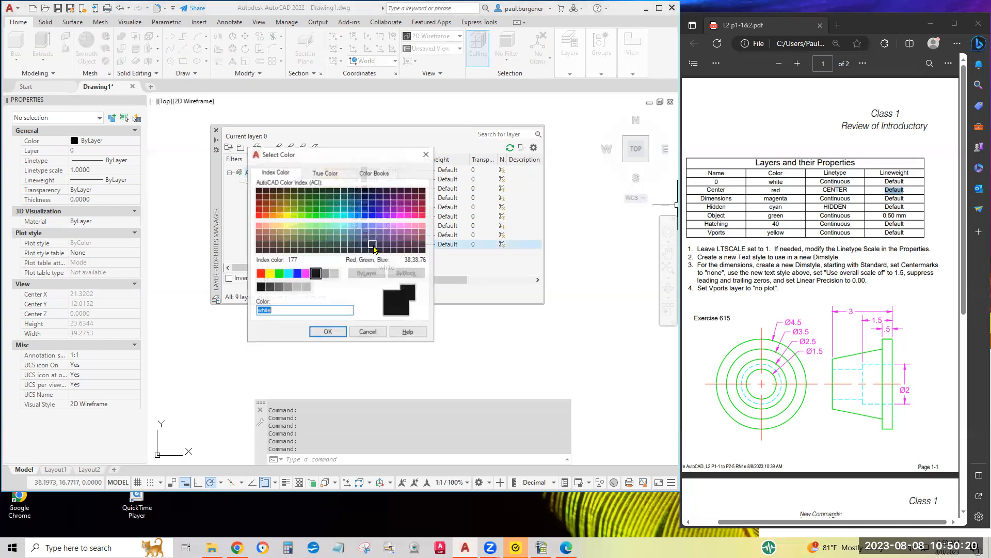
click(306, 273)
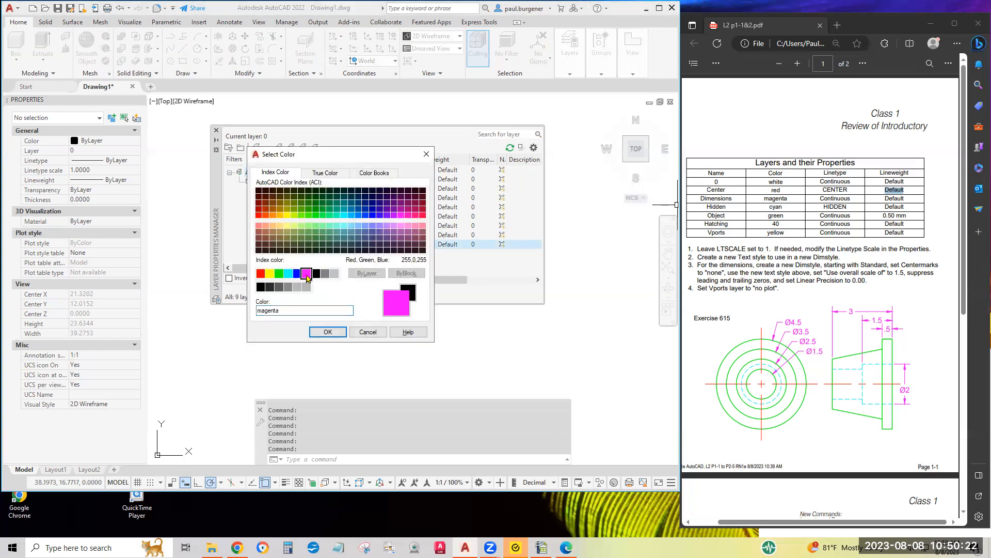
click(329, 332)
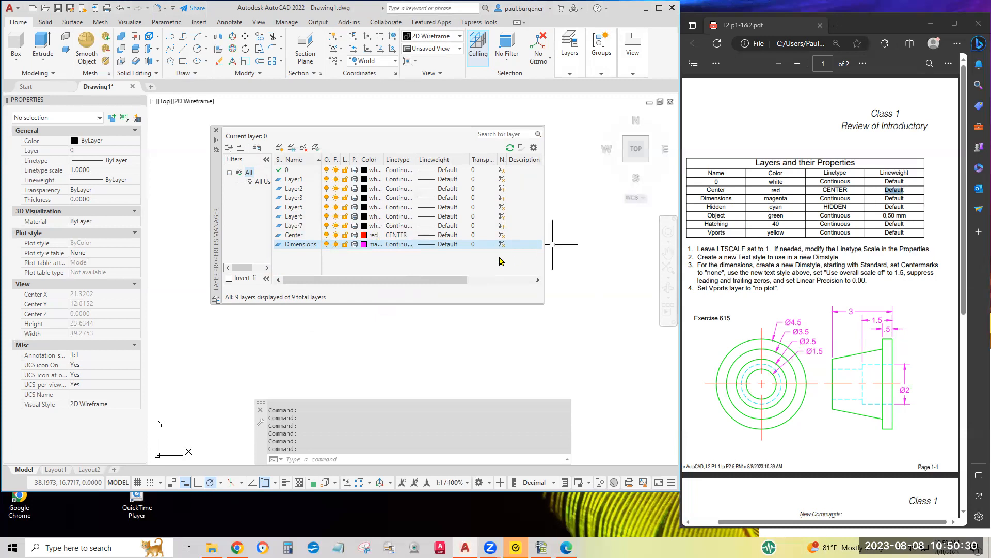
- Rename Layer1 as Hidden and set its color to cyan
click(290, 179)
right_click(293, 181)
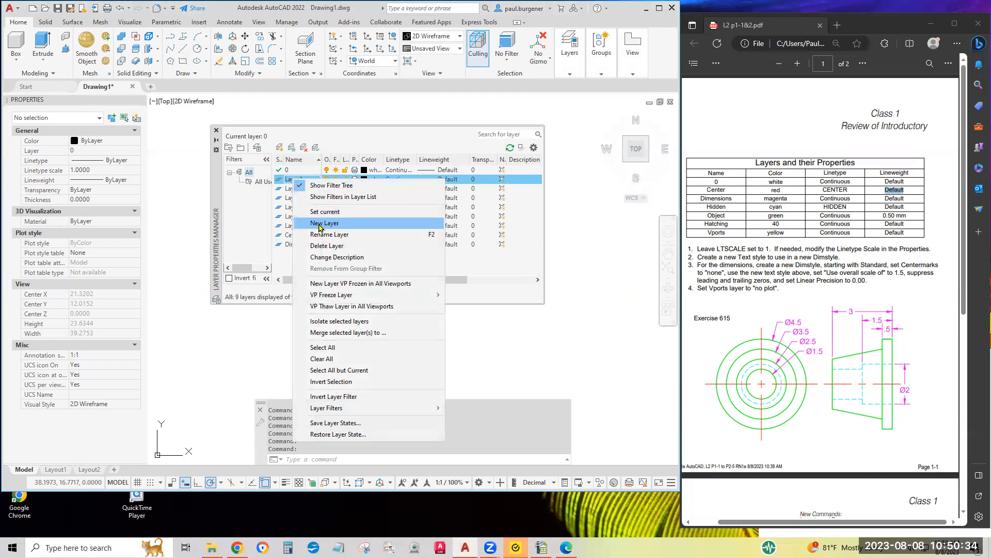
click(328, 235)
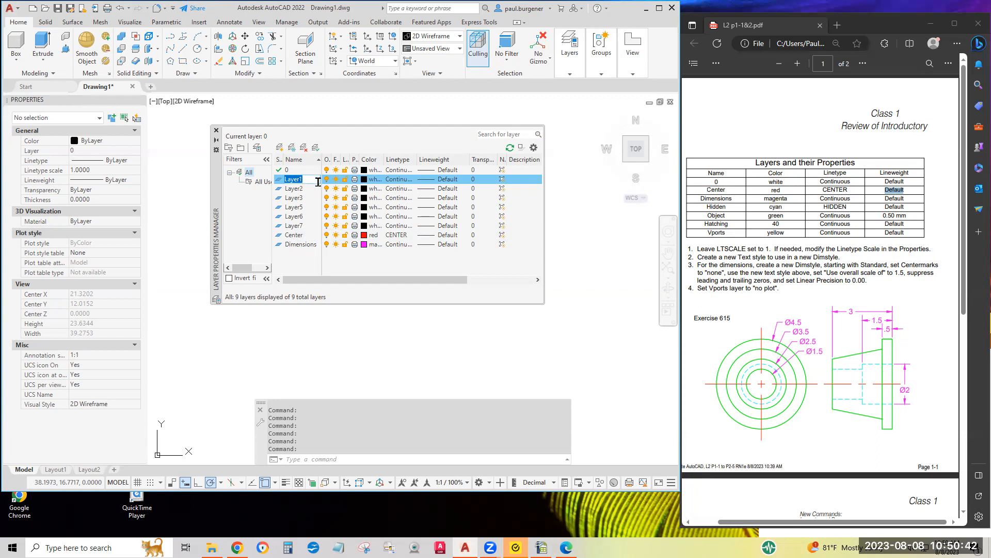
text(Hidd)
click(367, 179)
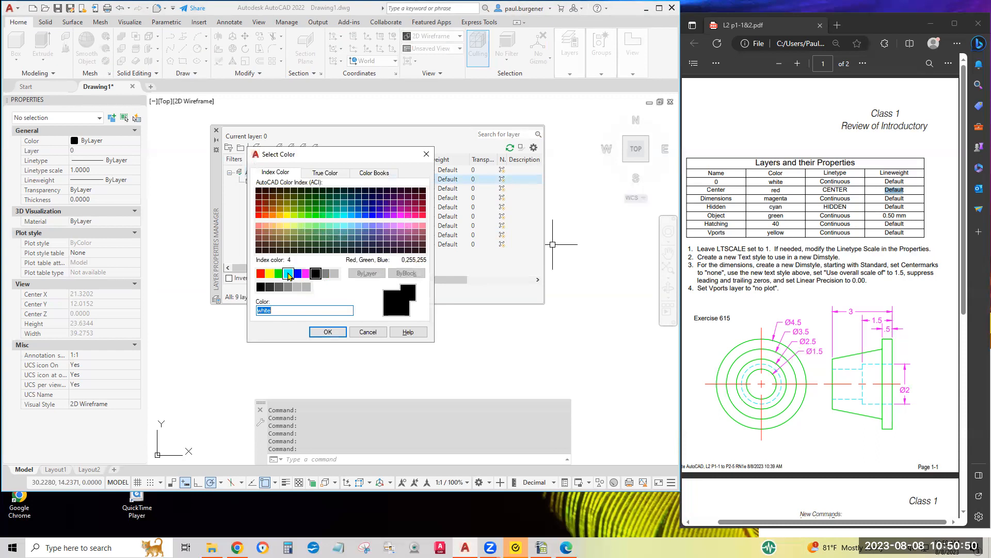
click(288, 273)
click(329, 332)
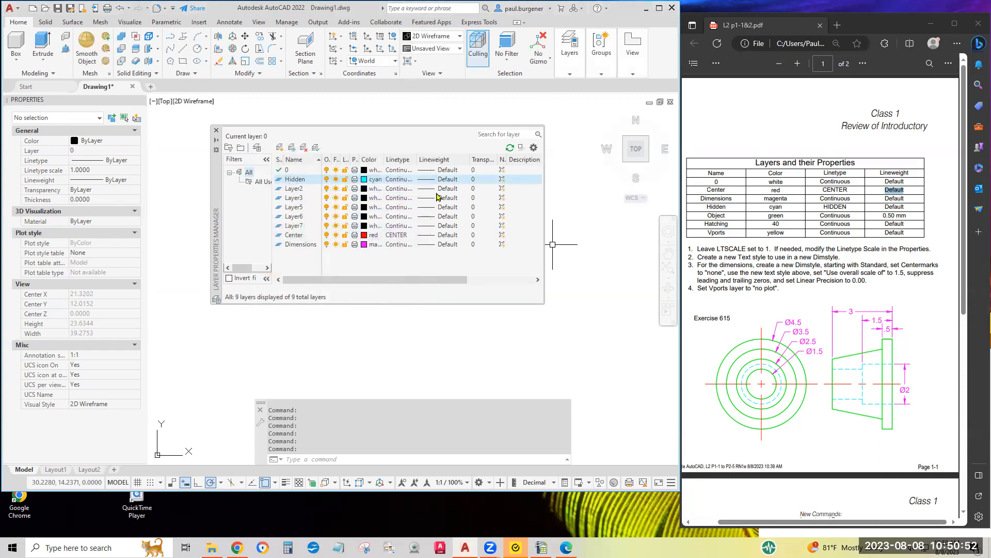
- Assign the loaded HIDDEN linetype to the Hidden layer
click(402, 180)
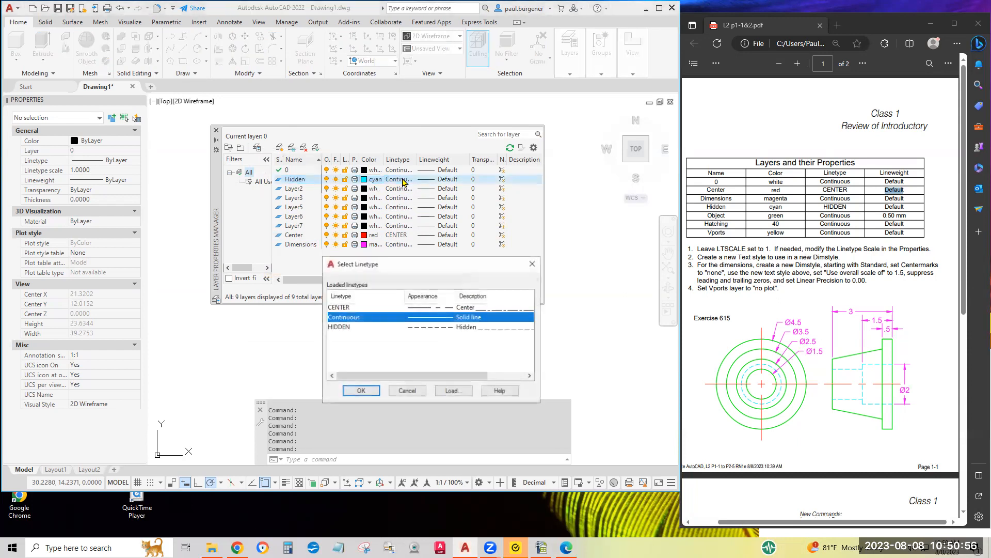
click(355, 326)
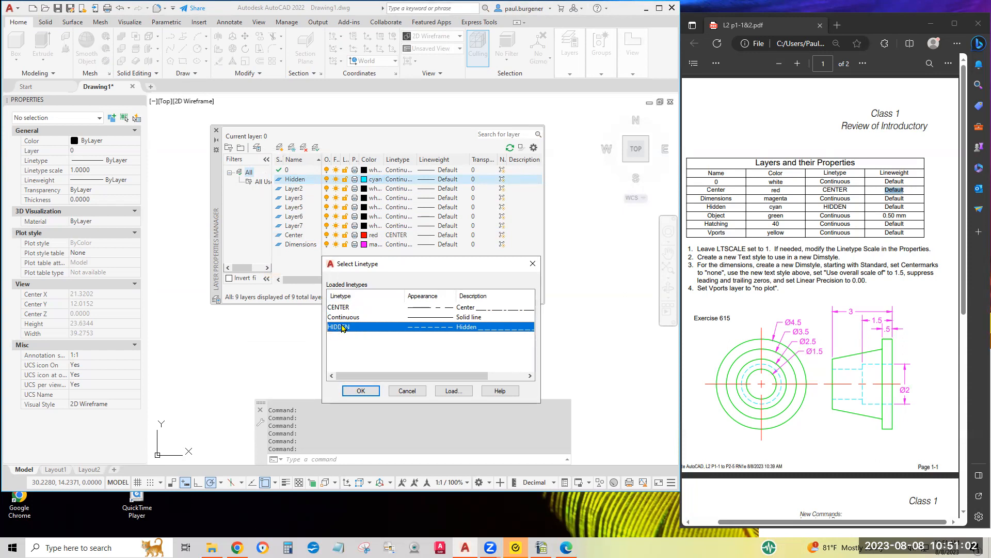
click(361, 392)
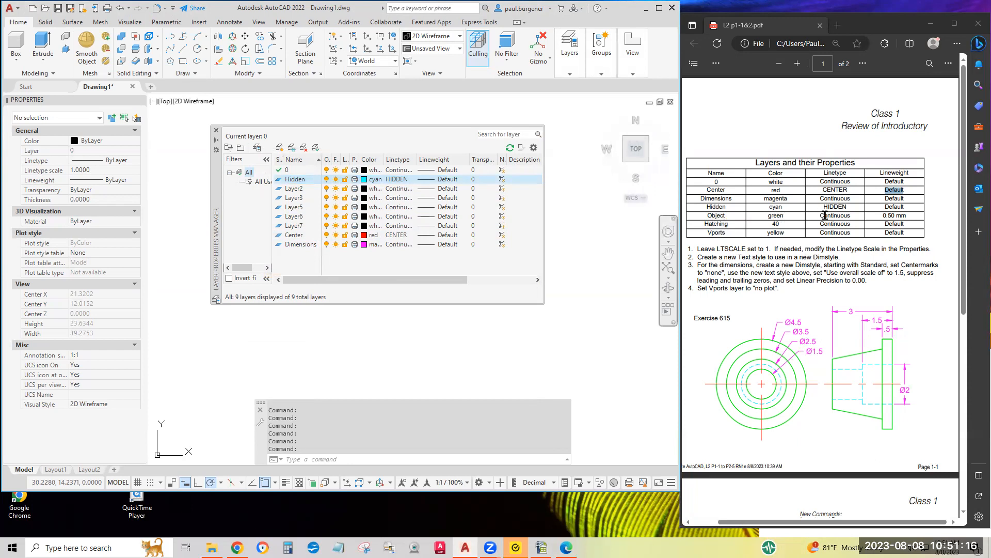
- Rename Layer2 as Object and set its color to green
drag(908, 214, 869, 216)
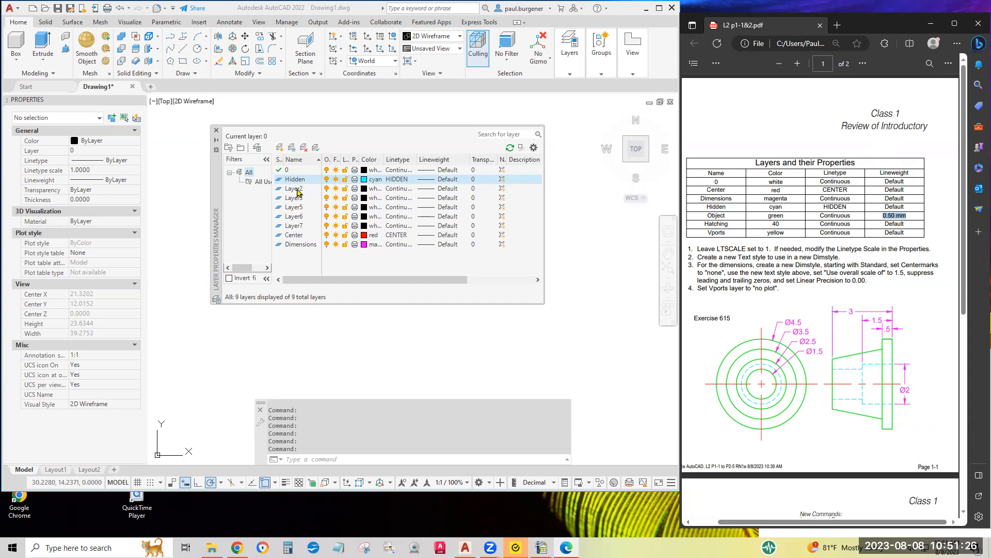
click(297, 190)
right_click(298, 192)
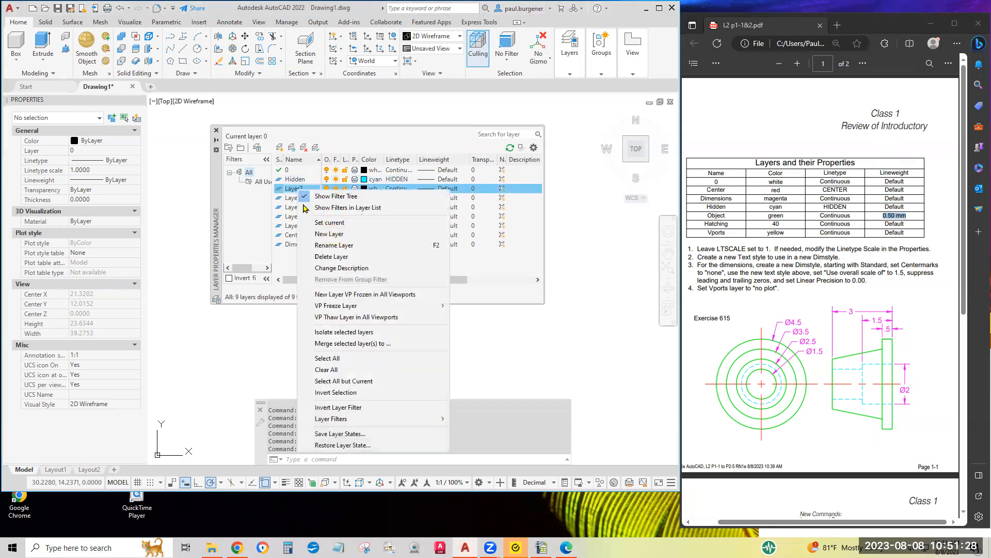
click(335, 248)
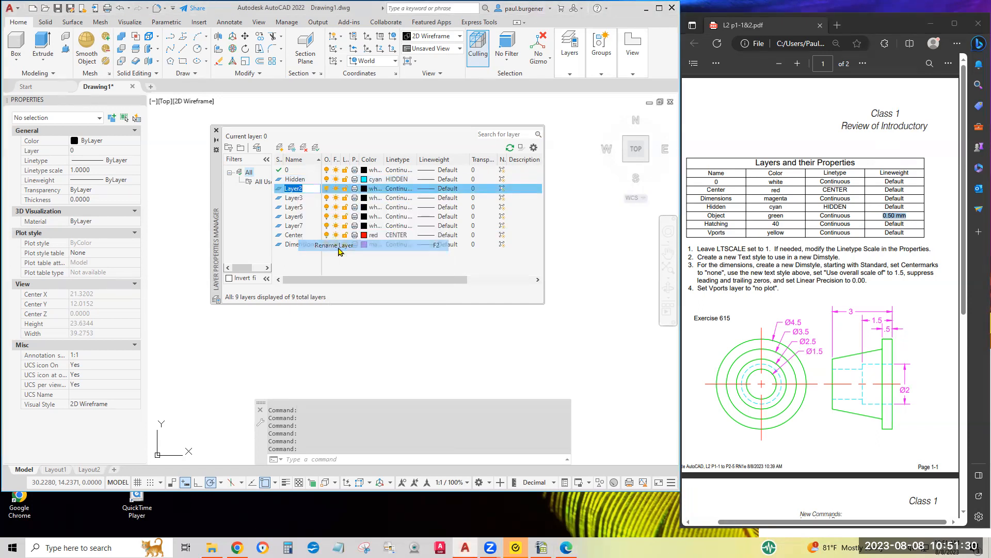
text(Object)
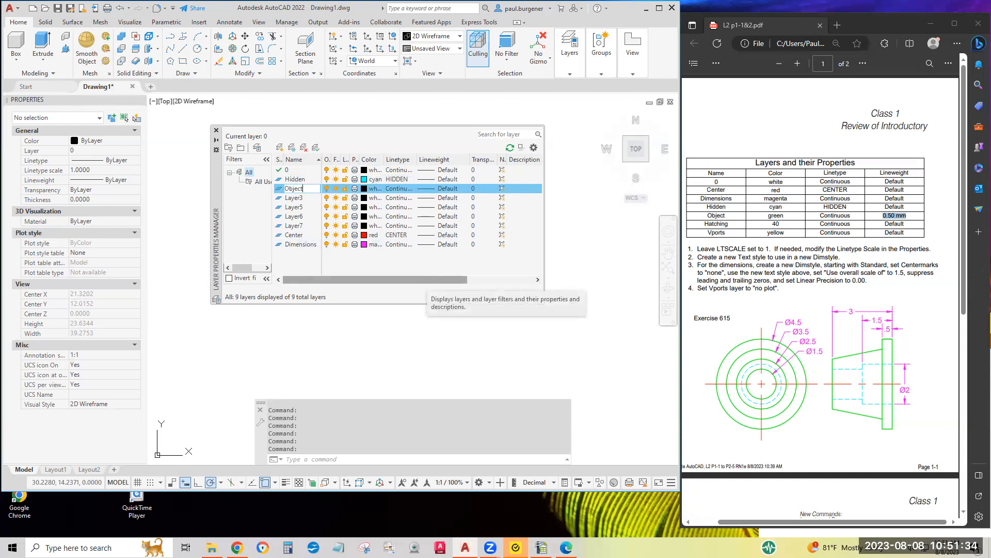
click(376, 193)
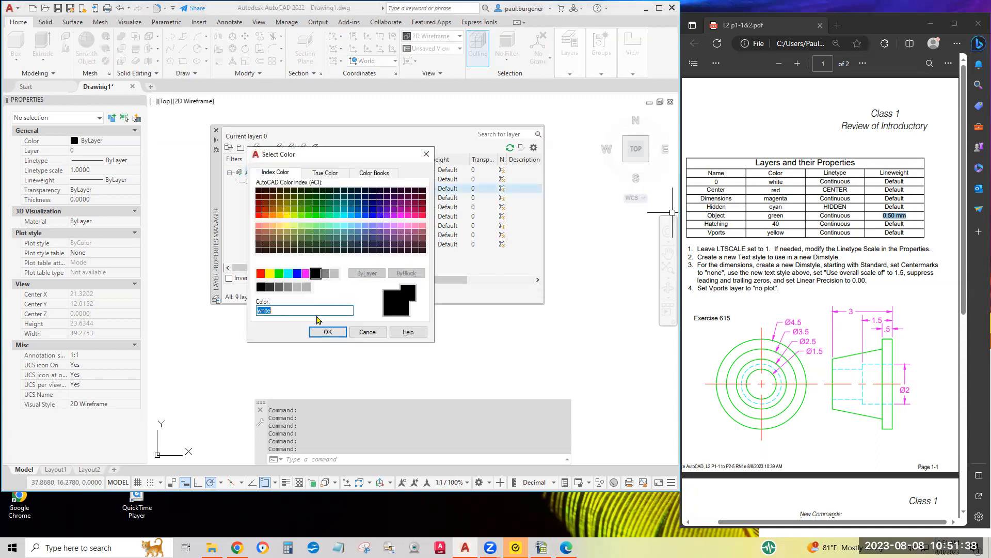
click(281, 277)
click(328, 332)
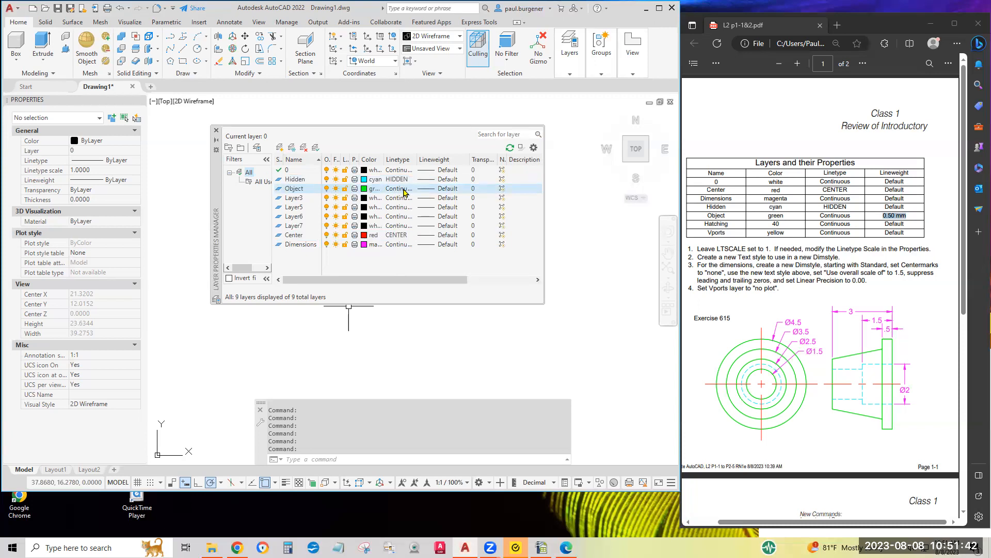
- Set the lineweight of the Object layer to 0.50 mm
click(450, 190)
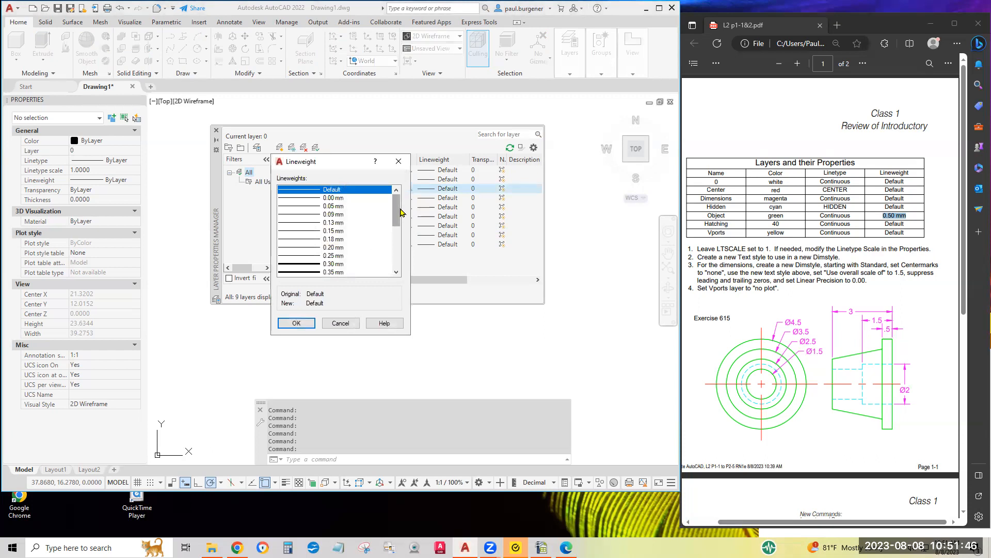
drag(399, 212, 404, 236)
click(333, 215)
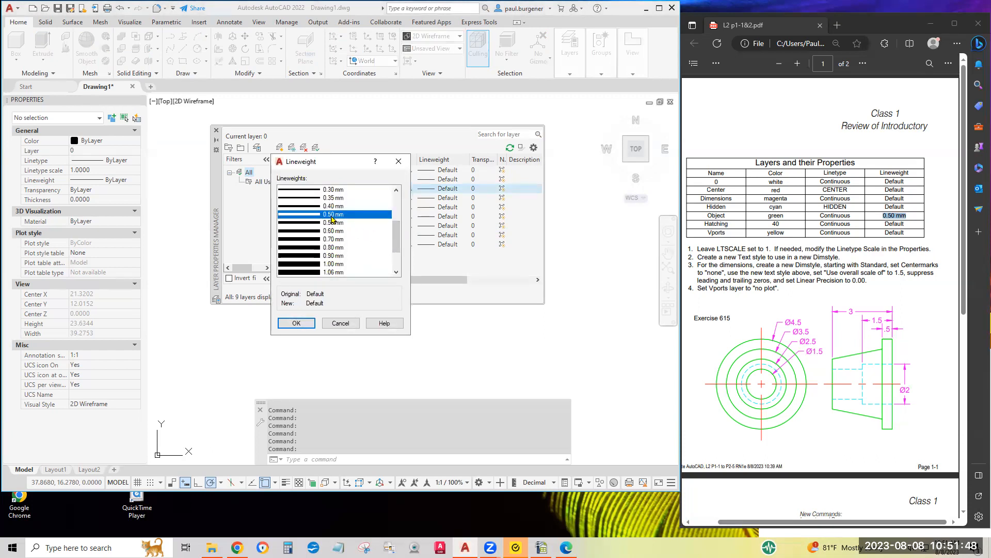
click(296, 324)
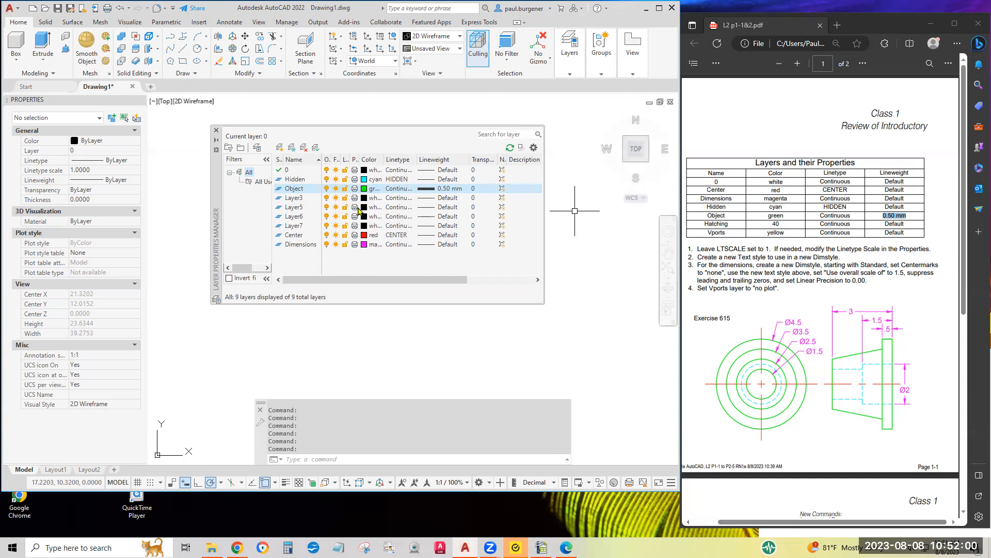
- Rename Layer3 as Hatching and set its color to index color 40
click(296, 198)
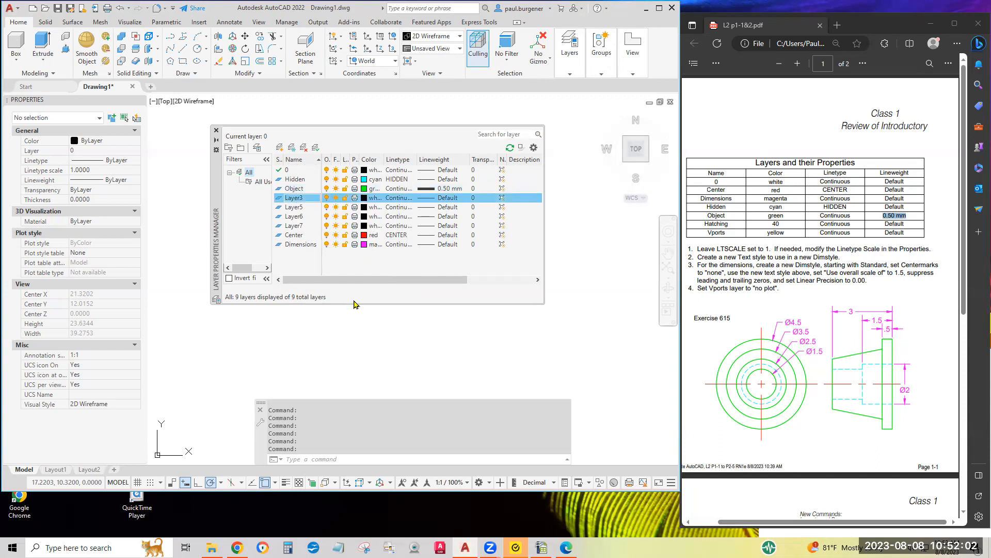
right_click(293, 203)
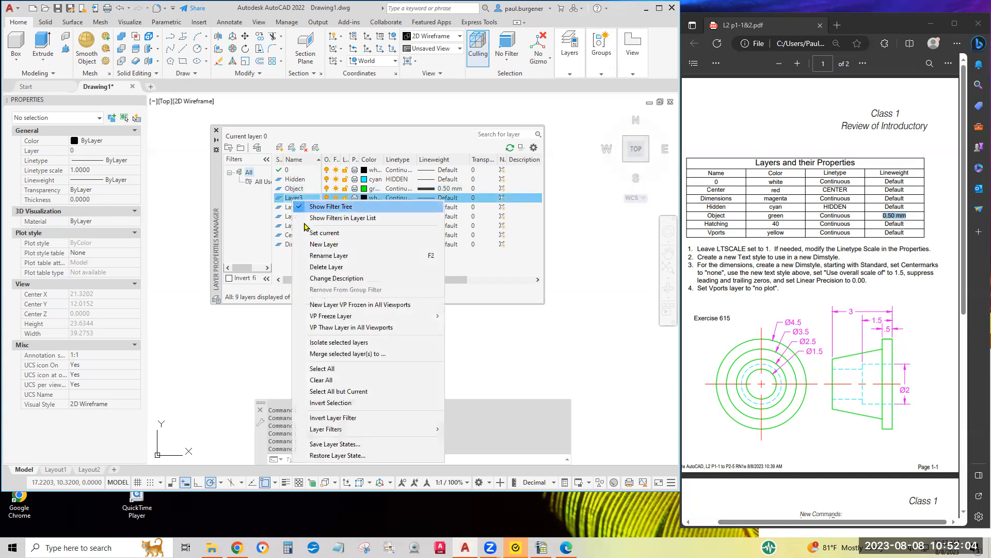
click(324, 257)
text(Hatching)
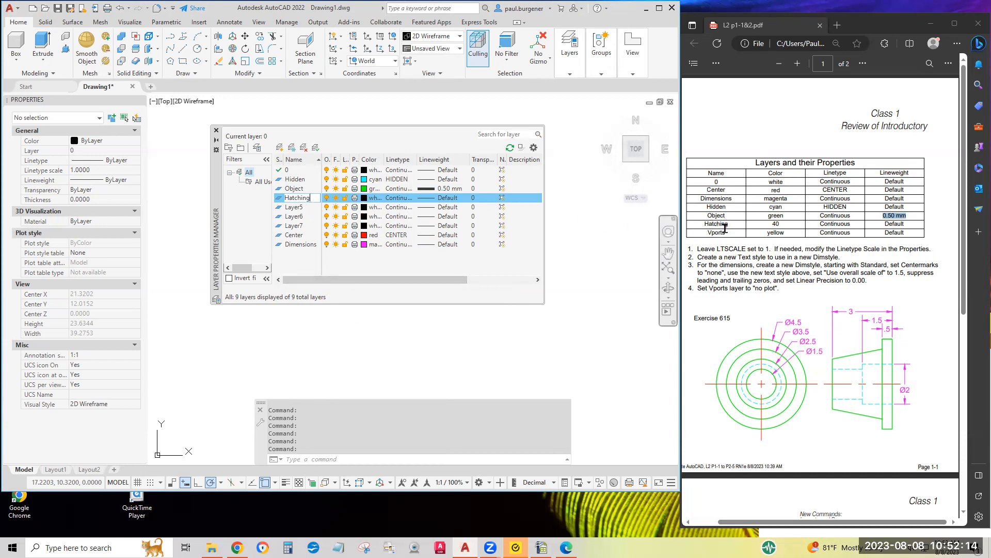
click(365, 199)
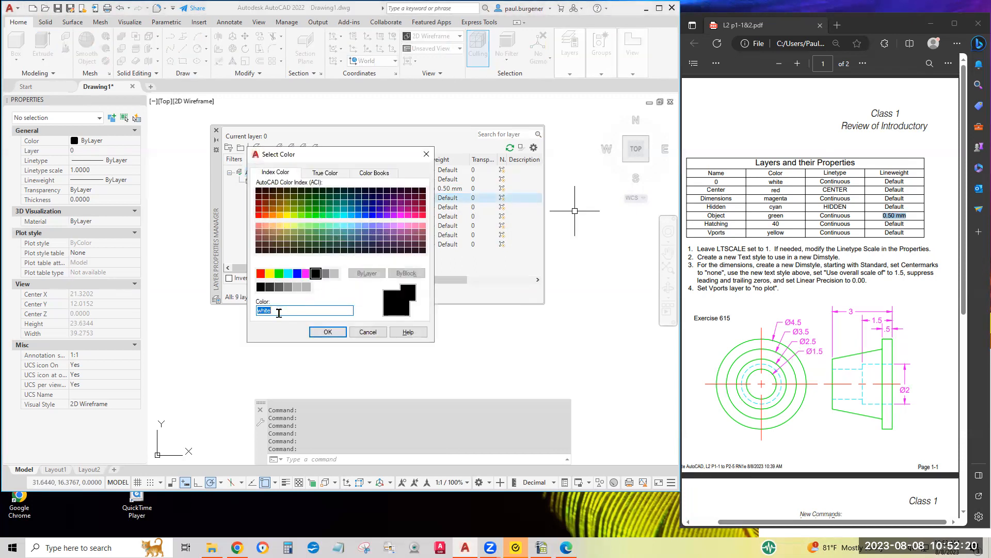
text(40)
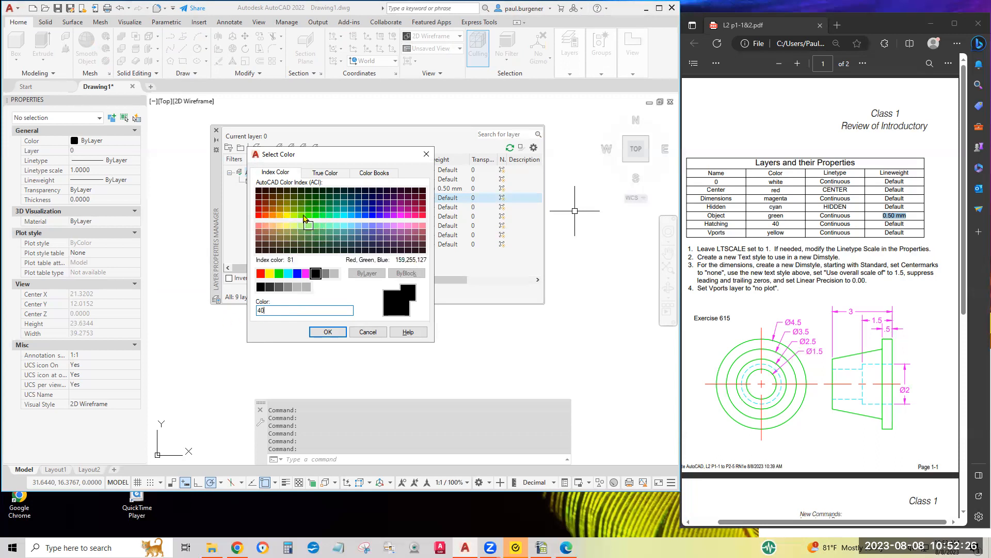
click(327, 332)
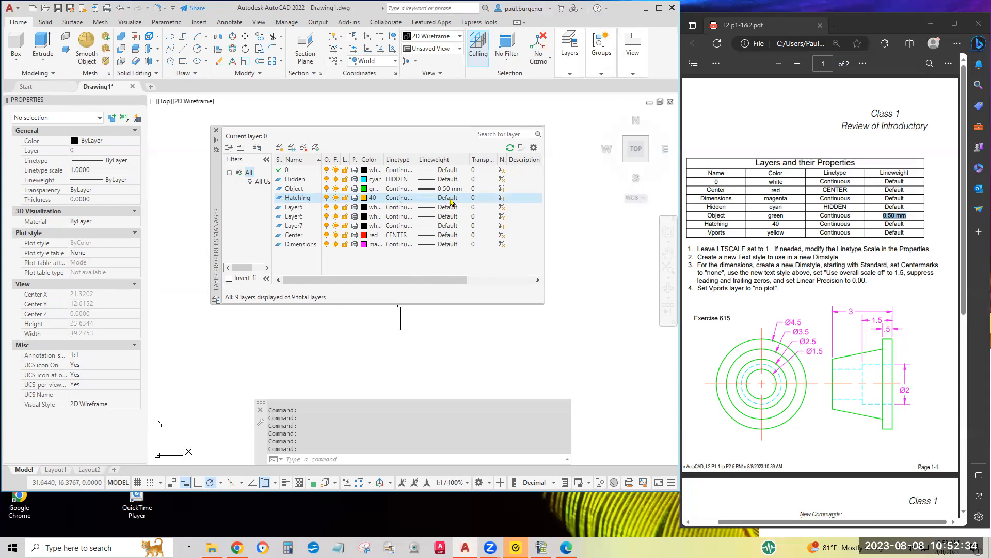
- Rename Layer5 as Vports and turn off plotting for it, following note 4 in the PDF
click(292, 208)
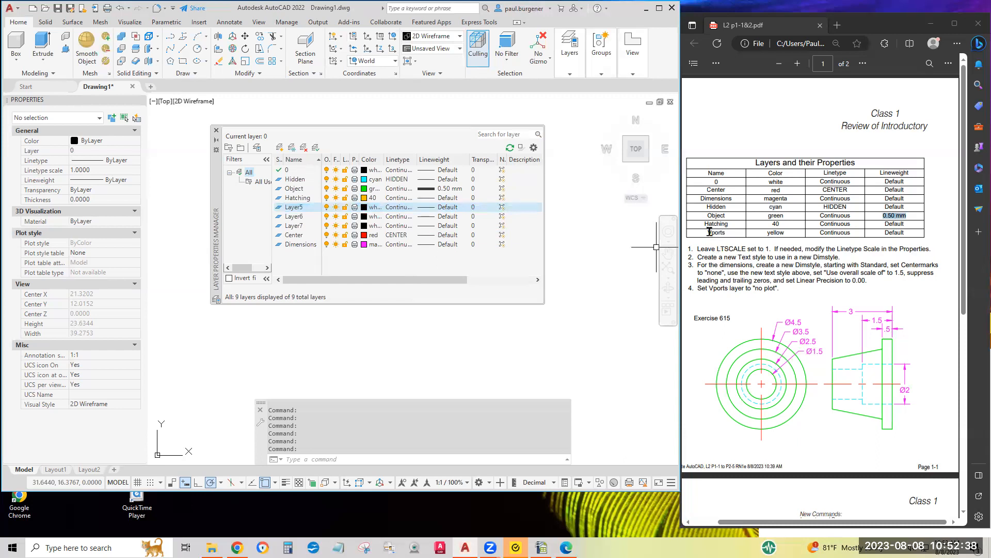
right_click(293, 210)
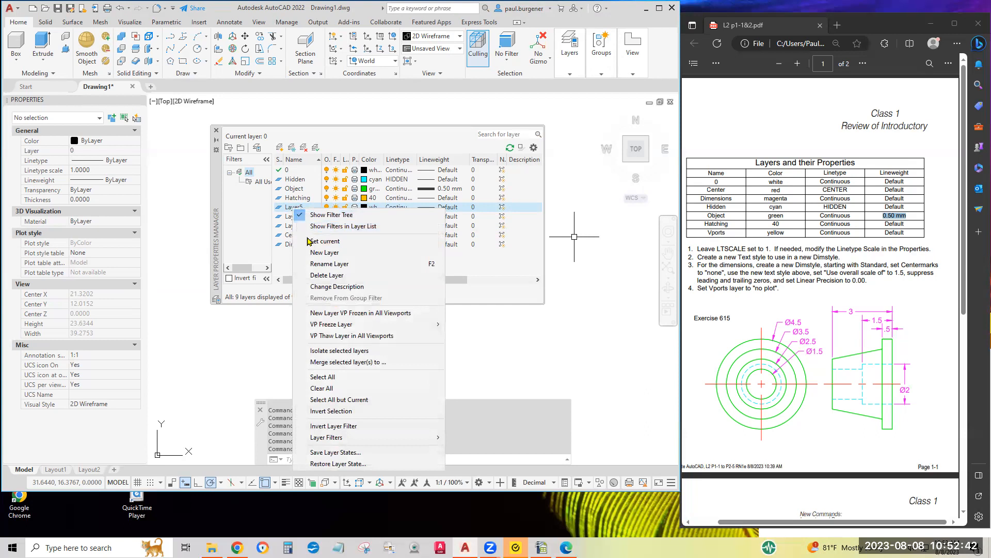
click(319, 265)
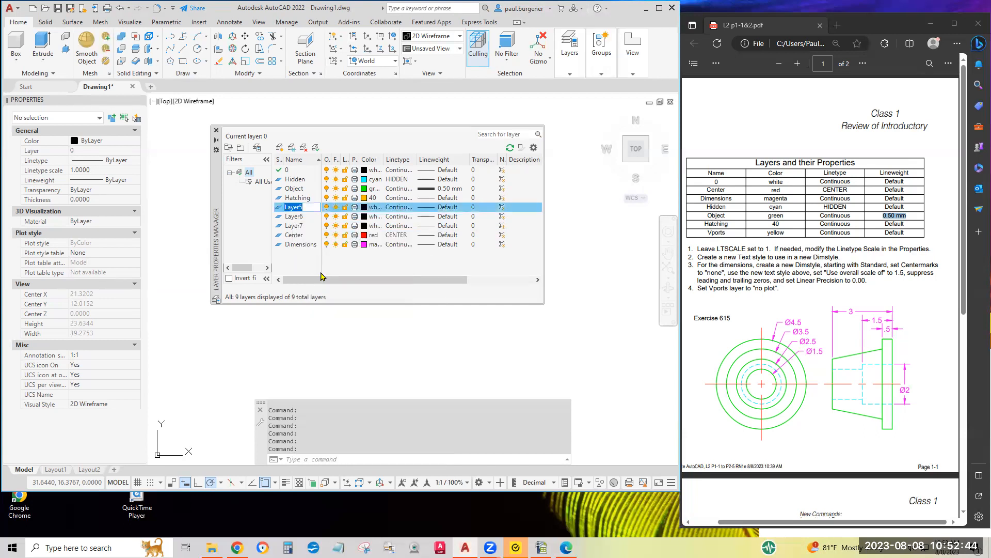
text(Vports)
click(705, 289)
drag(705, 289, 796, 288)
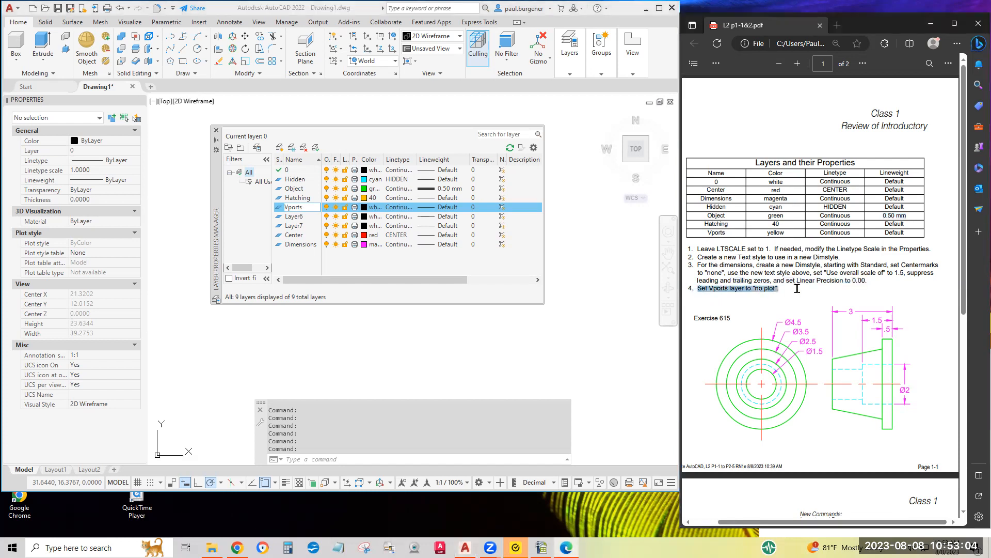
click(355, 207)
click(354, 207)
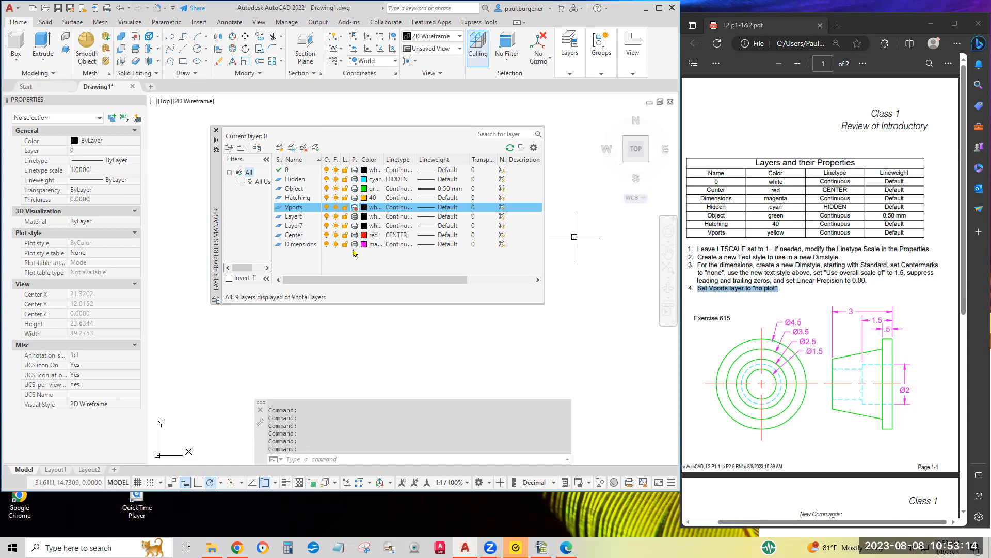
- Set the color of the Vports layer to yellow
click(373, 209)
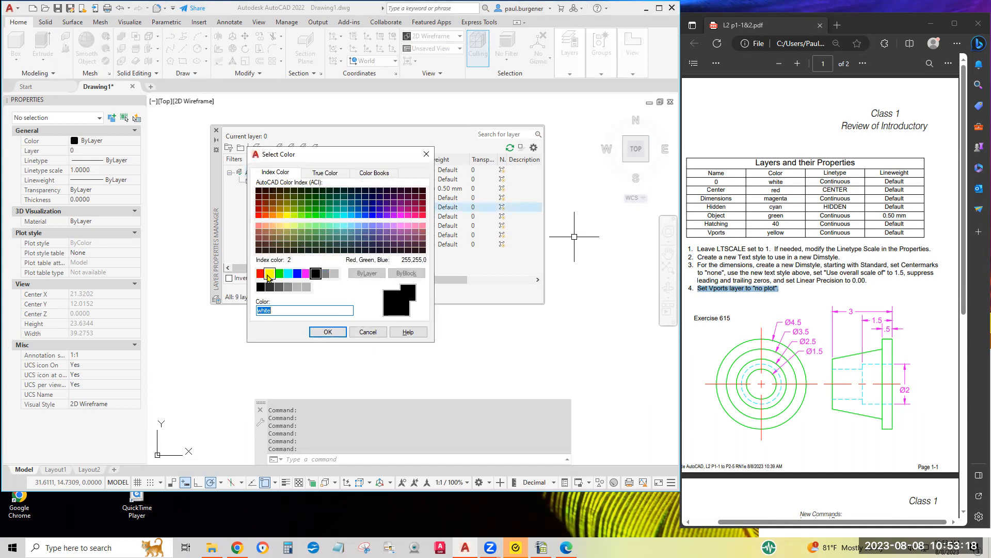
click(269, 274)
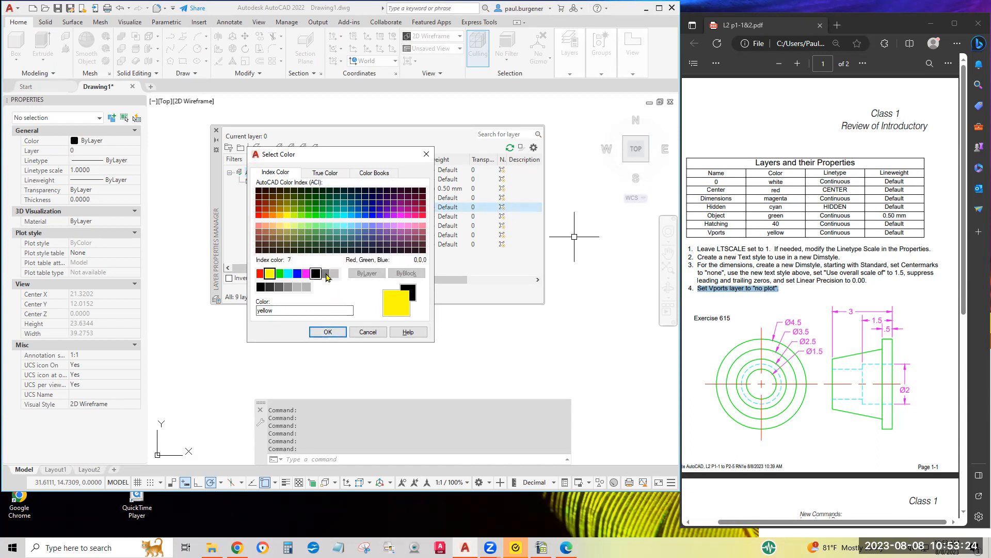
click(328, 332)
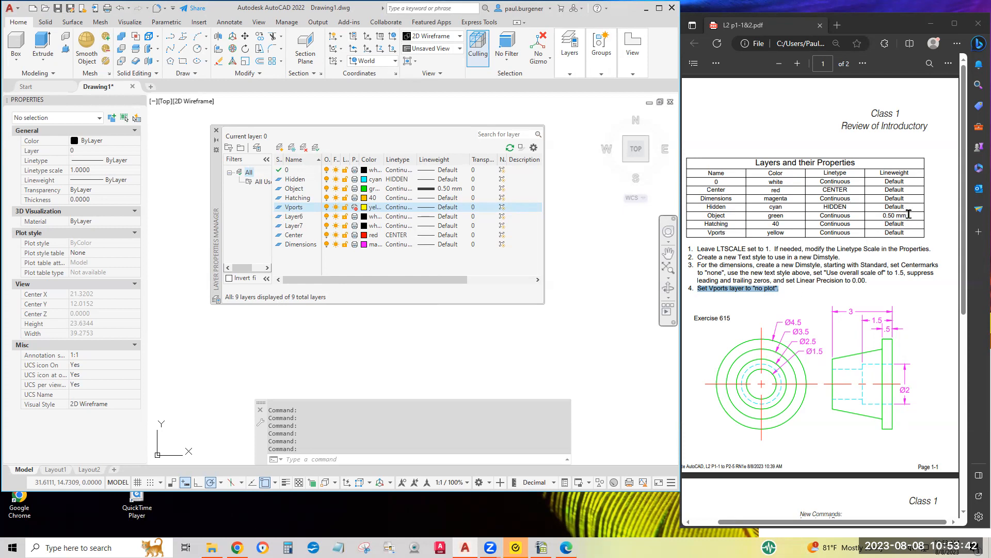
- Mark the Object layer's 0.50 mm lineweight in the PDF table and make Object the current layer
drag(907, 215, 882, 216)
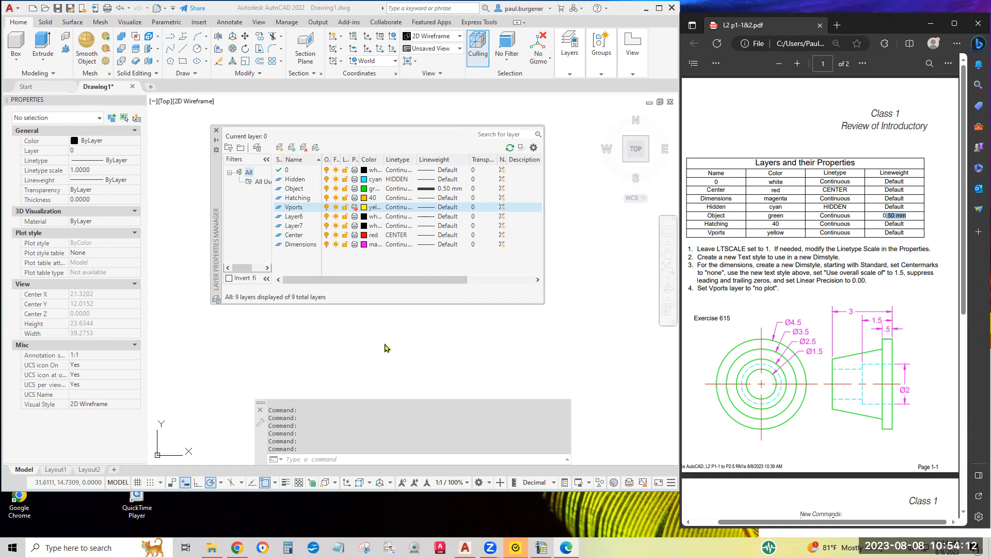
click(292, 189)
click(292, 190)
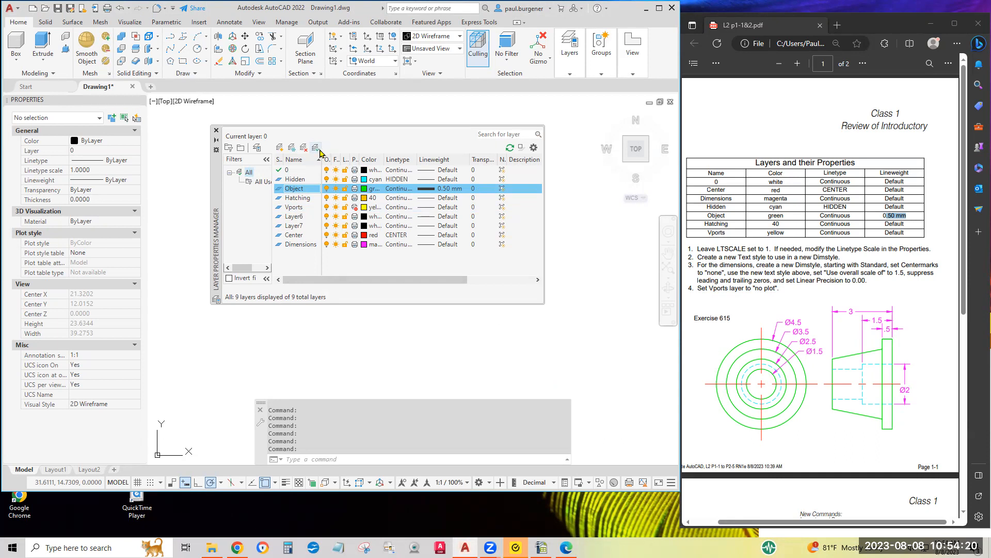
double_click(281, 189)
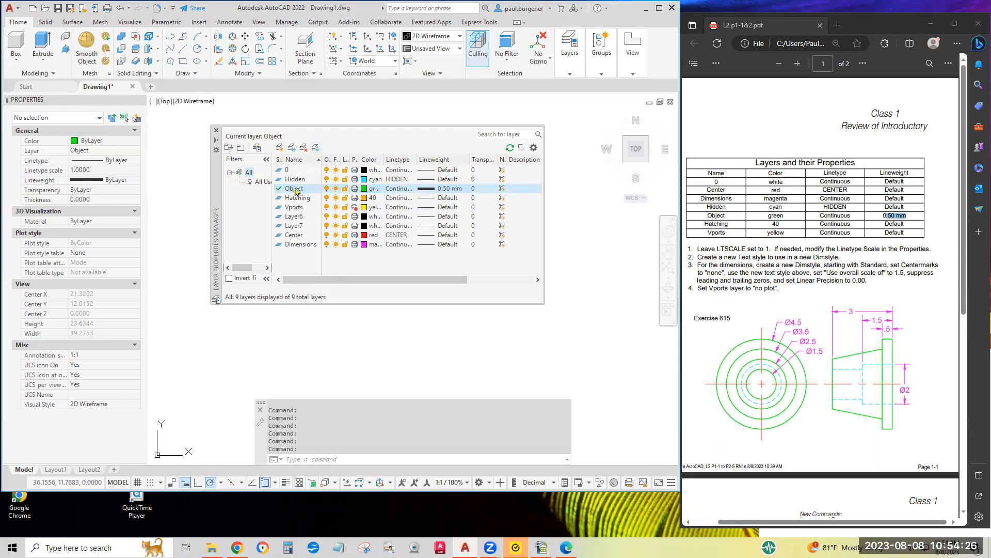
click(293, 200)
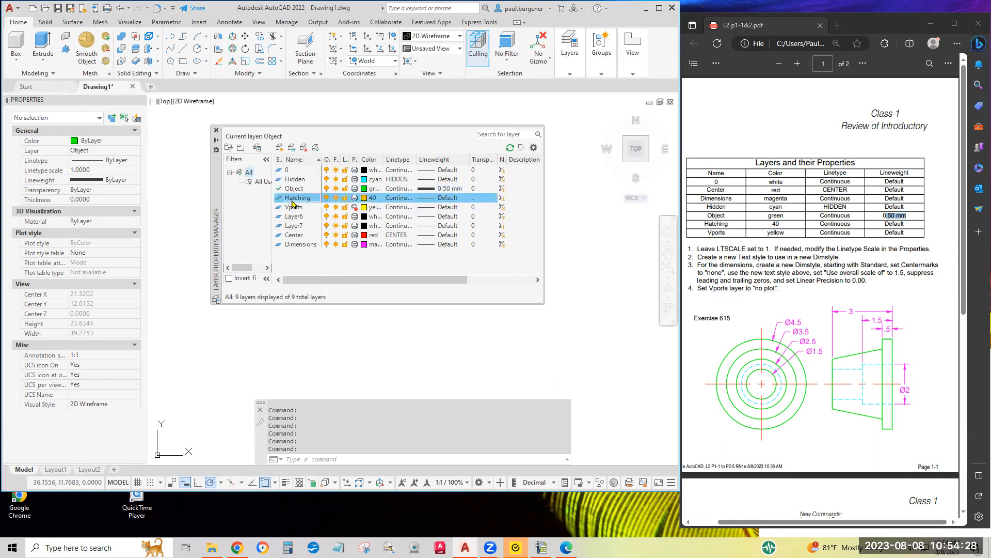
click(293, 190)
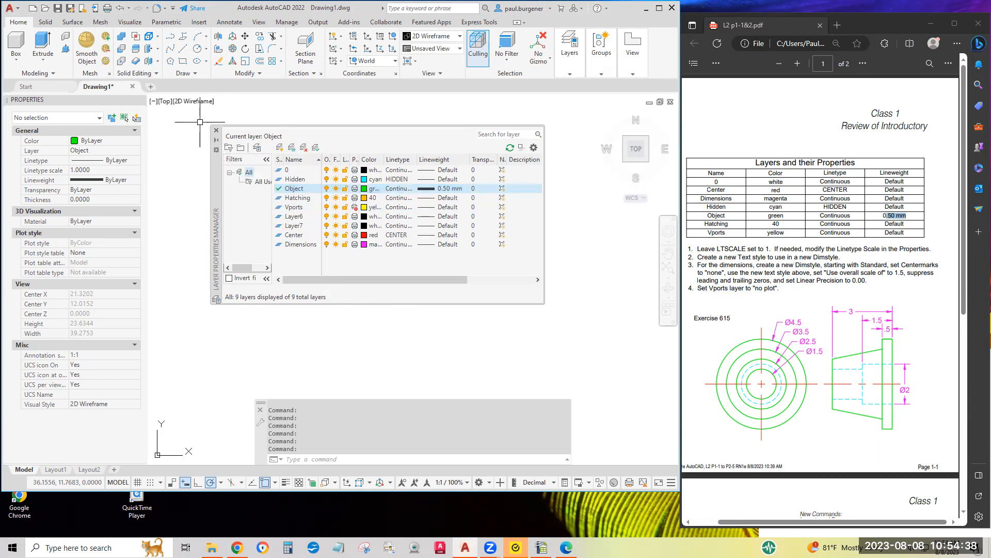
- Close and reopen the Layer Properties Manager to sort the layers alphabetically
mouse_move(570, 62)
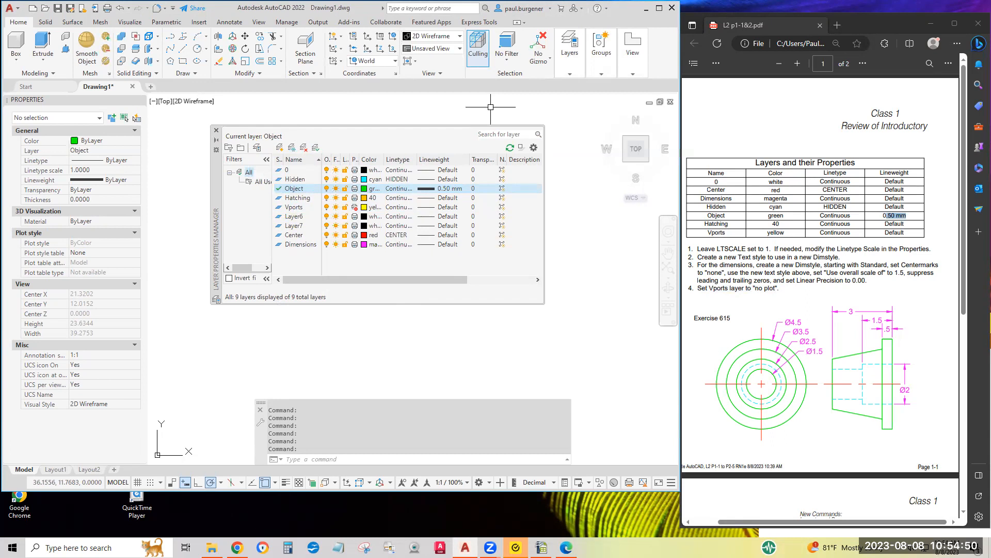
click(216, 131)
click(564, 63)
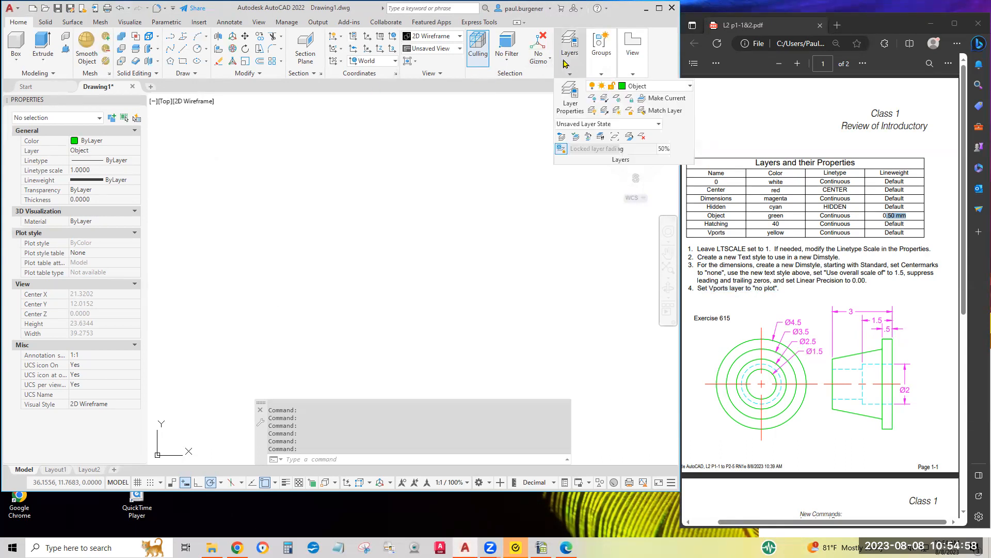
click(570, 97)
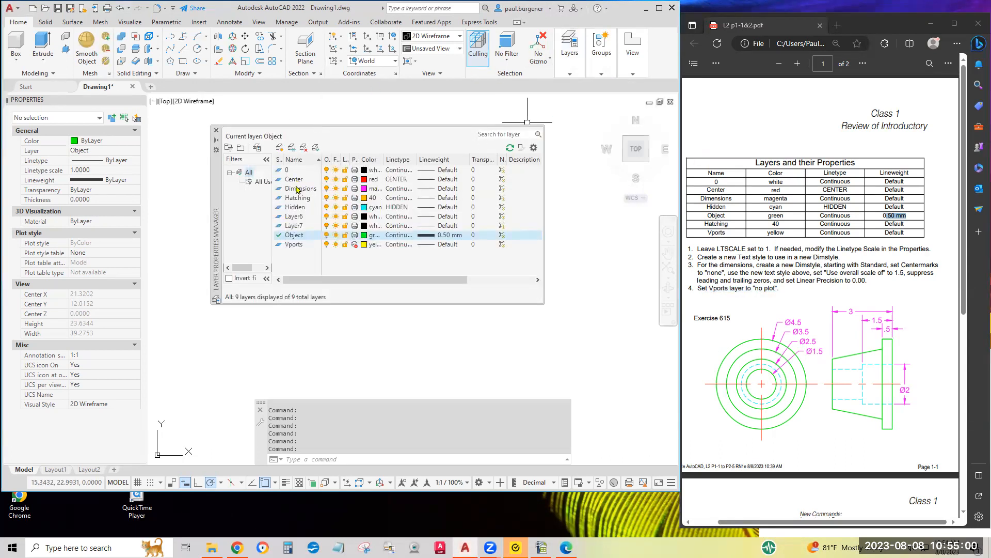
- Delete the unused layers Layer6 and Layer7, then close the Layer Properties Manager
click(300, 216)
click(305, 148)
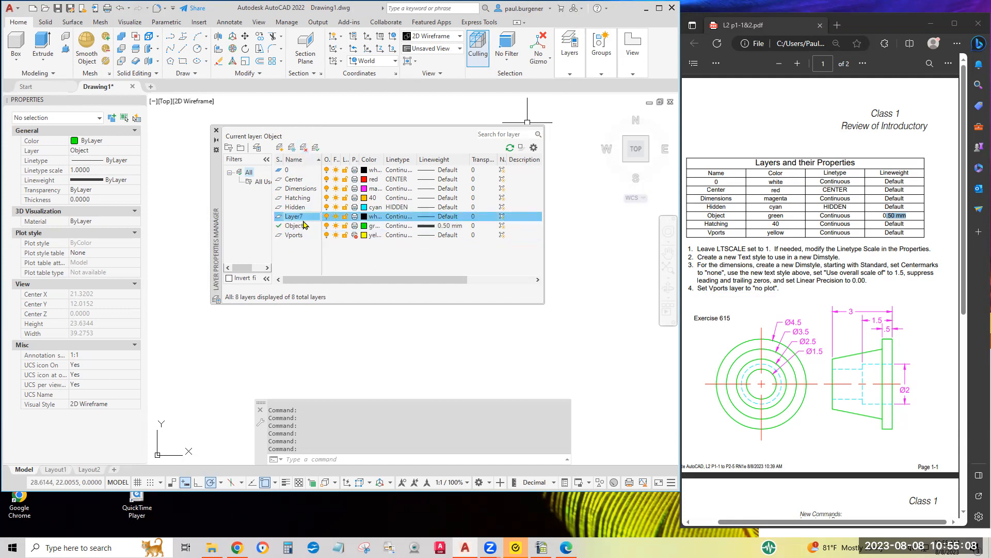
click(294, 217)
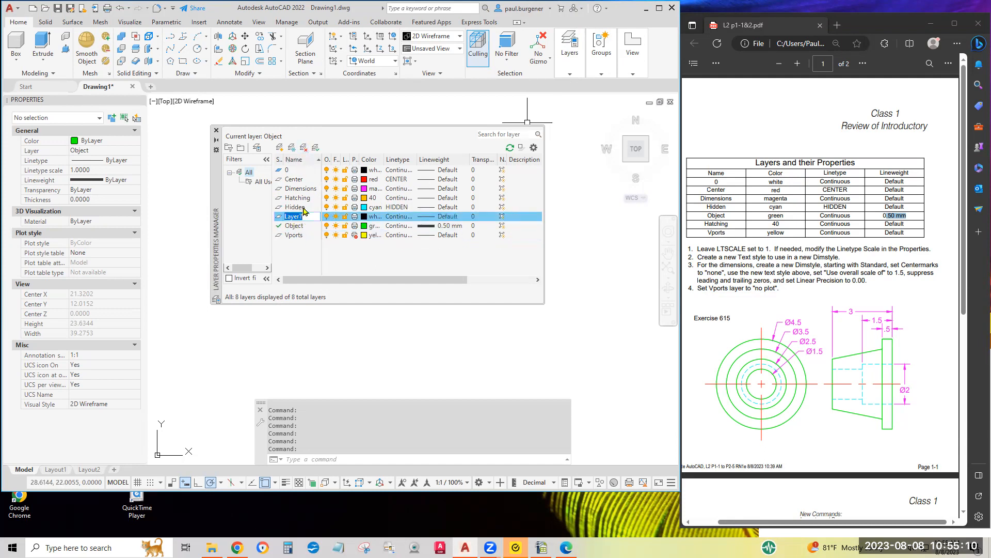
click(304, 147)
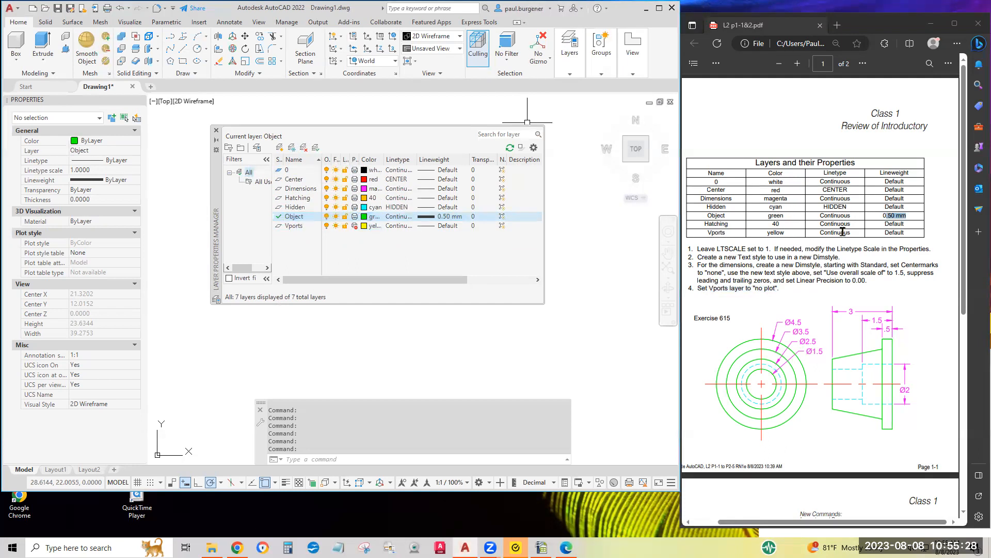
drag(886, 219, 896, 215)
click(217, 131)
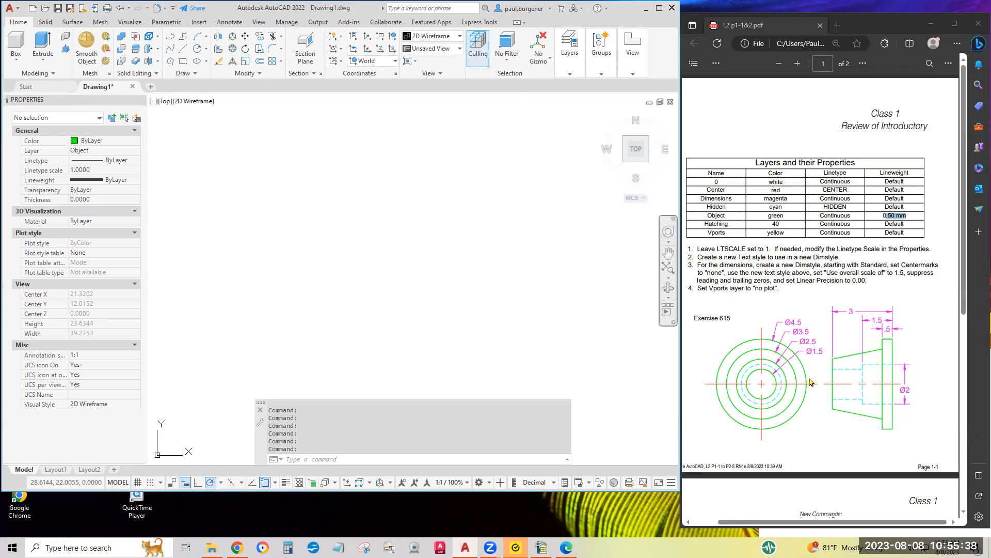
- Examine the Exercise 615 front view in the PDF up close and mark its 1.5 diameter dimension
scroll(805, 314, down, 2)
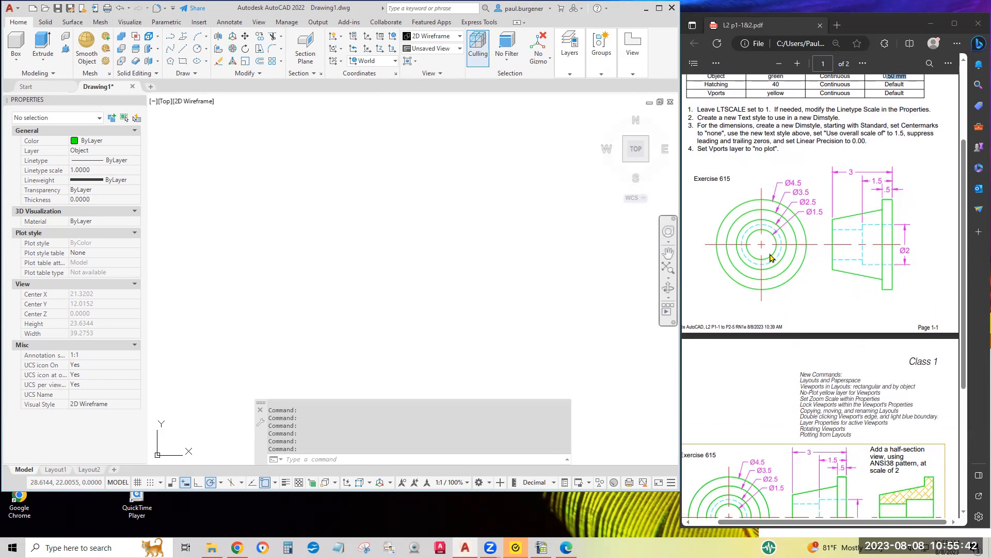
ctrl+scroll(768, 272, up, 2)
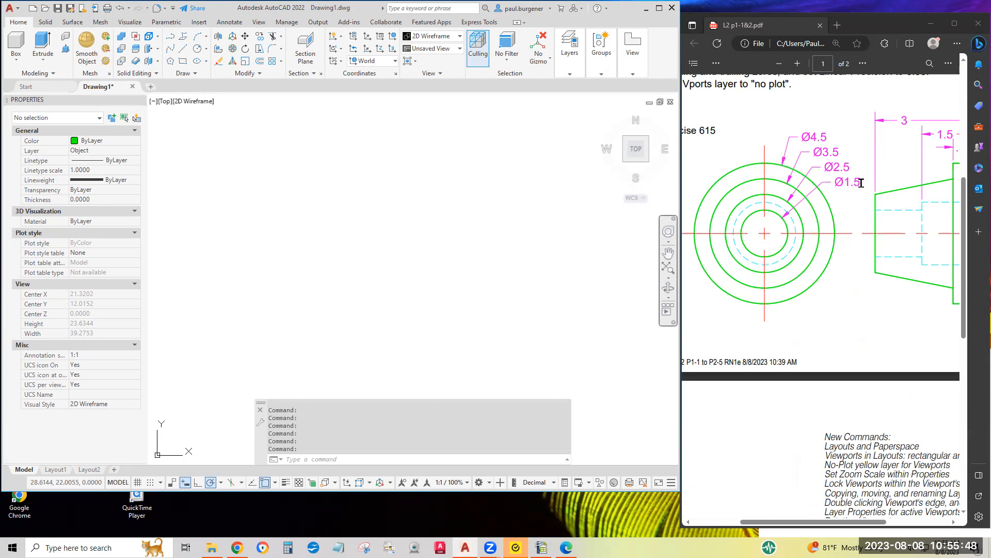
drag(863, 180, 837, 183)
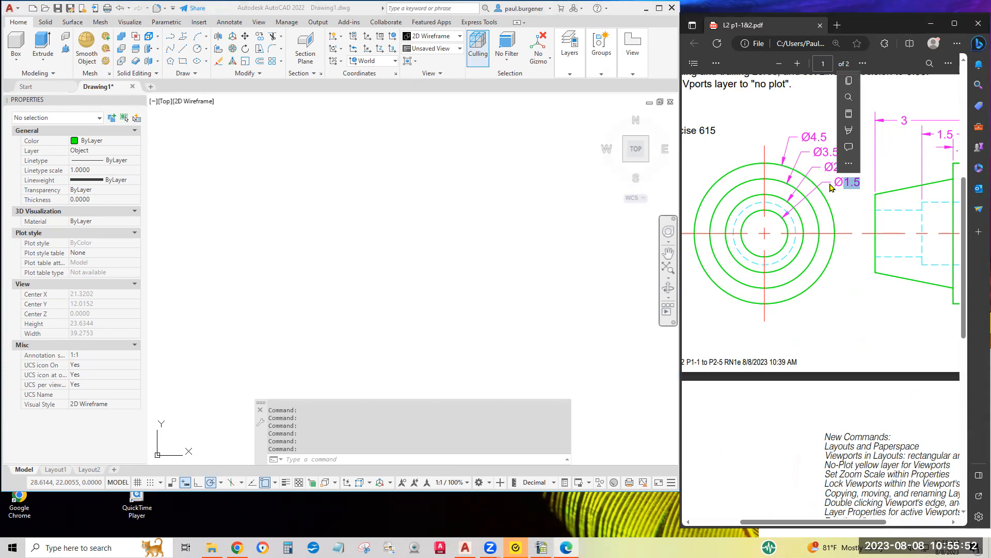
- Switch the workspace from 3D Modeling to Drafting & Annotation
click(333, 250)
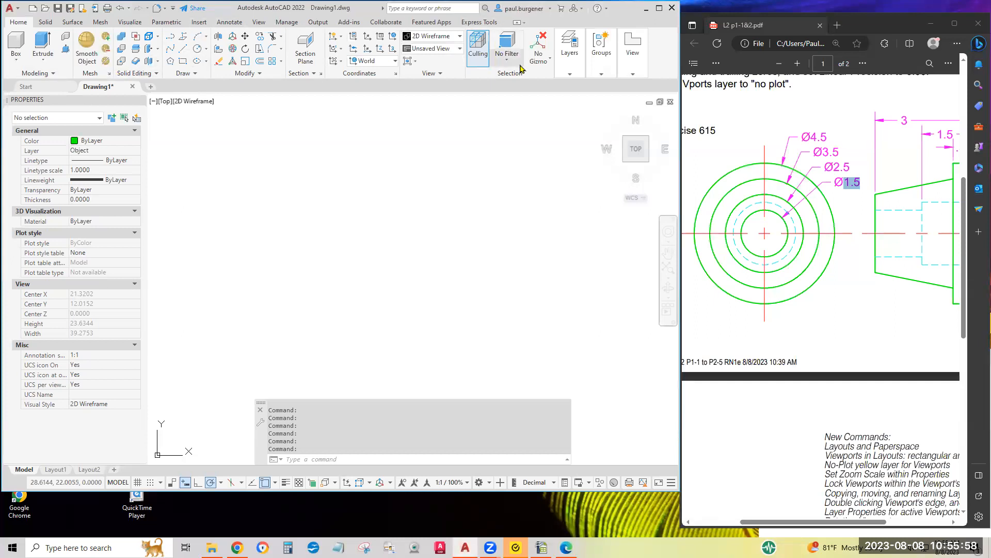
click(488, 483)
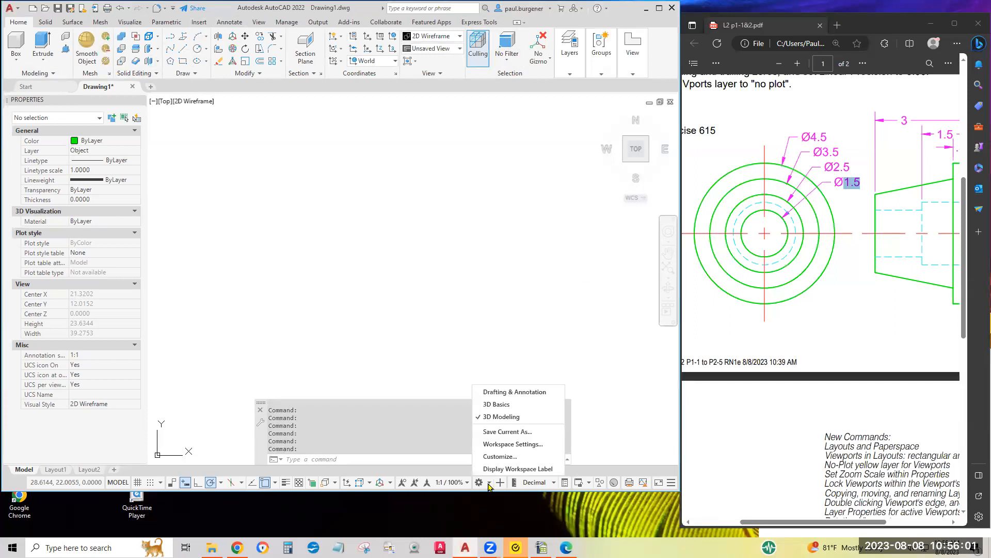
click(502, 404)
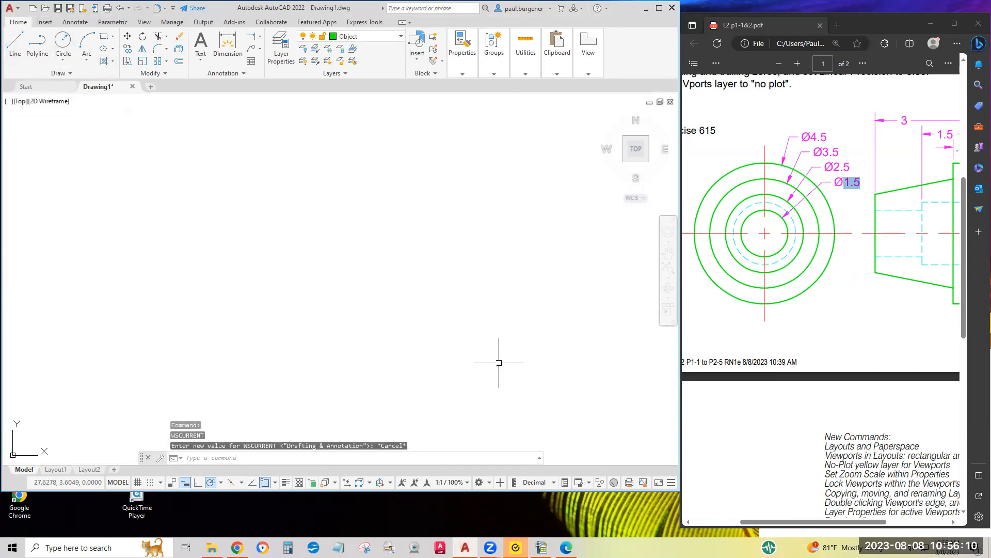
click(479, 482)
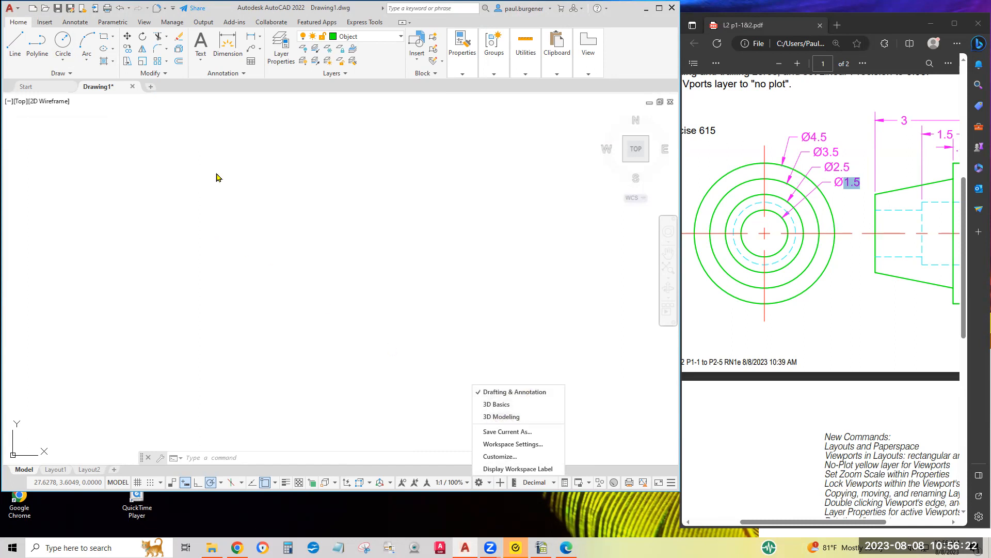
click(350, 254)
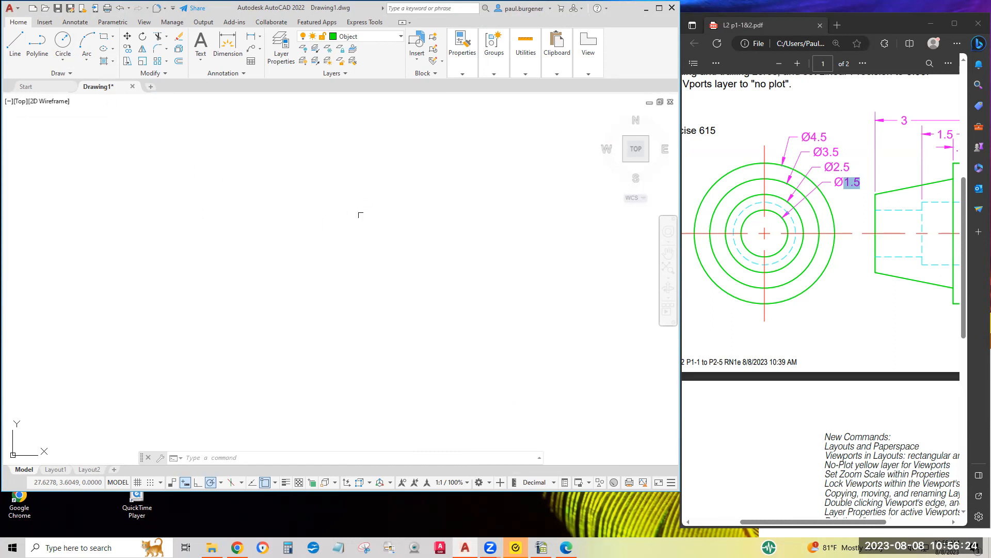
- Try to draw the front view's innermost circle by center and diameter, with a diameter of 1.5, on the Object layer
click(64, 60)
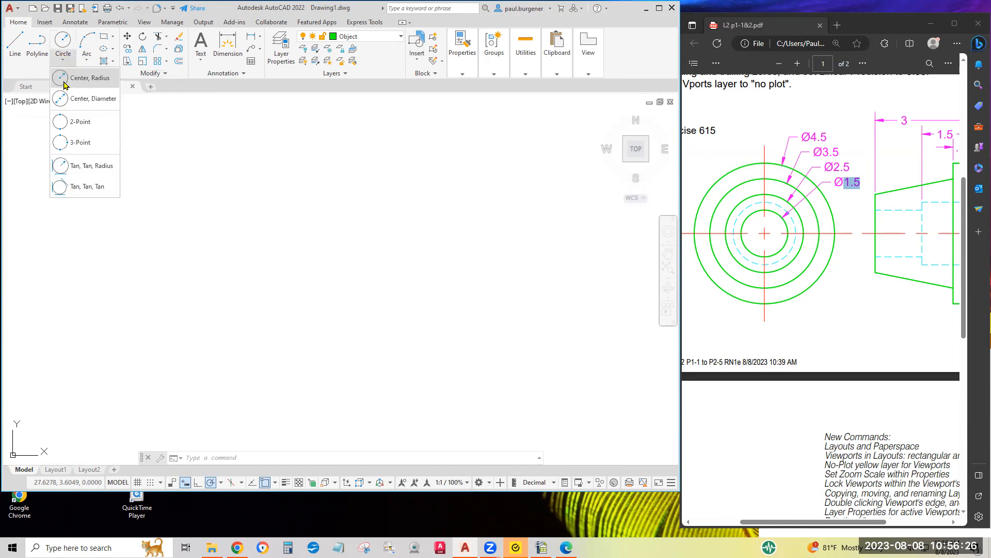
click(83, 99)
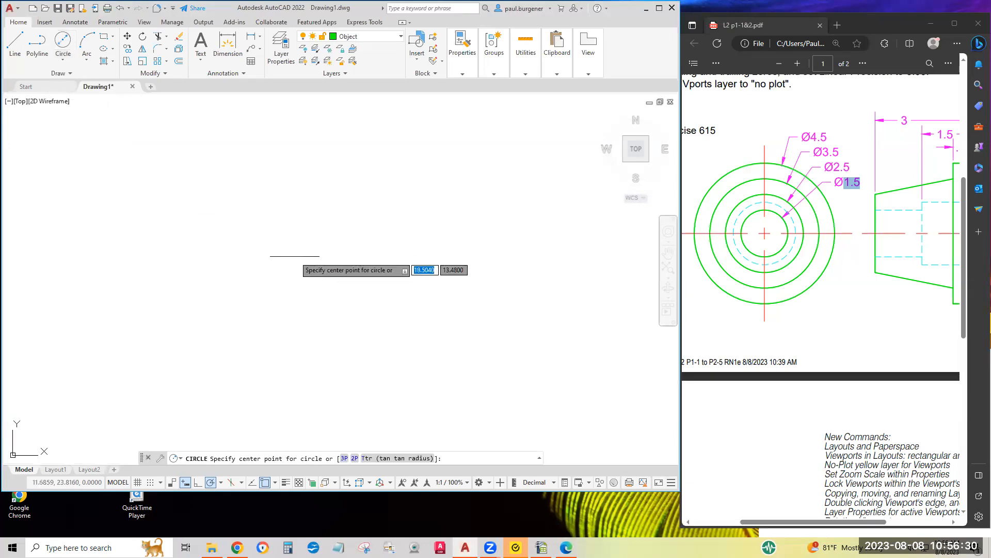
click(290, 253)
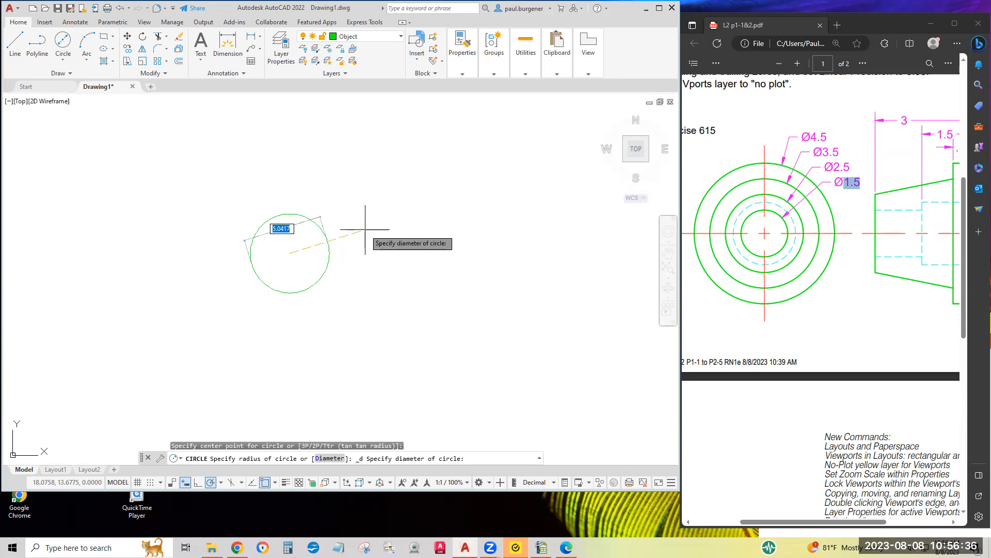
text(1.5)
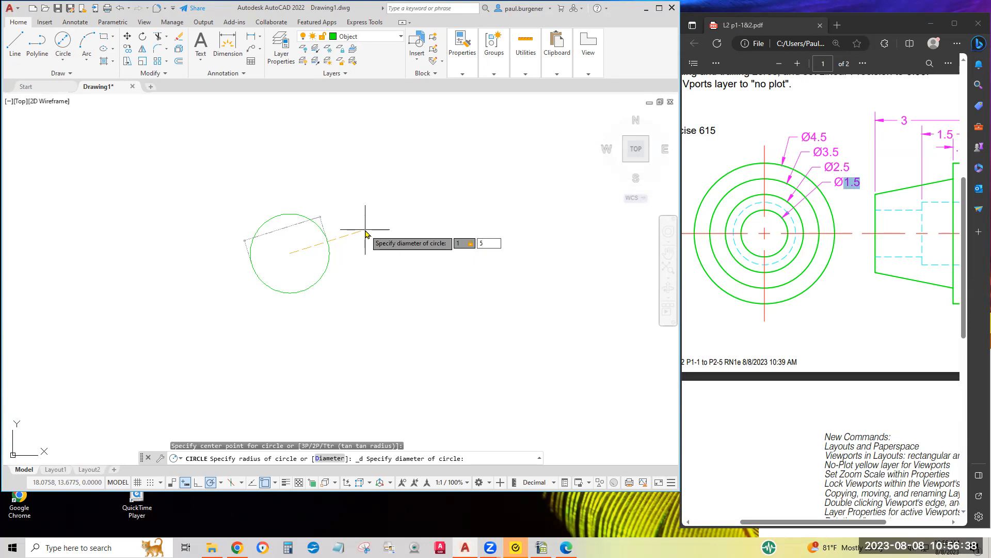
key(Return)
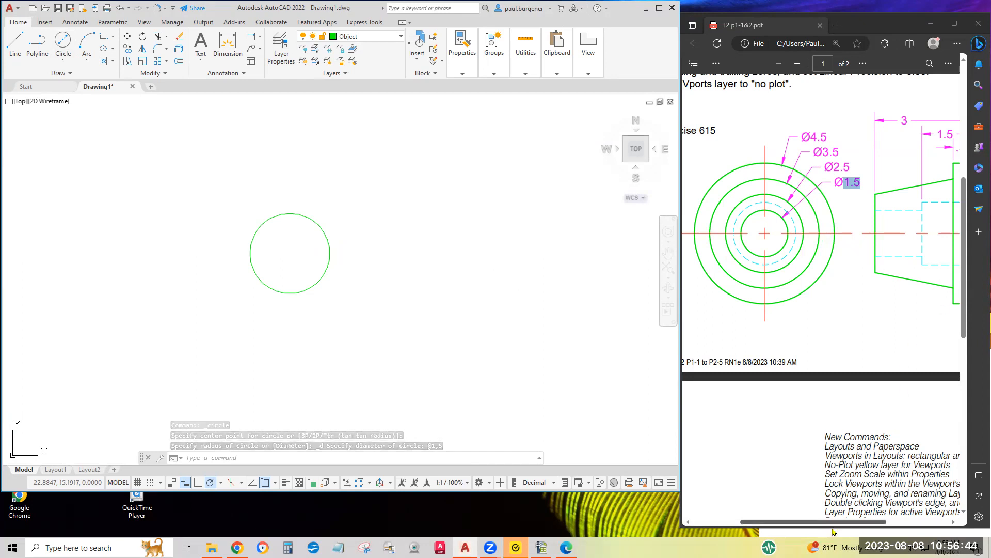
- Check the Ø2 dimension in the PDF's side view and draw a circle of diameter 2 concentric with the first circle
drag(832, 522, 880, 519)
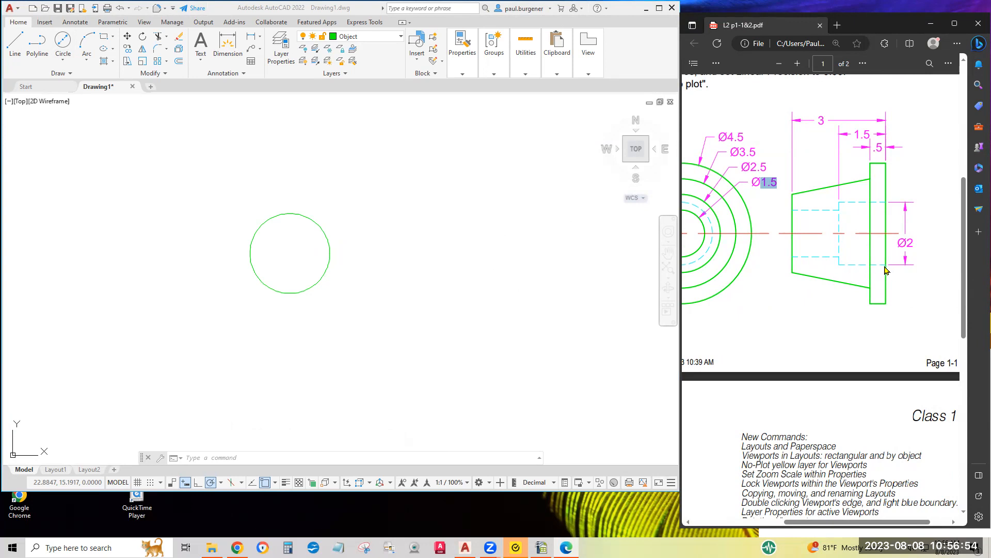
drag(898, 243, 917, 243)
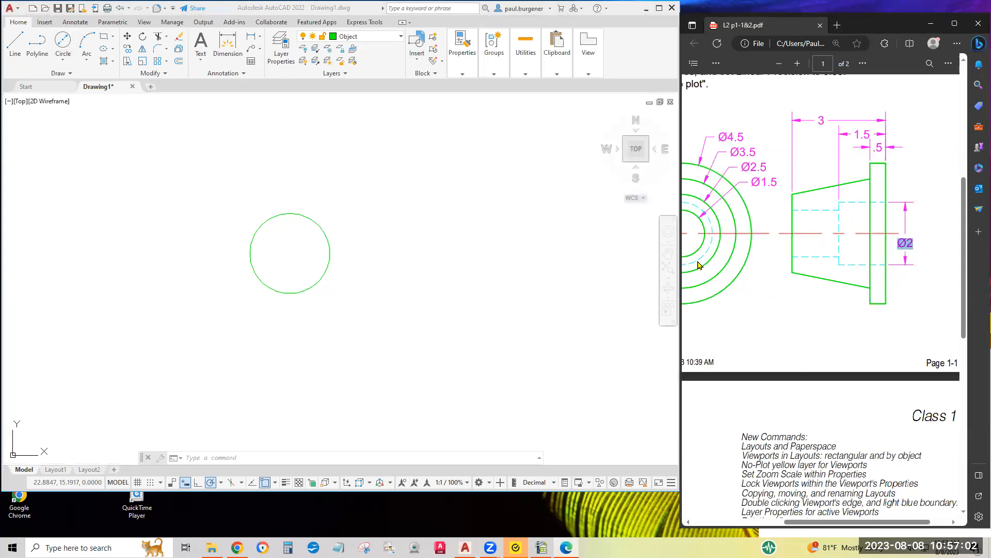
click(376, 239)
click(63, 41)
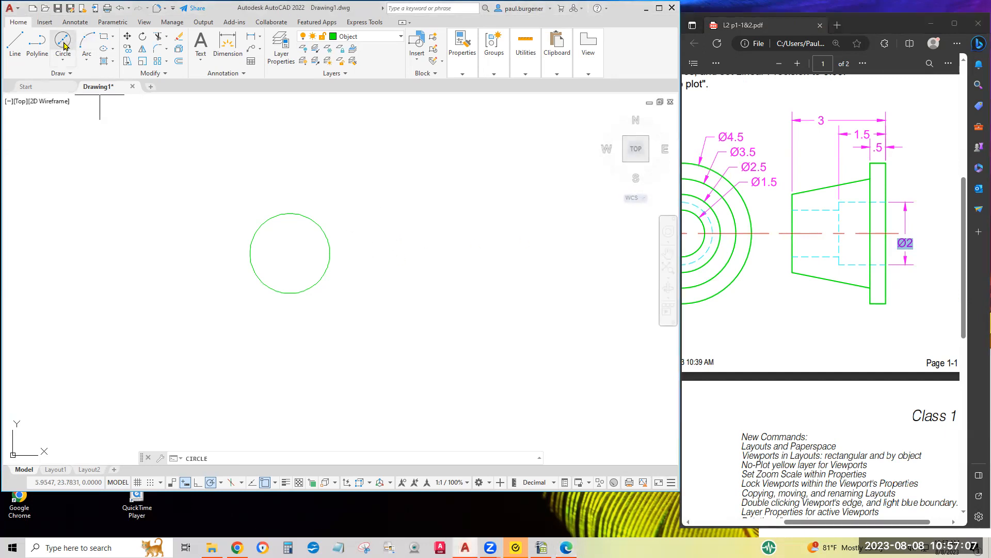
click(289, 253)
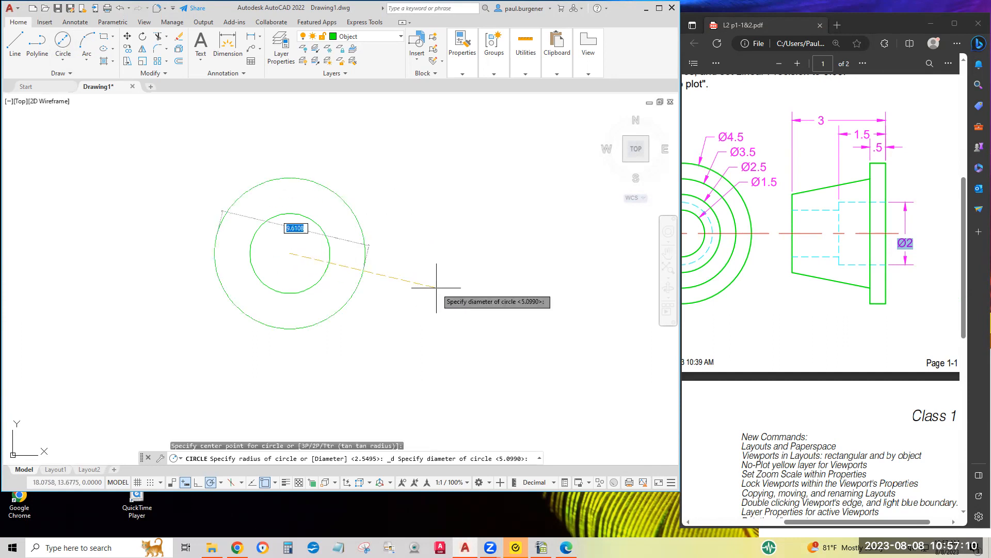
text(2)
key(Return)
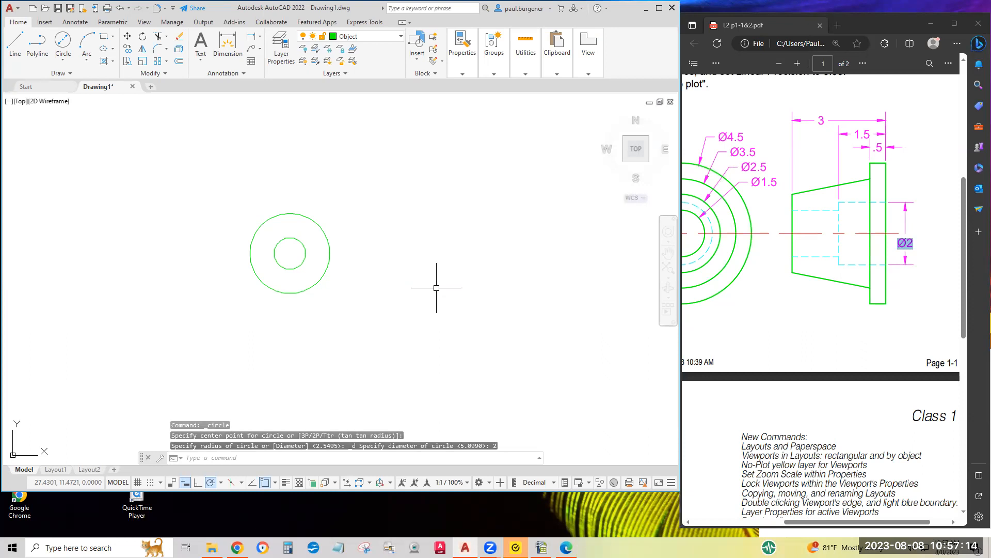
- Select the larger circle and open its properties
click(329, 247)
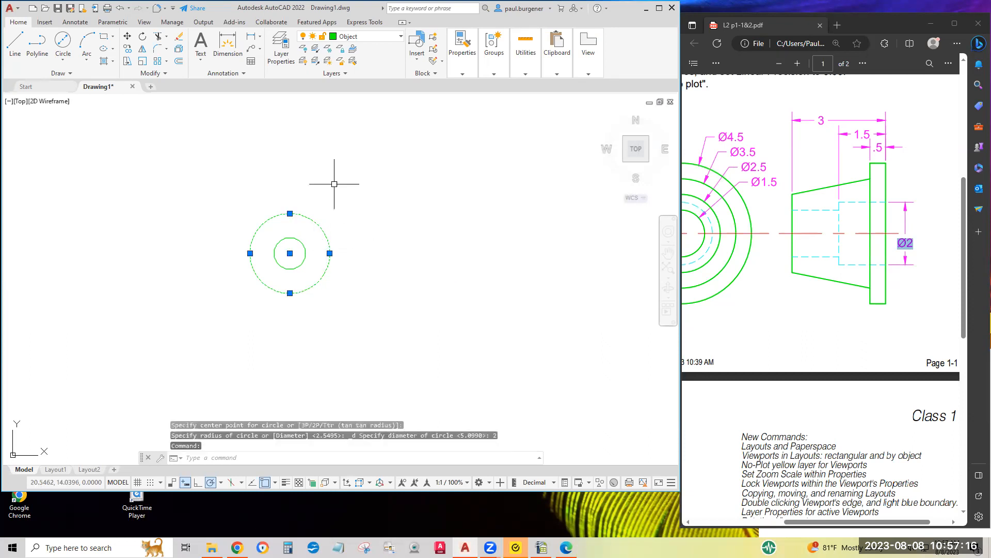
right_click(338, 172)
click(384, 415)
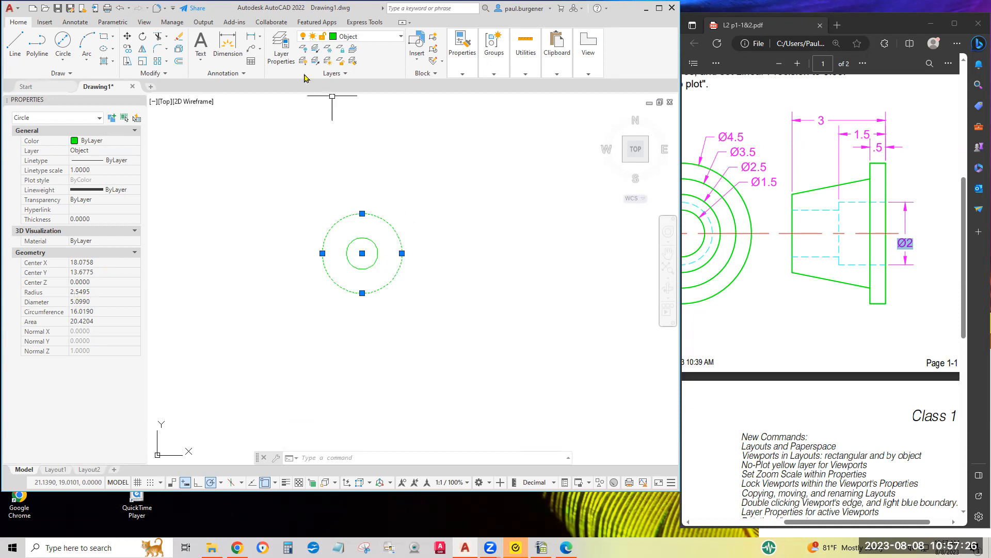
- Erase the oversized outer circle and draw a circle of diameter 2 concentric with the remaining circle
click(179, 41)
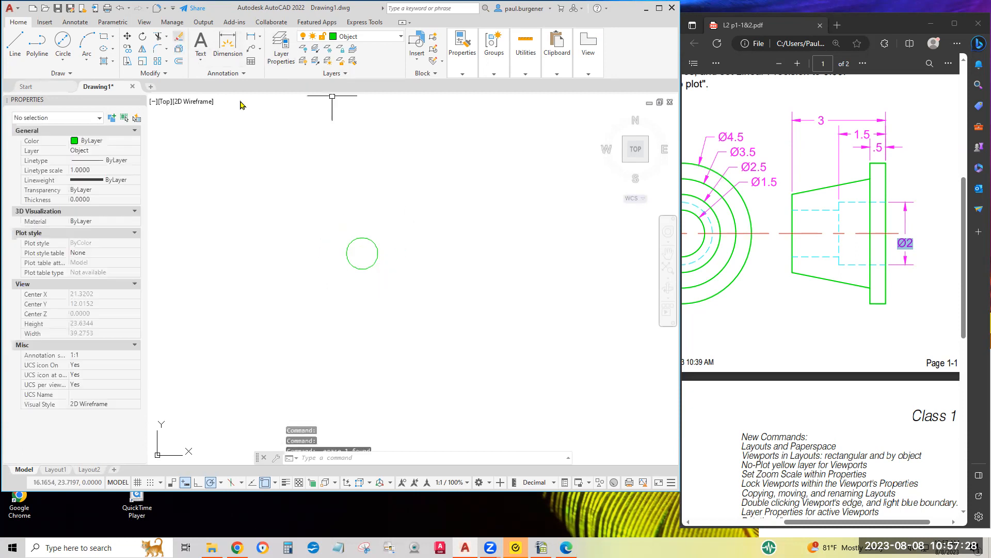
click(63, 42)
click(362, 253)
text(d)
key(Return)
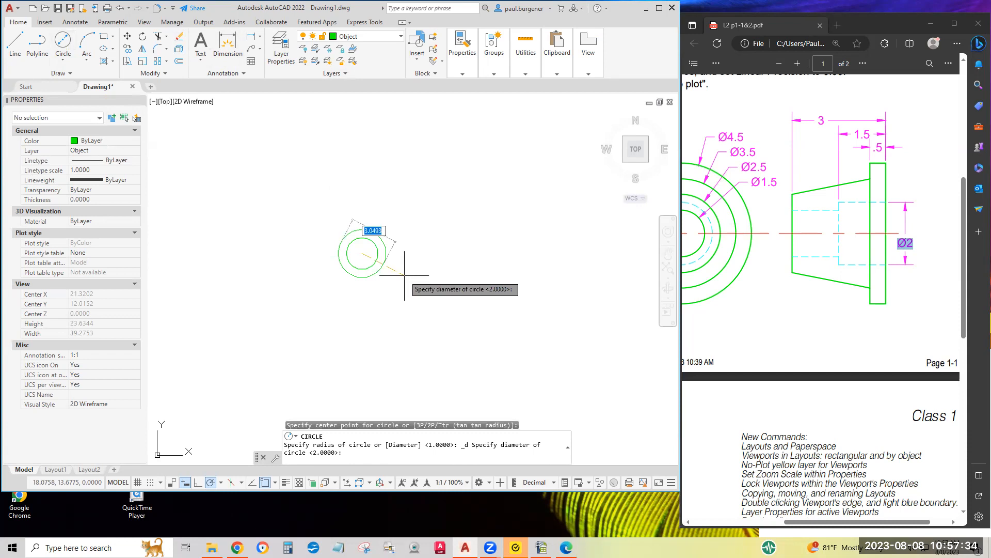
text(2)
key(Return)
middle_click(408, 280)
middle_click(409, 279)
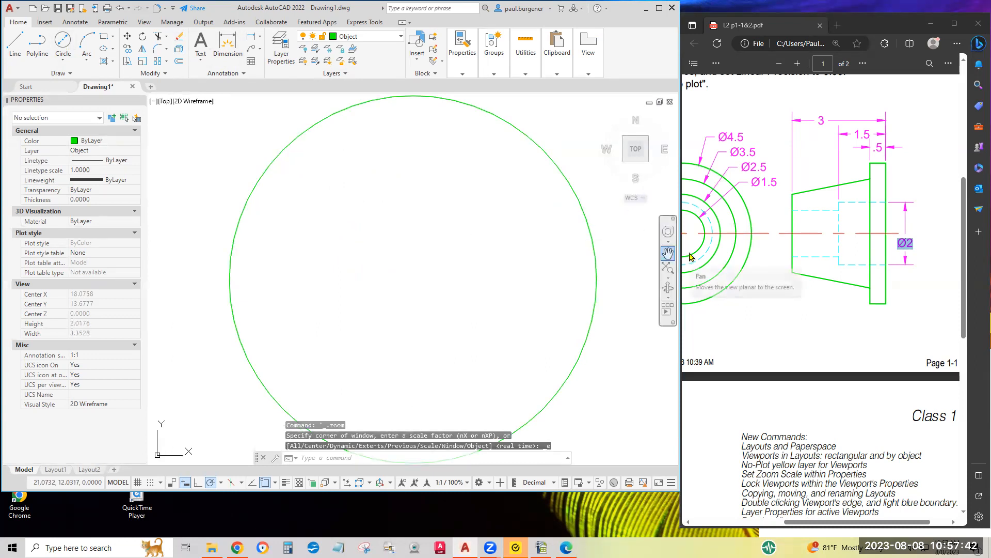
- Inspect the circle's properties and try to list all circles overlapping at that location
click(597, 264)
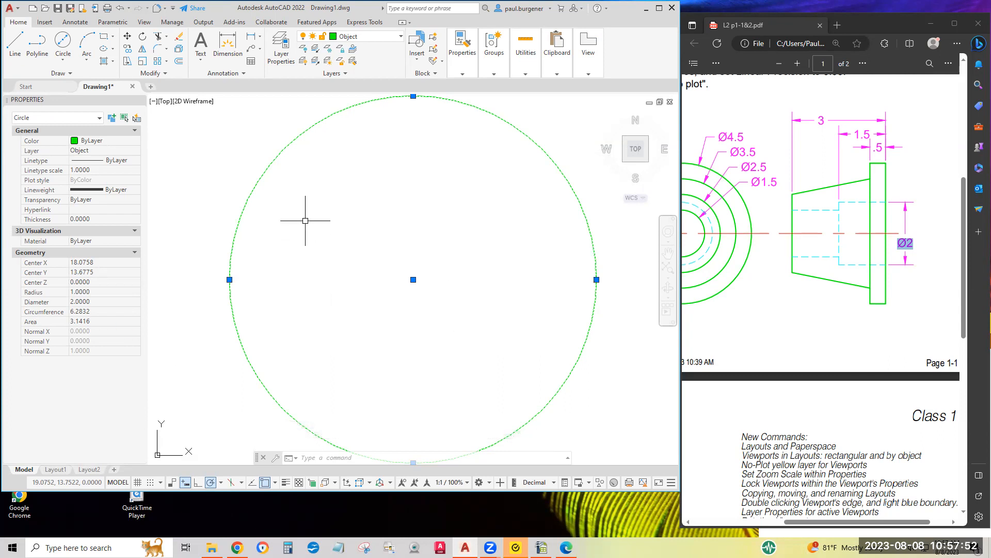
key(Escape)
text(list)
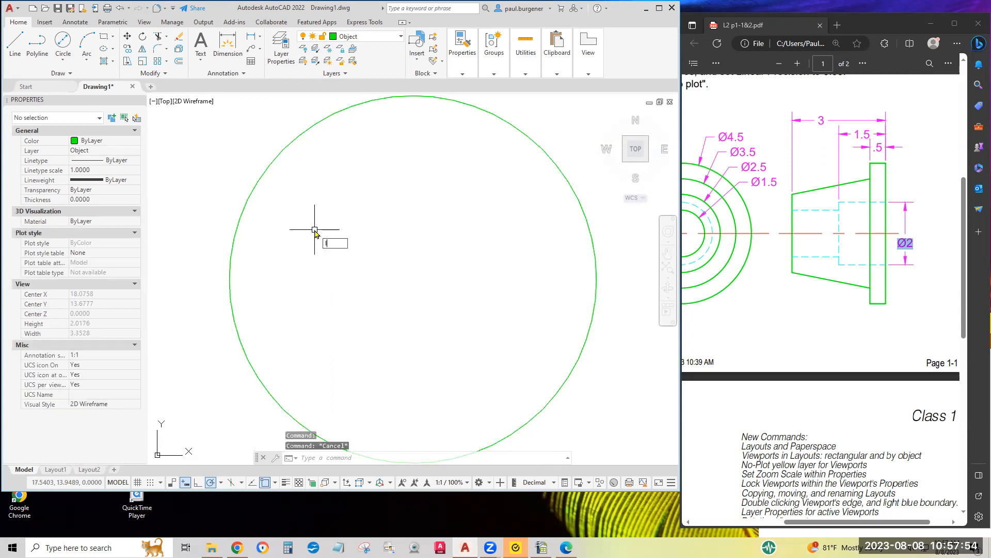
key(Return)
click(217, 175)
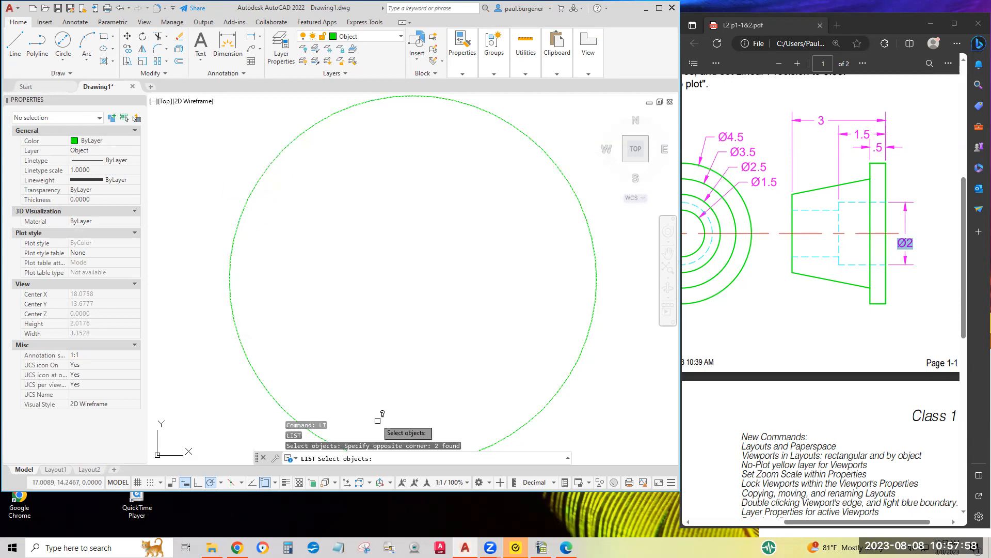
key(Escape)
key(Escape)
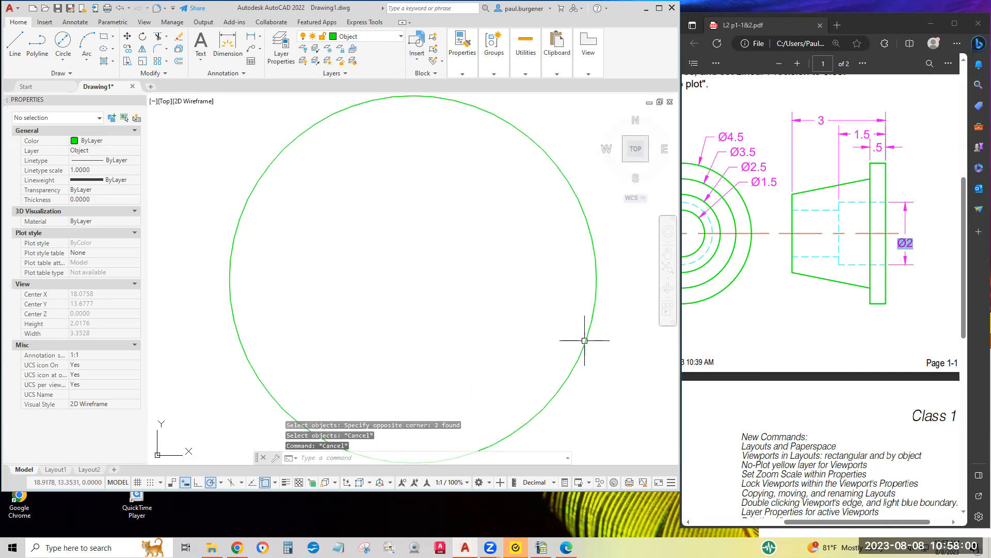
- Erase one of the two coincident diameter 2 circles
click(587, 330)
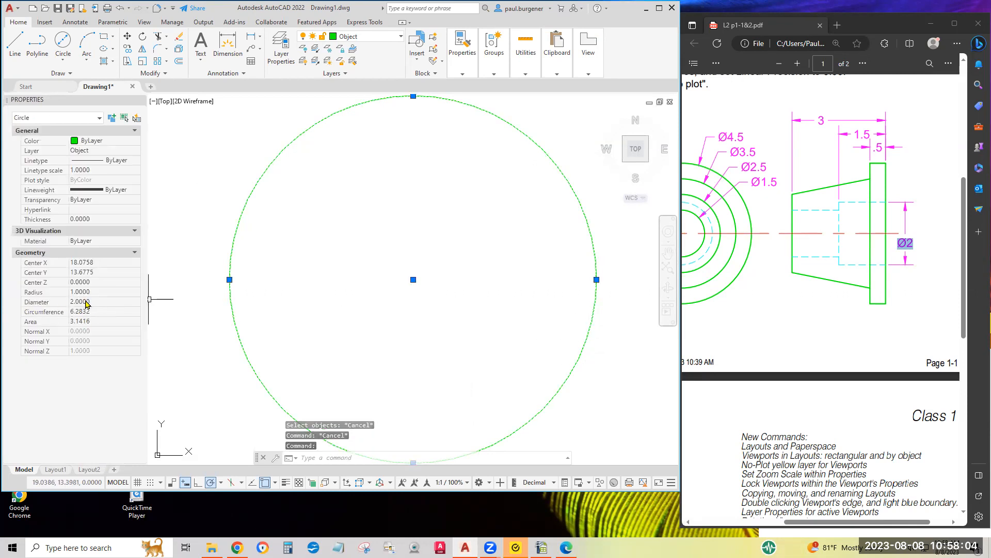
text(e)
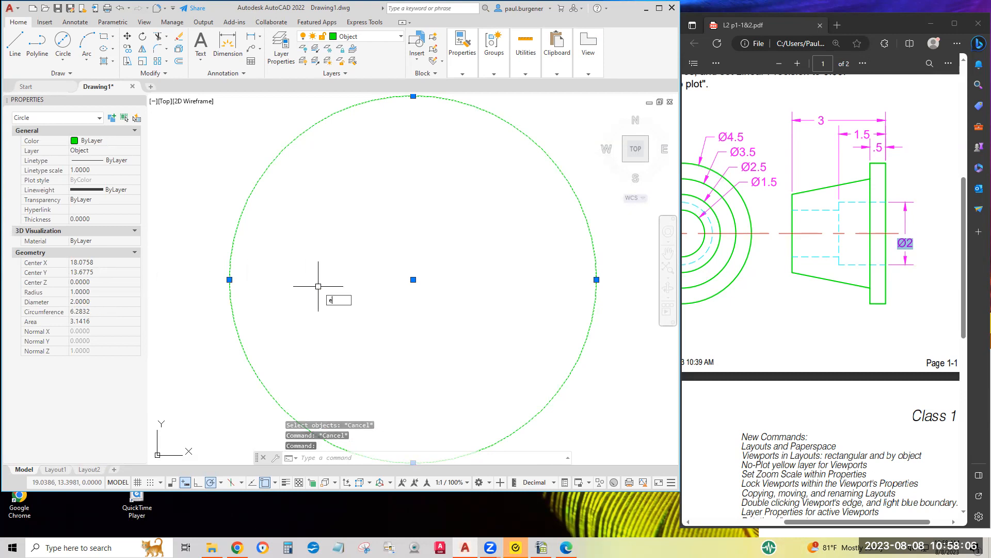
key(Return)
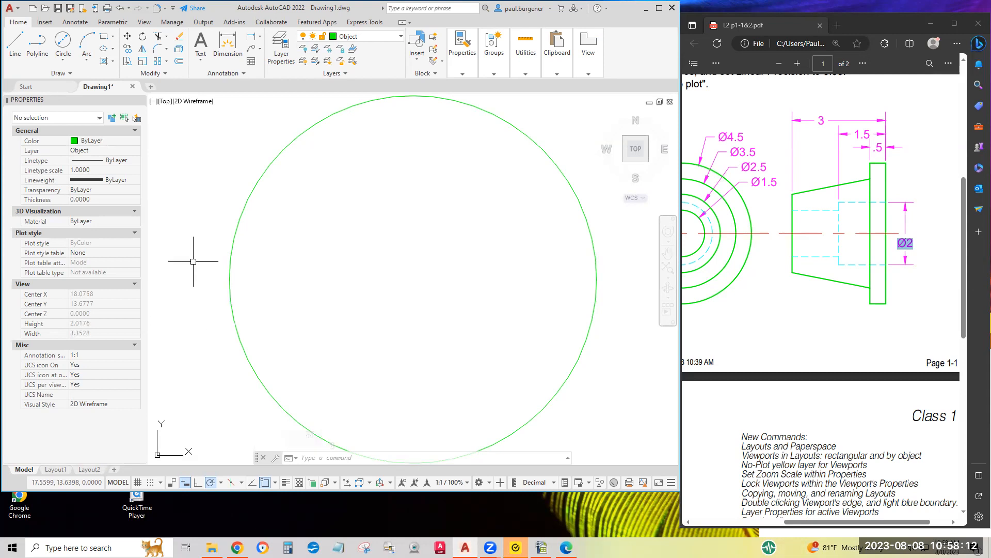
- Draw a circle by center and diameter, concentric with the existing circle, with a diameter of 1.5
scroll(292, 186, down, 6)
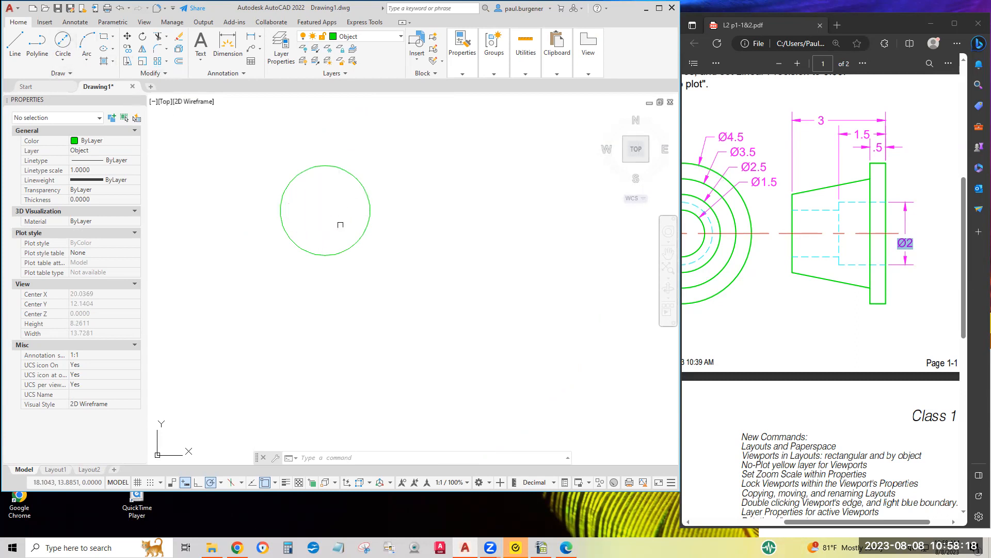
click(64, 61)
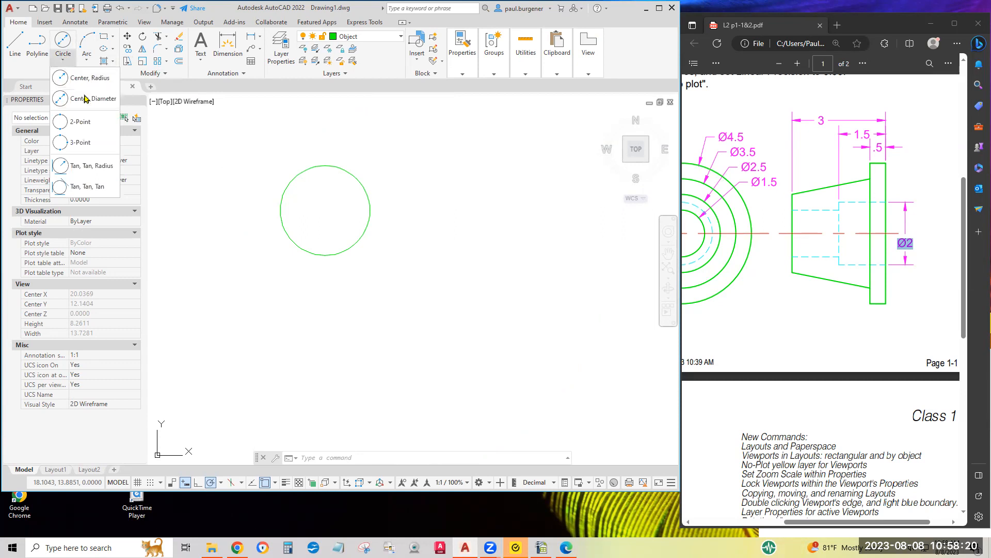
click(98, 100)
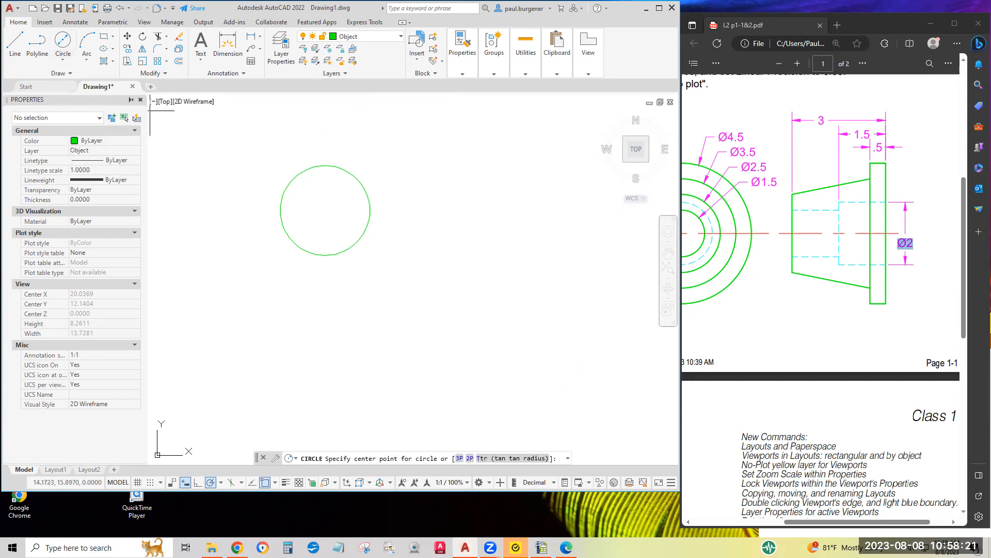
click(325, 210)
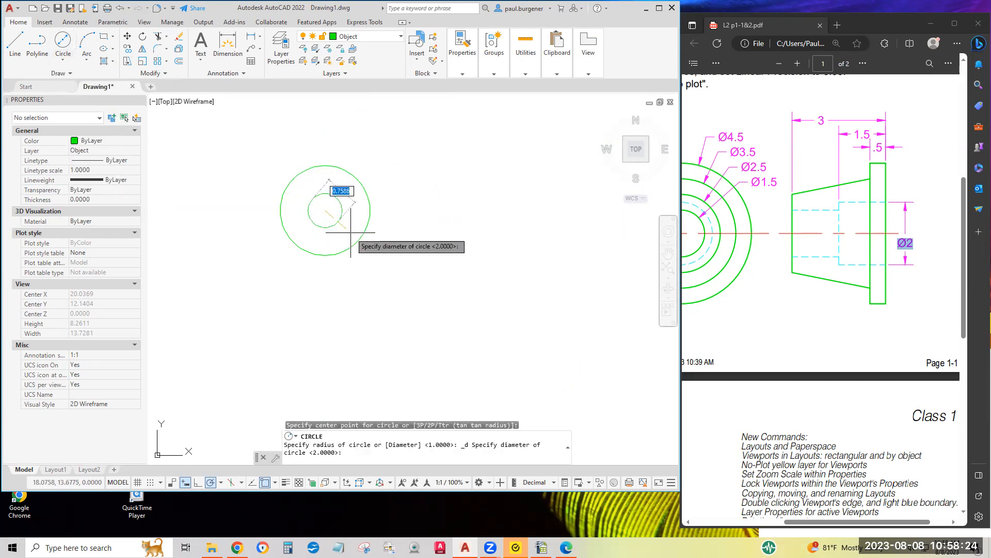
text(1.5)
key(Return)
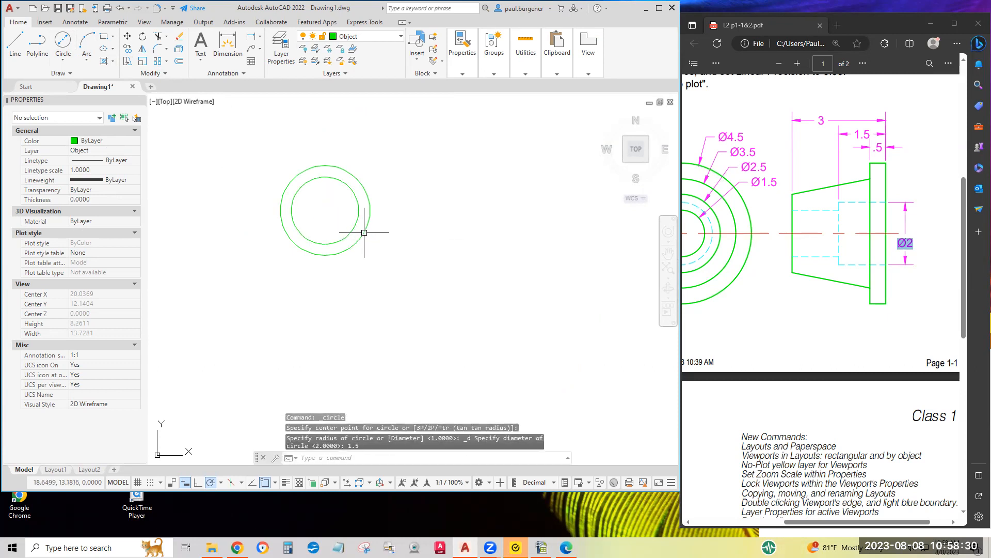
click(361, 228)
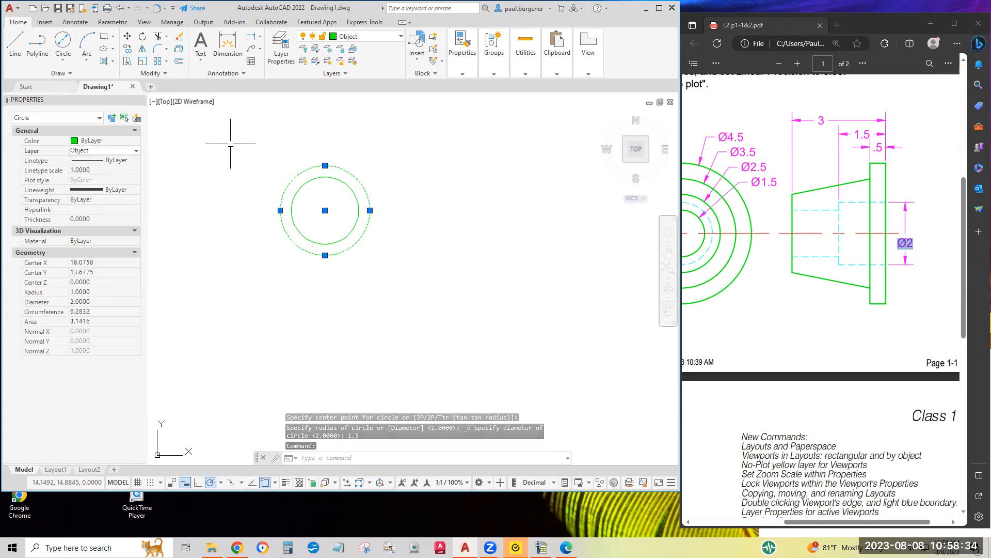
click(141, 100)
key(Escape)
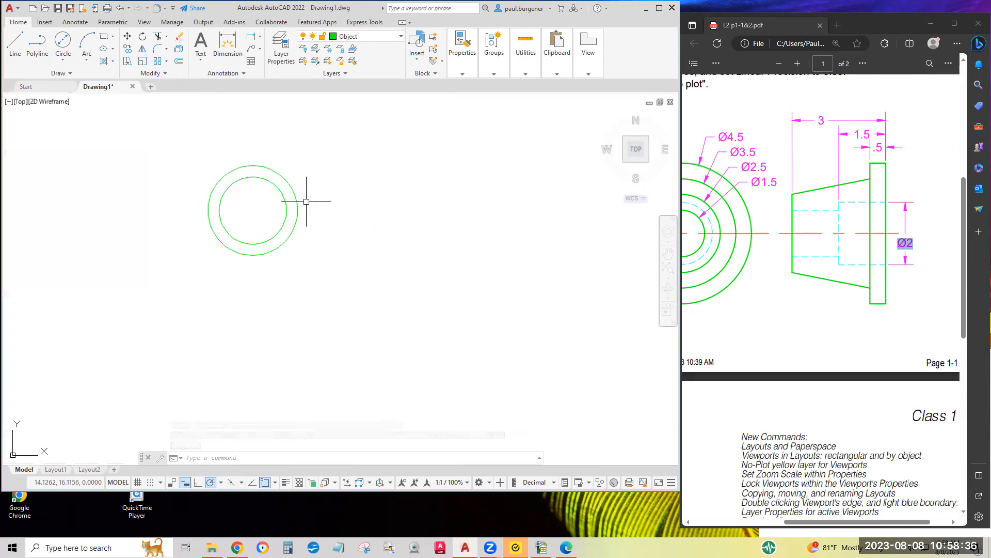
- Open the outer circle's properties and move the circle to the Hidden layer
click(296, 191)
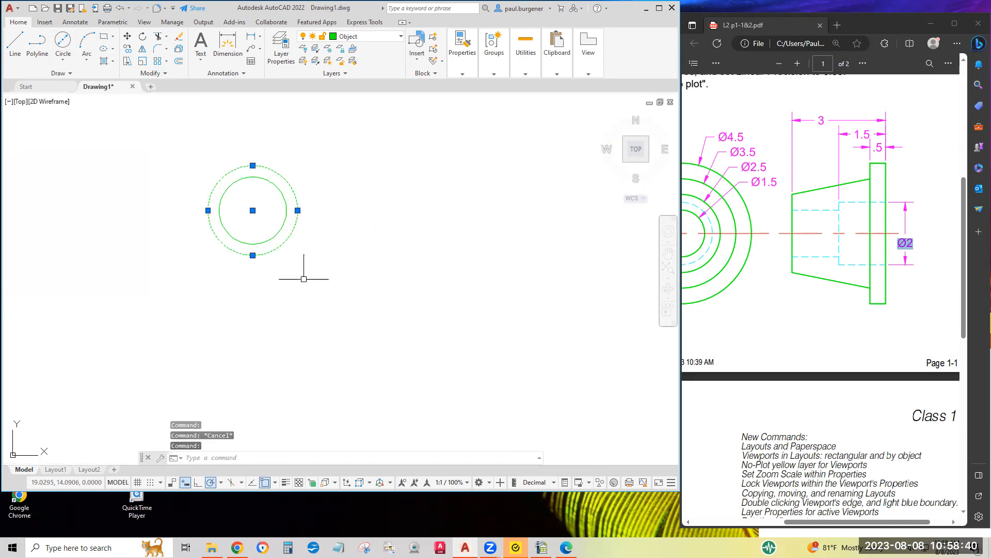
right_click(381, 149)
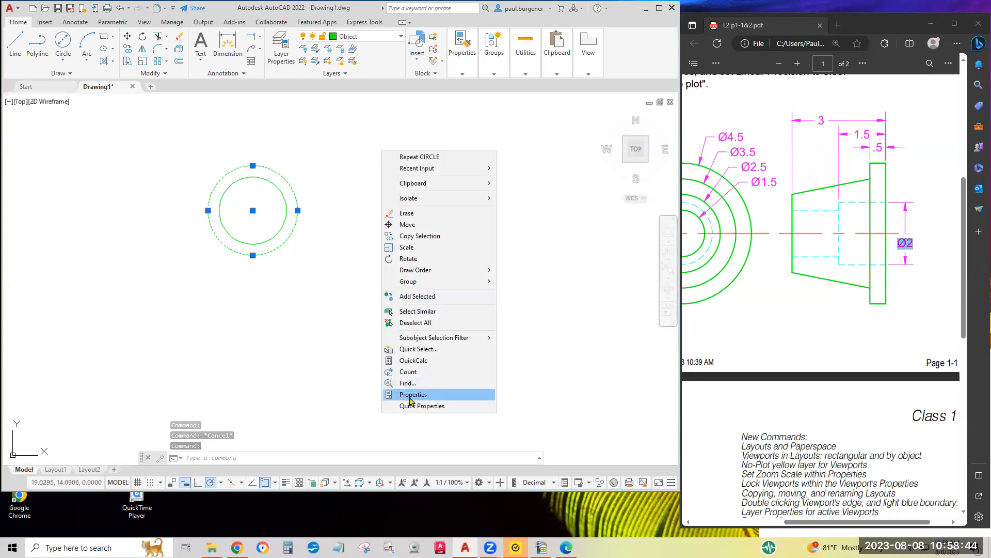
click(410, 396)
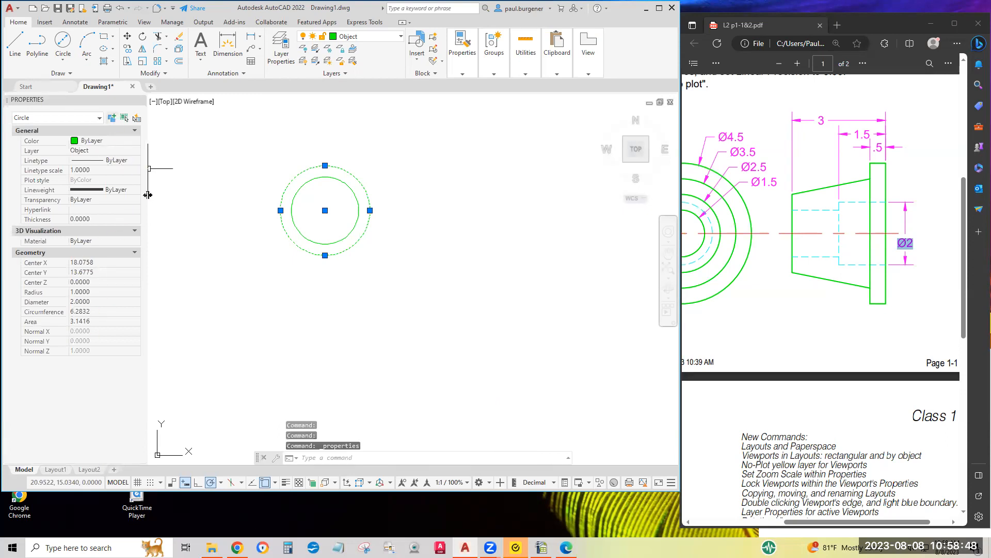
mouse_move(148, 194)
mouse_down()
mouse_move(137, 197)
mouse_move(148, 201)
mouse_up()
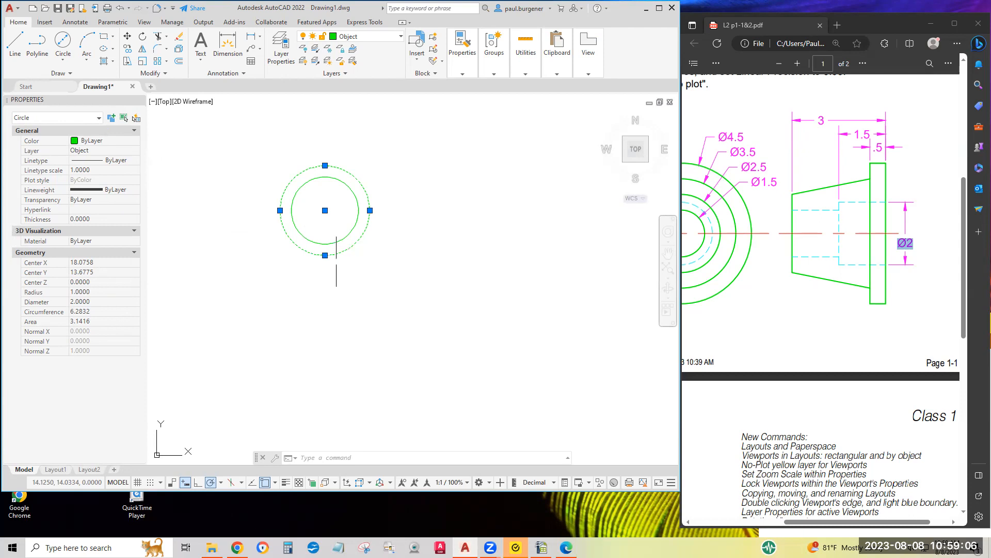
click(100, 153)
click(98, 198)
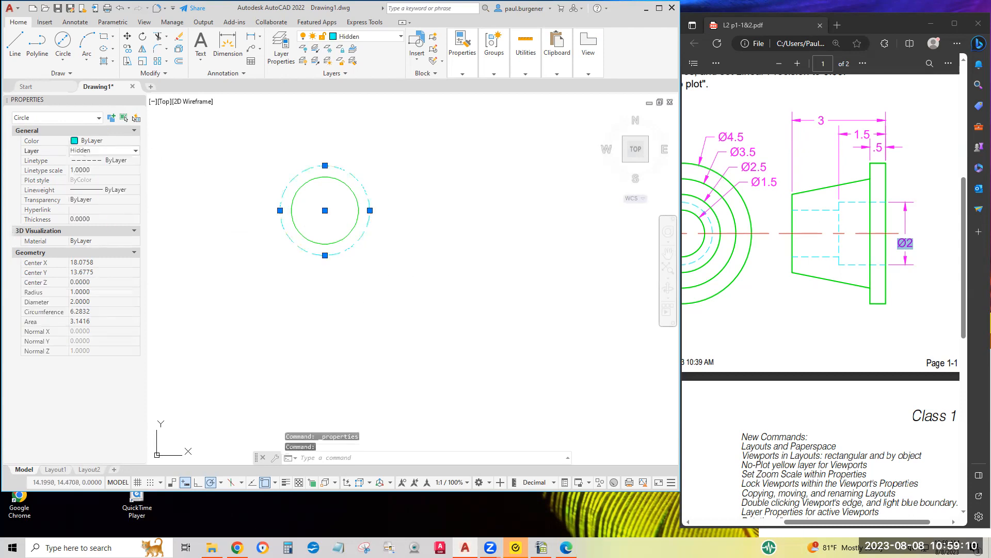
key(Escape)
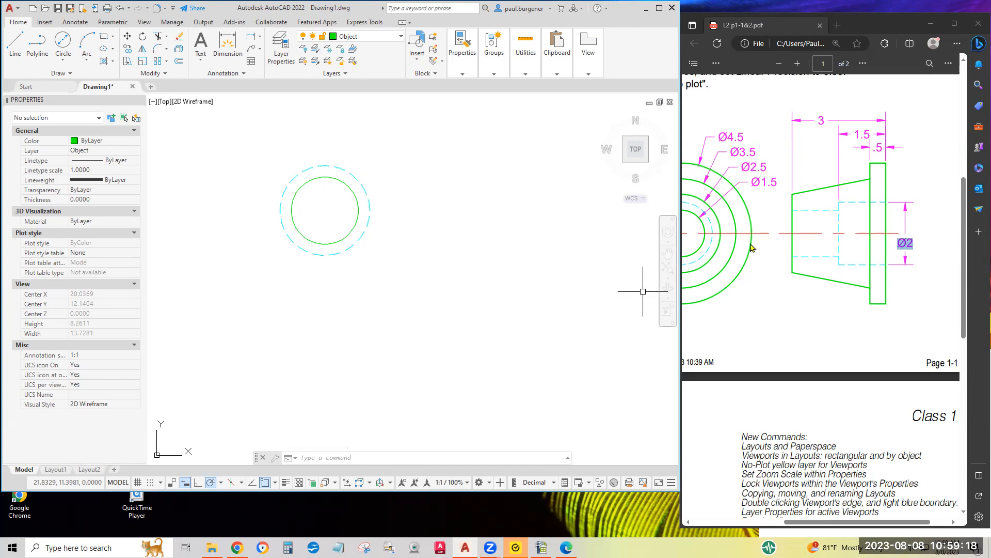
- Bring the PDF's front view into sight and draw a concentric circle of diameter 2.5 on the Object layer
drag(808, 527, 748, 529)
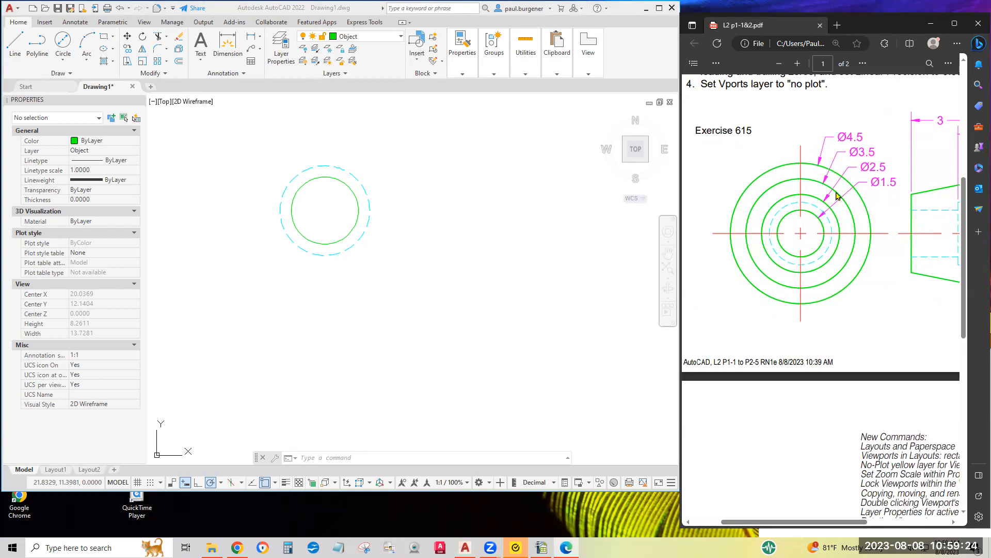
click(61, 46)
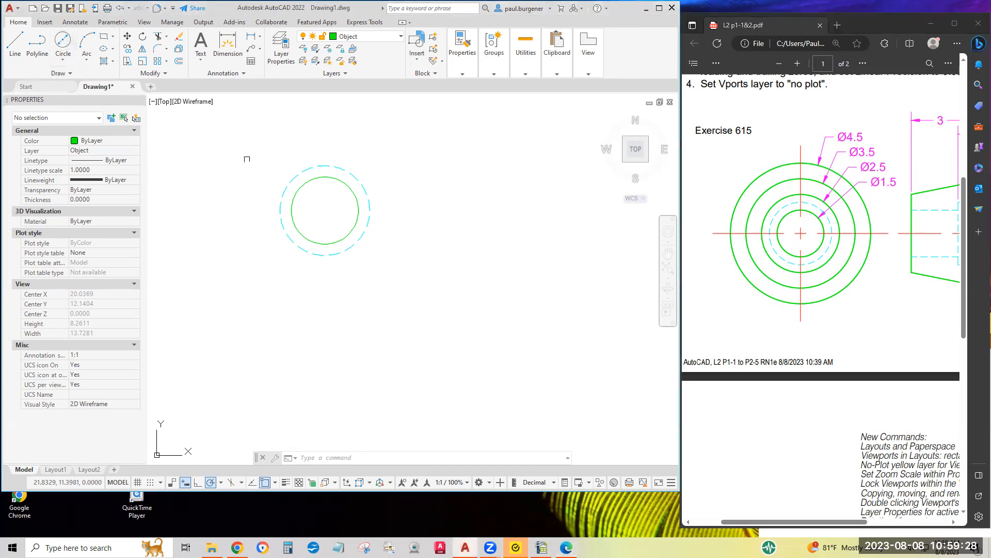
click(62, 43)
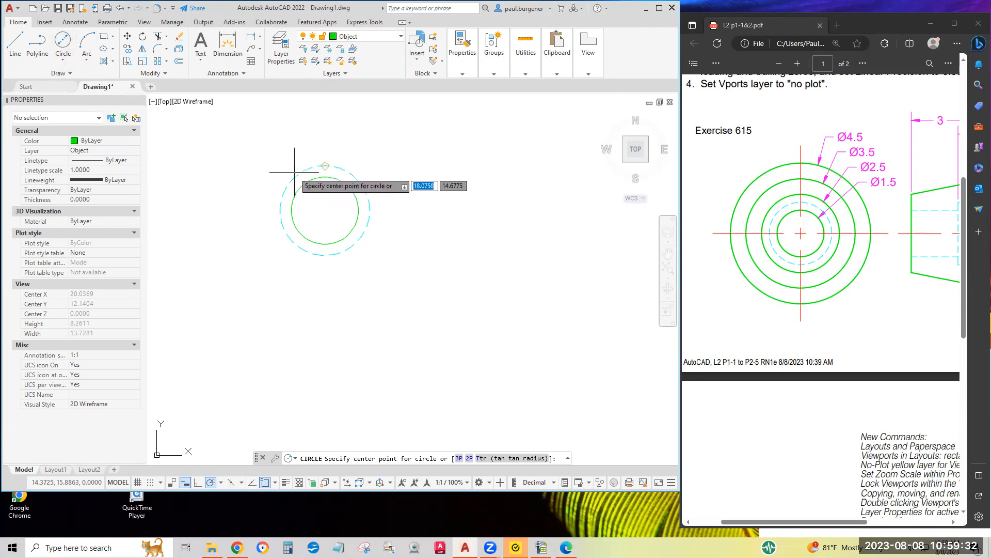
click(324, 210)
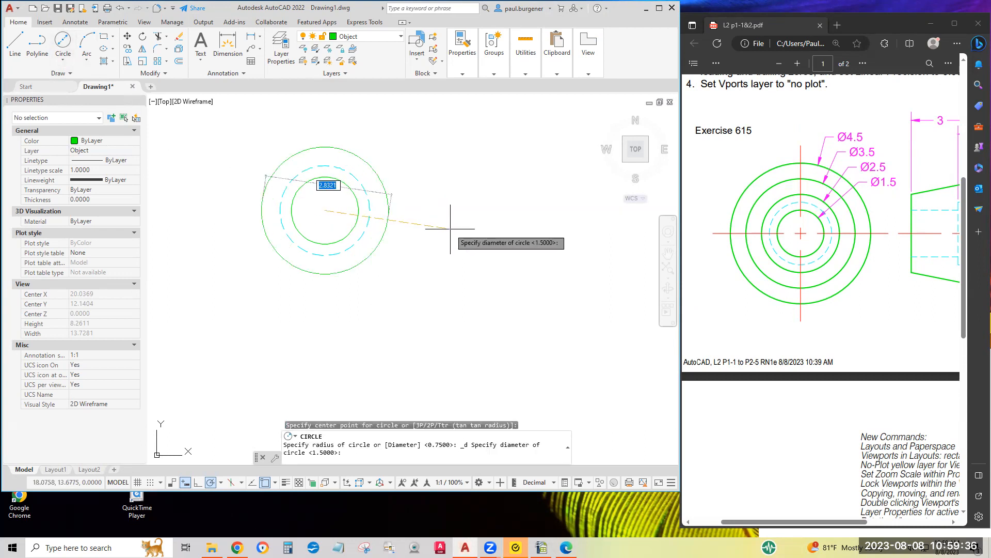
text(2.5)
key(Return)
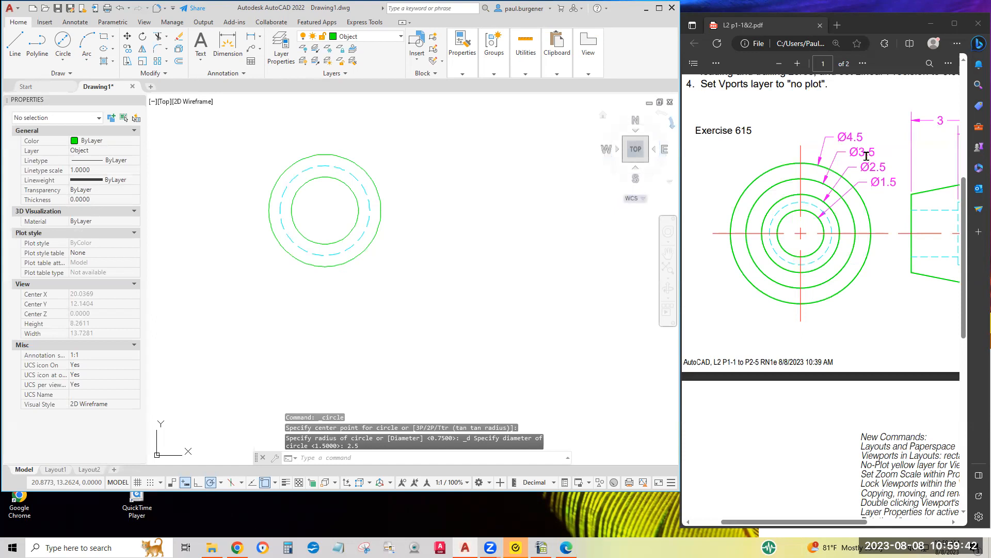
- Check the Ø3.5 dimension in the PDF's front view and draw a concentric circle of diameter 3.5
drag(852, 151, 881, 149)
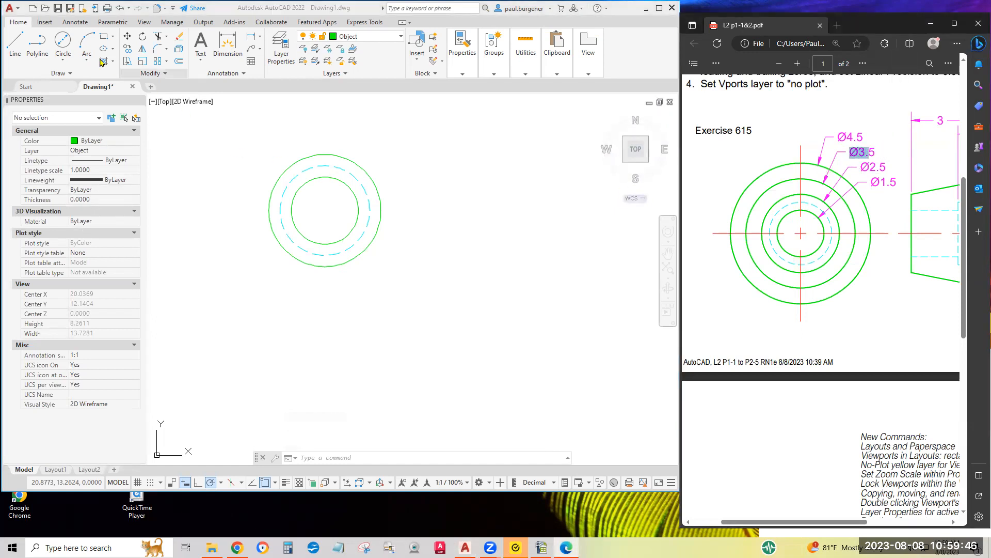
click(58, 43)
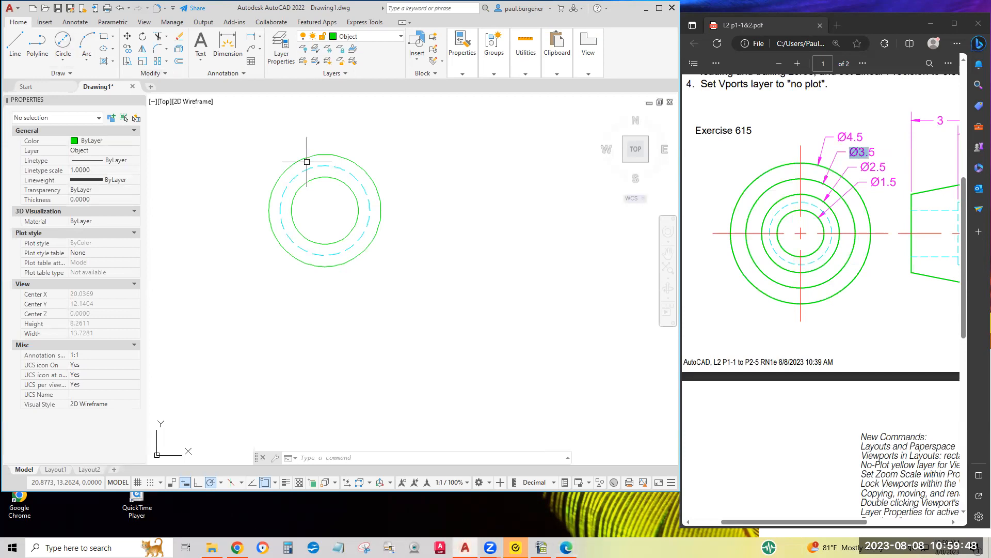
click(62, 42)
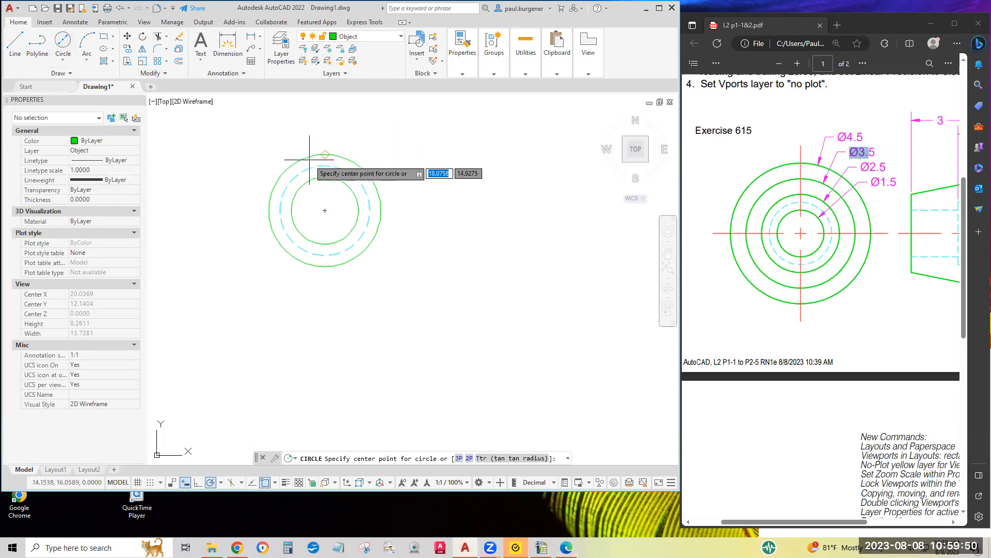
click(325, 210)
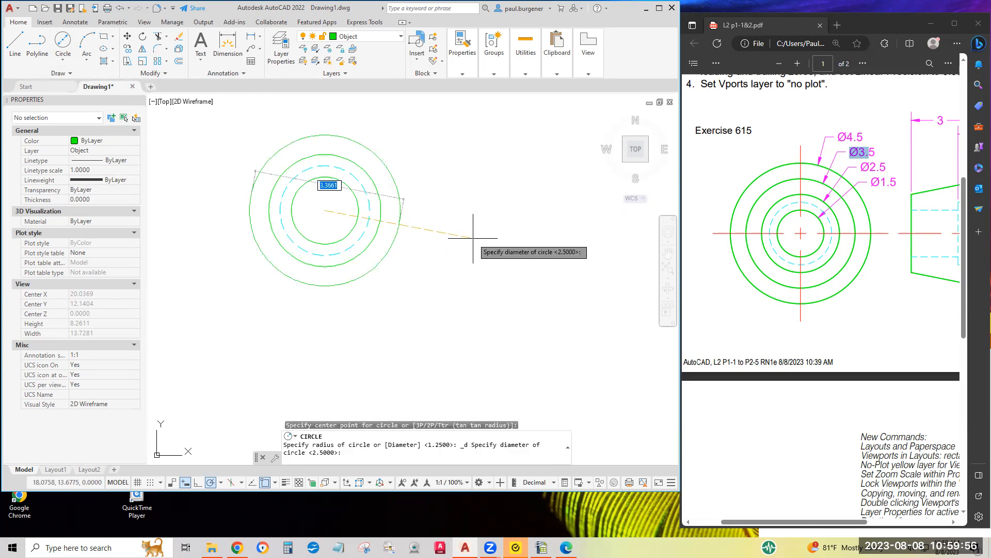
text(3.5)
key(Return)
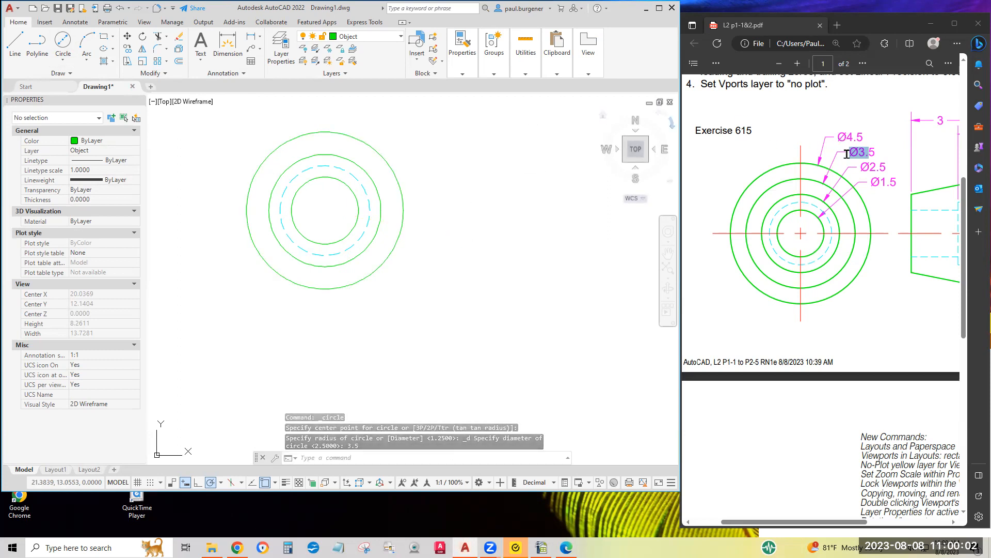
- Check the Ø4.5 dimension in the PDF's front view and draw a concentric circle of diameter 4.5
click(840, 133)
drag(840, 133, 872, 133)
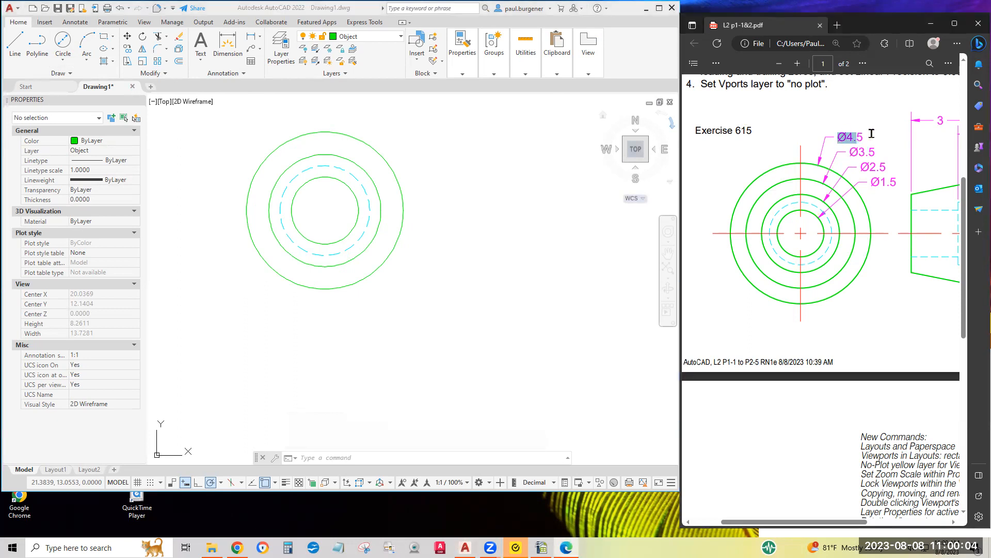
click(65, 46)
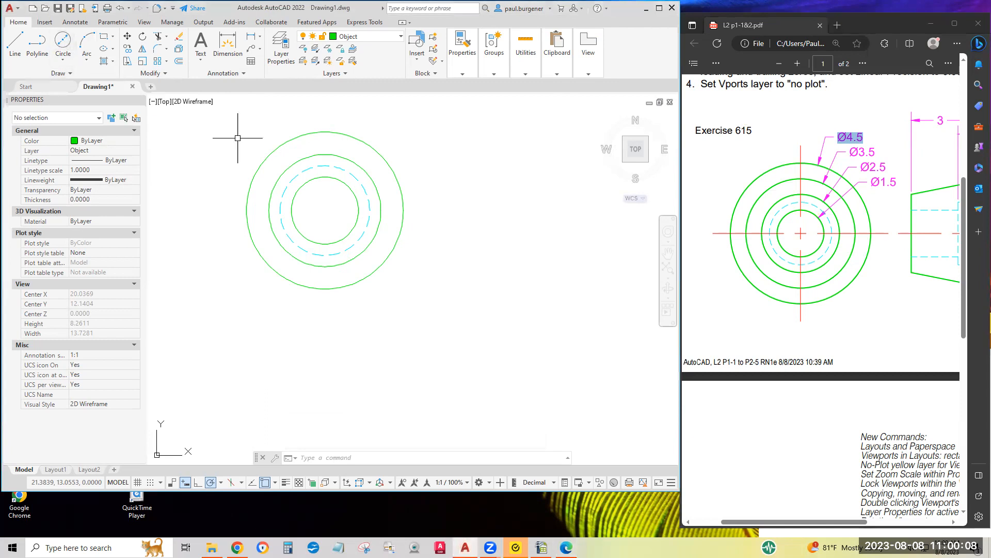
click(61, 43)
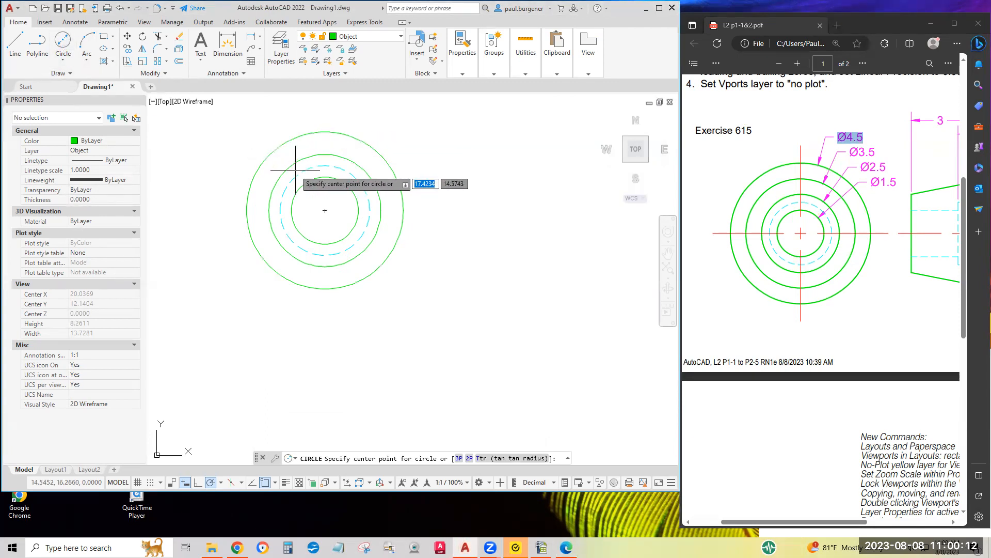
click(325, 210)
text(d)
key(Return)
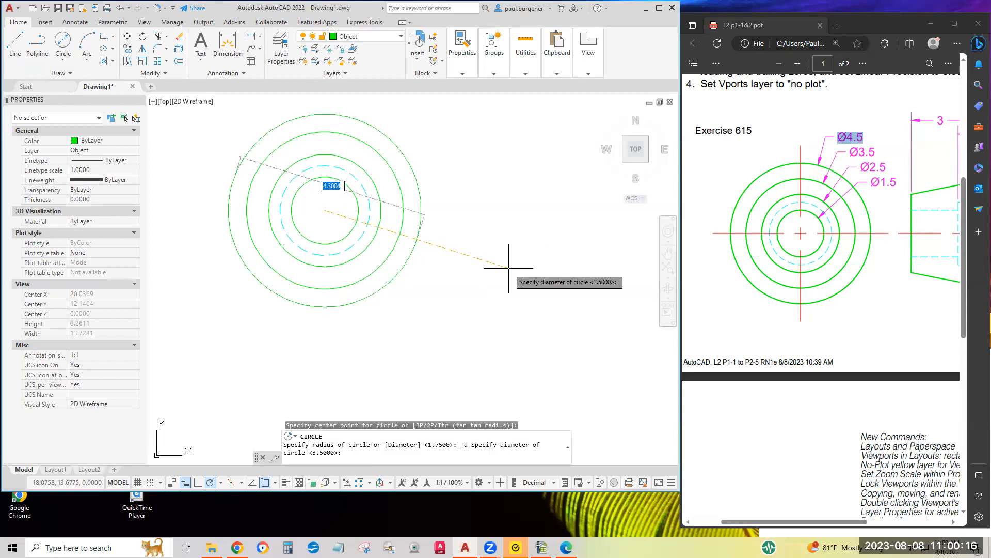
text(4.5)
key(Return)
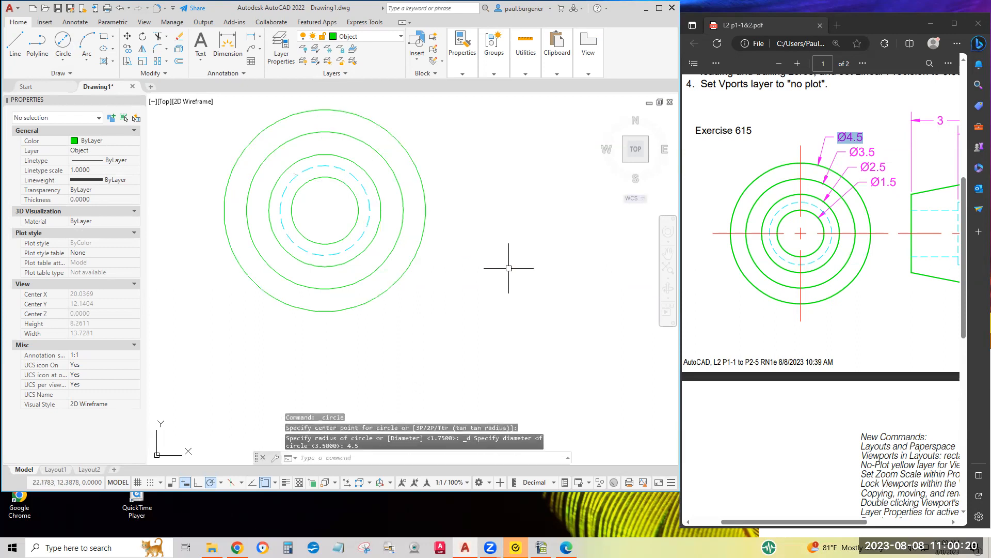
- Make the Center layer current and add a center mark to the outermost circle
middle_drag(549, 261, 557, 288)
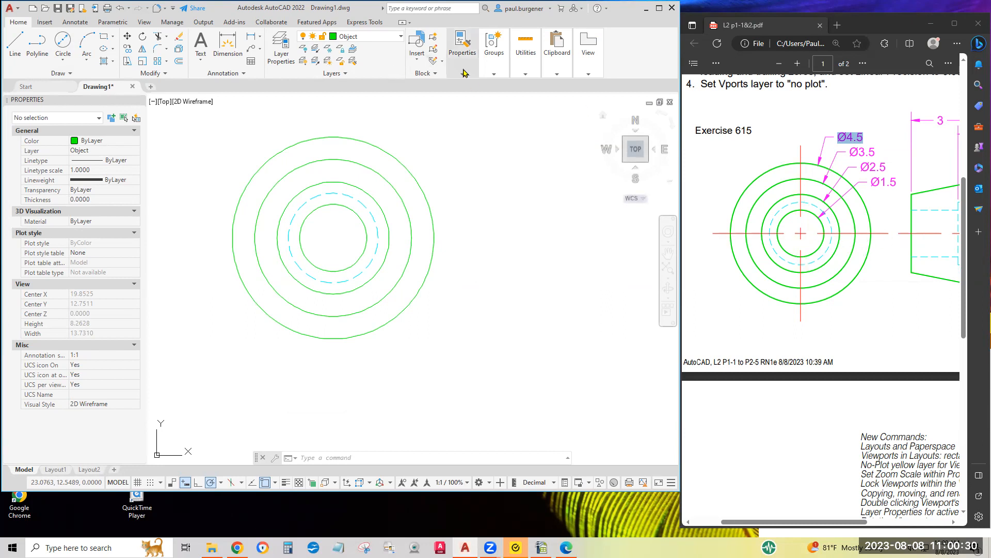
mouse_move(552, 77)
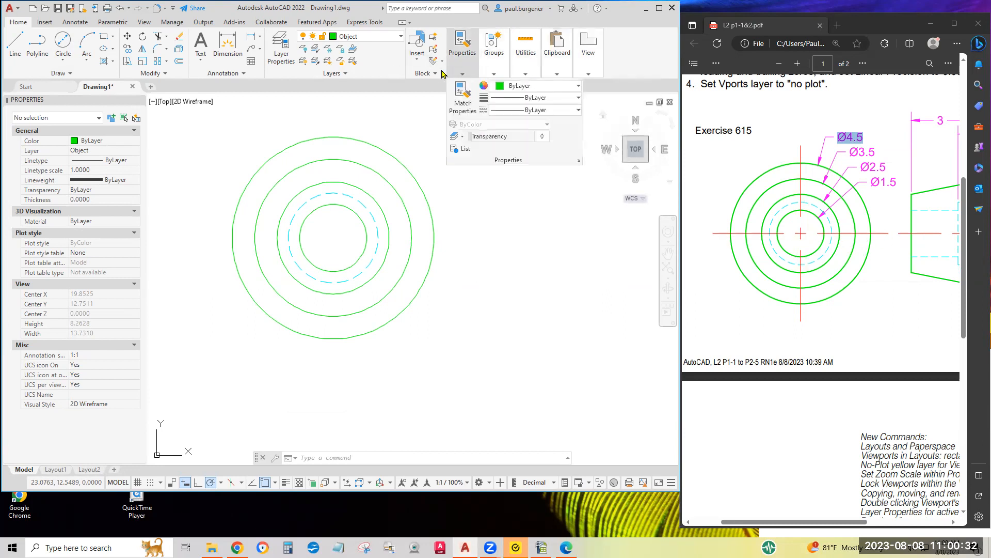
click(375, 37)
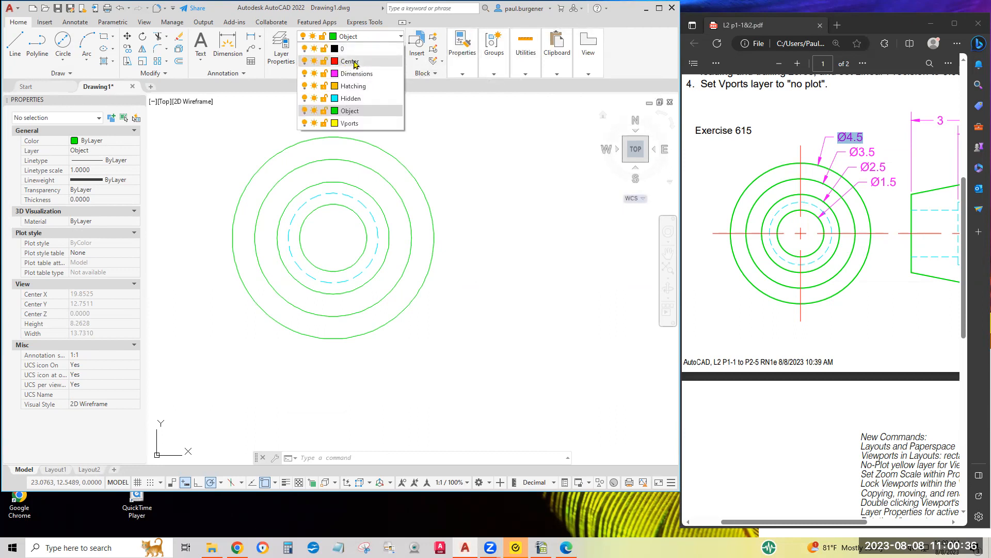
click(355, 62)
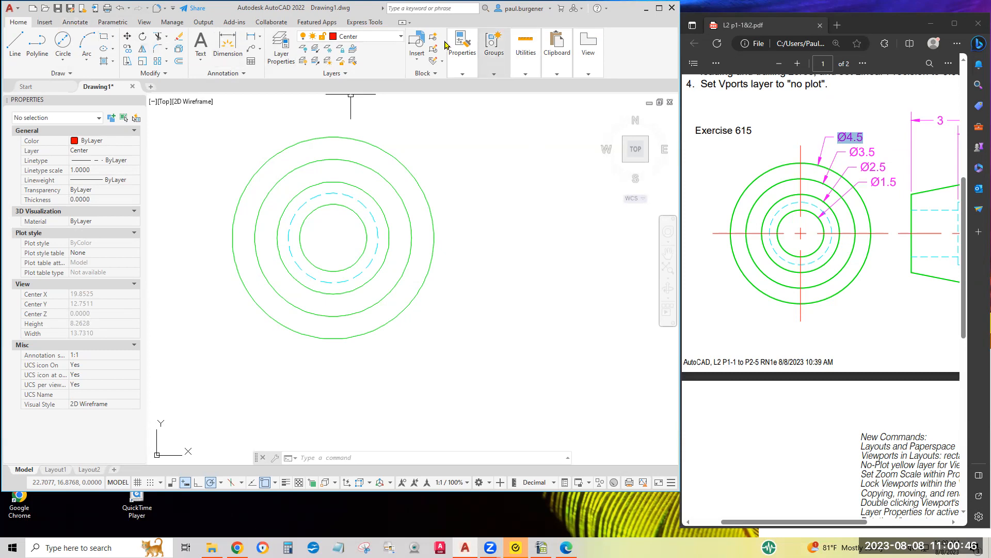
click(76, 24)
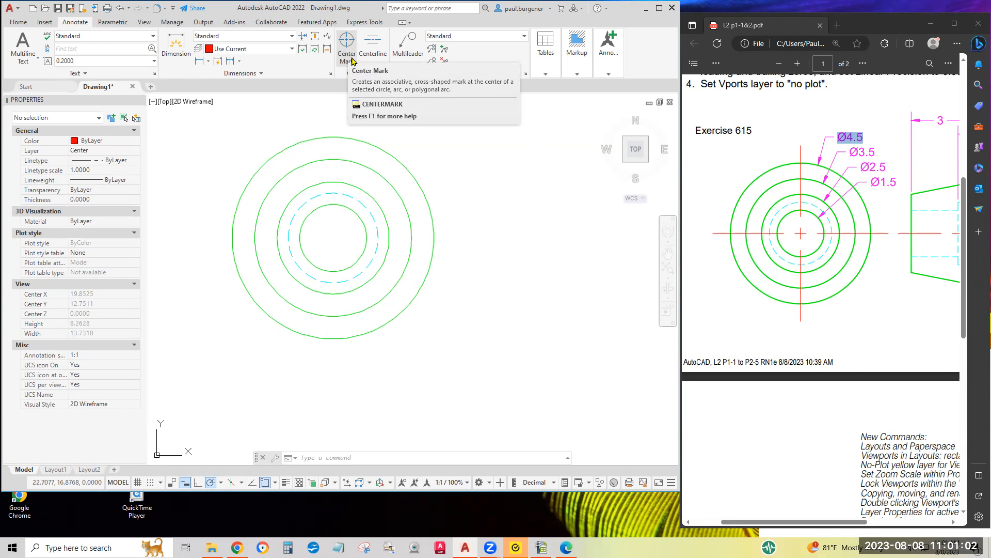
click(346, 41)
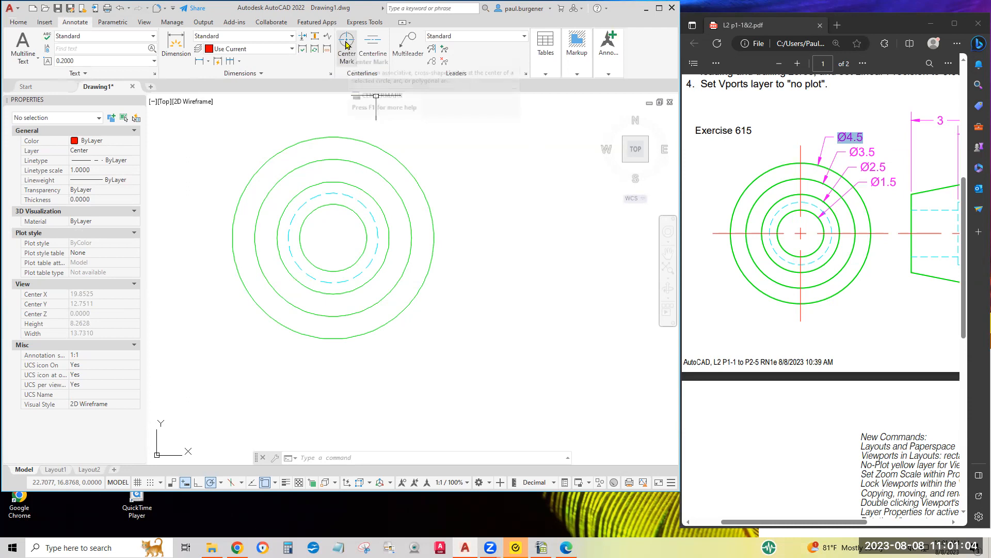
click(376, 149)
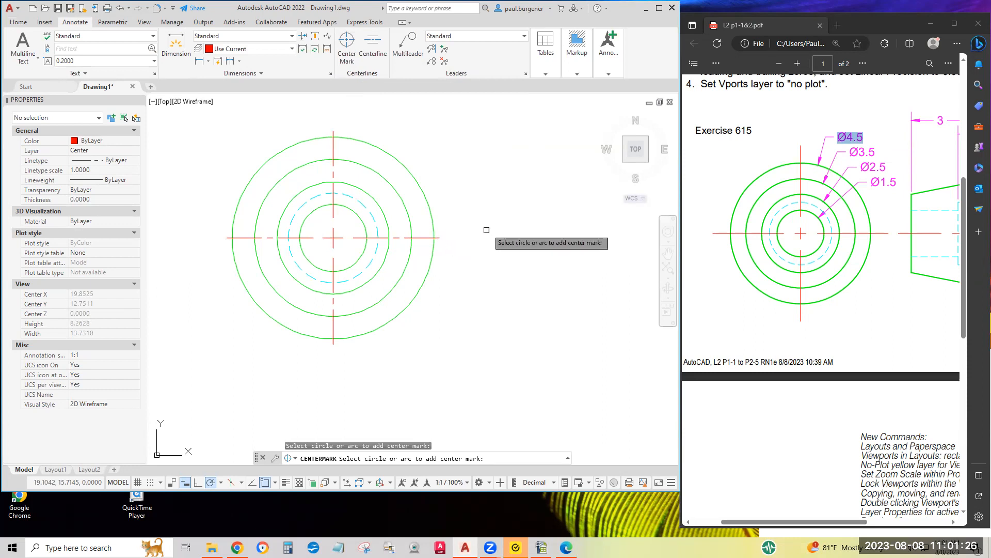
click(420, 237)
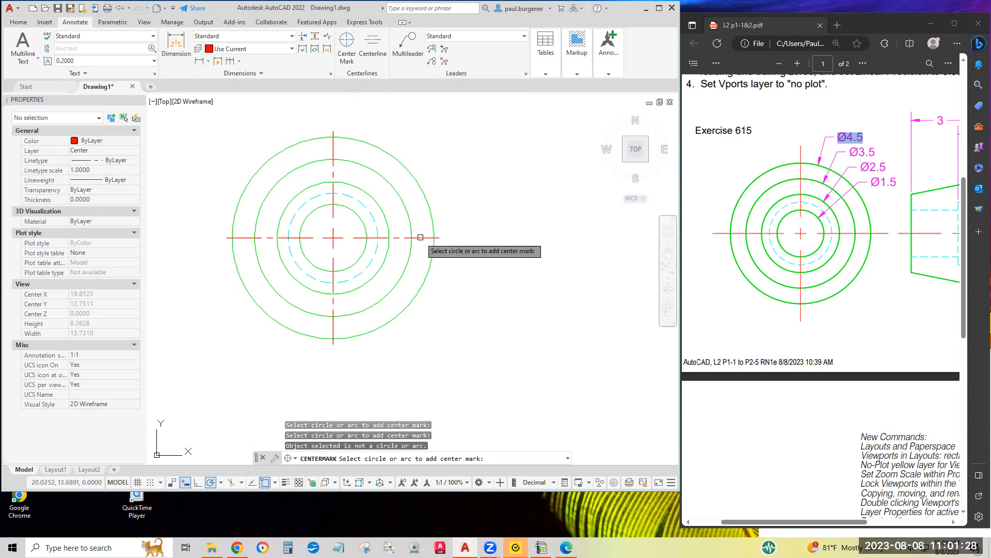
key(Escape)
key(Escape)
key(Escape)
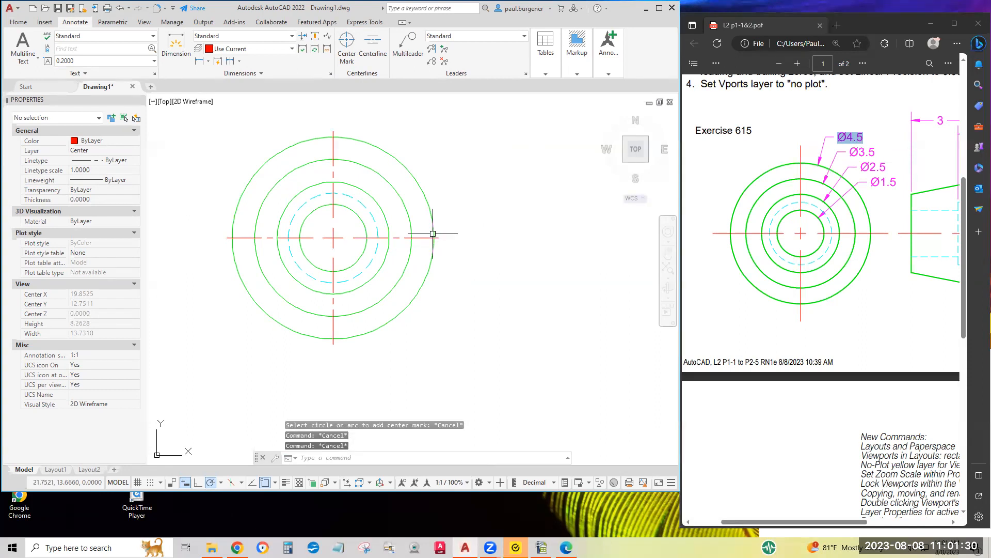
- Set the center mark's linetype to Continuous
click(433, 235)
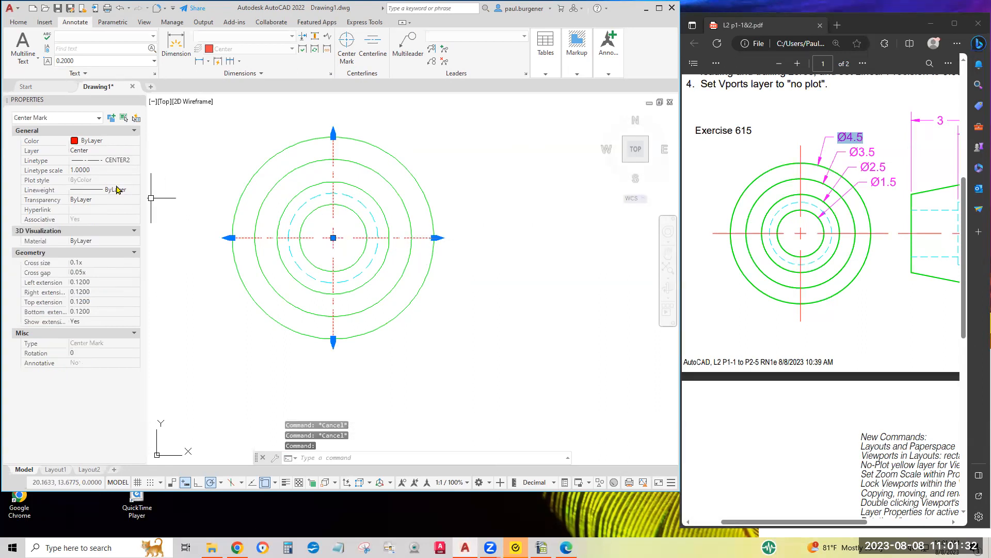
click(136, 164)
click(137, 163)
click(129, 208)
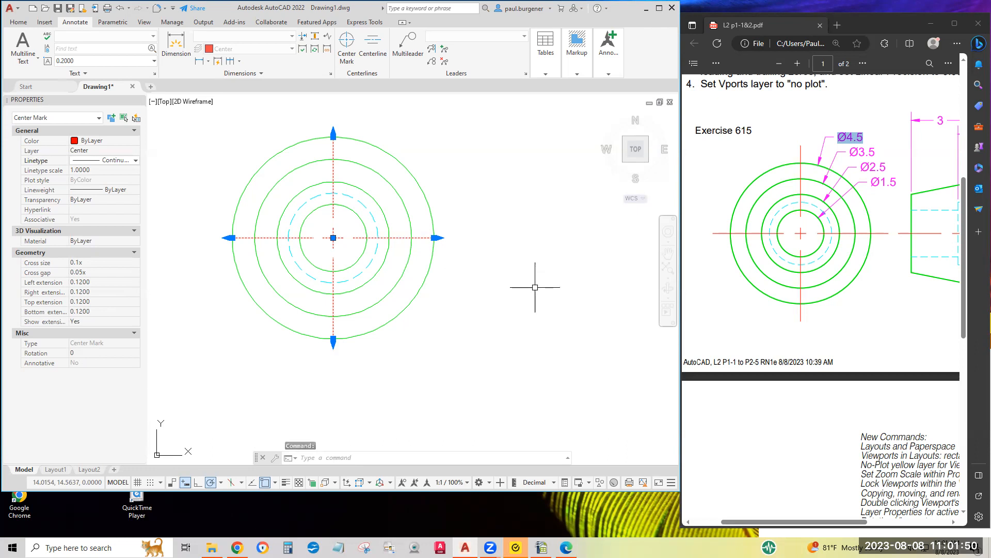
key(Escape)
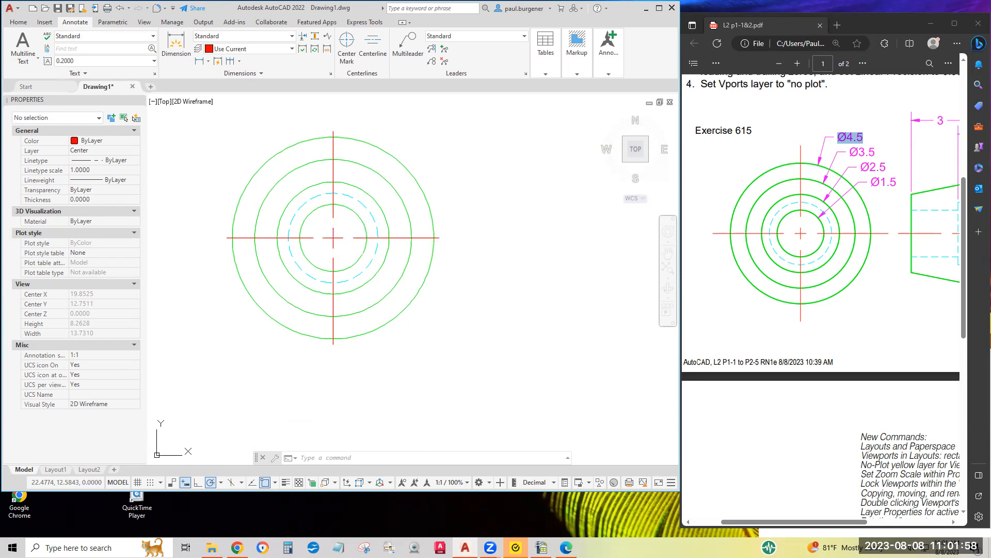
- Change the center mark's extension length to about 0.56 on all four sides
click(336, 236)
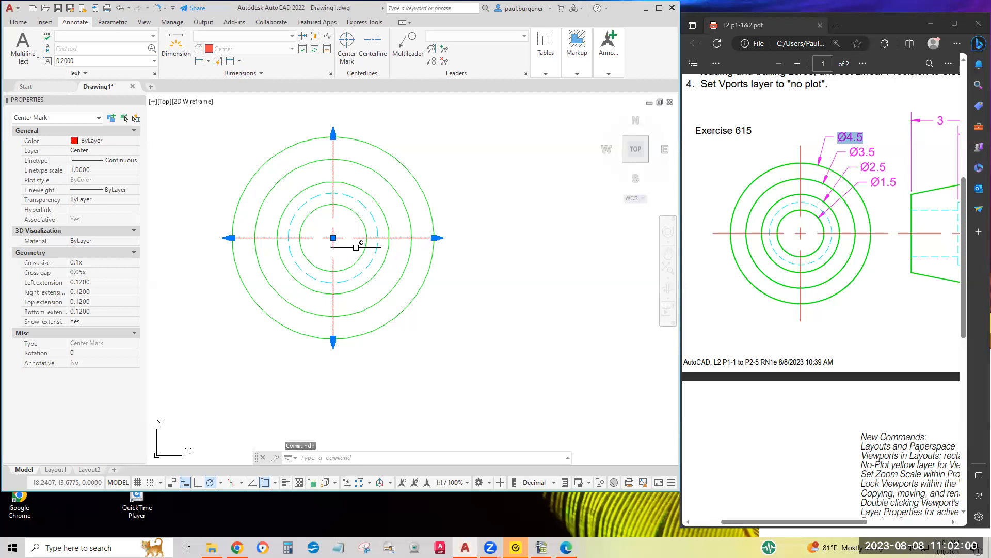
mouse_move(333, 239)
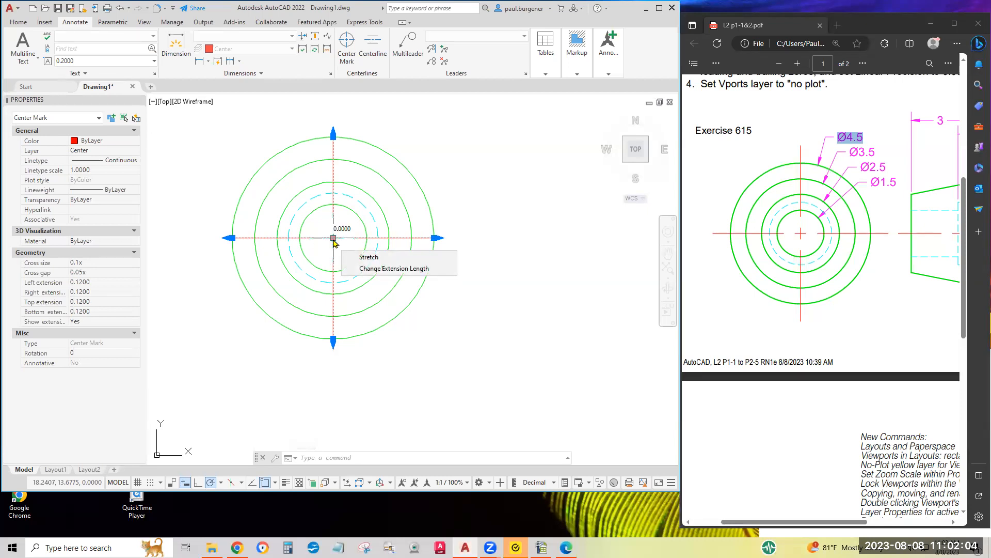
click(394, 270)
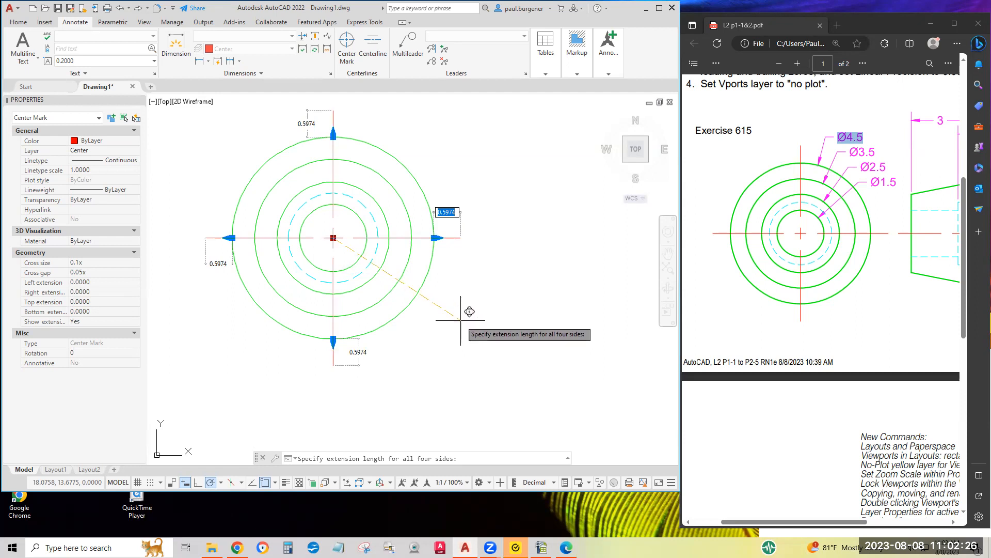
click(459, 319)
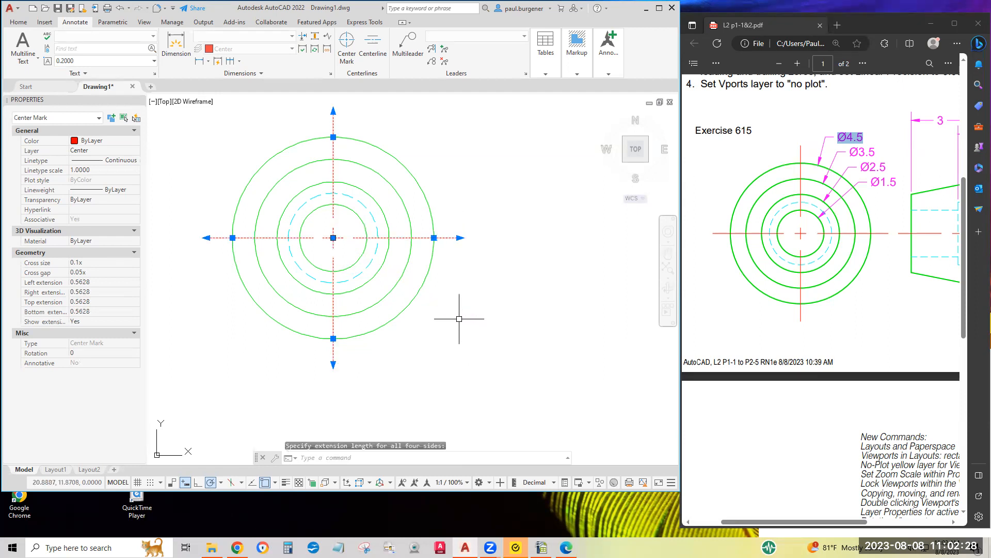
key(Escape)
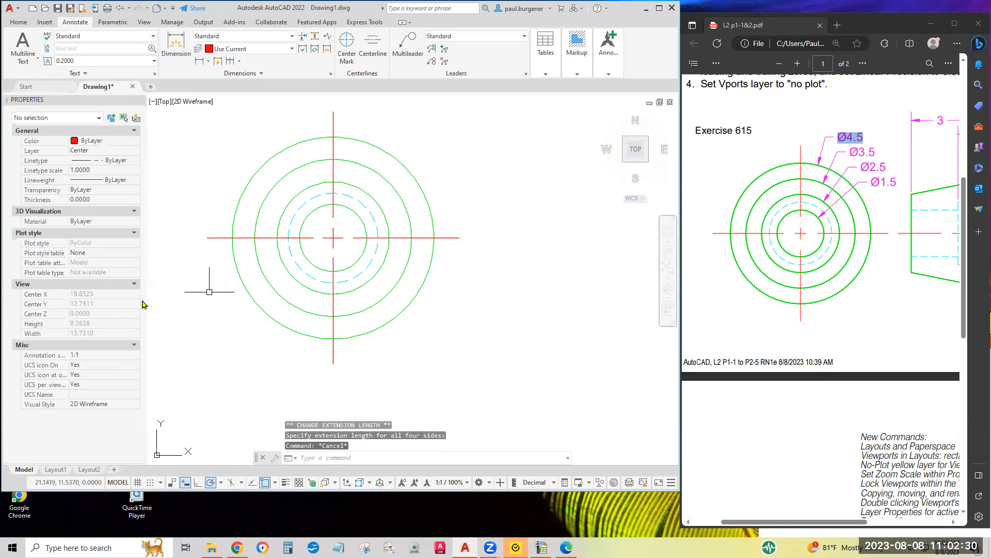
click(359, 238)
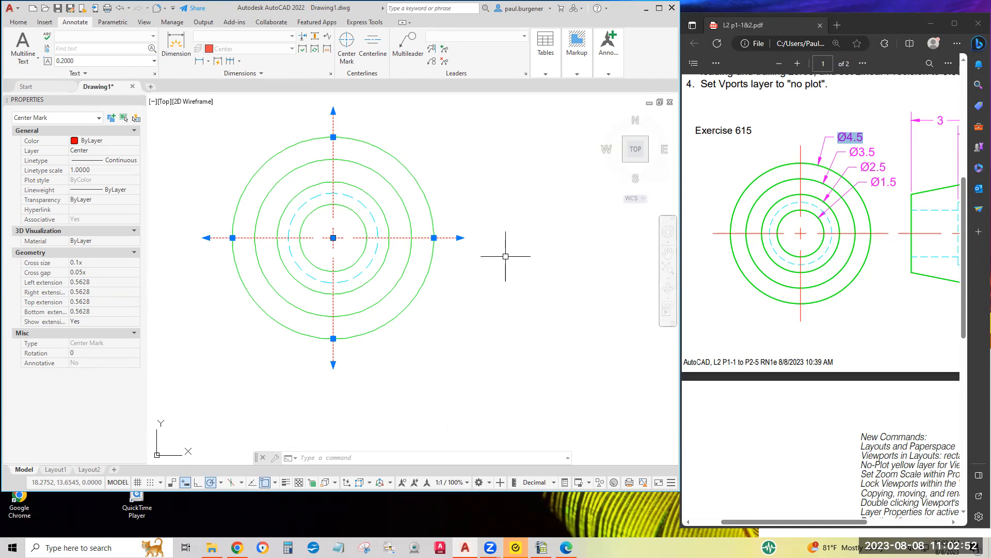
key(Escape)
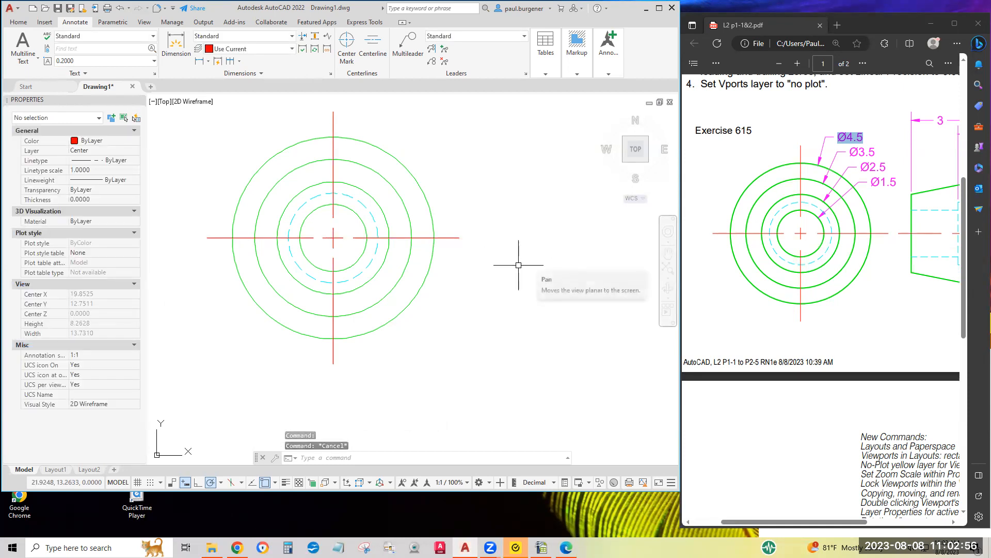
- Bring the PDF's side view into sight and make layer 0 the drawing's current layer
middle_drag(531, 270, 466, 303)
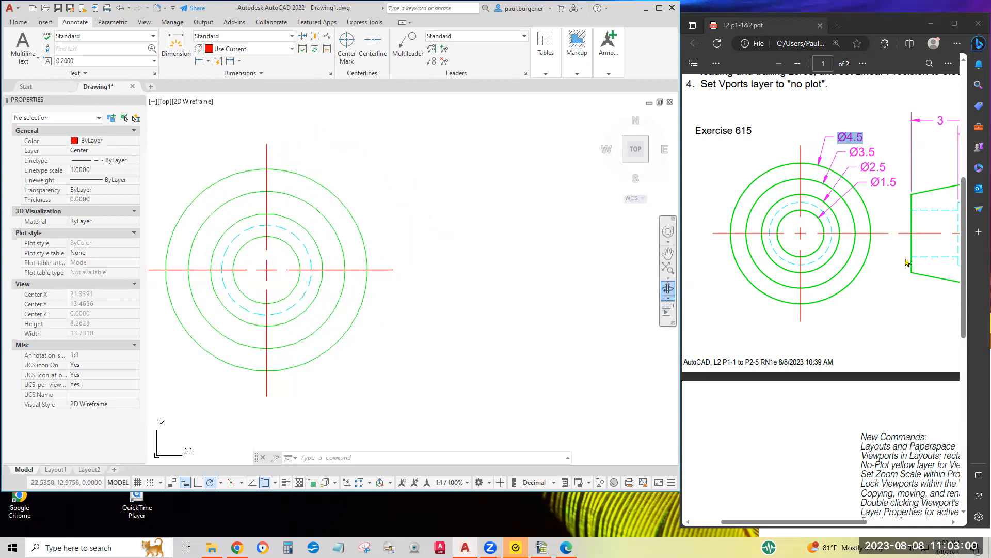
click(904, 318)
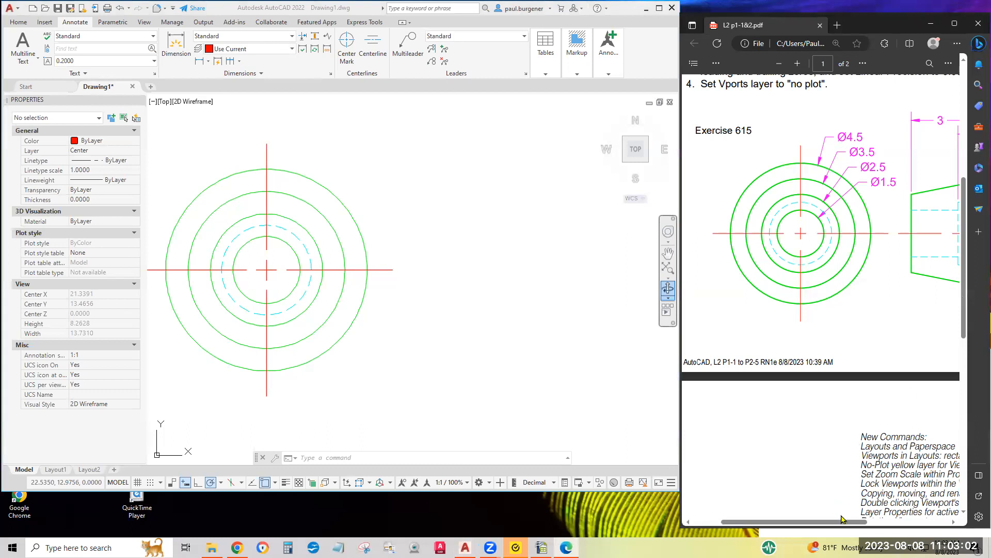
drag(841, 526, 903, 525)
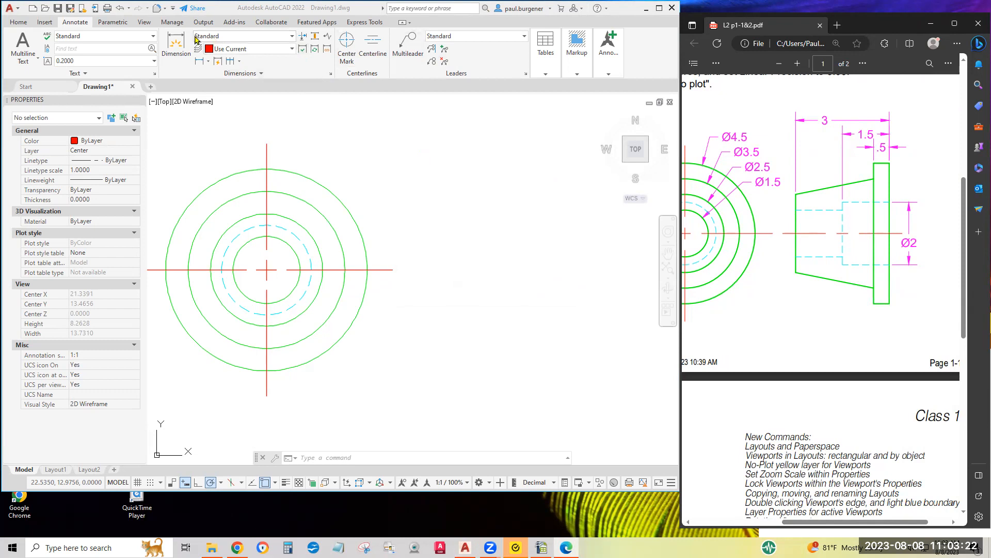
click(21, 25)
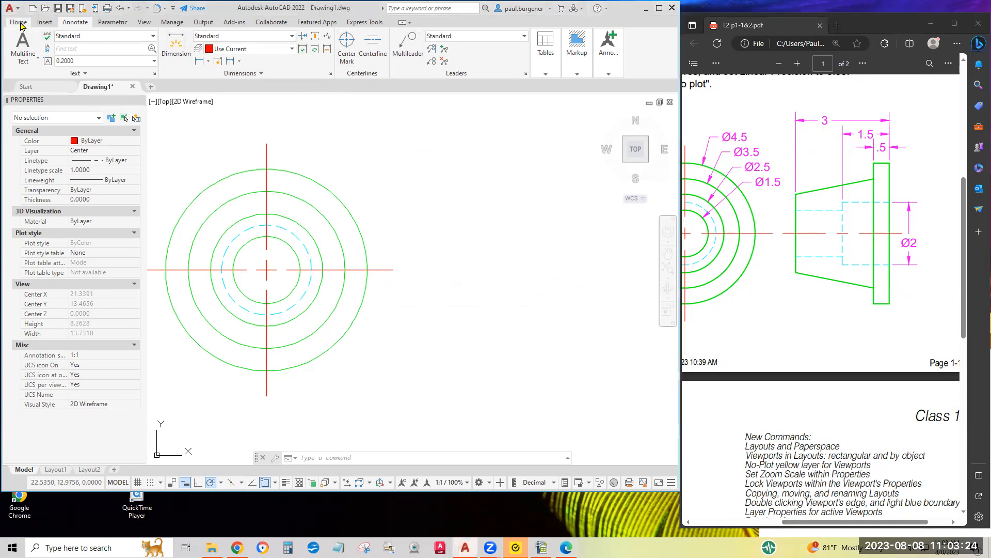
click(21, 25)
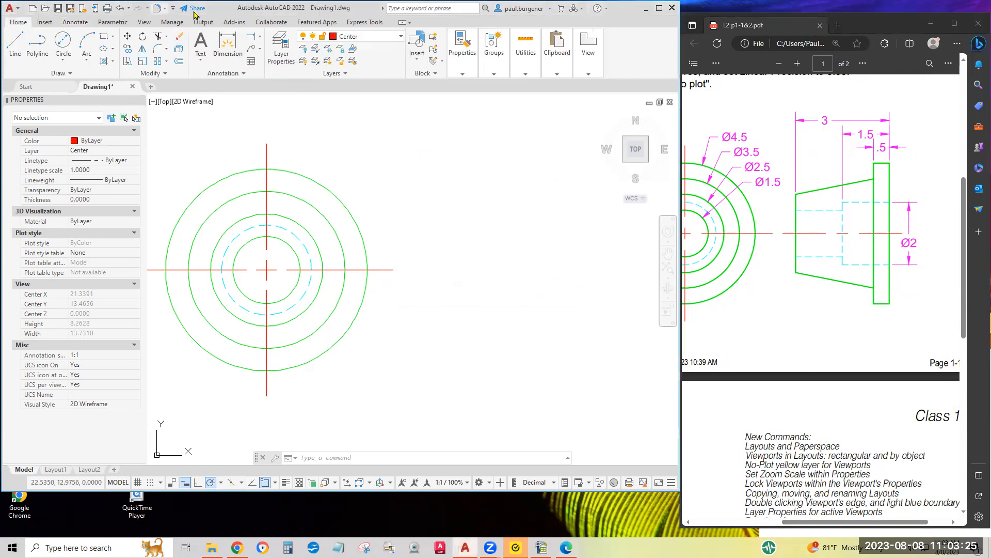
click(367, 41)
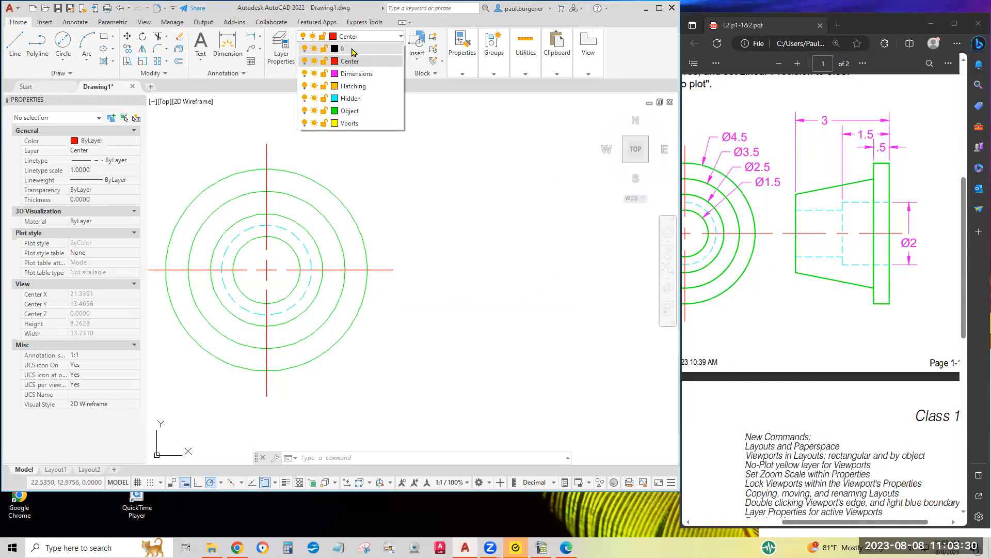
click(346, 49)
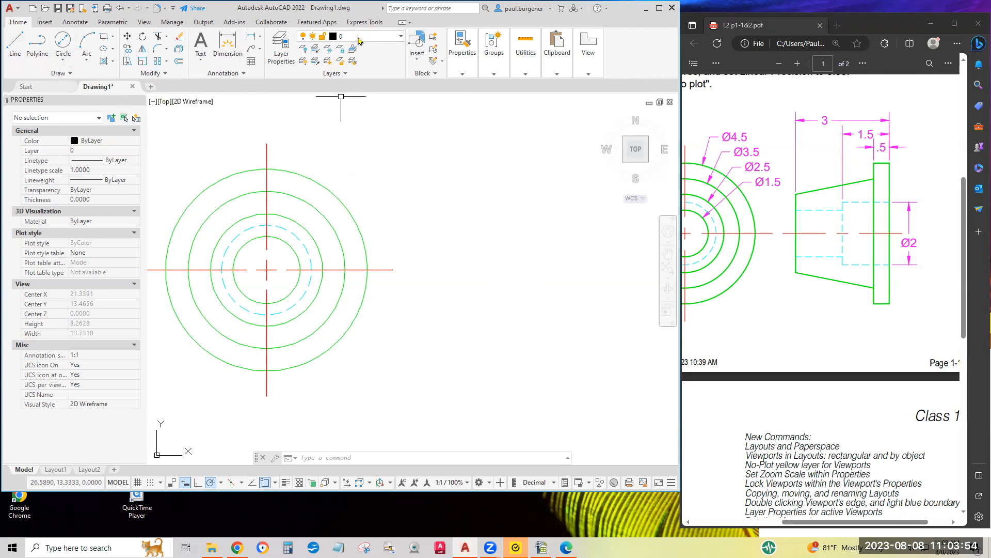
- Draw a horizontal projection line about 19.6 long from the outer circle's top quadrant towards the right
click(14, 44)
click(266, 168)
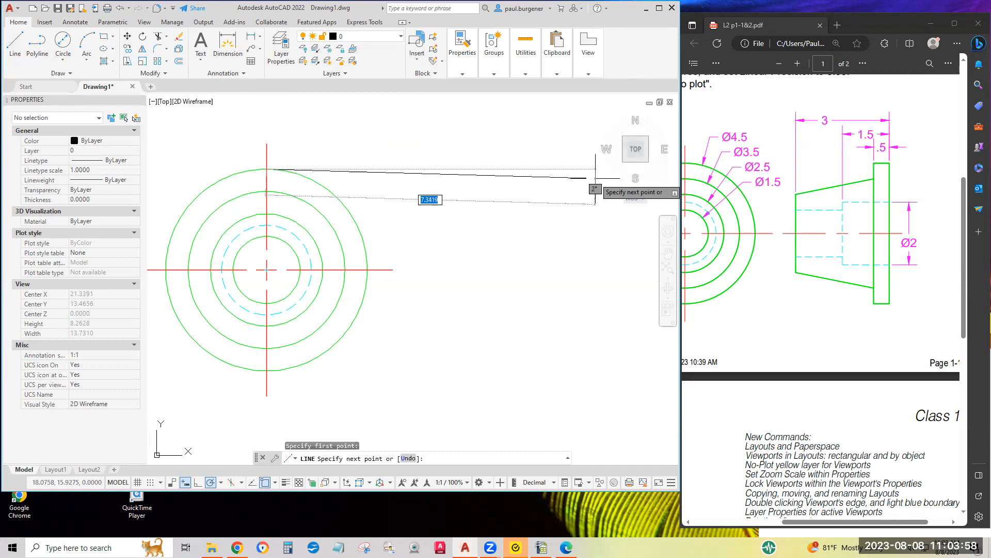
scroll(579, 176, down, 3)
middle_drag(579, 176, 377, 178)
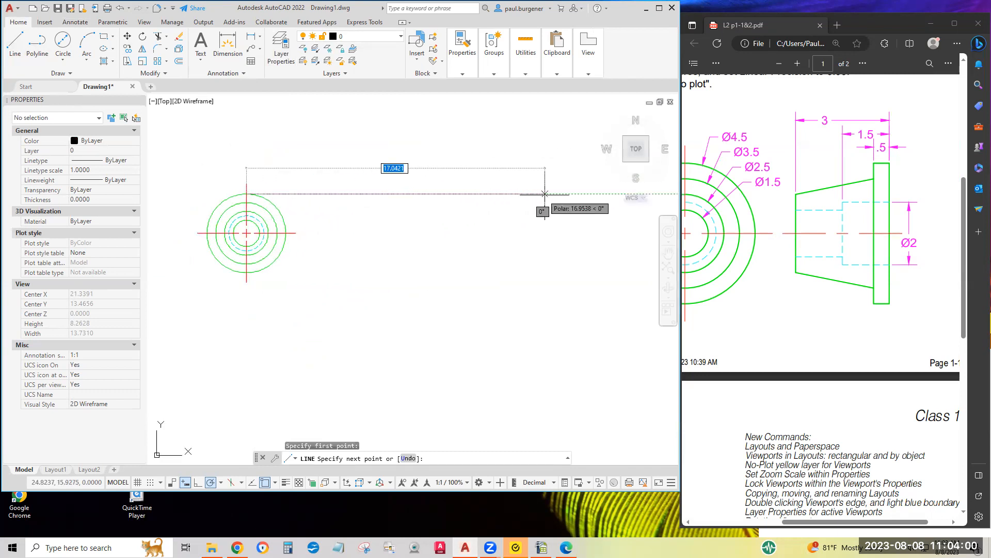
click(589, 193)
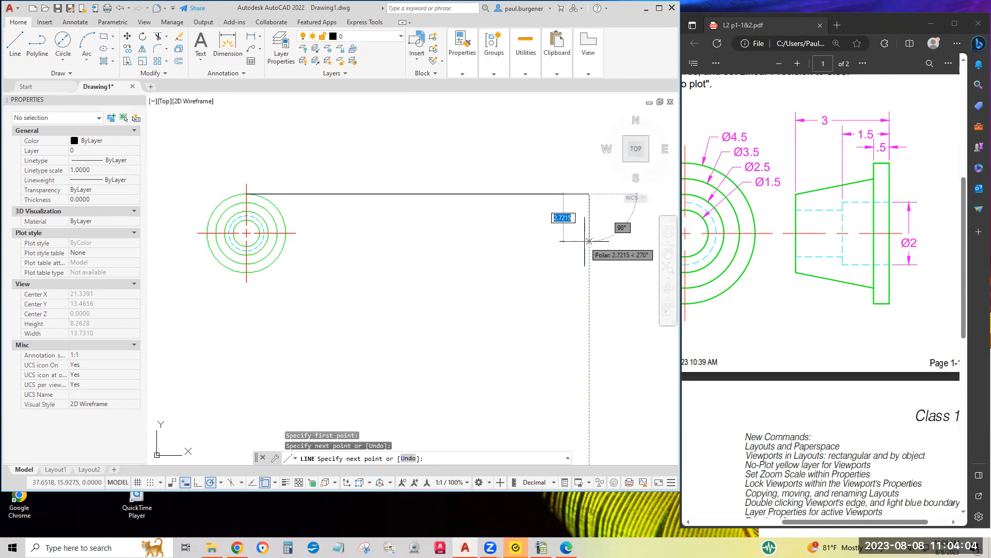
key(Return)
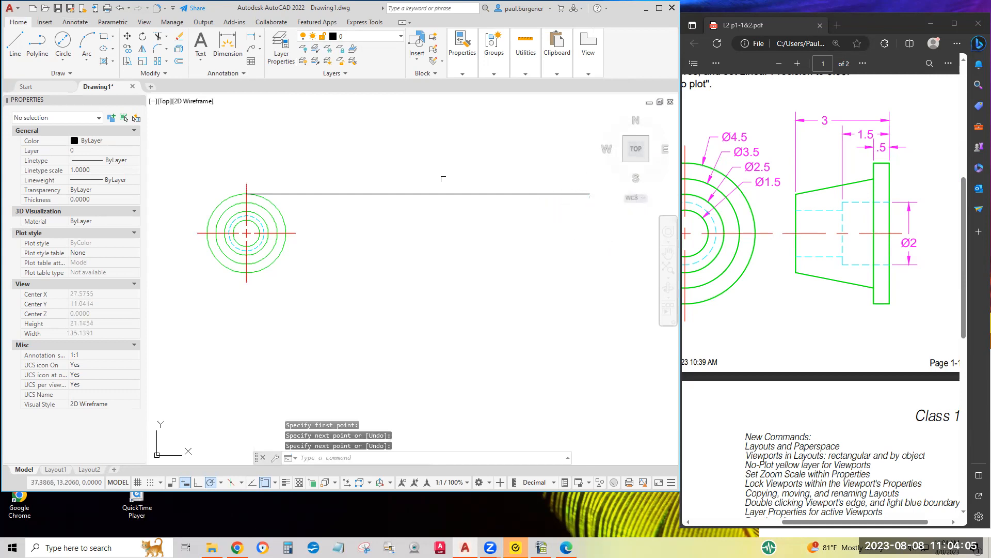
- Copy the horizontal projection line from the outer circle's top quadrant to the top quadrants of the four smaller circles
click(129, 51)
click(333, 178)
click(317, 206)
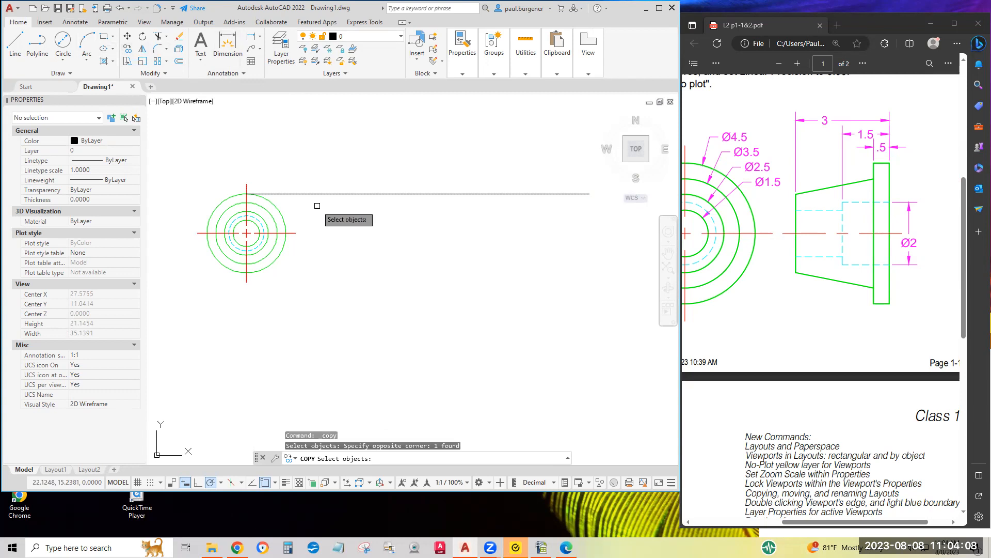
key(Return)
click(247, 194)
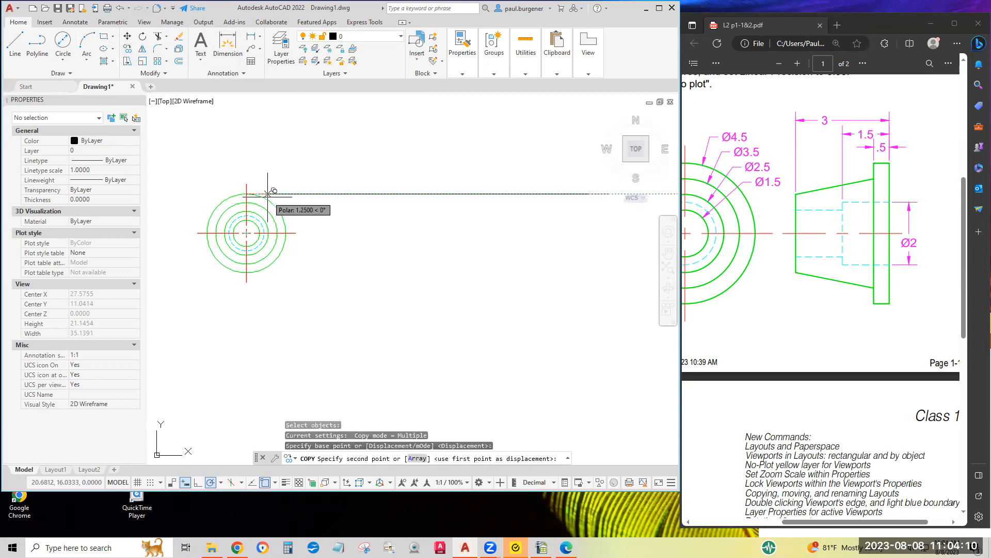
click(252, 199)
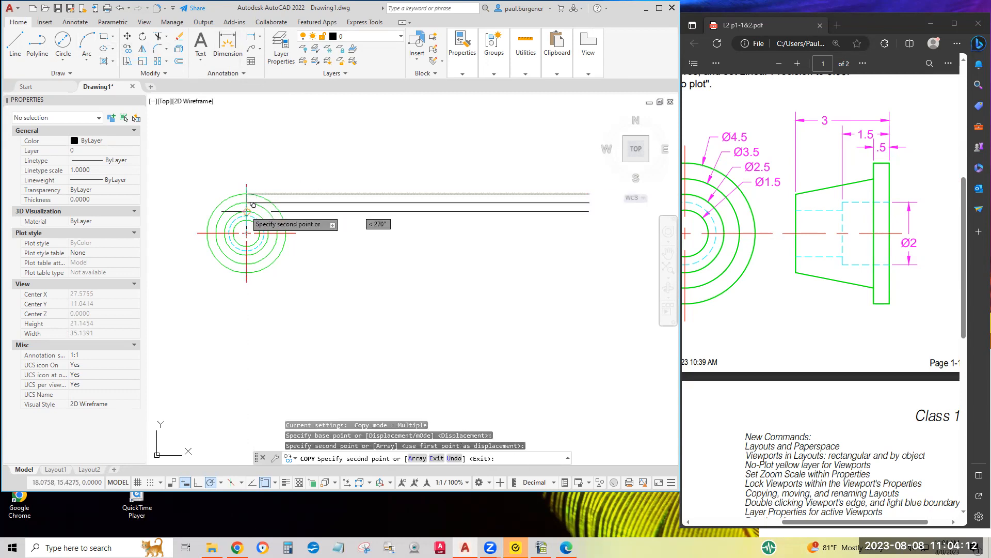
click(253, 207)
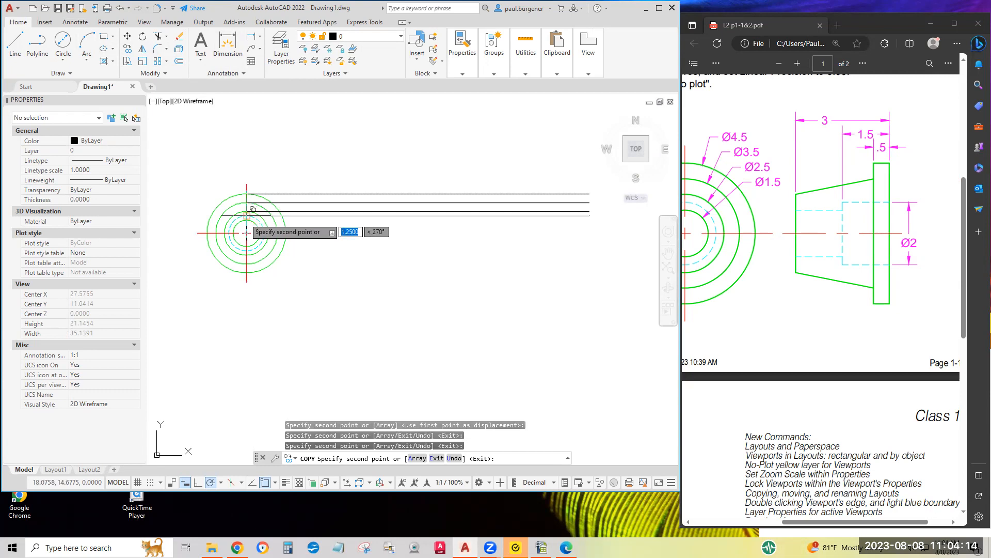
click(247, 220)
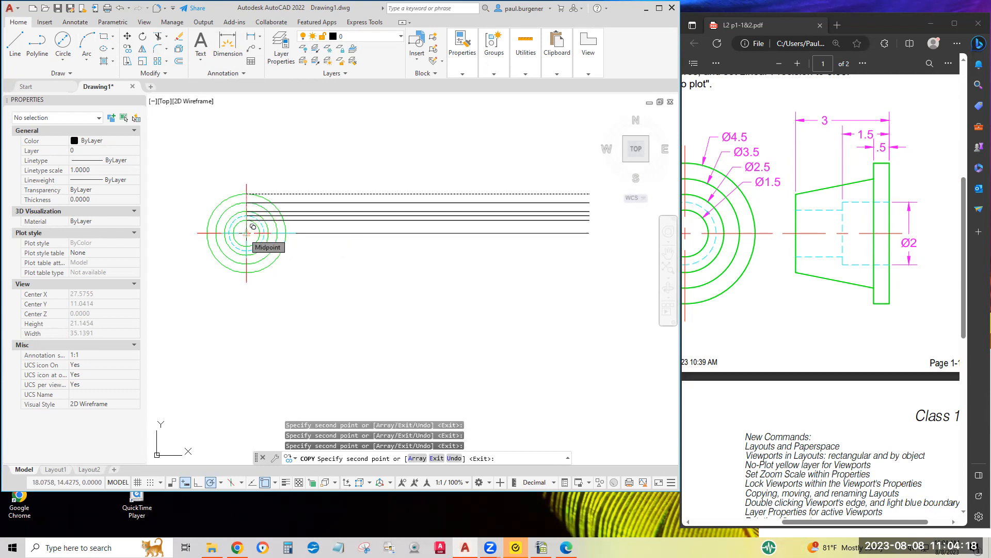
- Place further copies of the projection line at the circles' common center and at all five bottom quadrants
click(253, 227)
click(247, 246)
click(246, 251)
click(245, 255)
click(246, 263)
click(245, 272)
key(Return)
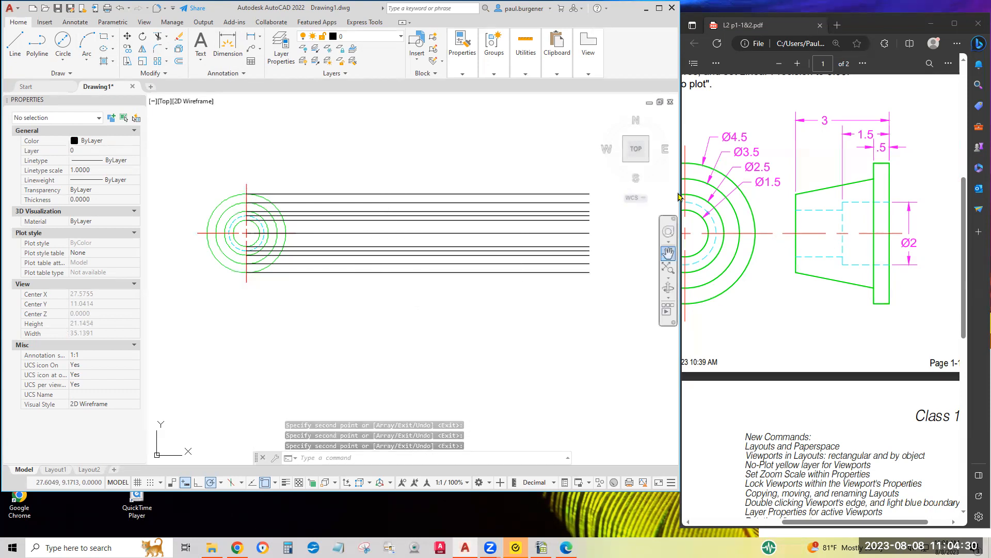
key(Escape)
- On the Object layer, draw a vertical line down across all projection lines and trim its overhang above the topmost one
click(365, 37)
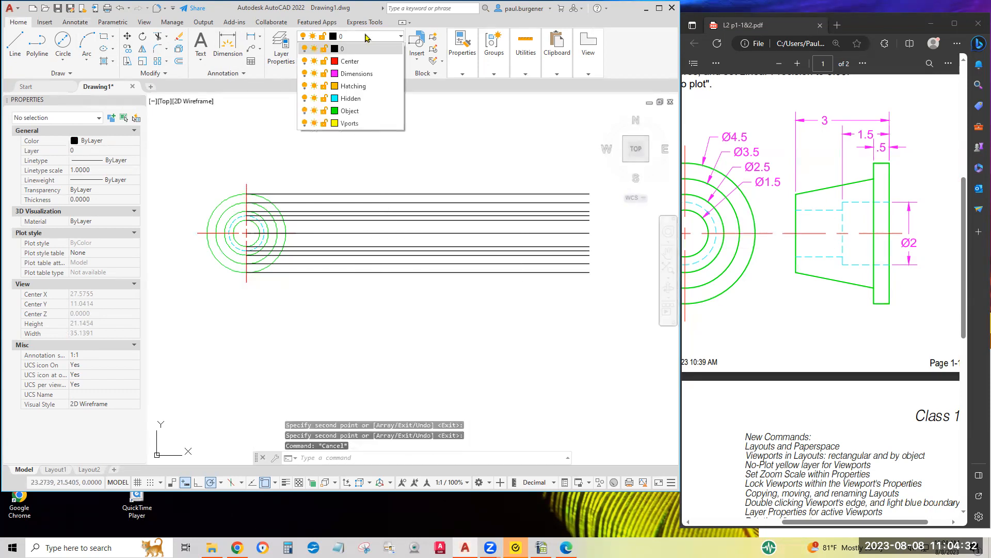
click(356, 111)
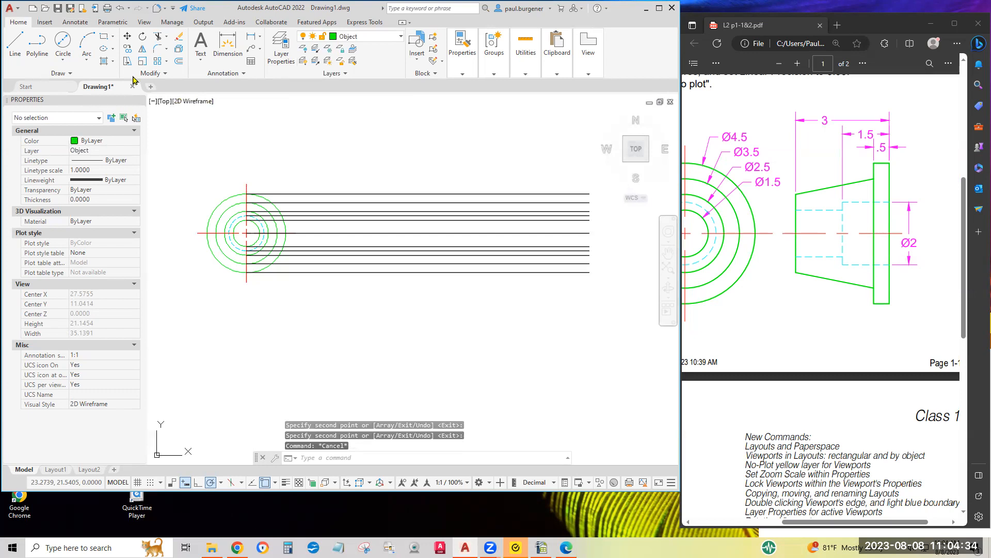
click(15, 46)
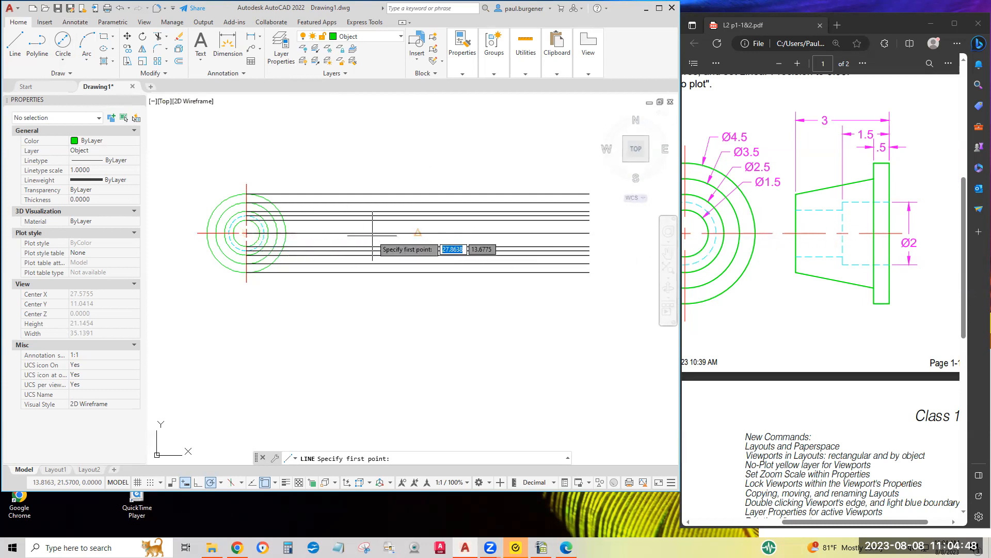
click(390, 180)
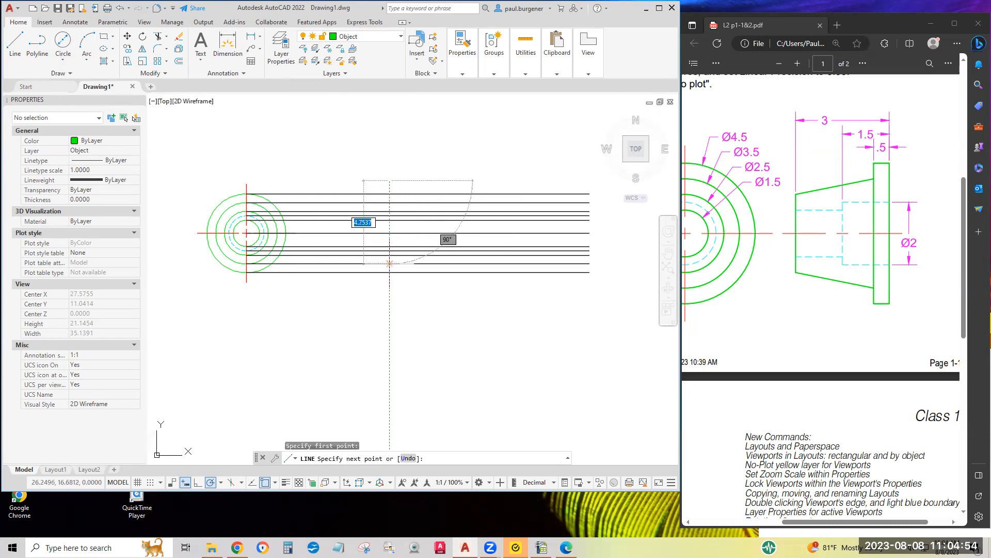
click(389, 272)
key(Return)
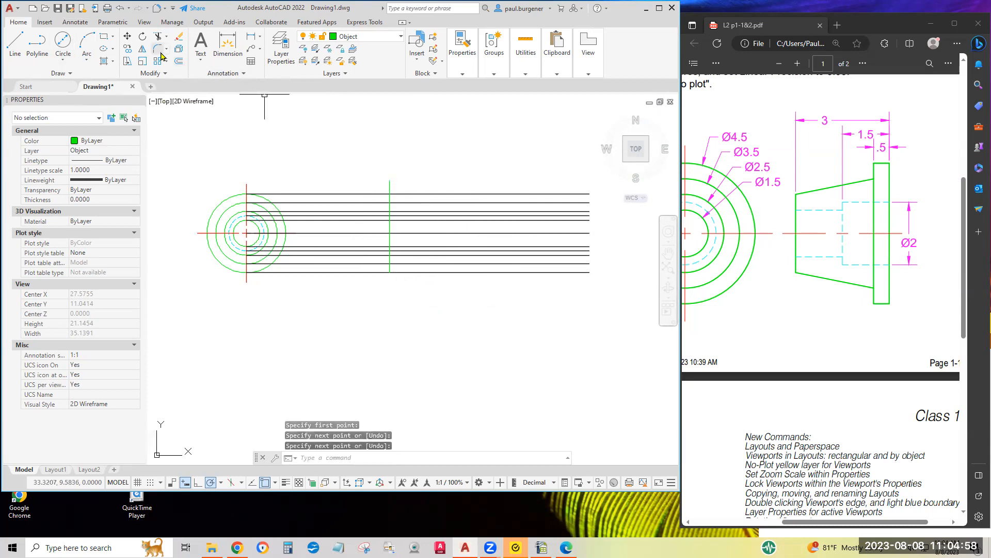
click(158, 40)
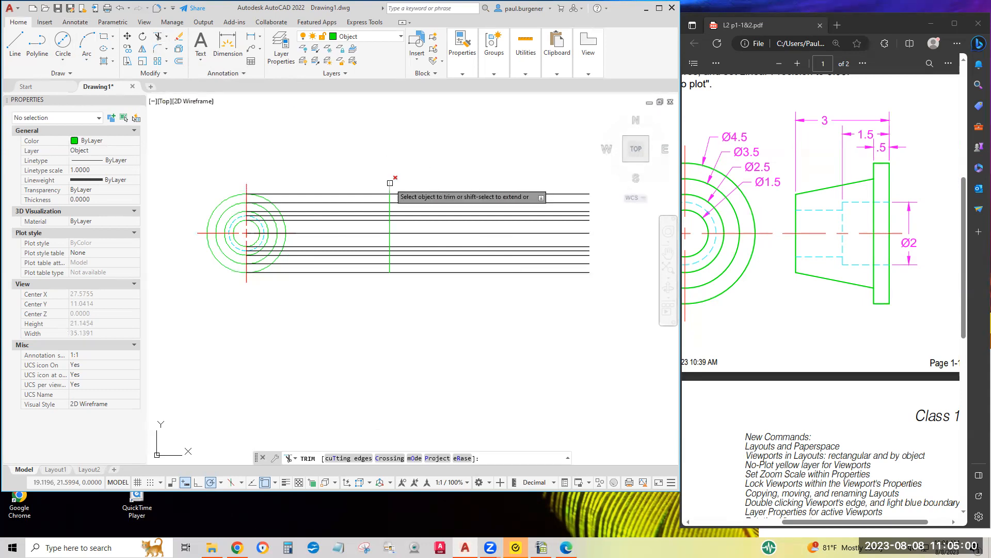
key(Escape)
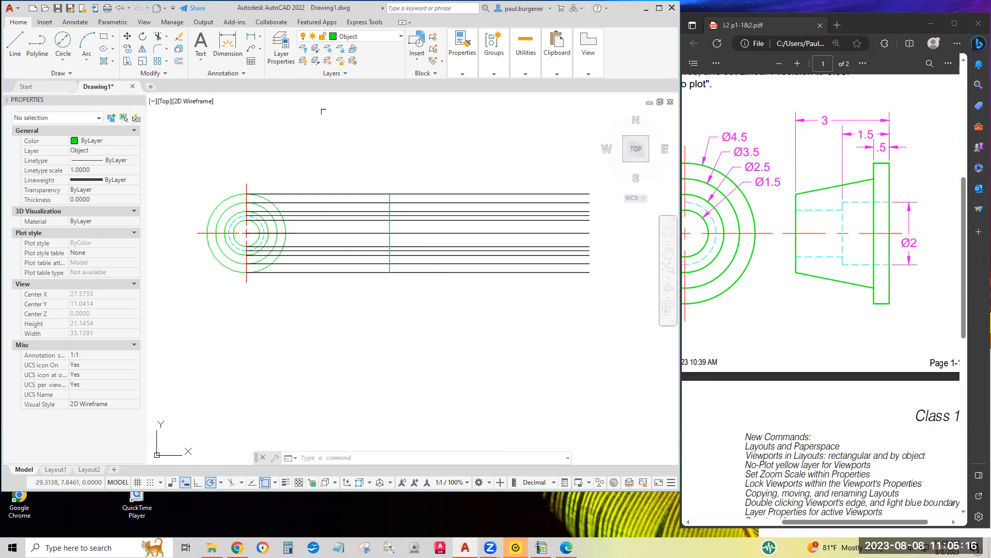
- Copy the vertical line towards the left at distances of .5, 1.5 and 3
click(127, 49)
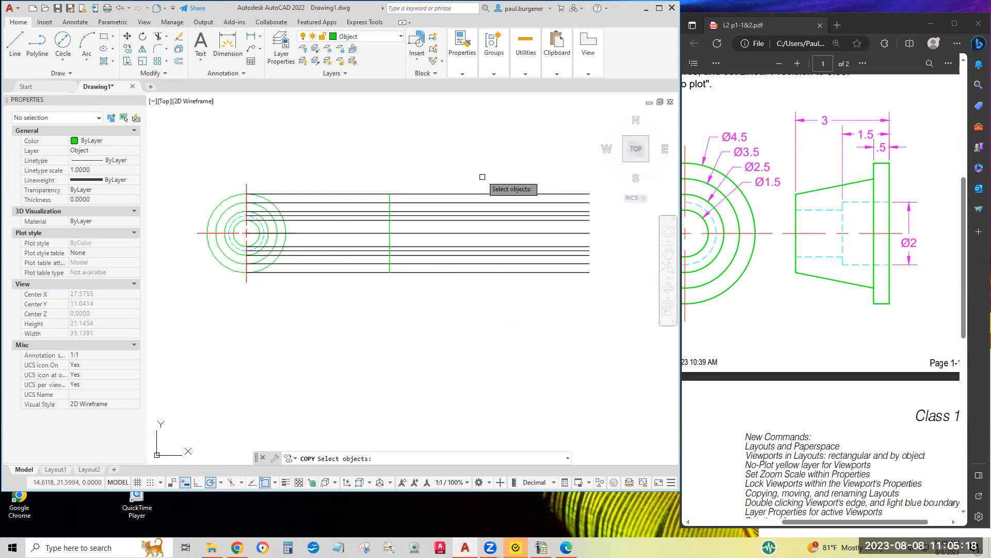
click(389, 228)
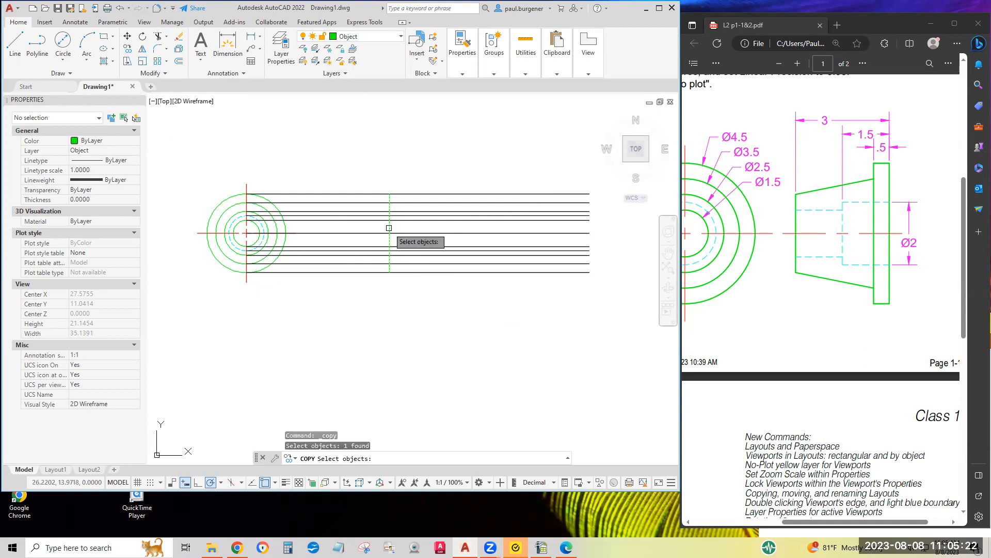
key(Return)
click(451, 130)
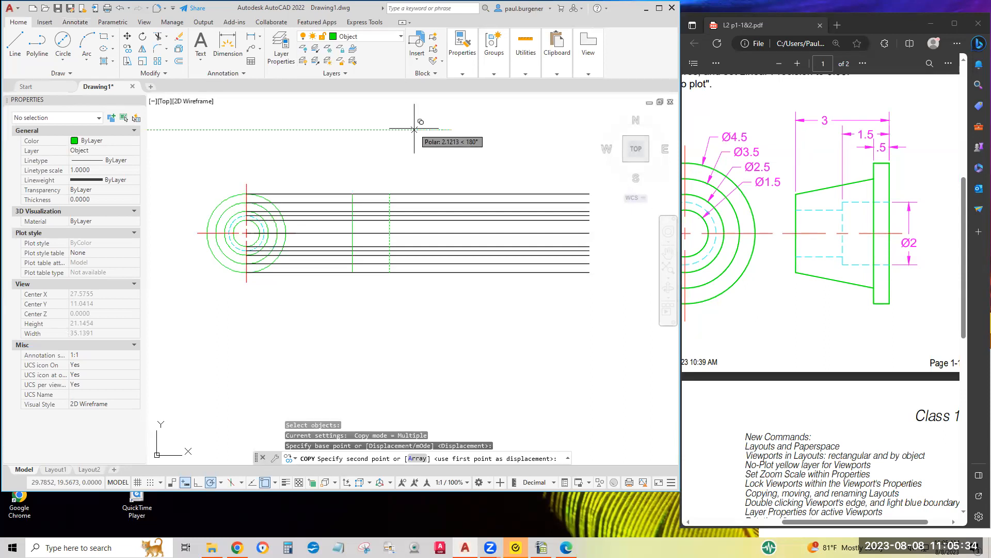
text(.5)
key(Return)
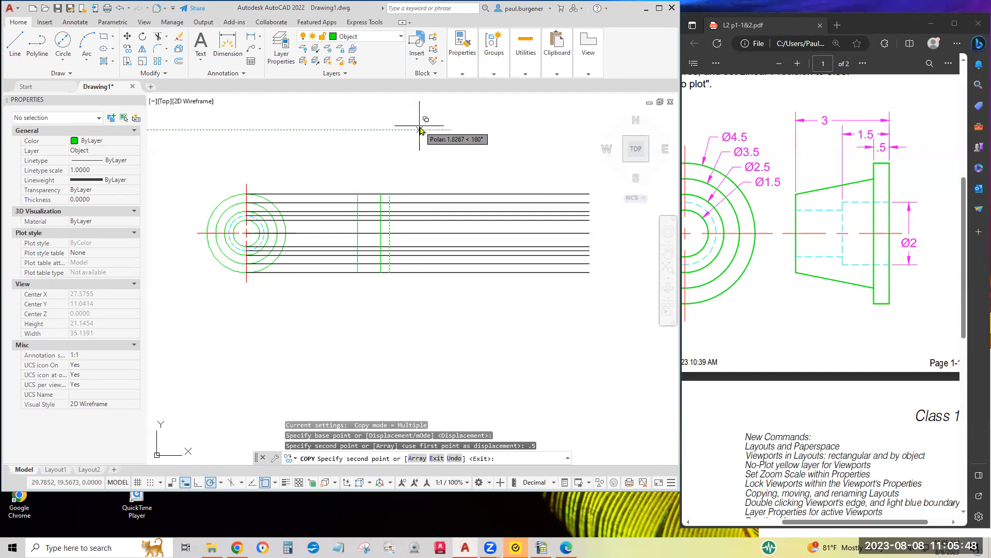
text(1.5)
key(Return)
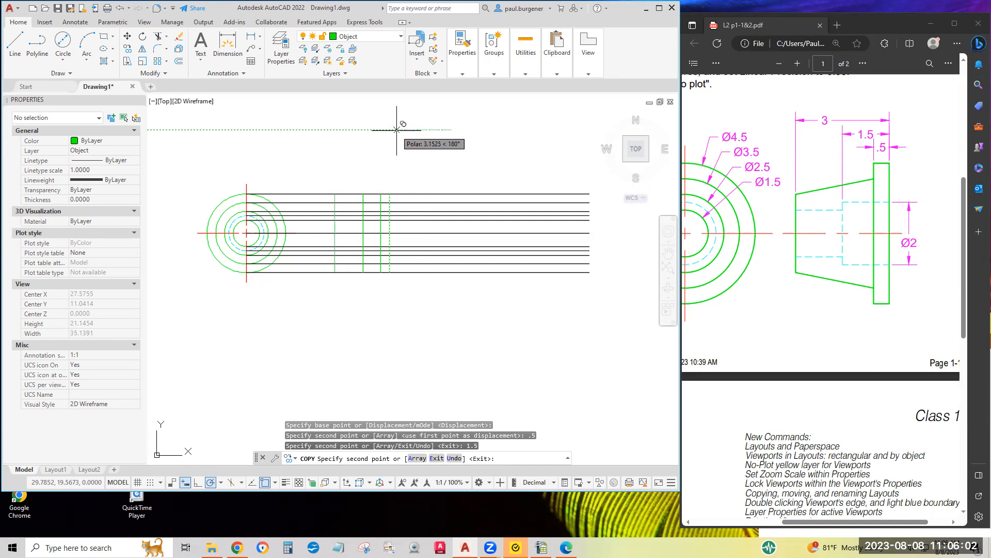
text(3)
key(Return)
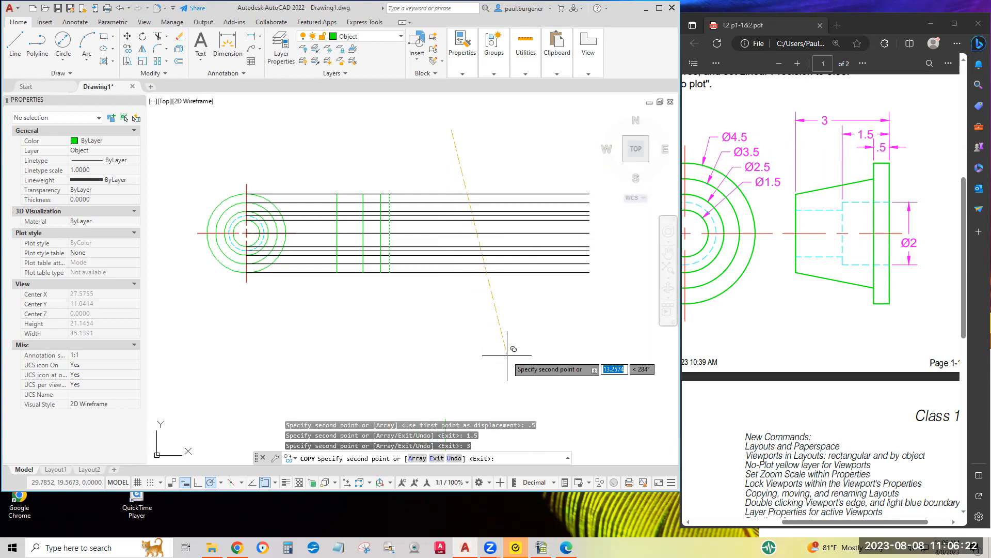
key(Return)
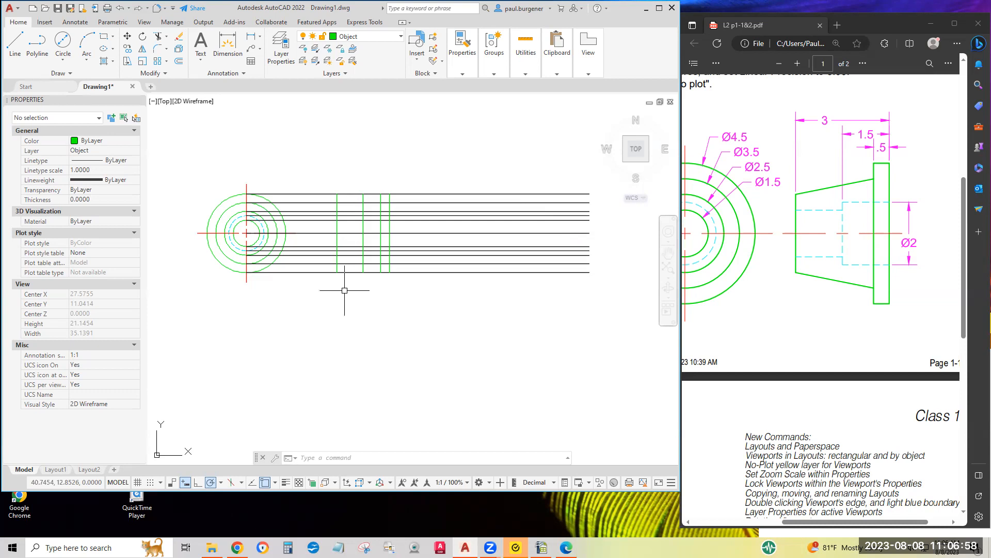
- Draw the flange's 0.5 long top edge along the topmost projection line between the two rightmost vertical lines
click(15, 44)
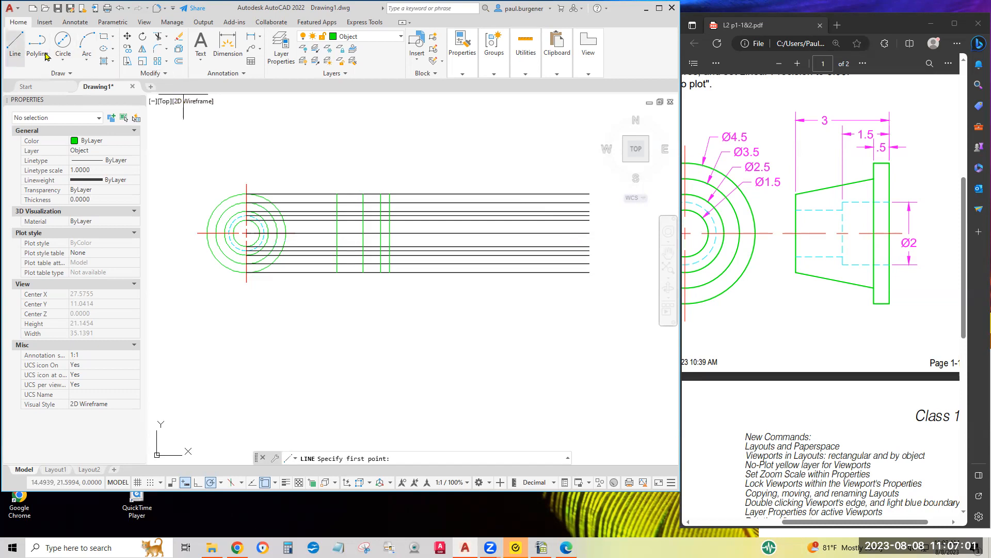
click(381, 195)
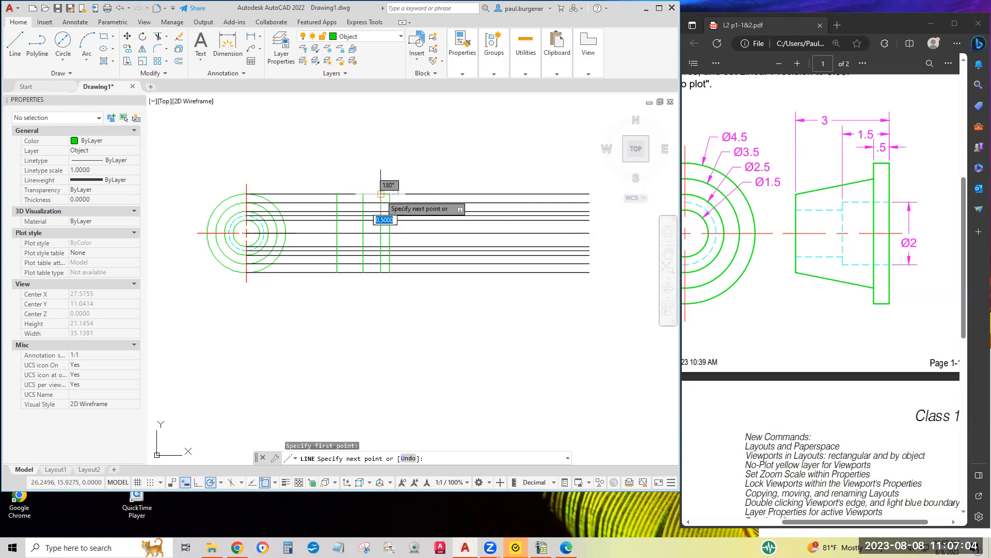
key(Return)
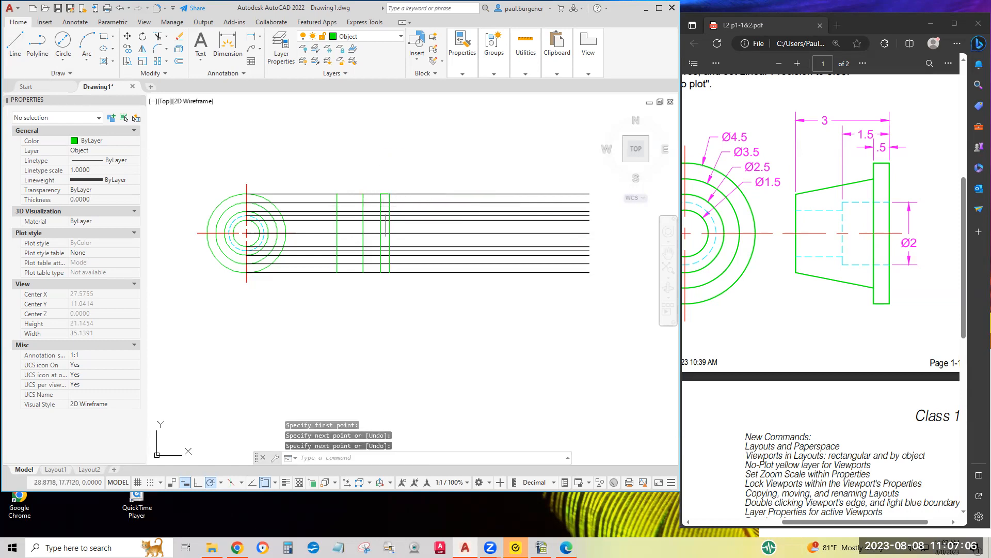
- Draw the side view's upper tapered edge and its left edge down to the center axis, and erase the full-height vertical line there
scroll(384, 213, up, 4)
mouse_move(396, 222)
middle_down()
mouse_move(606, 212)
mouse_move(581, 223)
middle_up()
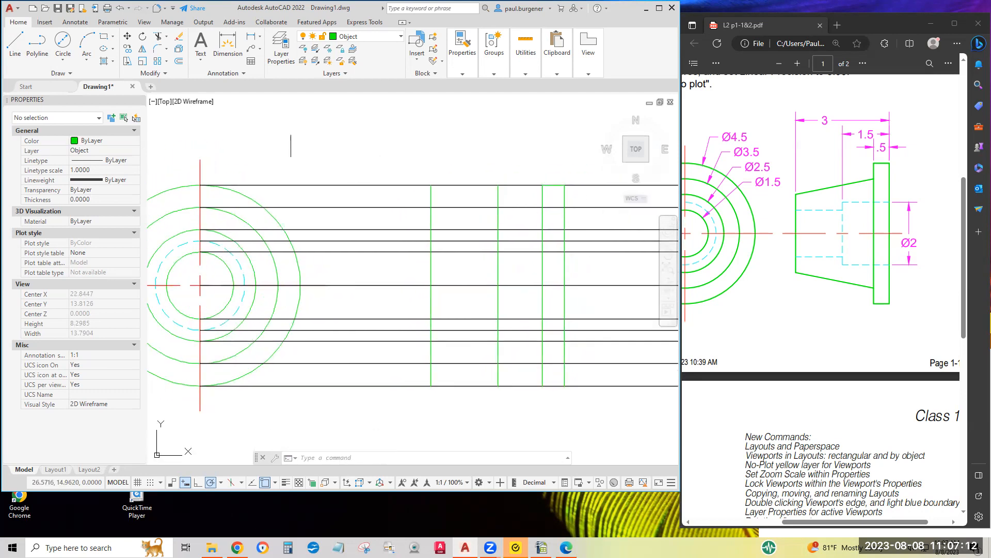
click(16, 44)
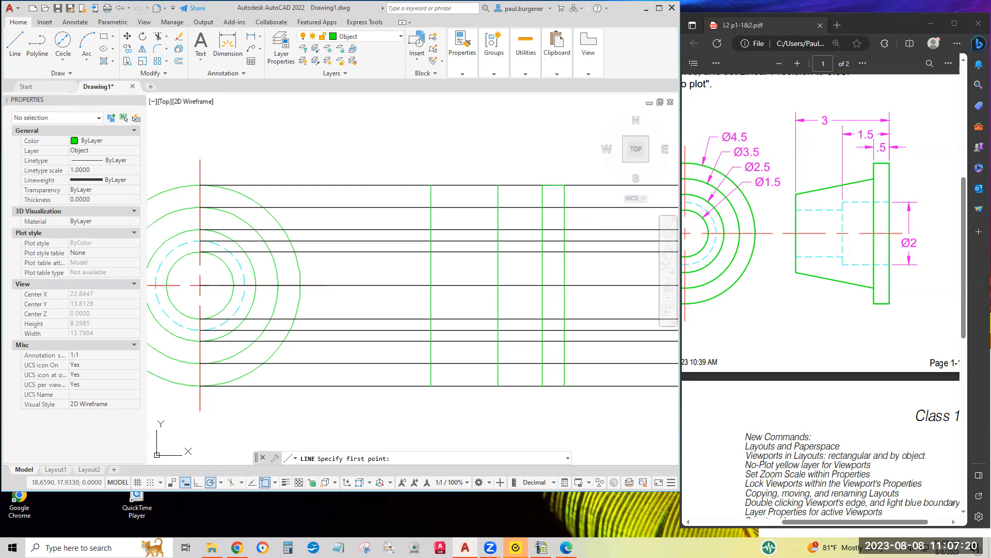
click(542, 207)
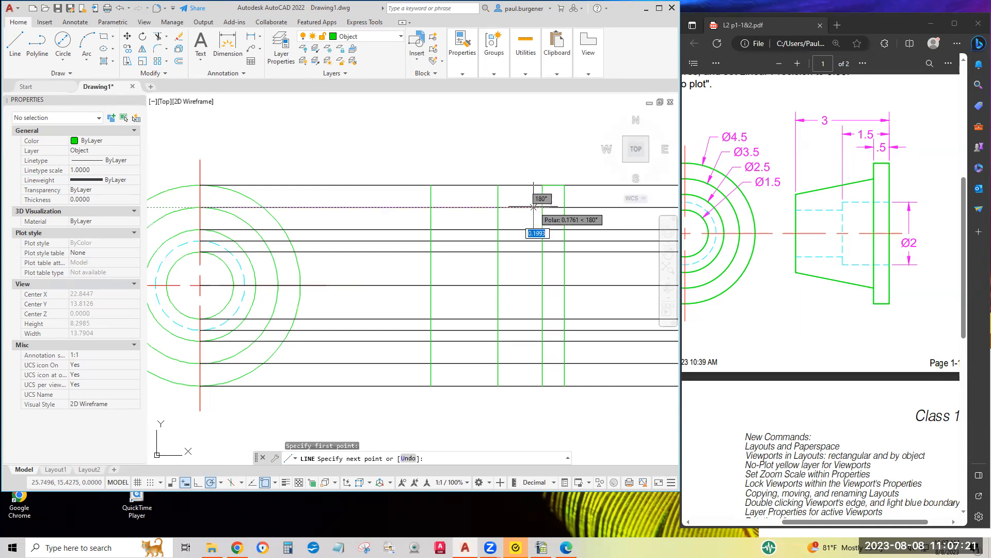
click(431, 229)
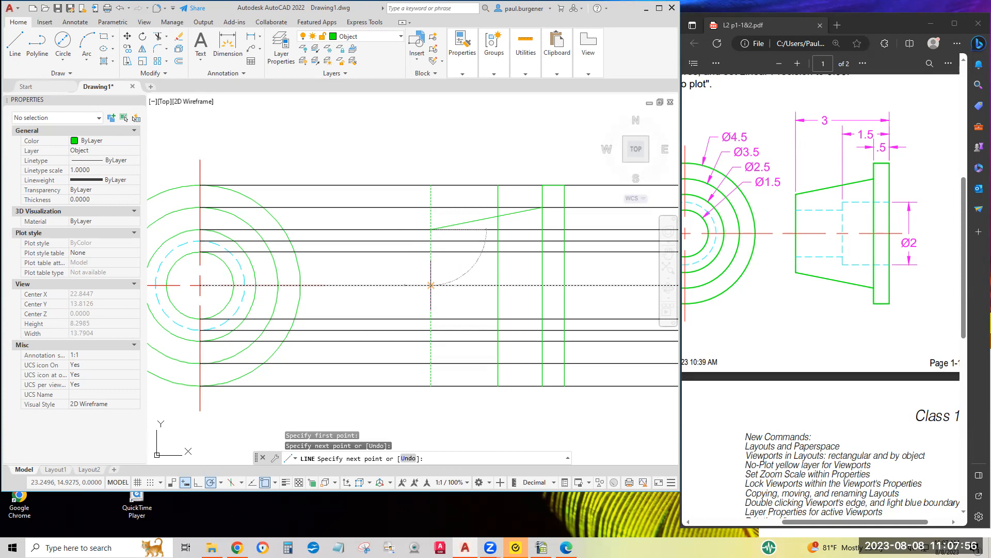
click(431, 285)
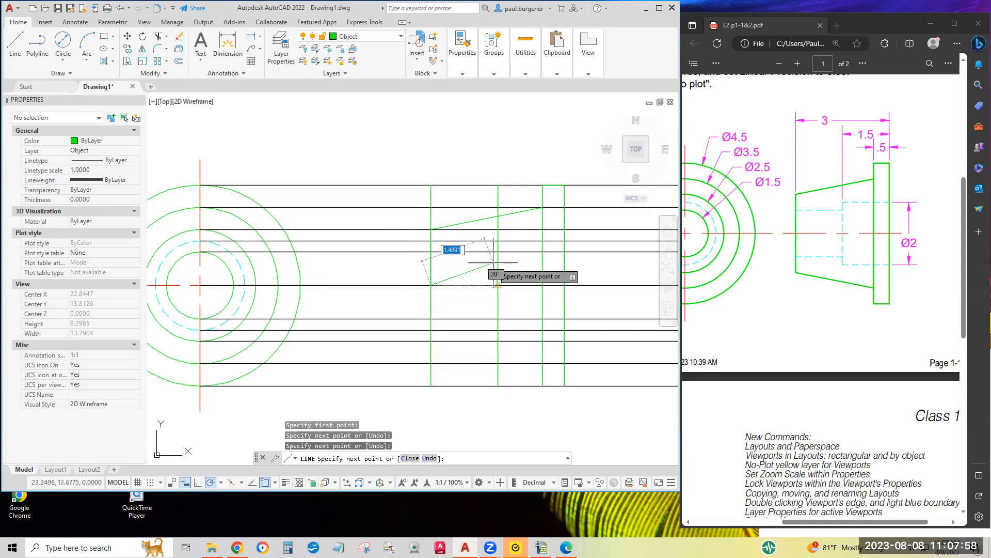
key(Return)
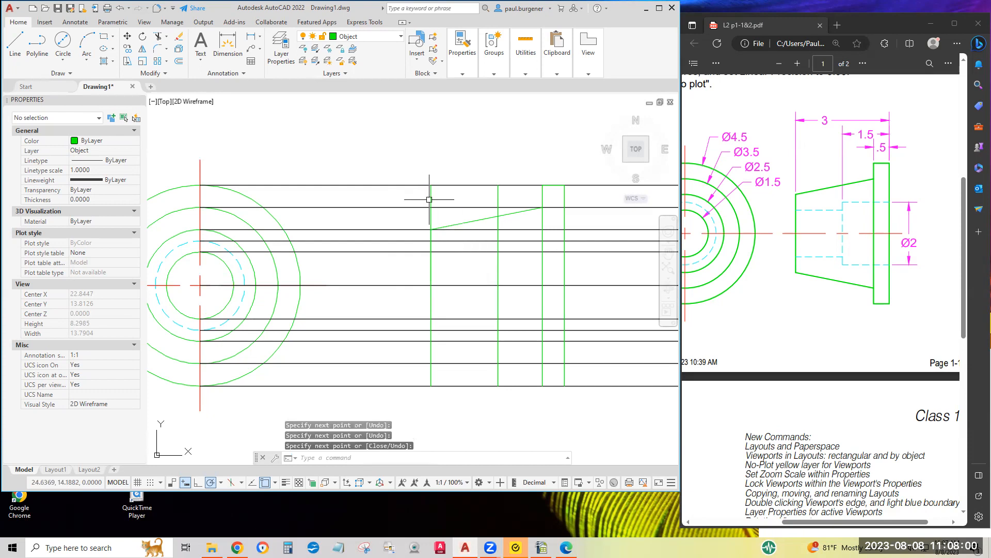
click(180, 40)
click(432, 197)
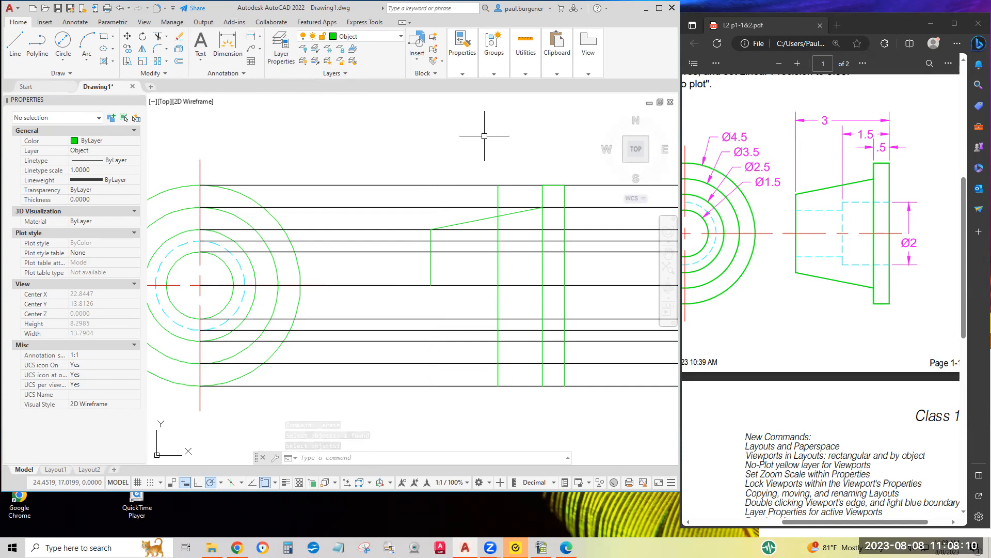
- On the Hidden layer, draw the bore's upper stepped outline from the left edge: 1.5 right, .25 up, then 1.5 right to the flange's outer edge
click(367, 40)
click(356, 101)
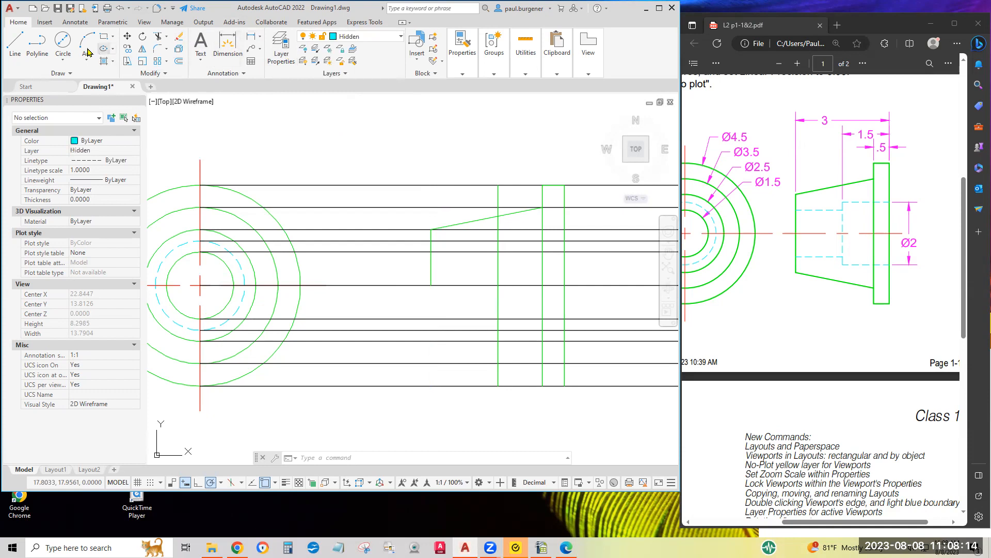
click(15, 42)
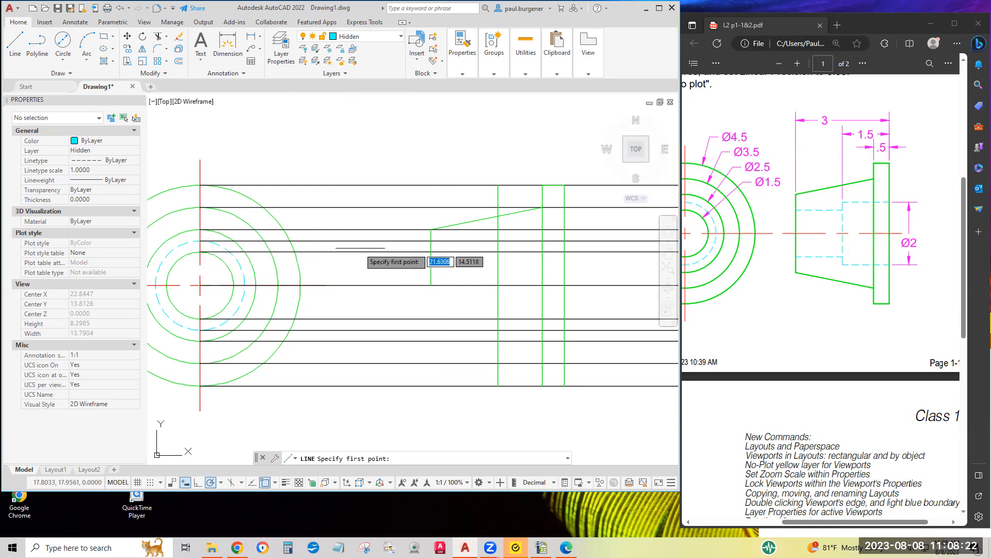
click(431, 251)
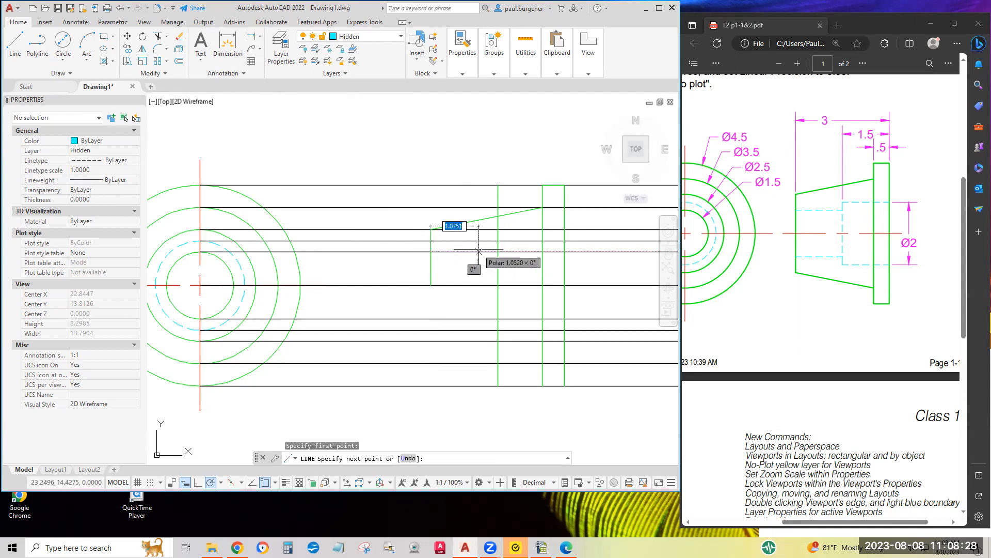
click(498, 252)
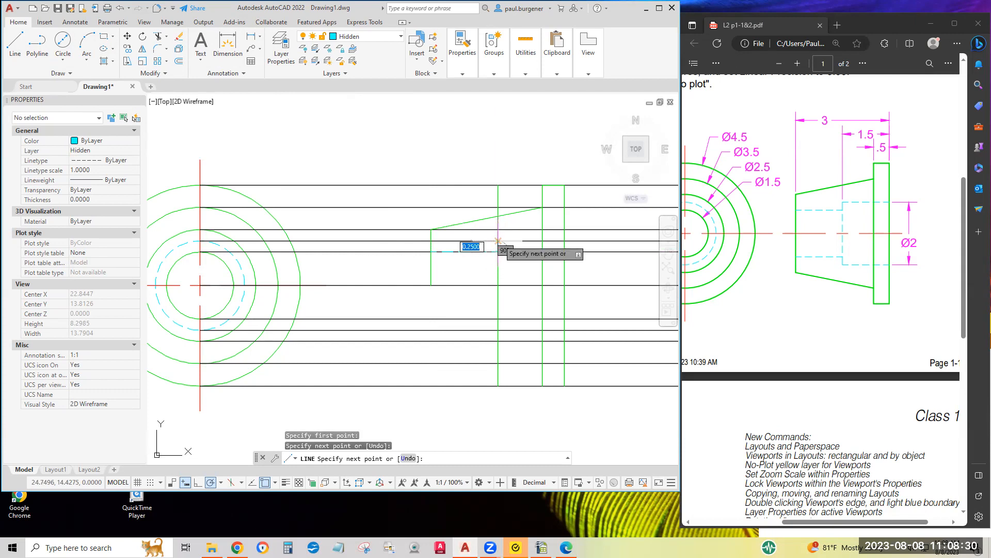
click(498, 240)
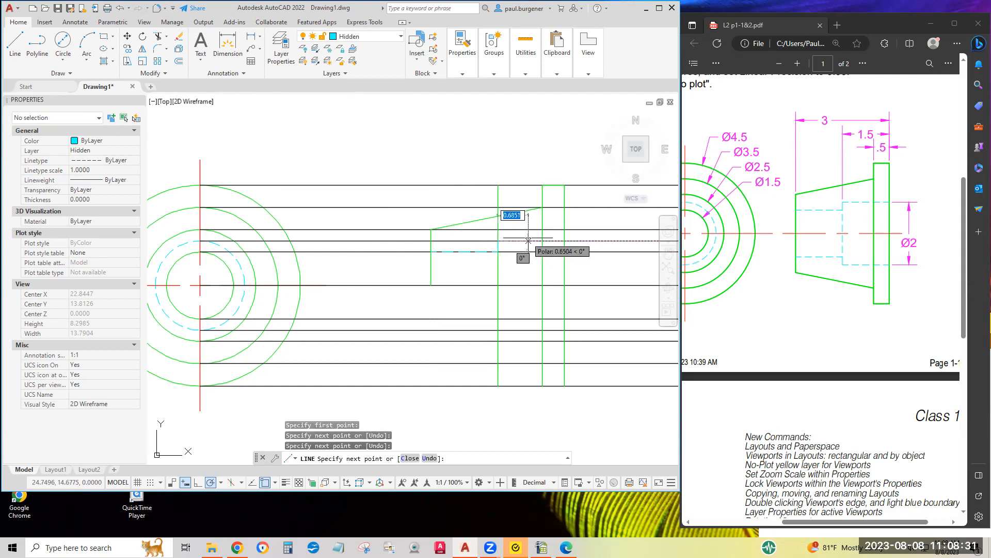
click(564, 241)
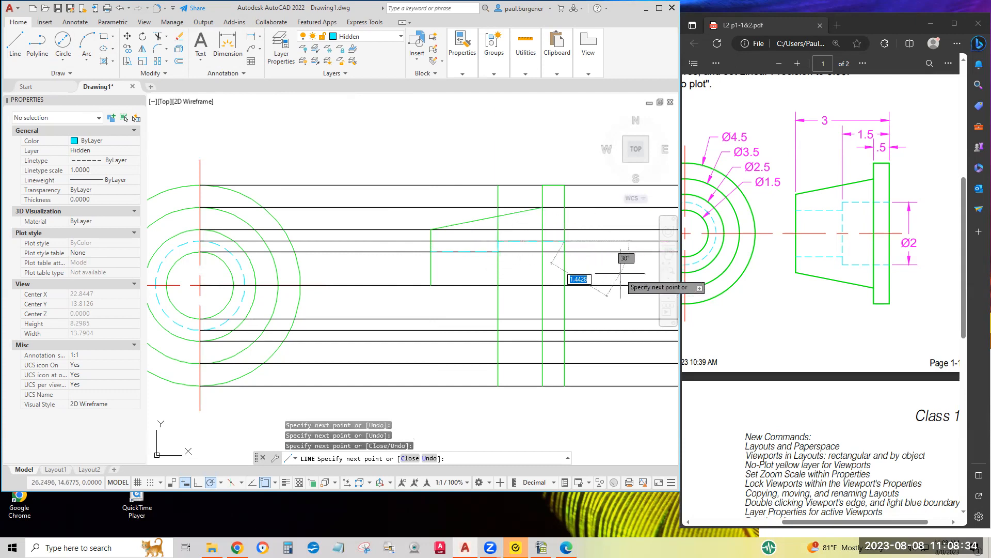
key(Return)
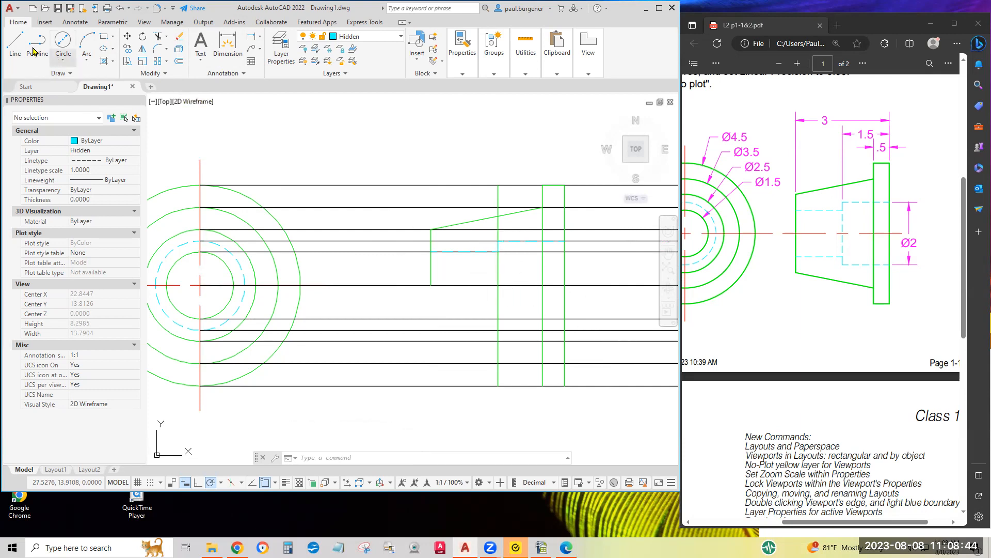
- Draw a .75 long hidden line from the bore step down to the center axis and erase the full-height vertical line there
click(17, 42)
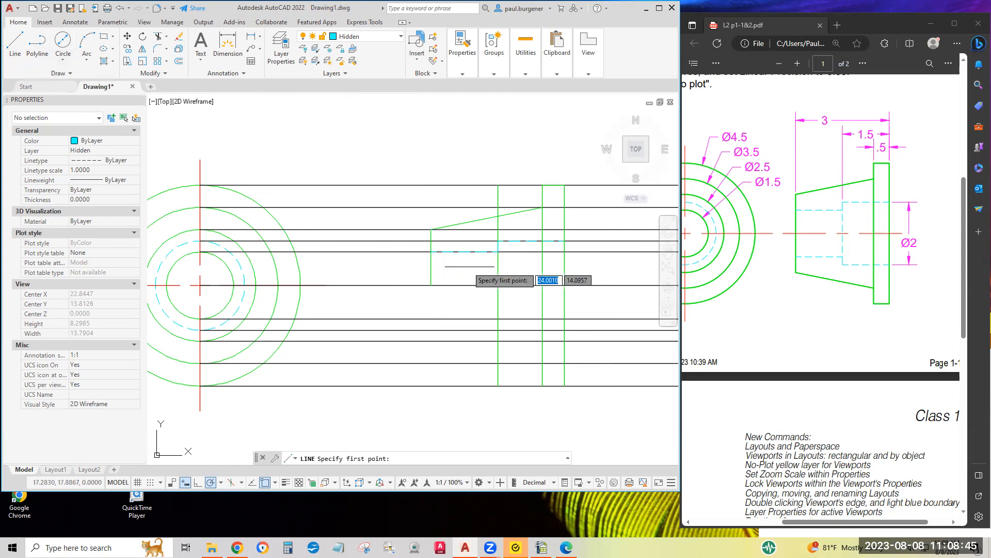
click(498, 252)
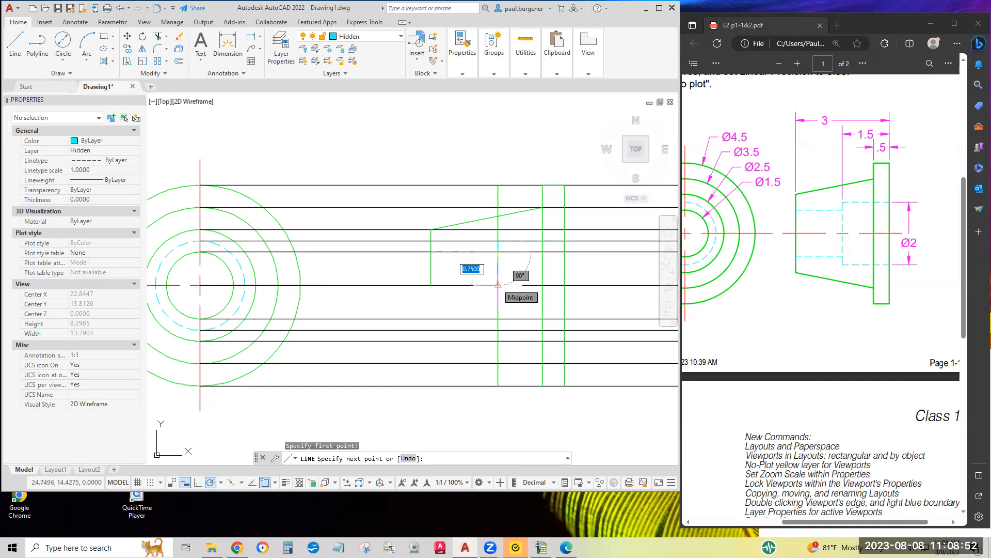
click(498, 285)
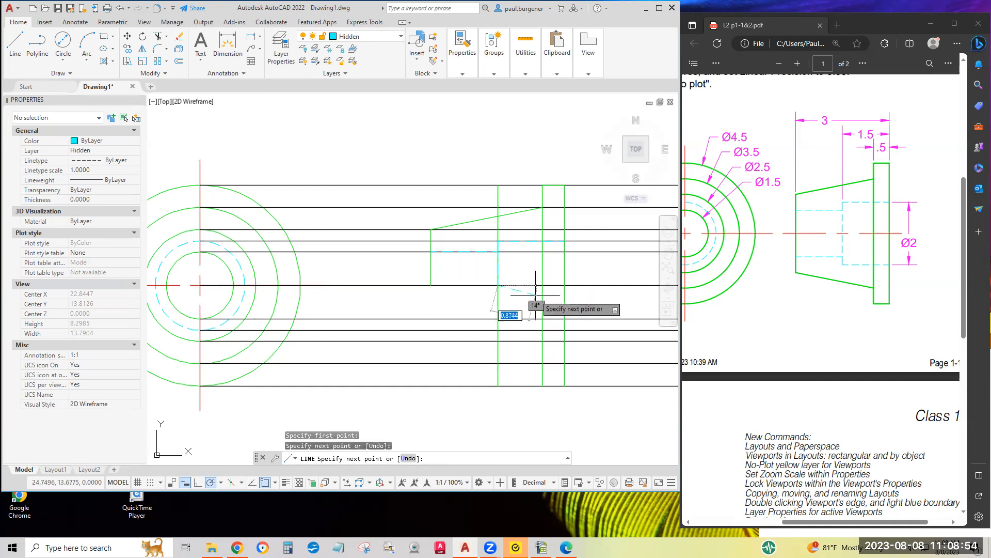
key(Return)
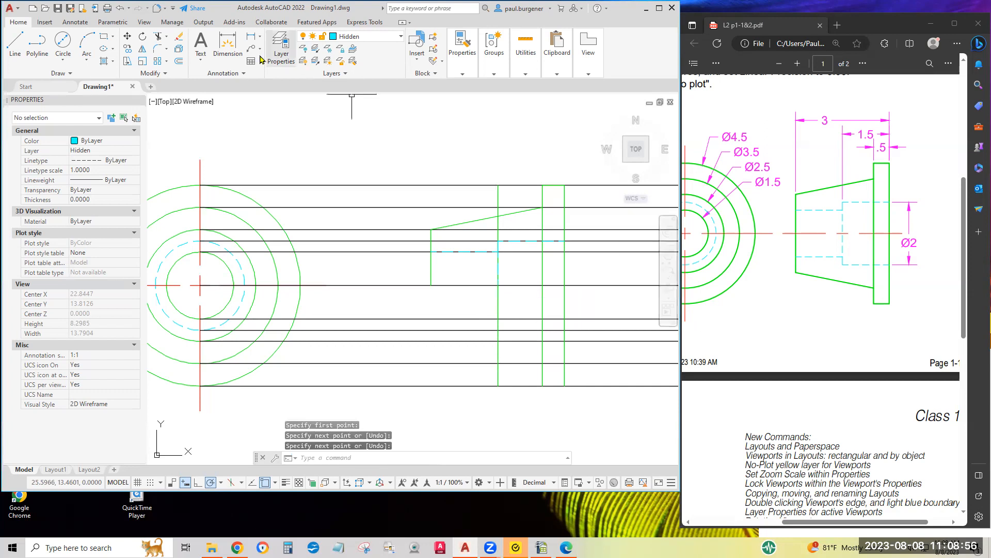
click(178, 39)
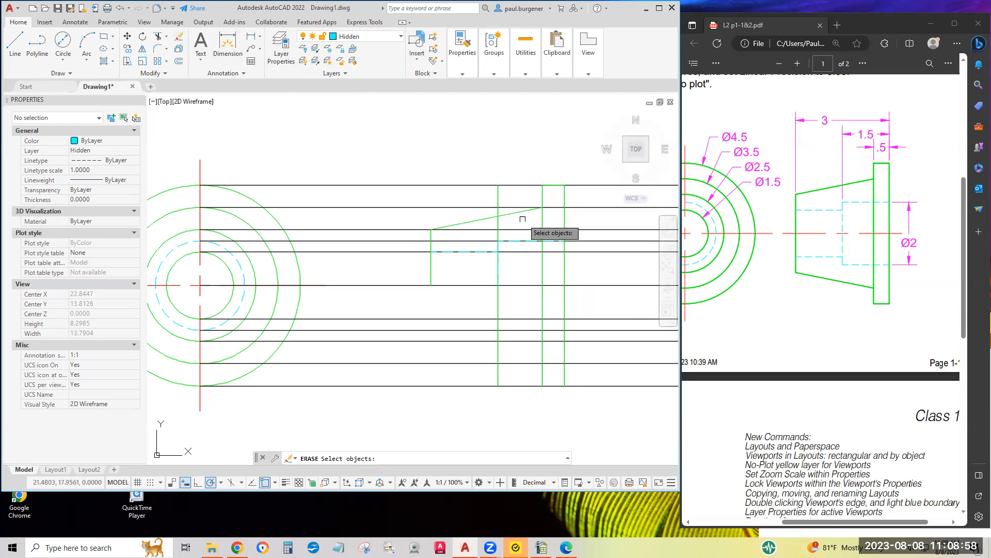
click(496, 193)
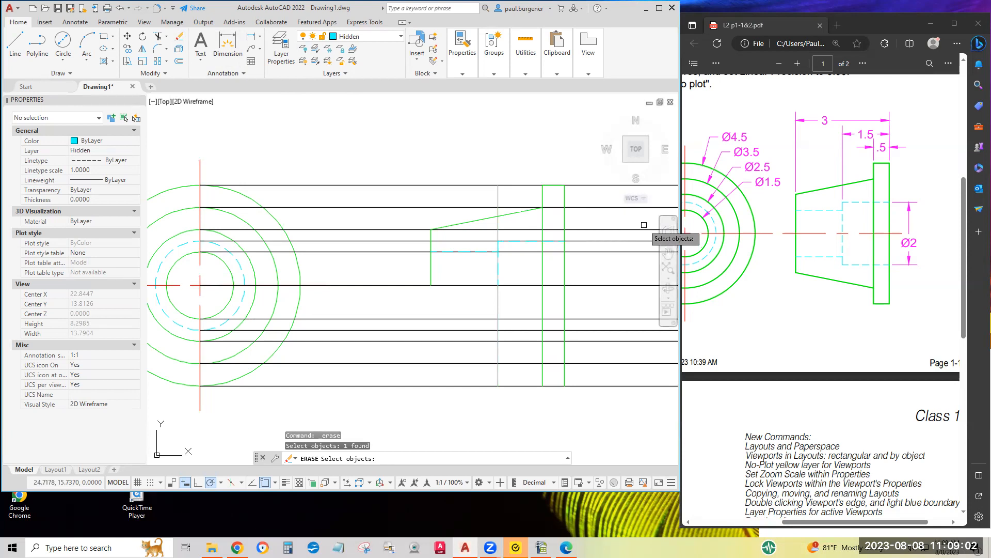
key(Return)
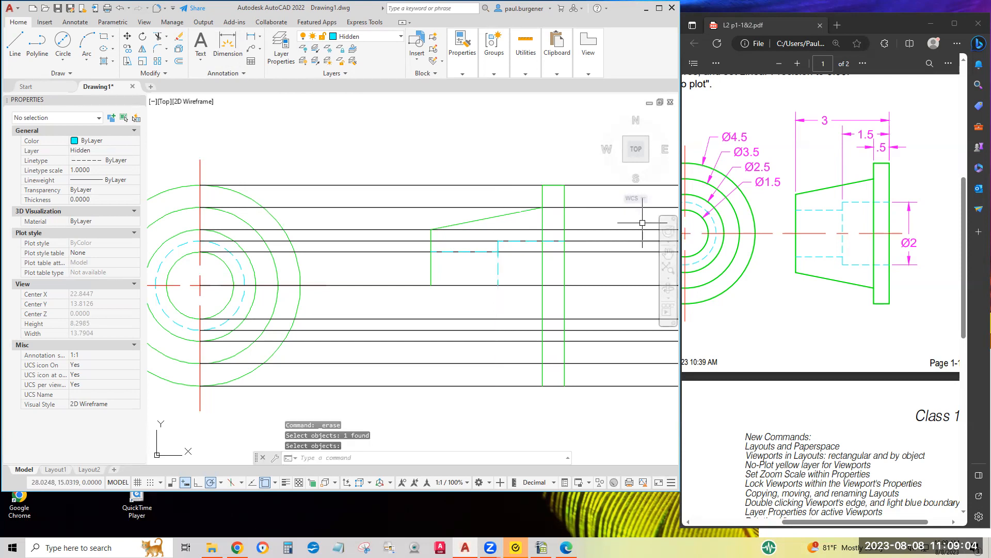
key(Return)
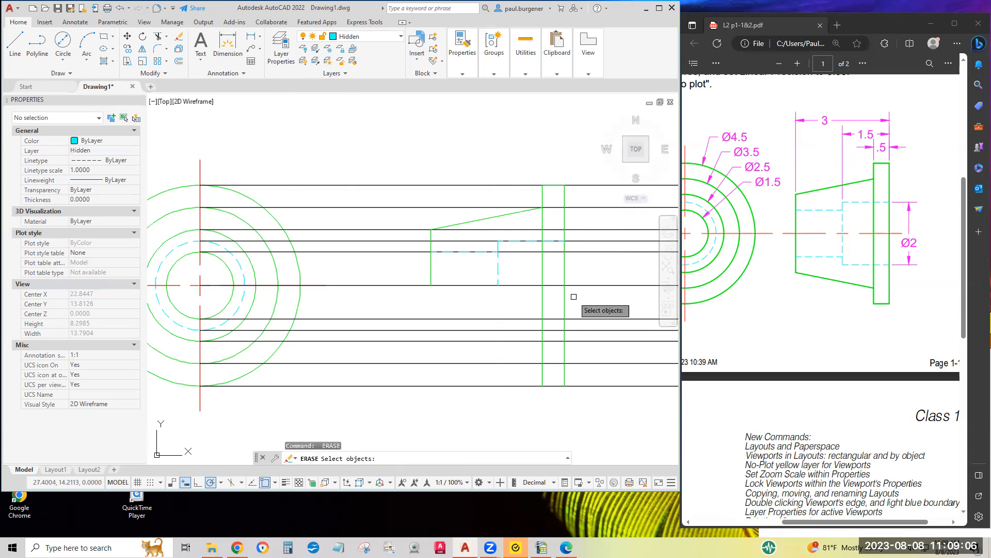
click(564, 303)
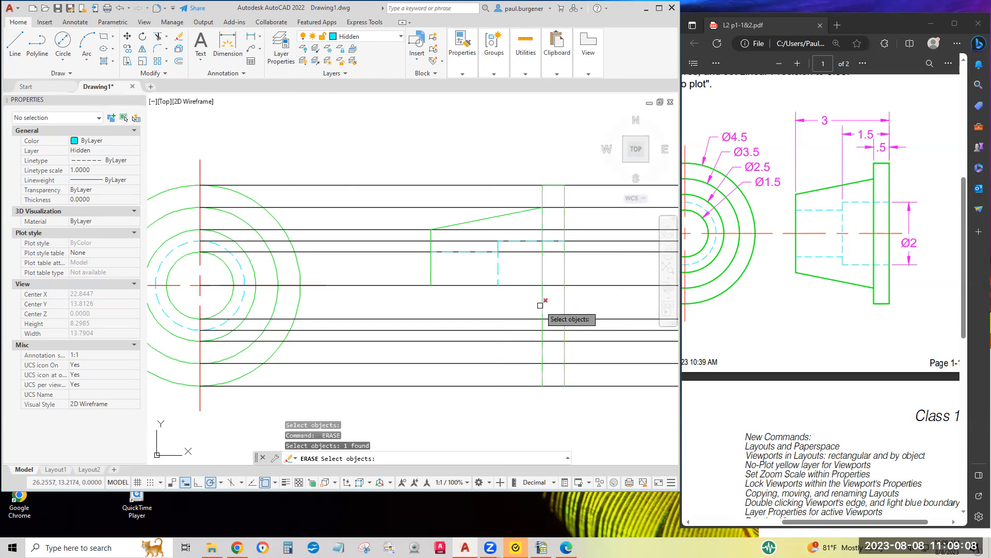
click(541, 305)
key(Escape)
key(Escape)
key(Escape)
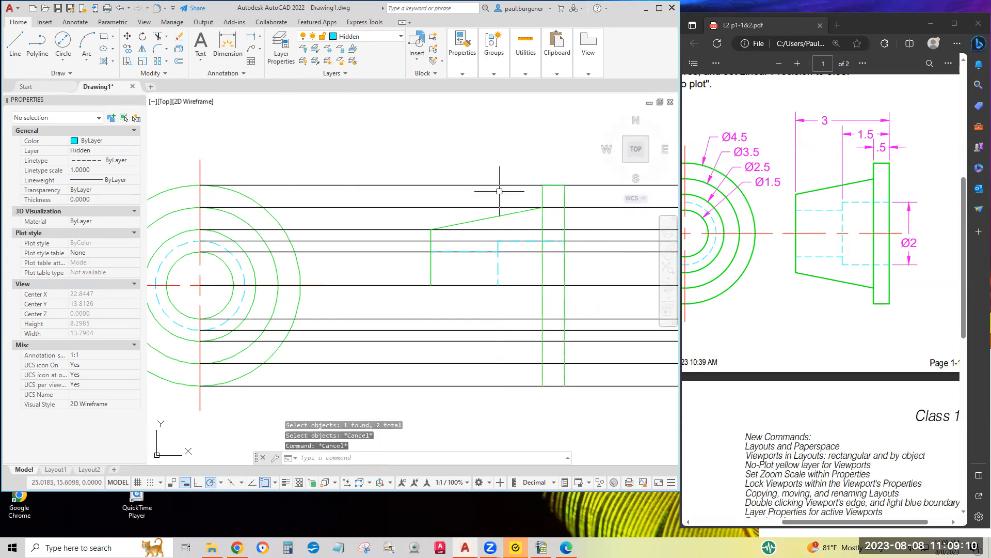
- Trim the flange's two vertical lines just below the center axis and erase their remaining lower pieces
click(162, 40)
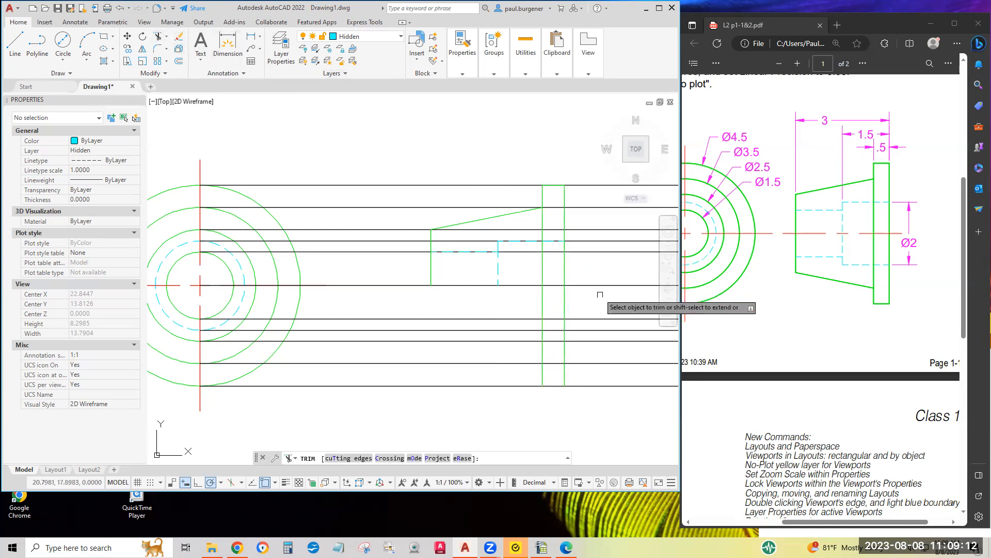
click(542, 303)
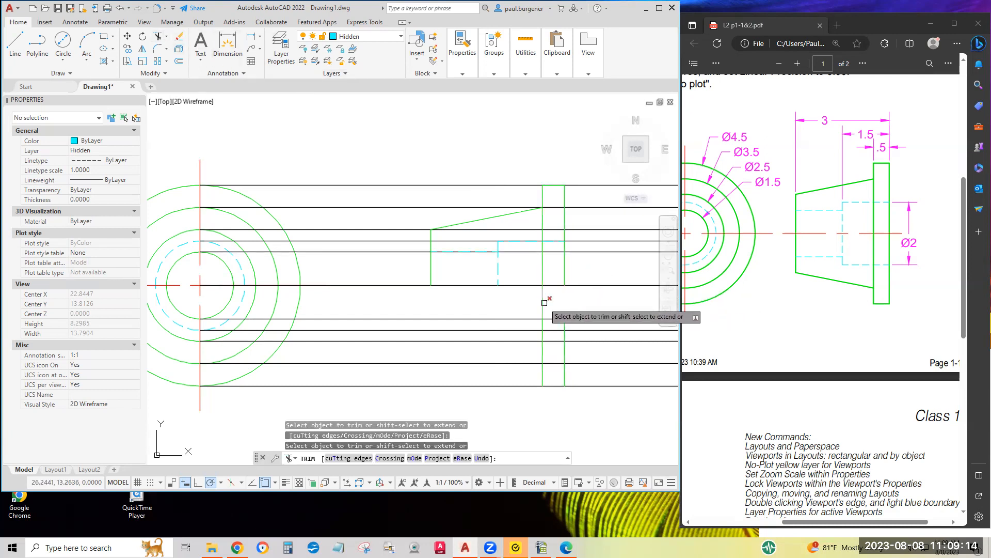
click(564, 303)
key(Return)
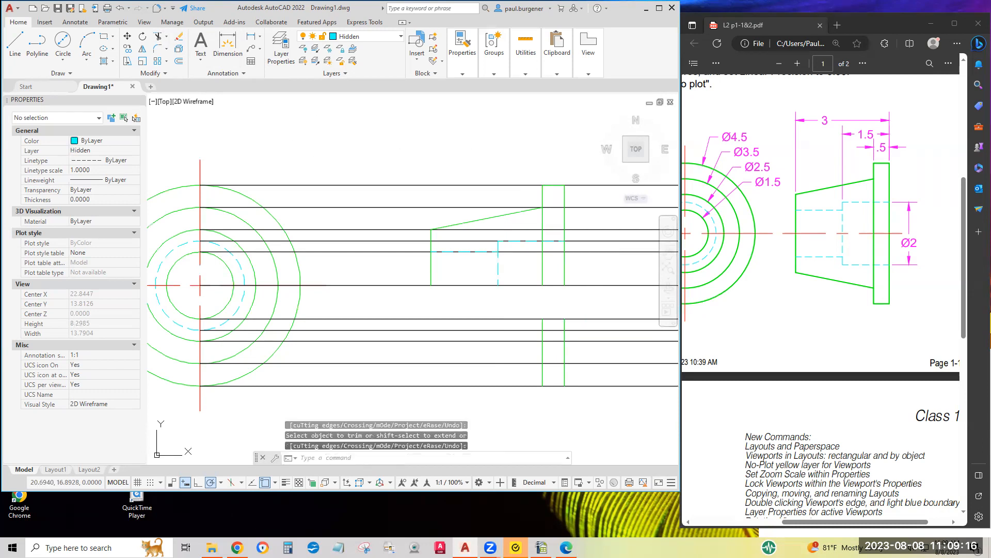
click(179, 36)
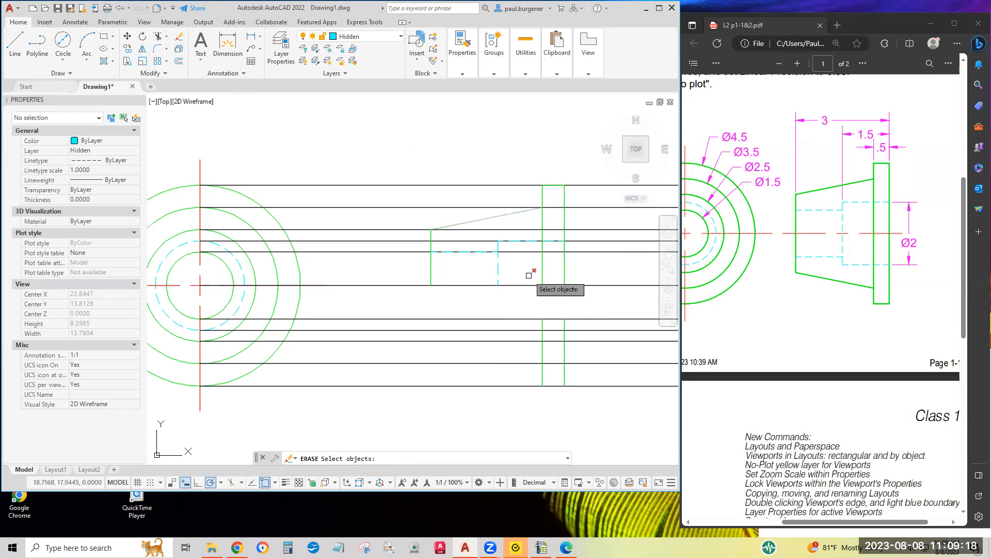
click(530, 306)
click(588, 408)
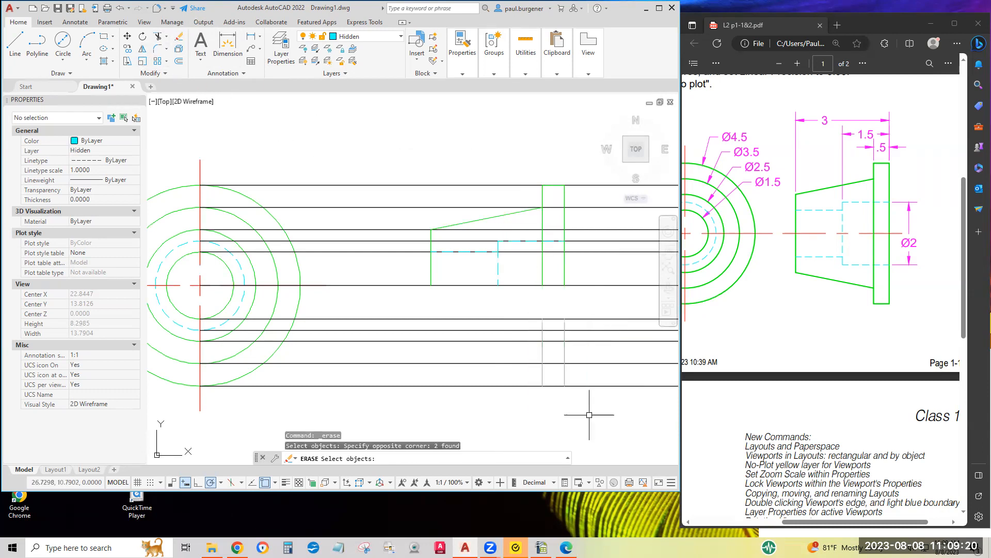
key(Return)
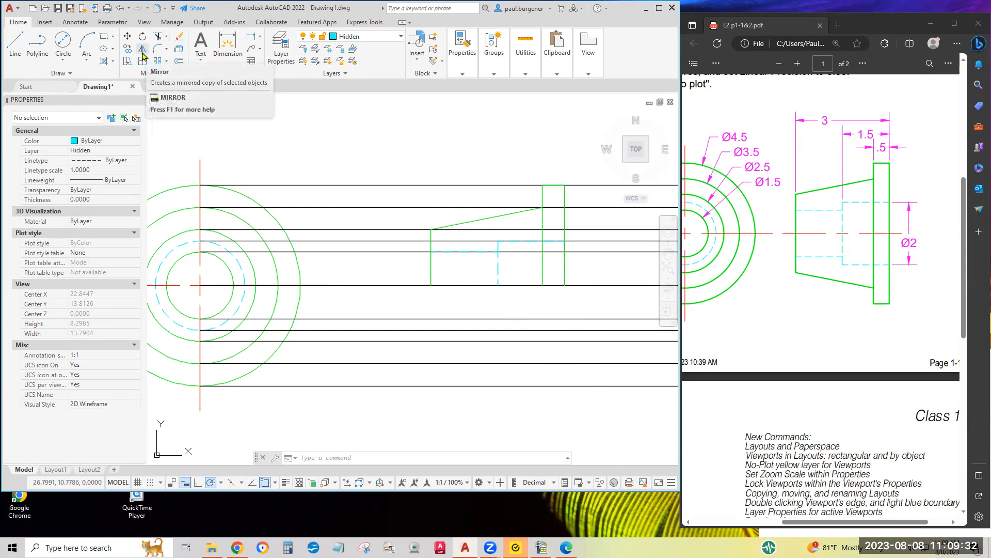
- Mirror the side view's upper half, including the hidden lines, about the horizontal center axis, keeping the source objects
click(143, 55)
click(404, 158)
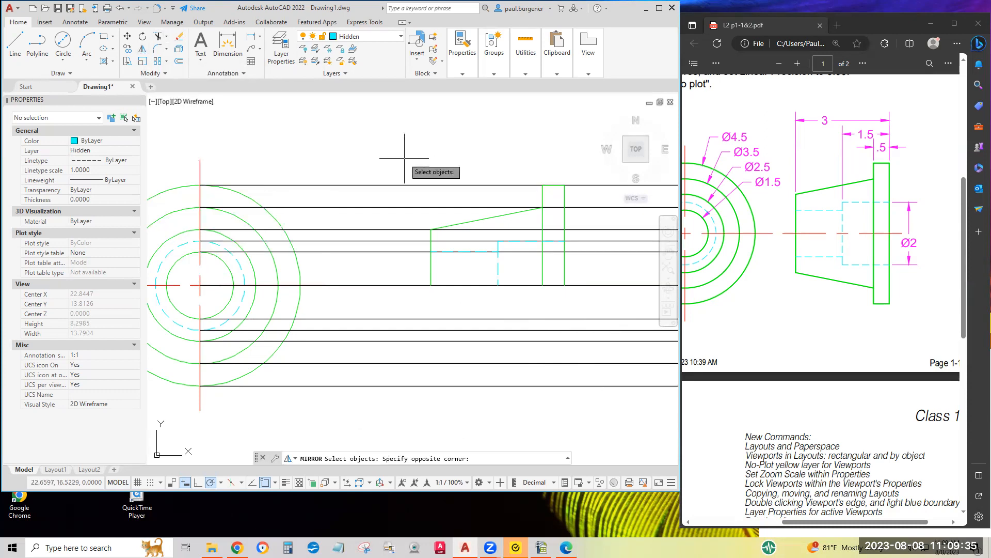
click(602, 311)
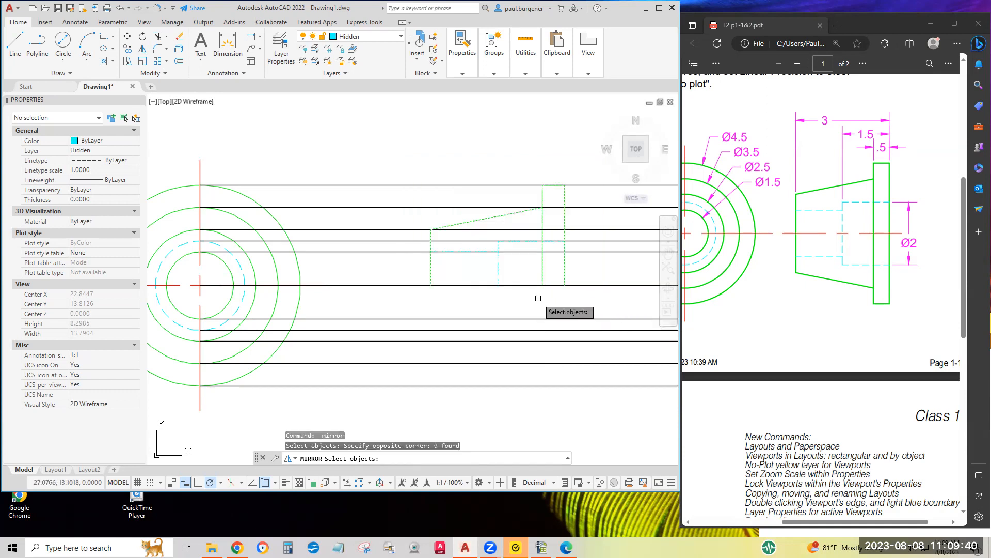
key(Return)
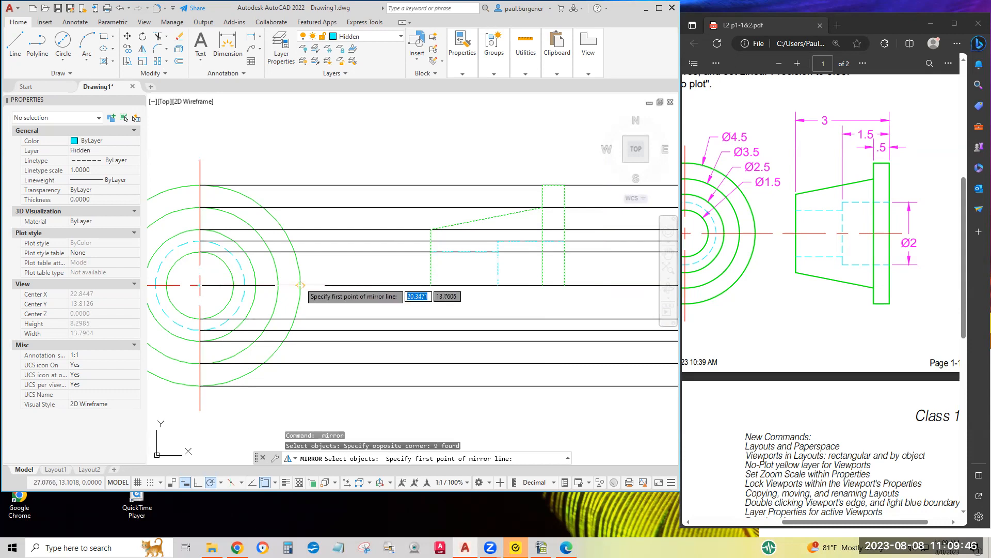
click(232, 285)
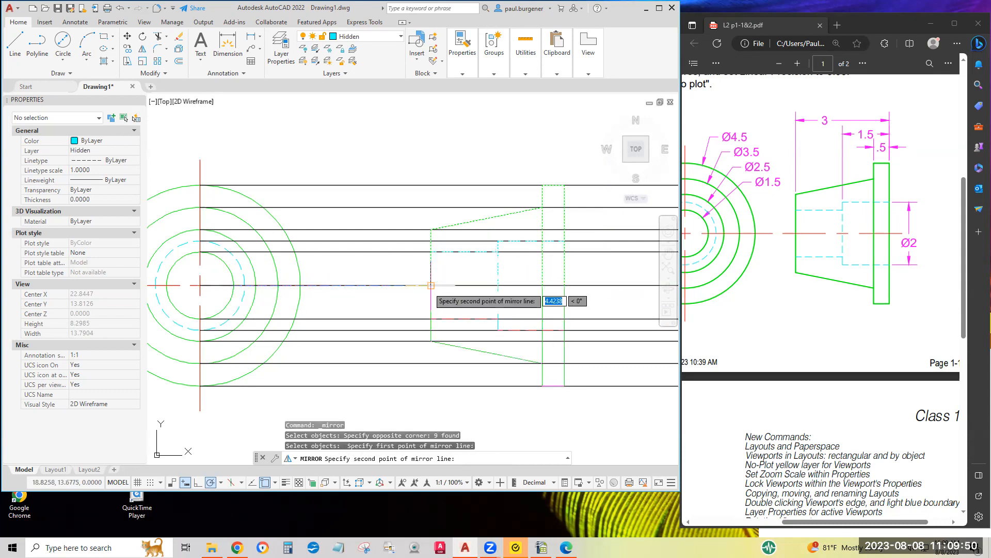
click(430, 285)
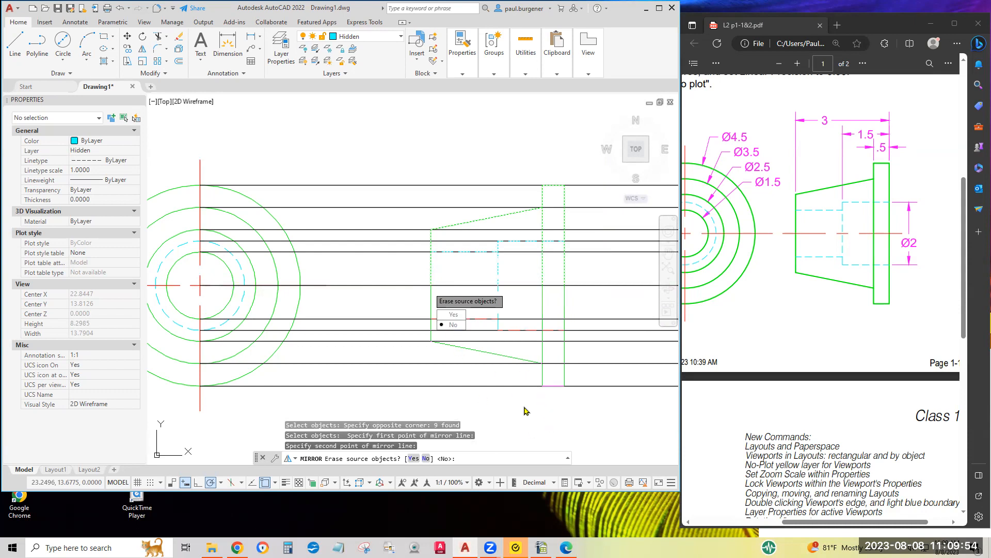
key(Return)
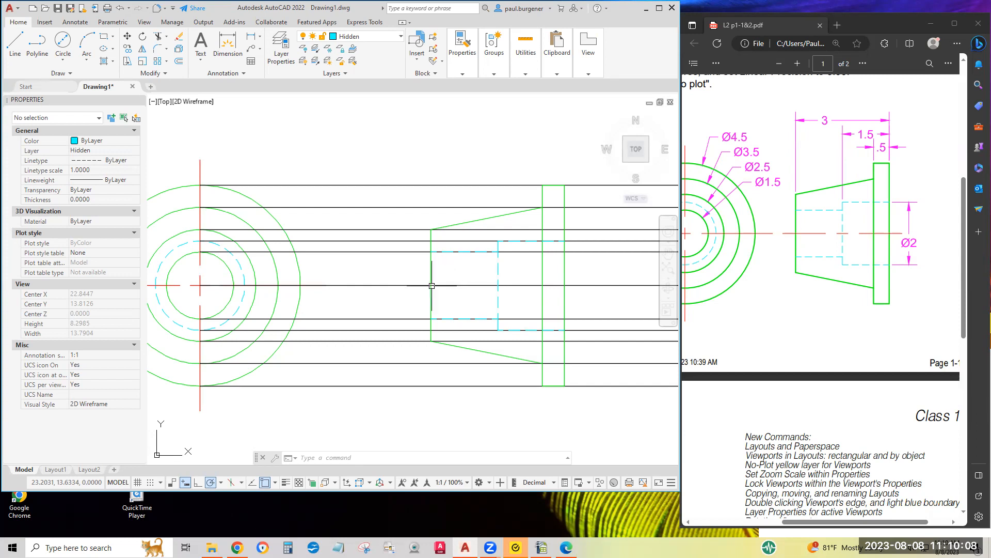
- Draw a 3 long line along the side view's center axis from its left edge to its right edge and put it on the Center layer
click(15, 44)
click(432, 285)
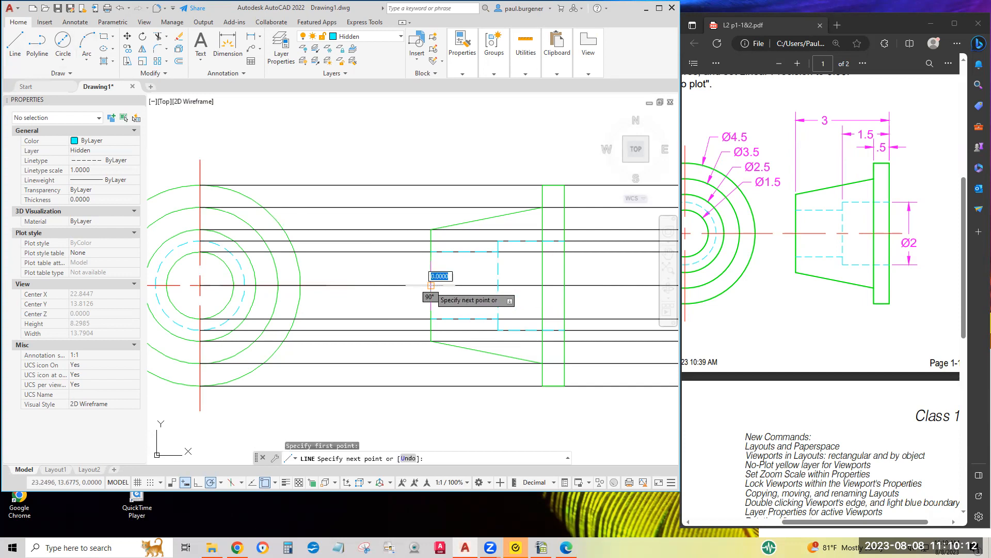
click(565, 285)
key(Return)
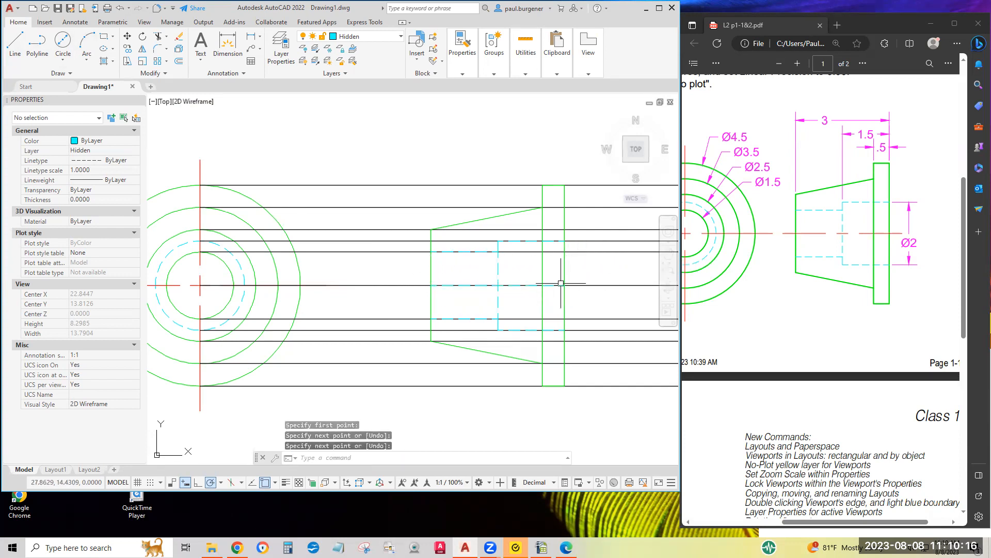
click(513, 285)
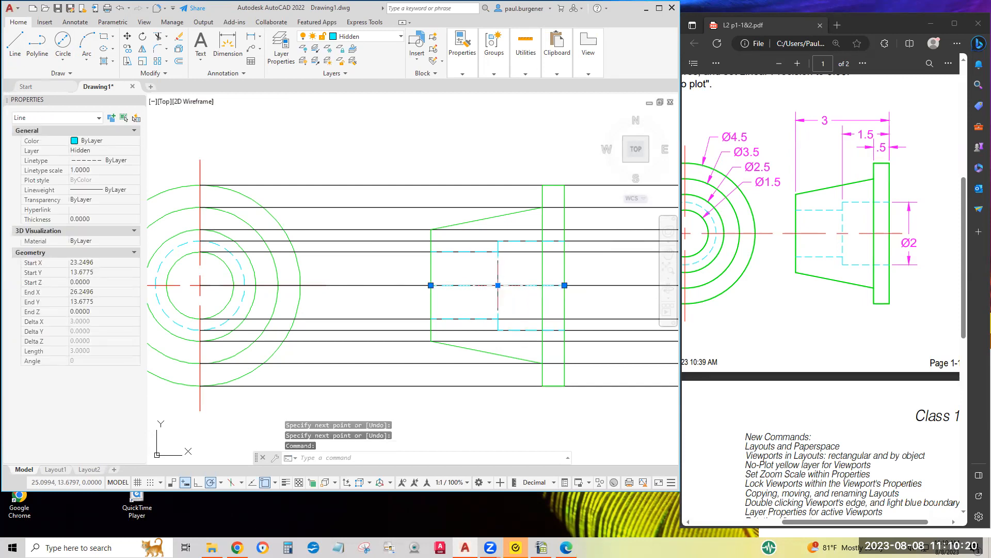
click(93, 150)
click(94, 173)
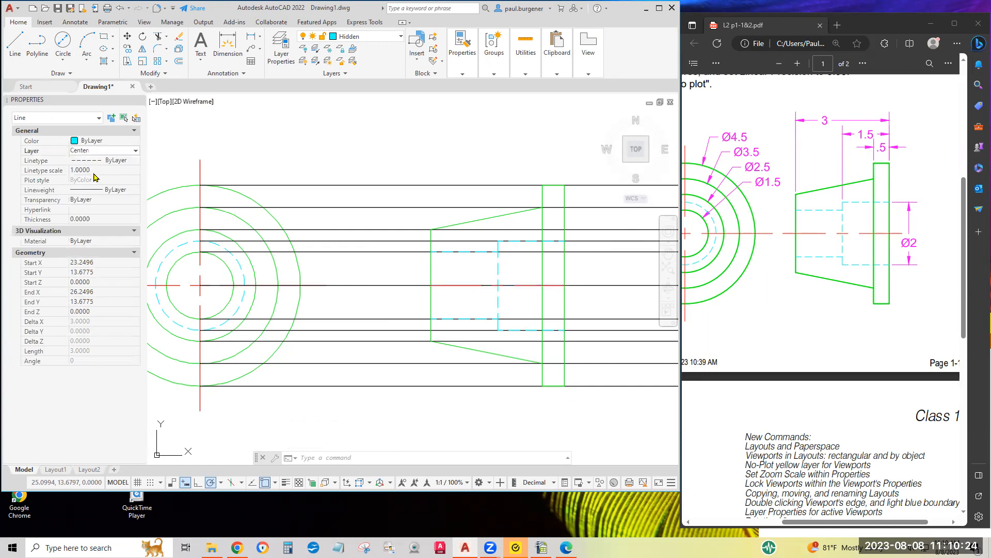
key(Escape)
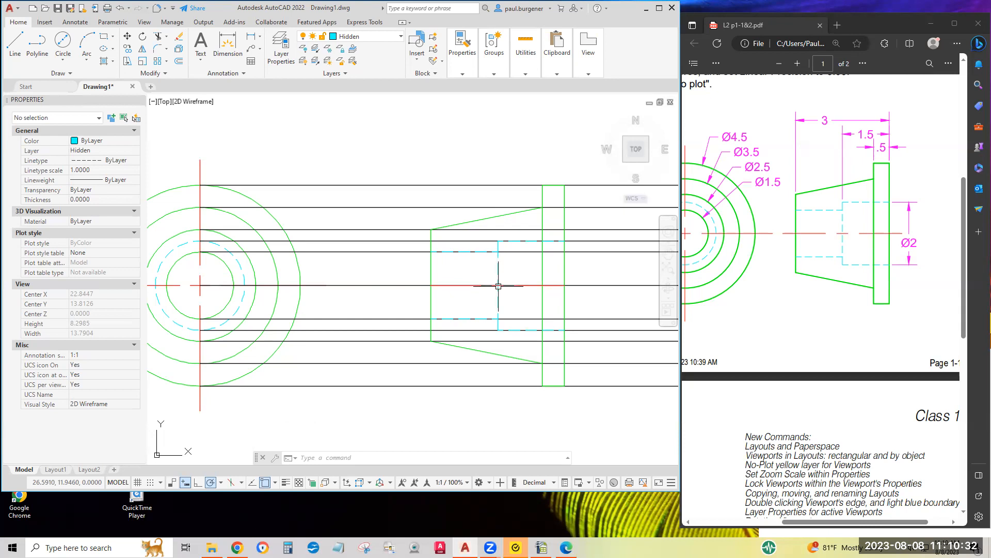
- Scale the side view's horizontal center line by 1.3 about its midpoint so it extends past both ends of the part
click(143, 61)
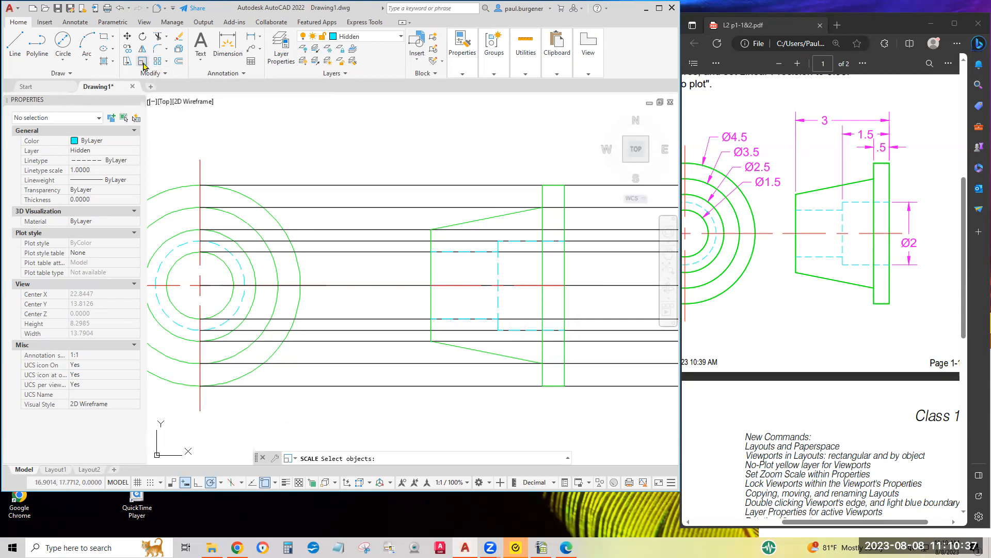
click(465, 285)
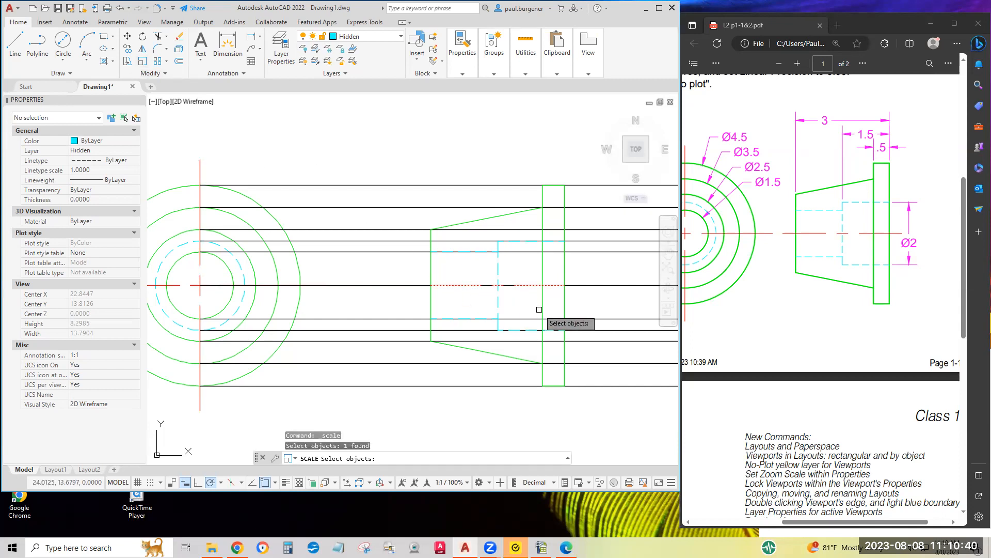
key(Return)
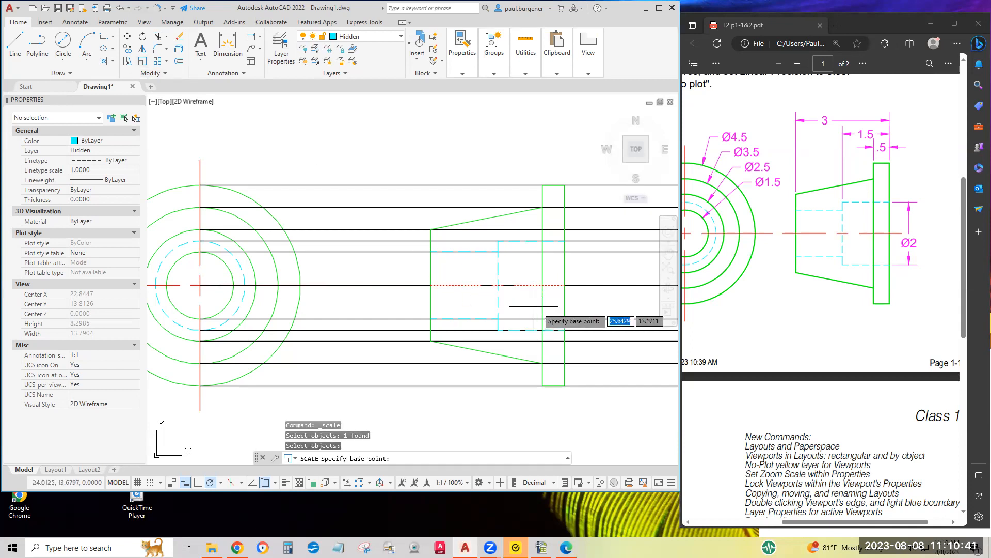
click(498, 285)
text(1)
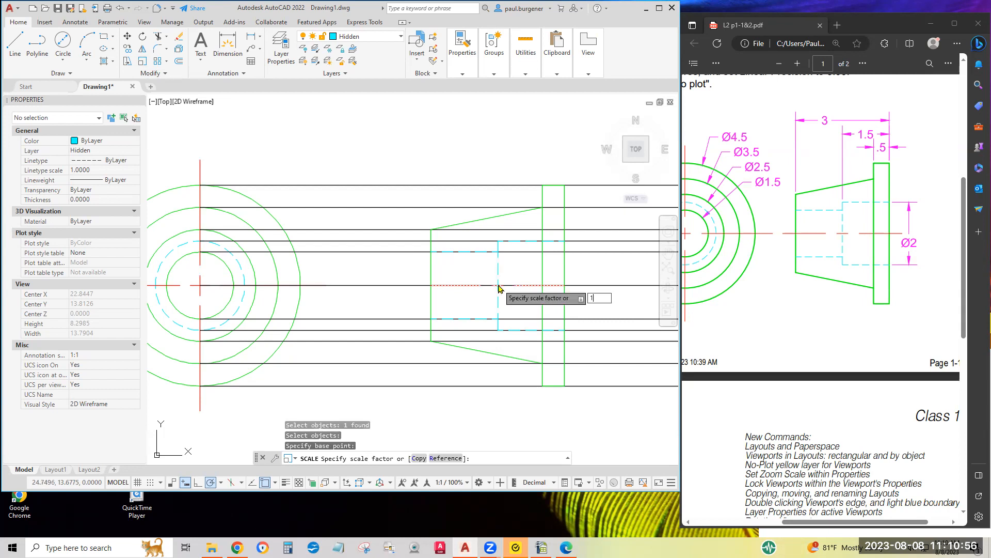
text(.3)
key(Return)
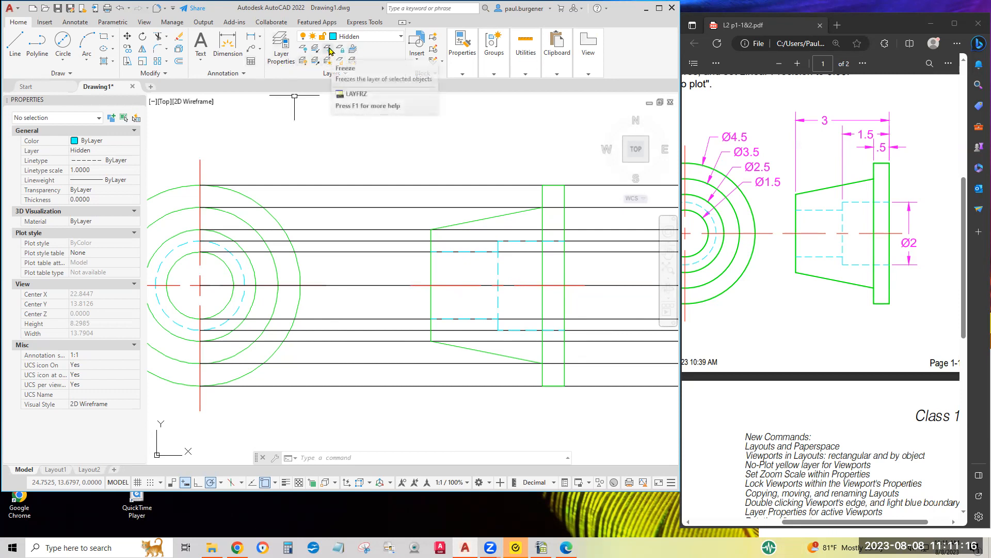
- Freeze layer 0 to hide the construction lines
click(364, 37)
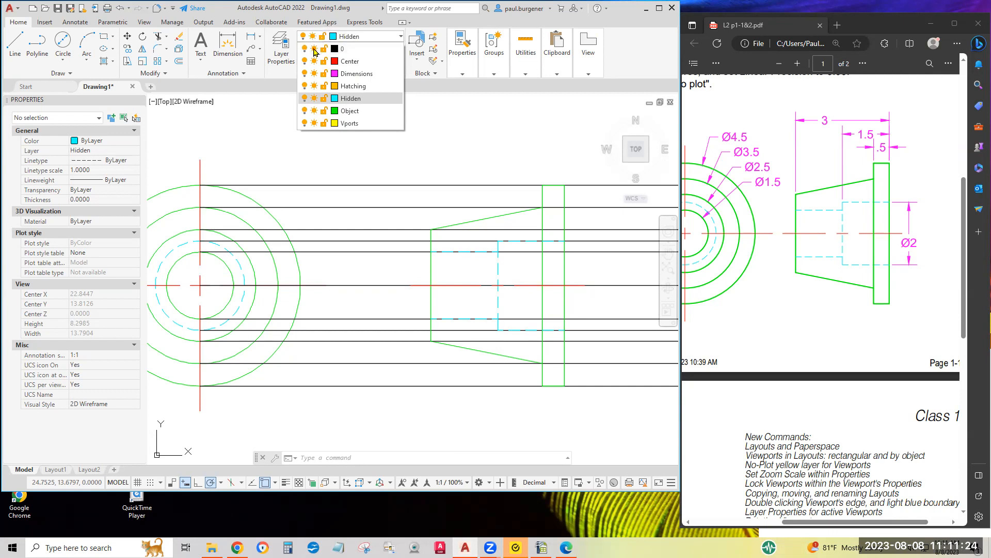
click(314, 49)
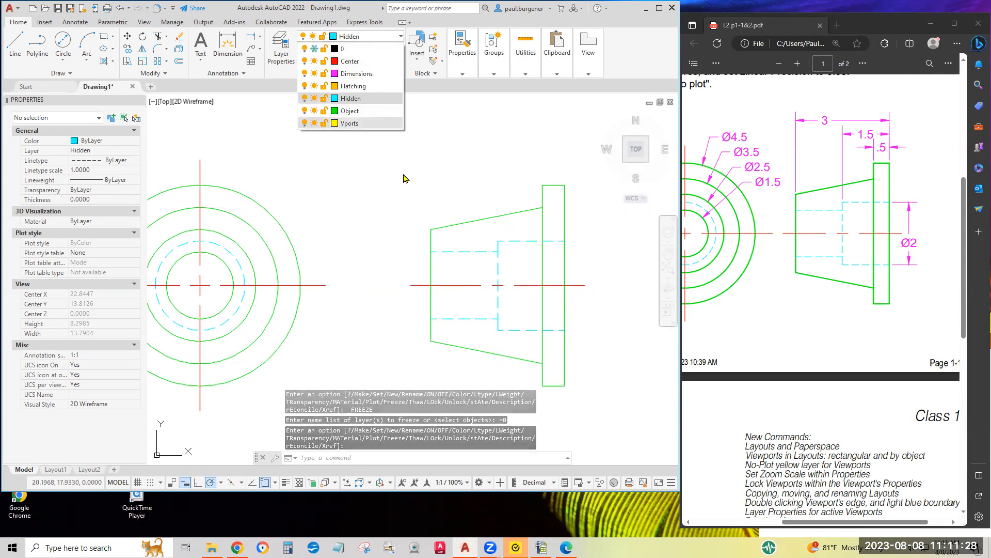
click(410, 146)
key(Escape)
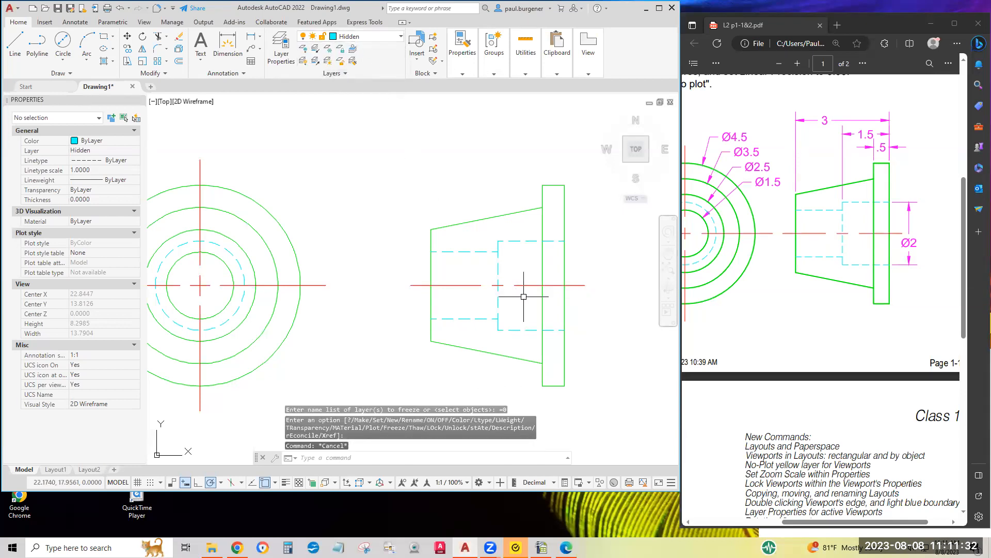
- Move the whole side view horizontally about 1.35 units closer to the circular front view
scroll(519, 292, down, 2)
middle_drag(523, 298, 504, 276)
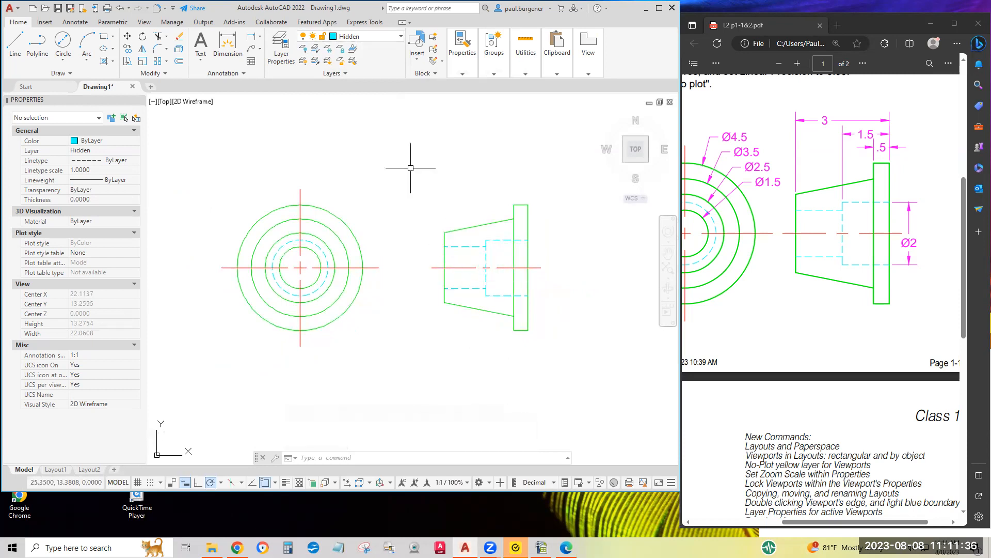
click(127, 35)
click(414, 171)
click(586, 398)
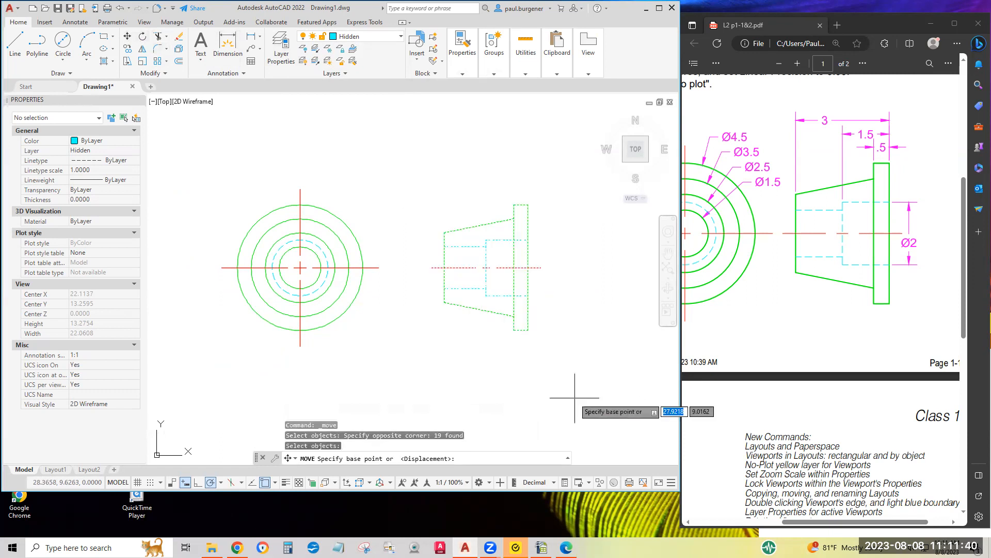
key(Return)
click(566, 396)
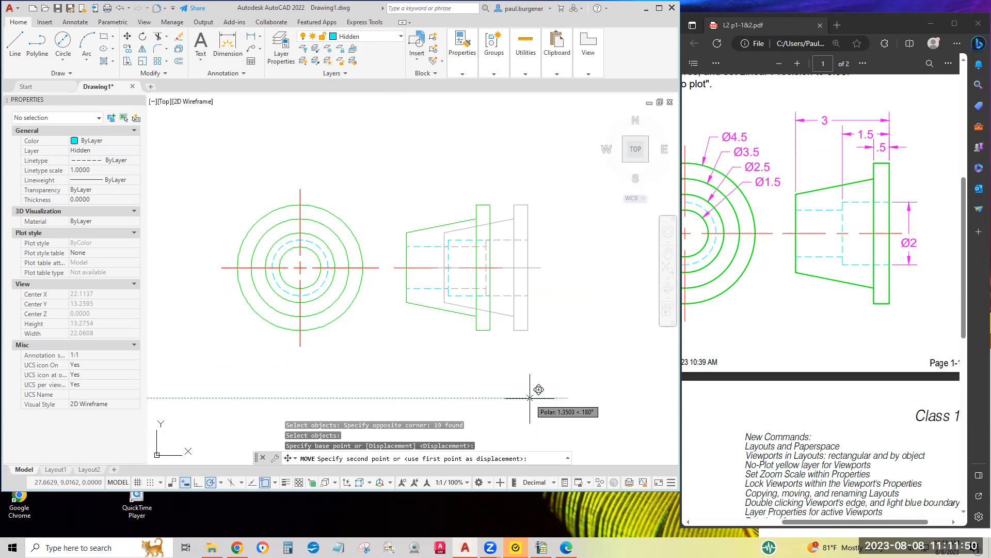
key(Escape)
key(space)
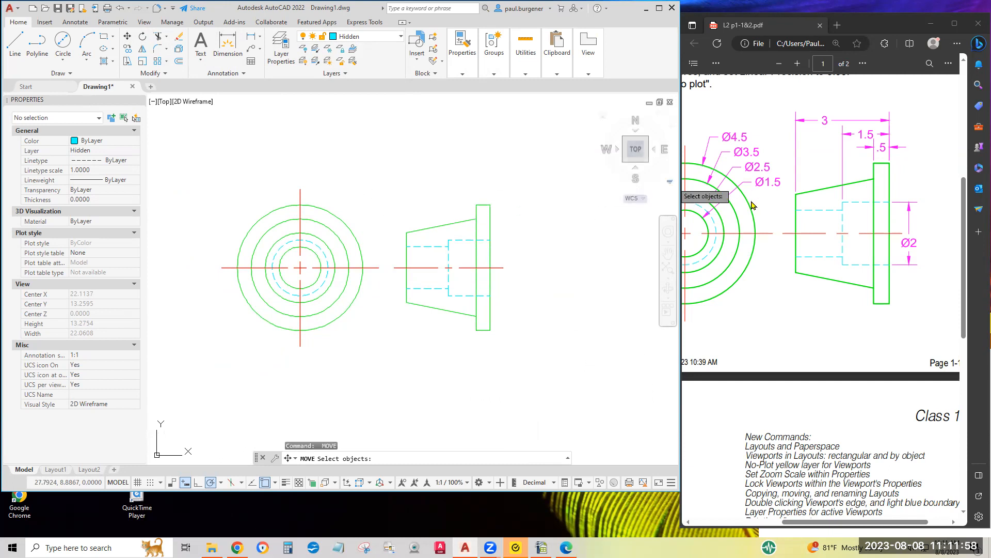
- Switch to the exercise PDF and review the numbered notes on LTSCALE and creating a new text style for the dimension style
click(777, 282)
scroll(785, 296, up, 4)
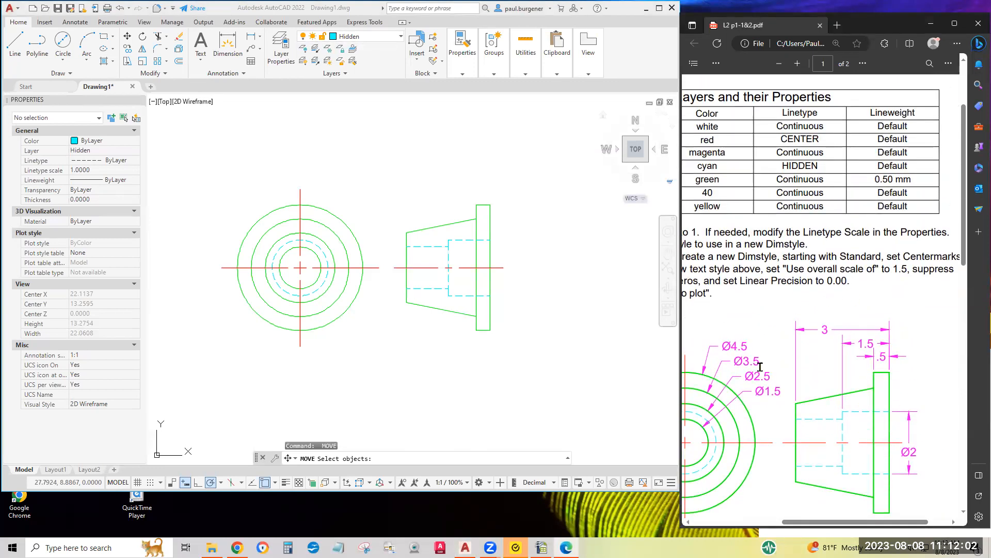
ctrl+scroll(760, 367, down, 2)
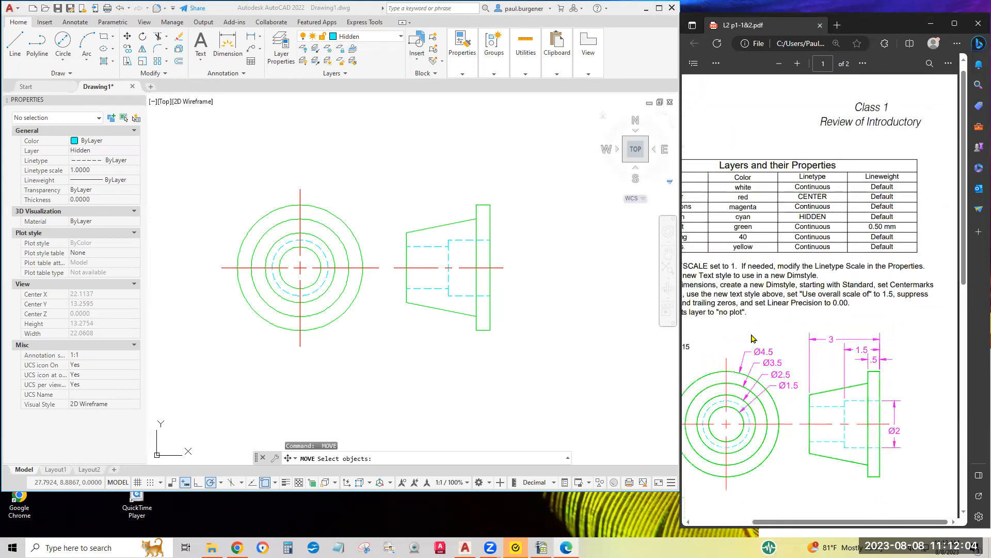
drag(833, 530, 797, 531)
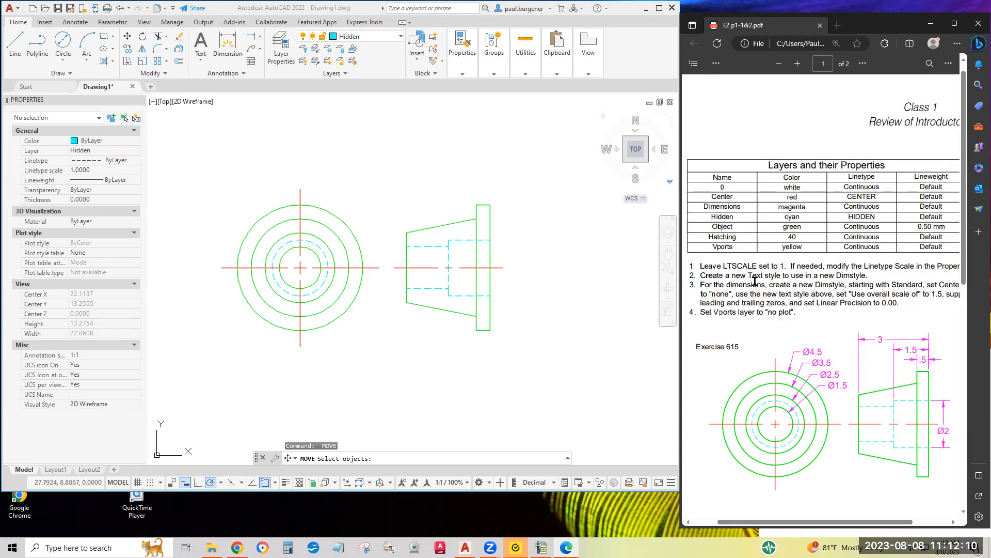
mouse_move(698, 276)
mouse_down()
mouse_move(873, 276)
mouse_move(888, 285)
mouse_move(880, 268)
mouse_move(885, 278)
mouse_up()
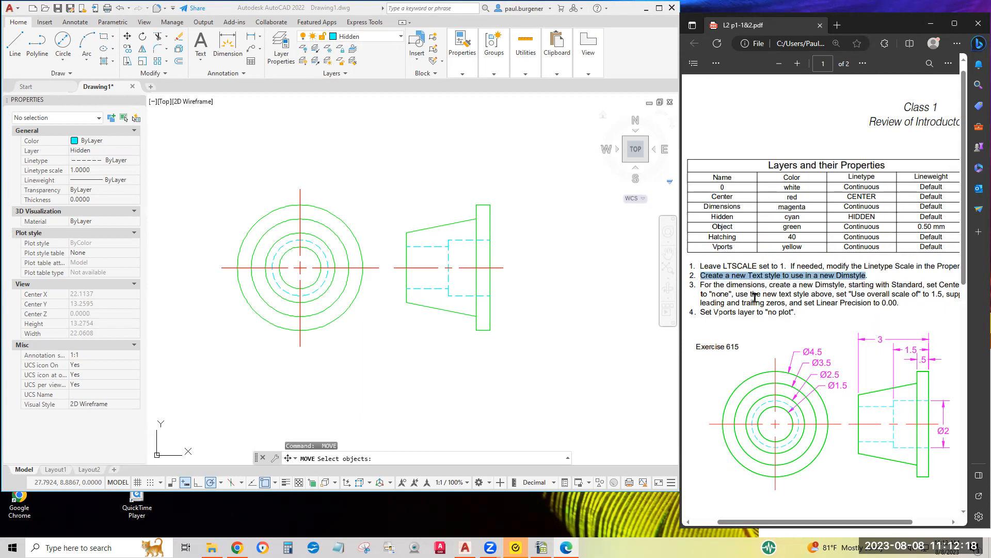
drag(718, 265, 784, 264)
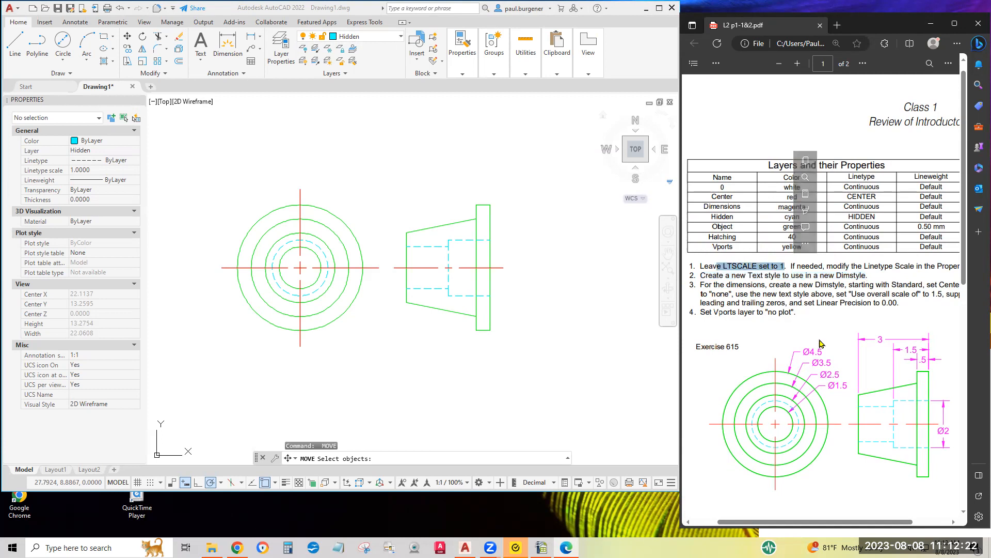
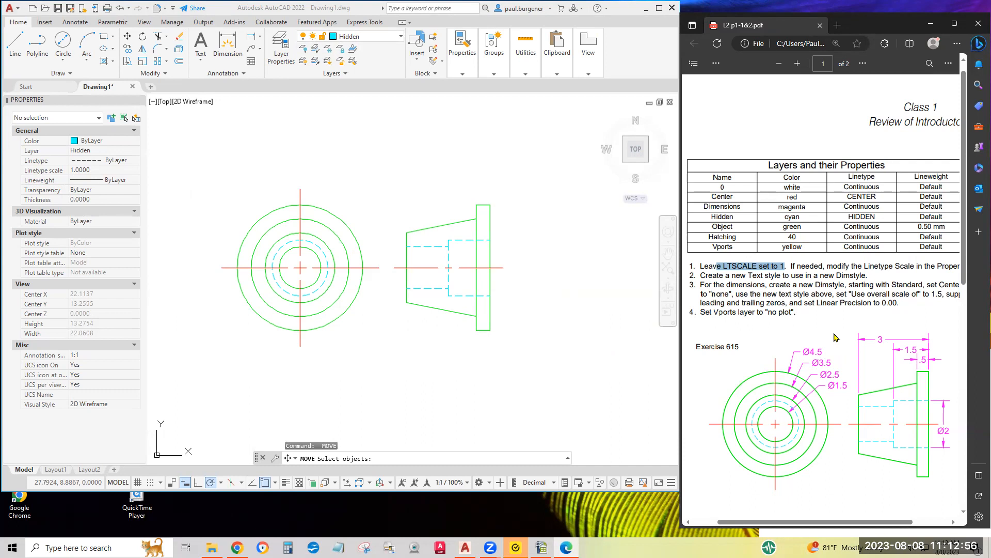
drag(699, 273, 873, 275)
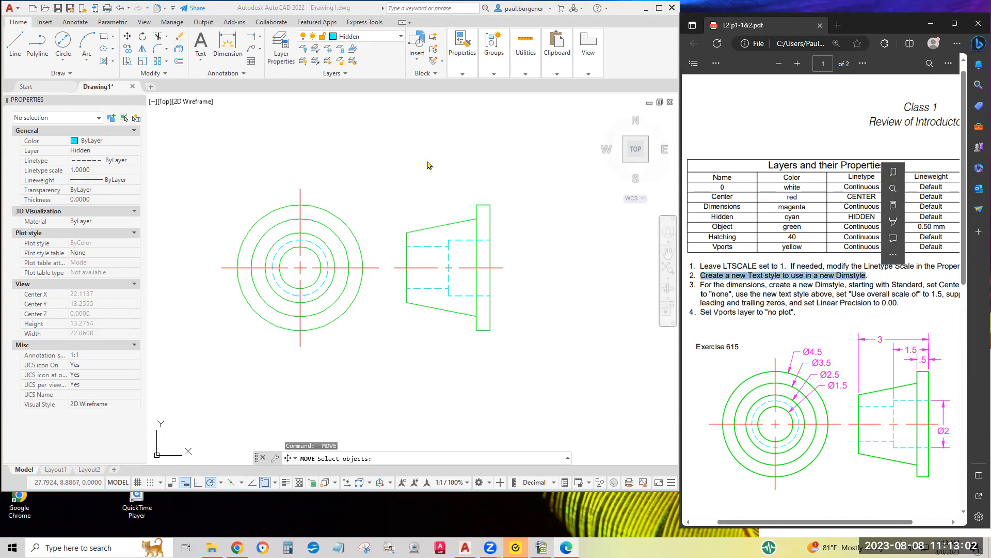
- Return to AutoCAD and create a new text style named Ex 615
click(244, 76)
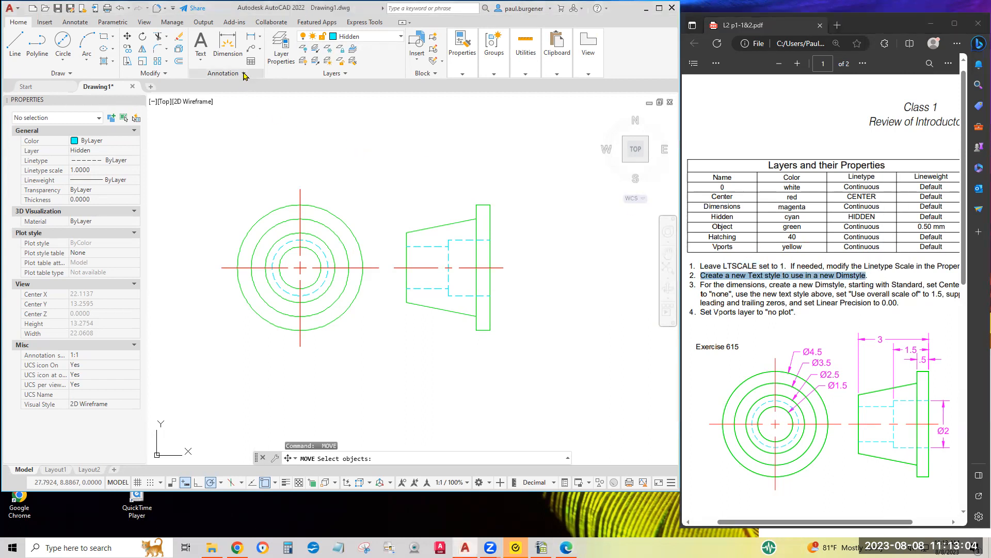
click(245, 75)
click(225, 76)
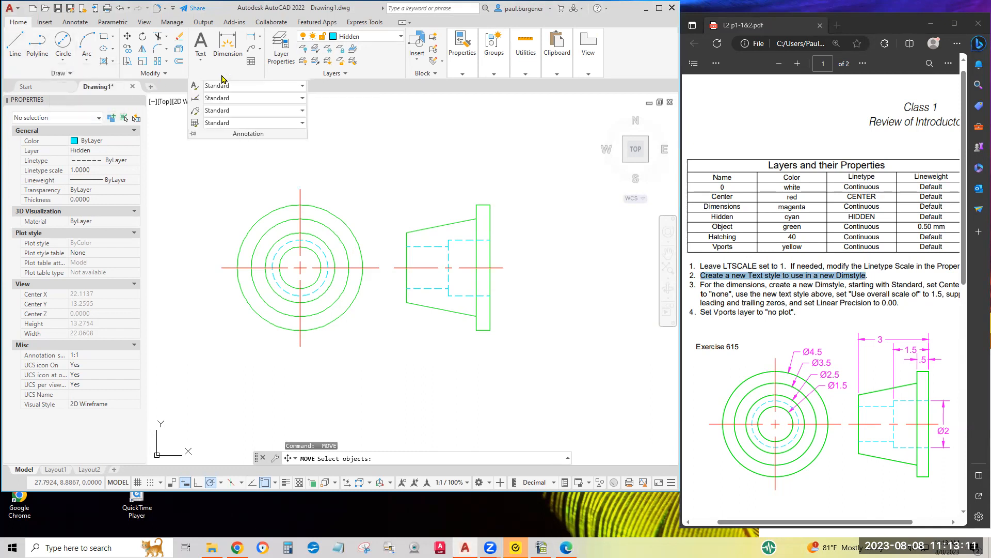
click(194, 89)
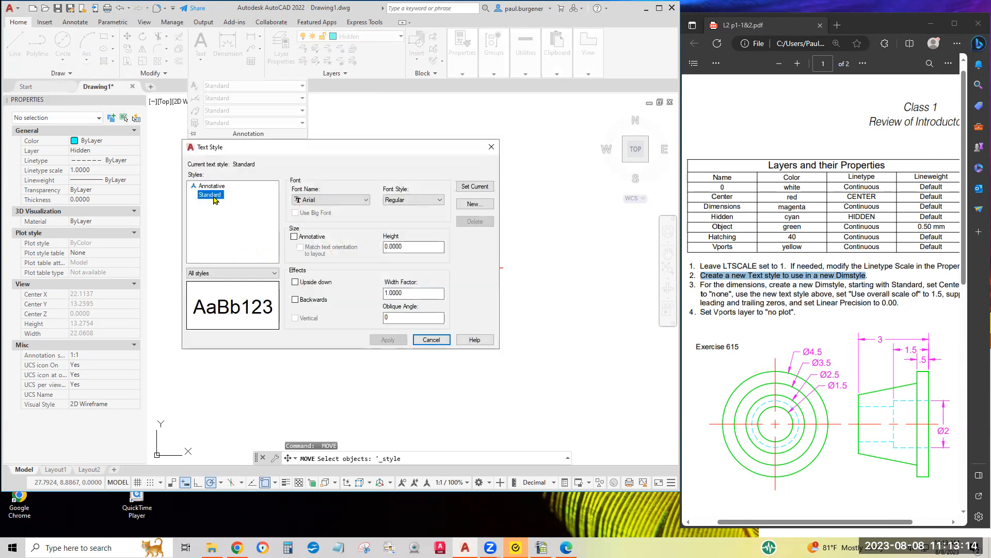
click(474, 204)
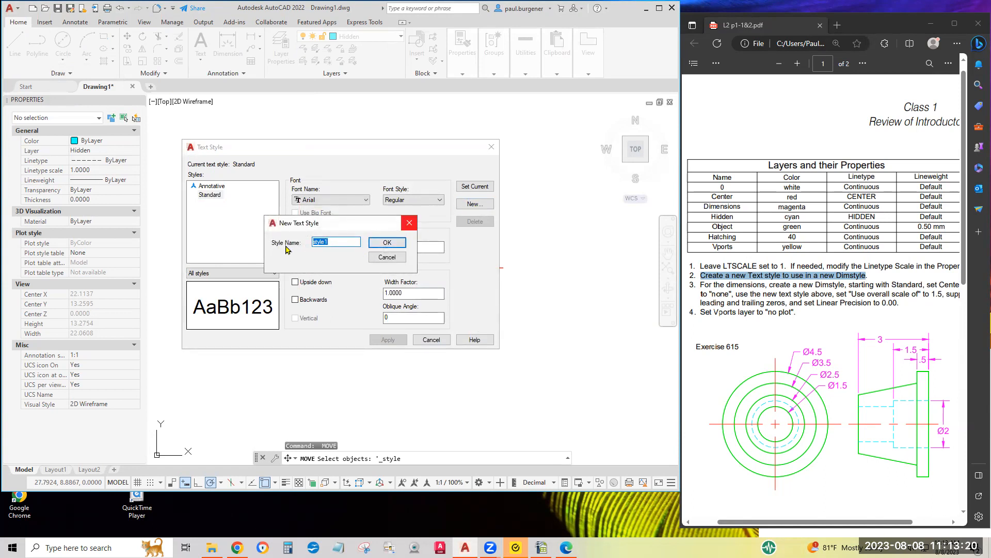
text(Ex)
click(387, 242)
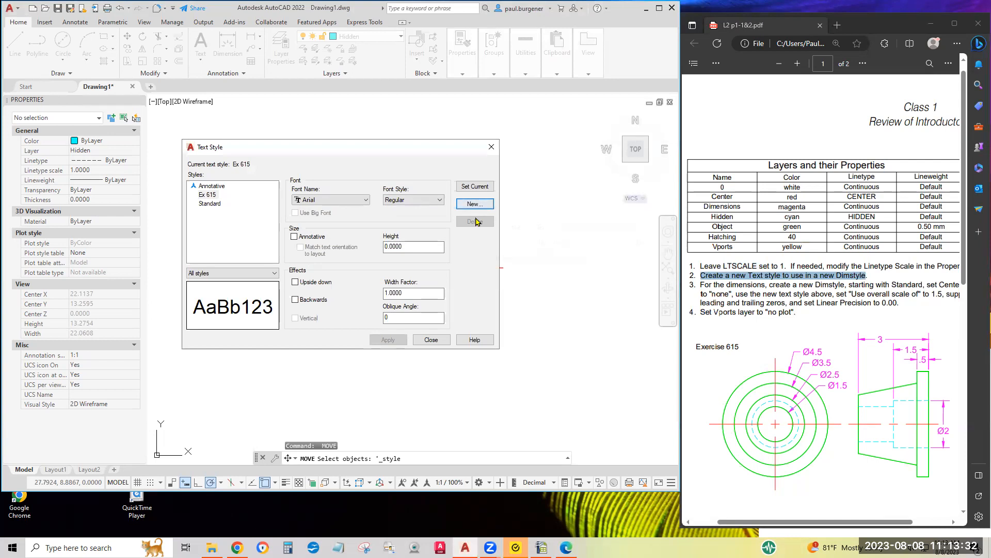
- Give the Ex 615 text style the Dutch801 Rm BT font in Roman style with a width factor of .8
click(366, 200)
mouse_move(405, 231)
mouse_down()
mouse_move(404, 222)
mouse_move(407, 261)
mouse_up()
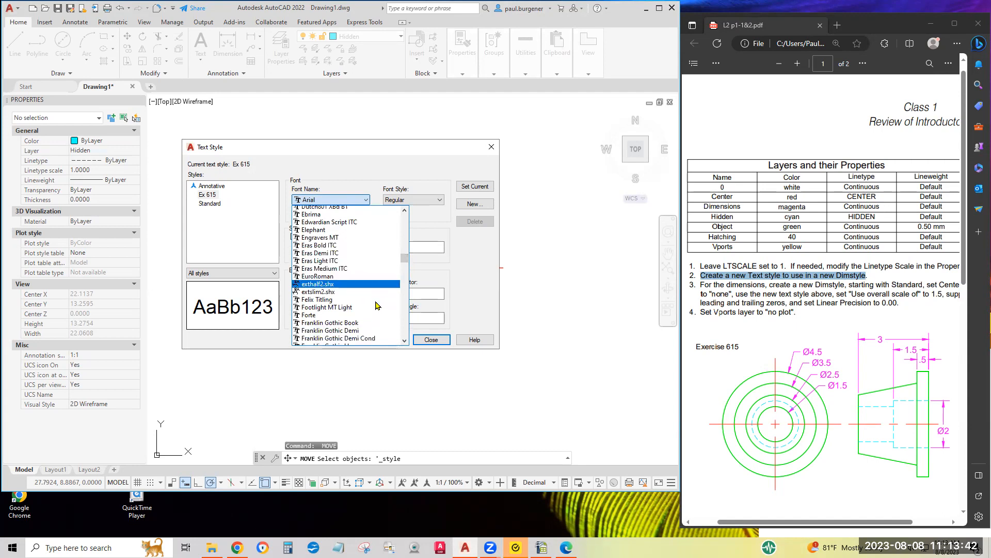
scroll(376, 305, up, 2)
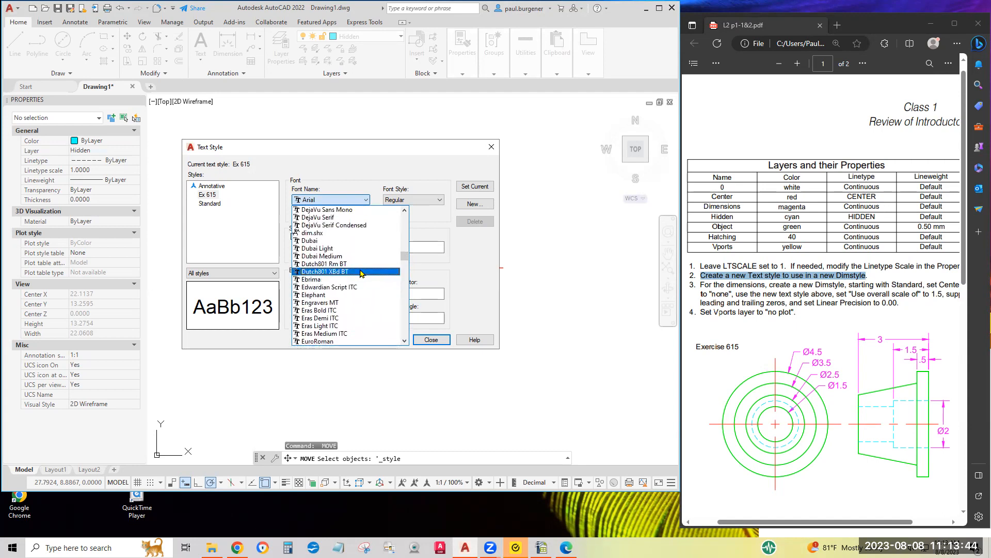
click(332, 264)
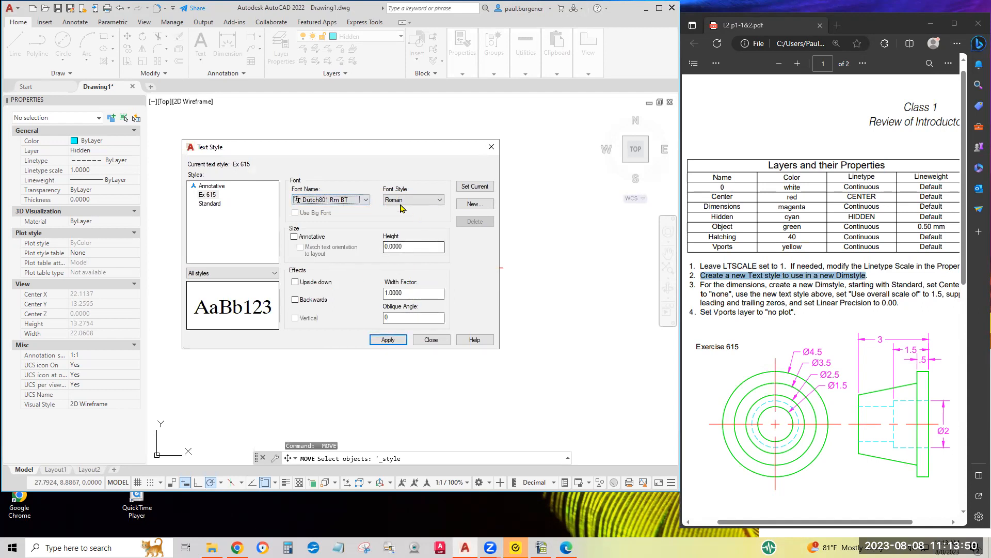
click(440, 201)
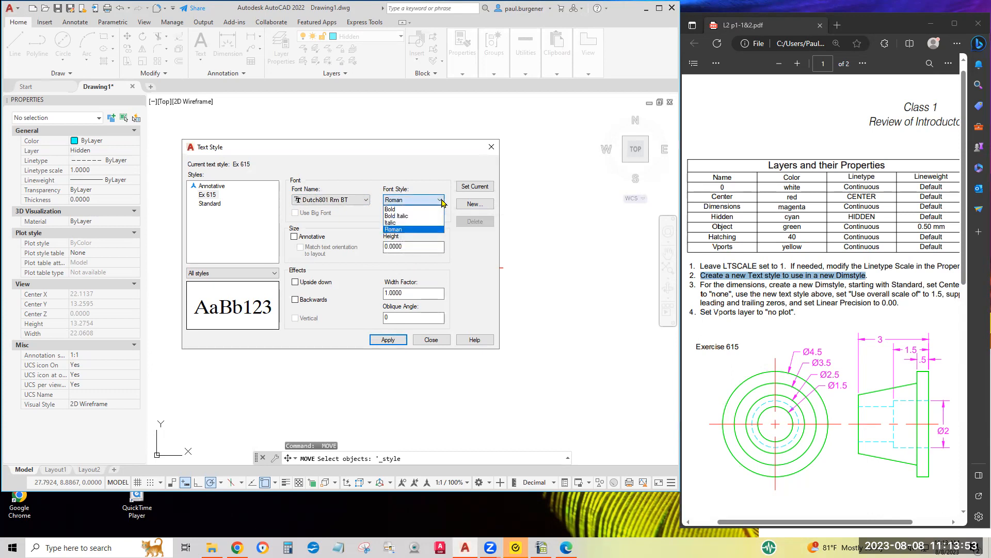
click(408, 231)
double_click(410, 292)
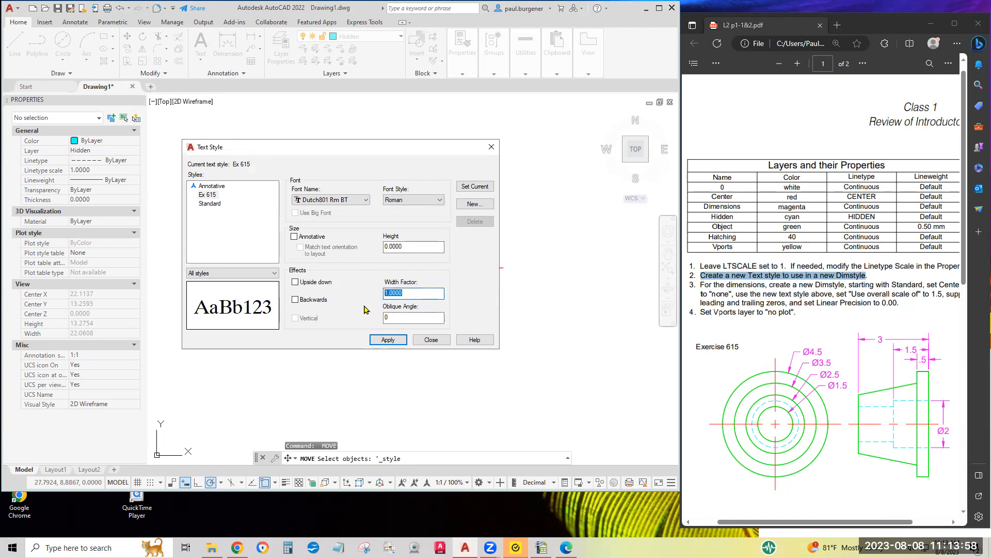
key(BackSpace)
text(.8)
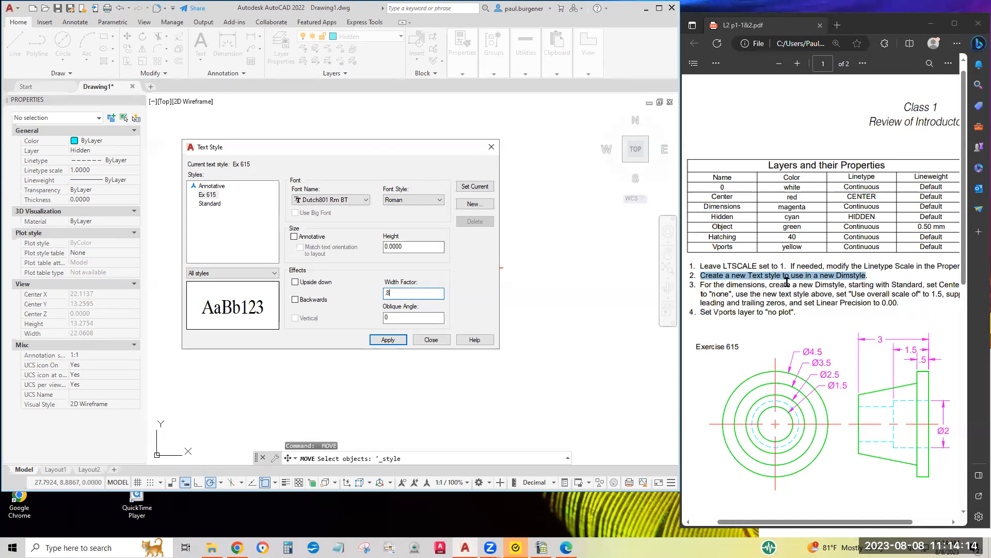
- Save Ex 615 as the current text style and make Dimensions the current layer
mouse_move(698, 276)
mouse_down()
mouse_move(857, 275)
mouse_move(883, 284)
mouse_move(874, 275)
mouse_up()
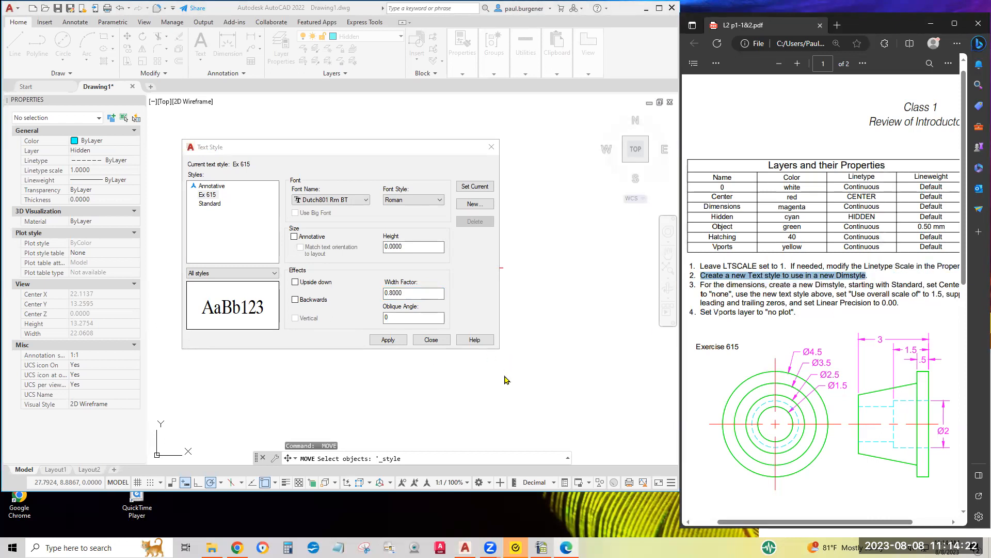
click(477, 186)
click(345, 272)
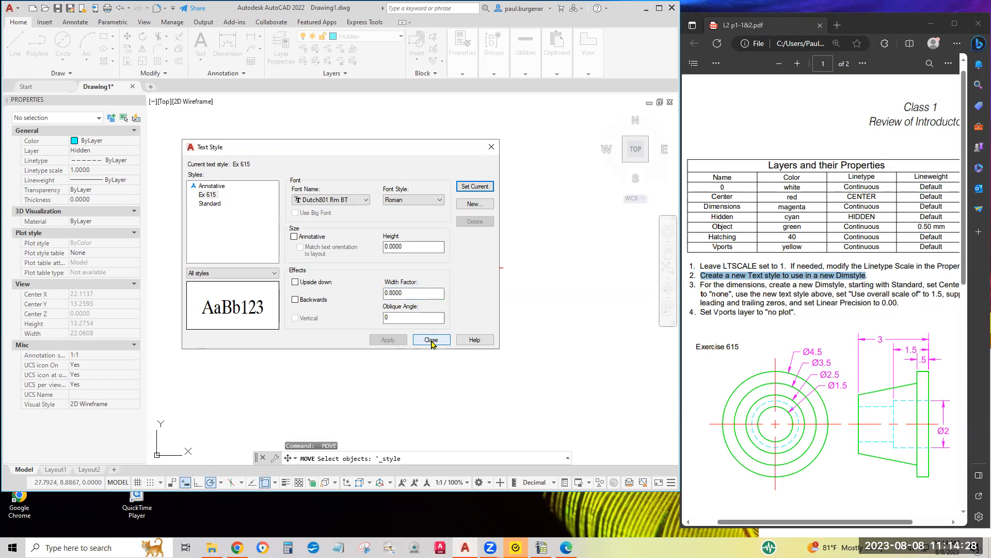
click(431, 340)
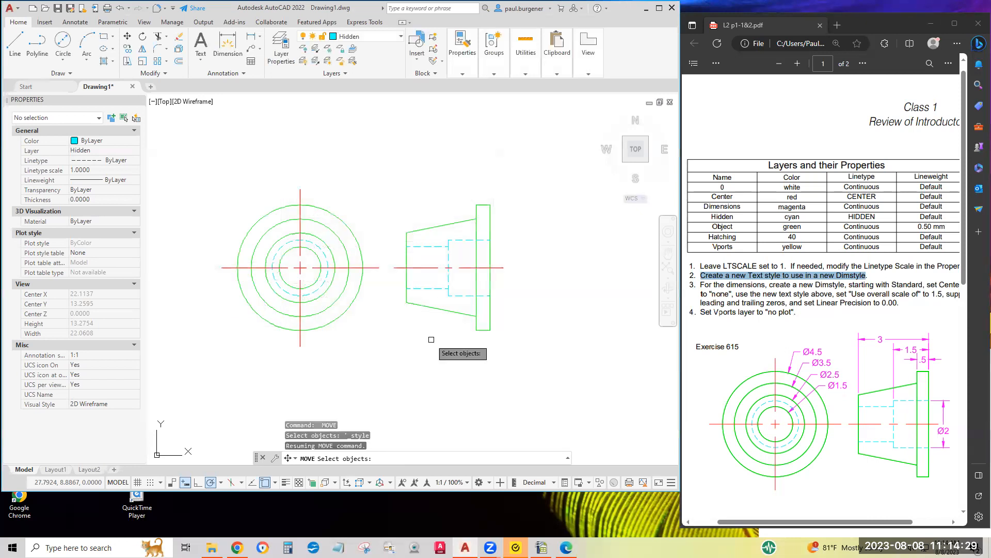
click(349, 38)
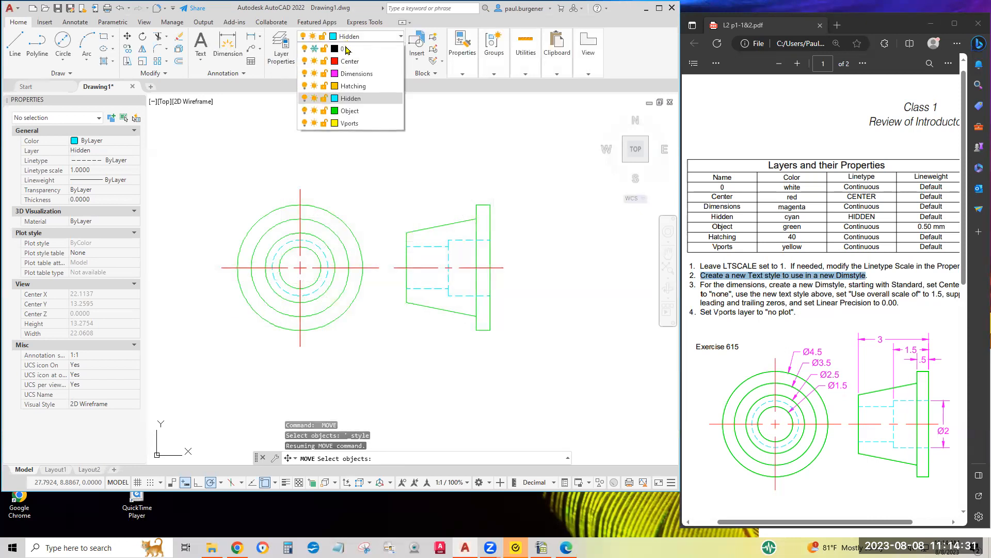
click(352, 75)
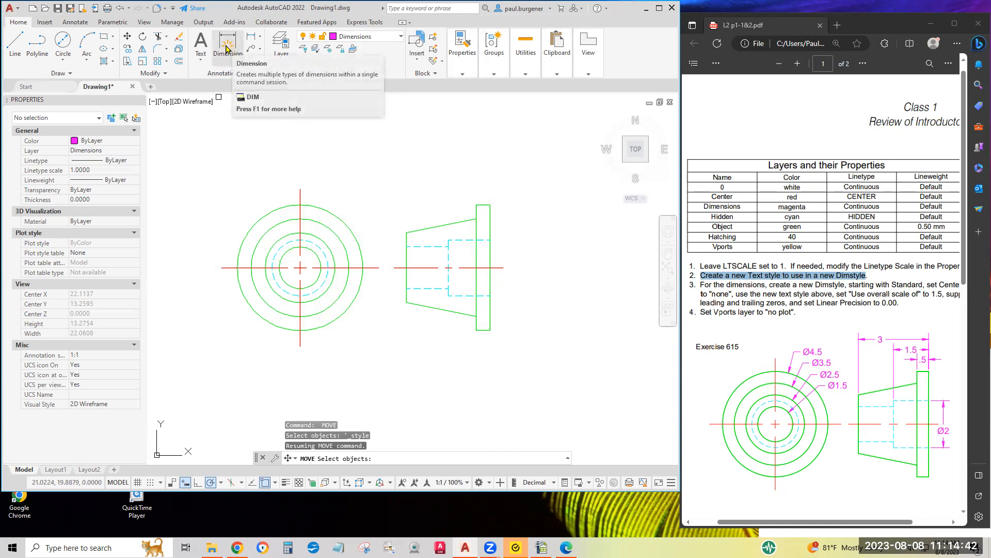
- Dimension the diameter of the outermost circle in the circular view, placing the text above and to the right of the circle
click(259, 36)
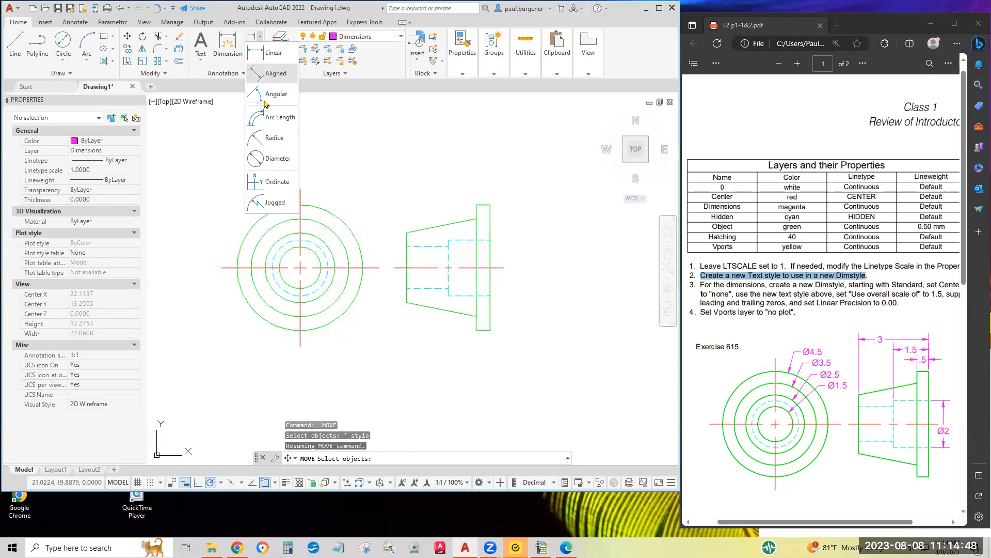
click(228, 47)
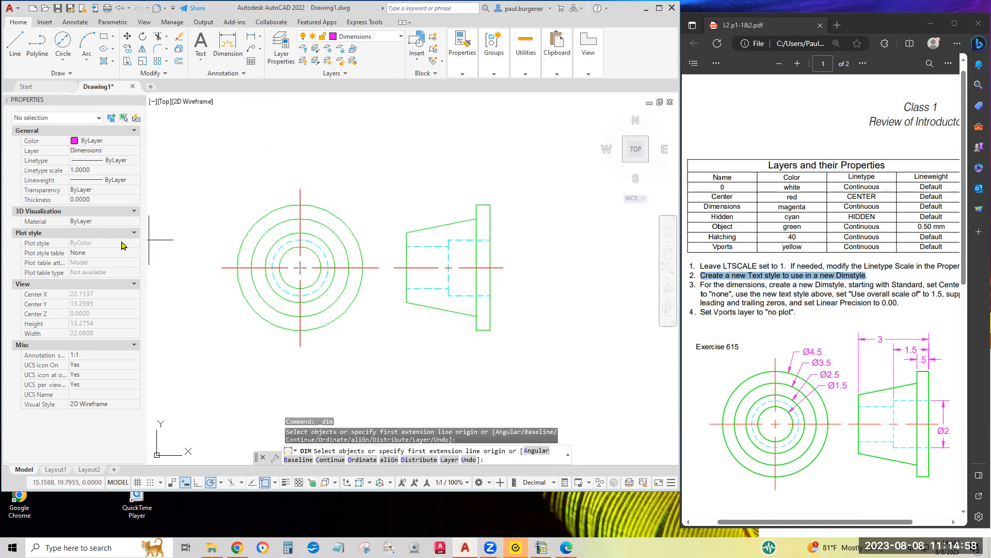
click(320, 206)
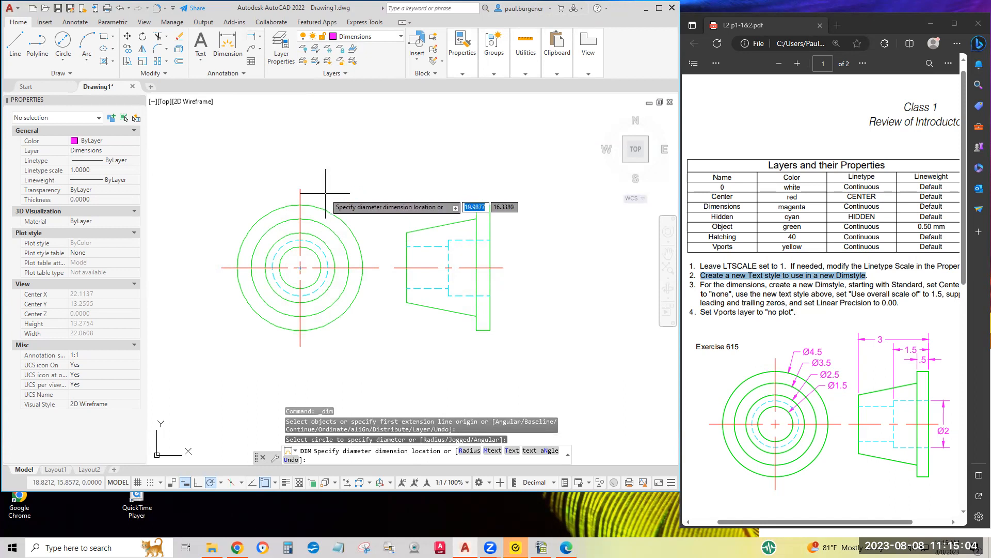
click(326, 185)
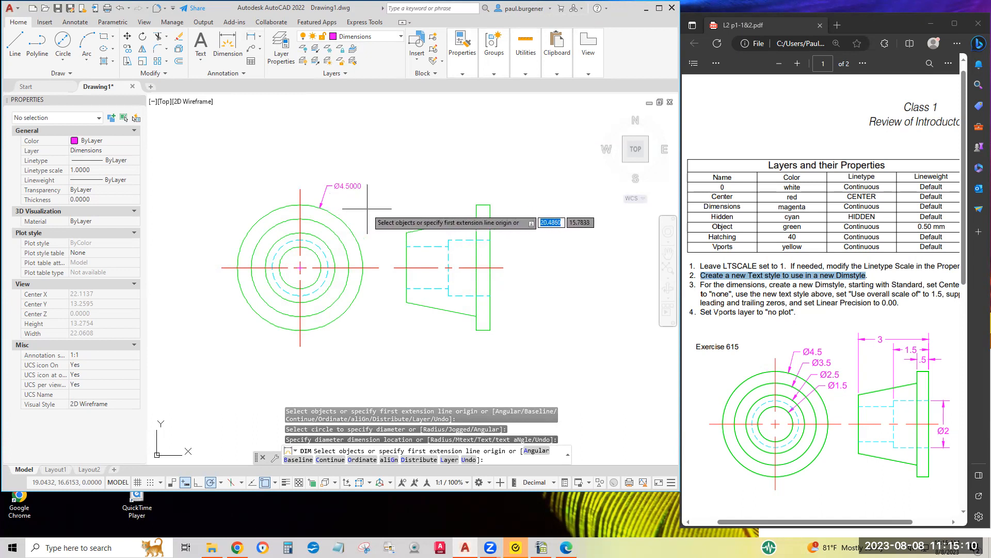
- Create a new dimension style named Ex 615 starting from Standard, checking the dimension style note in the exercise PDF
click(245, 75)
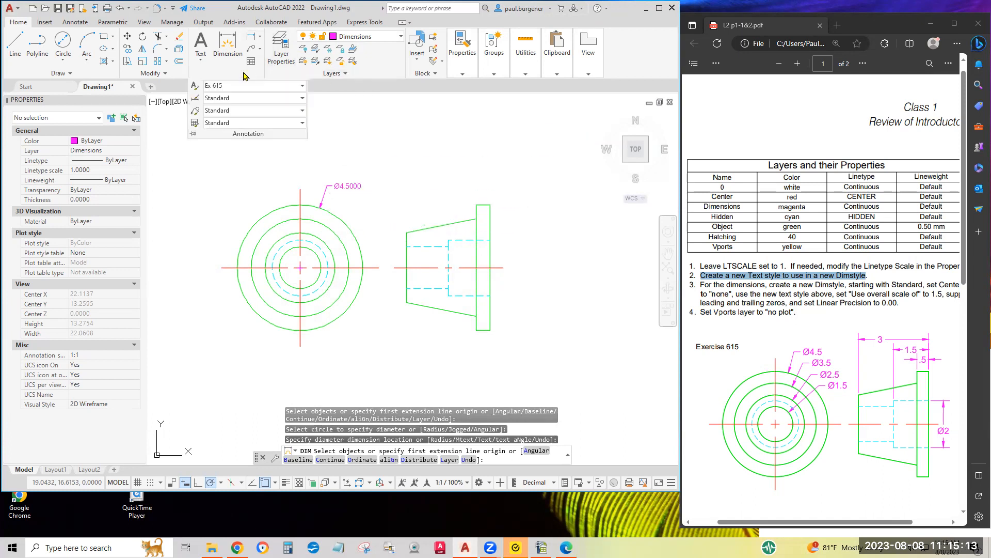
click(196, 102)
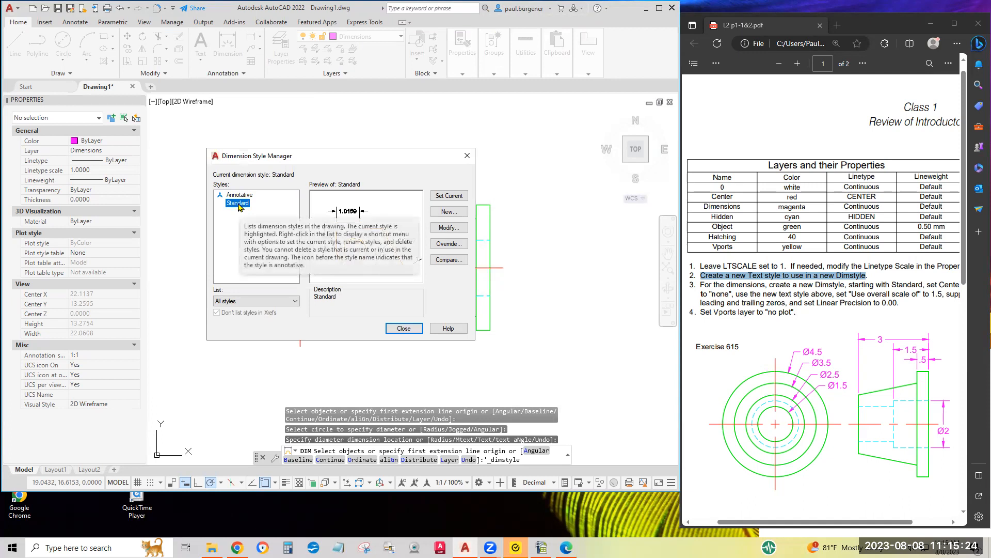
click(449, 212)
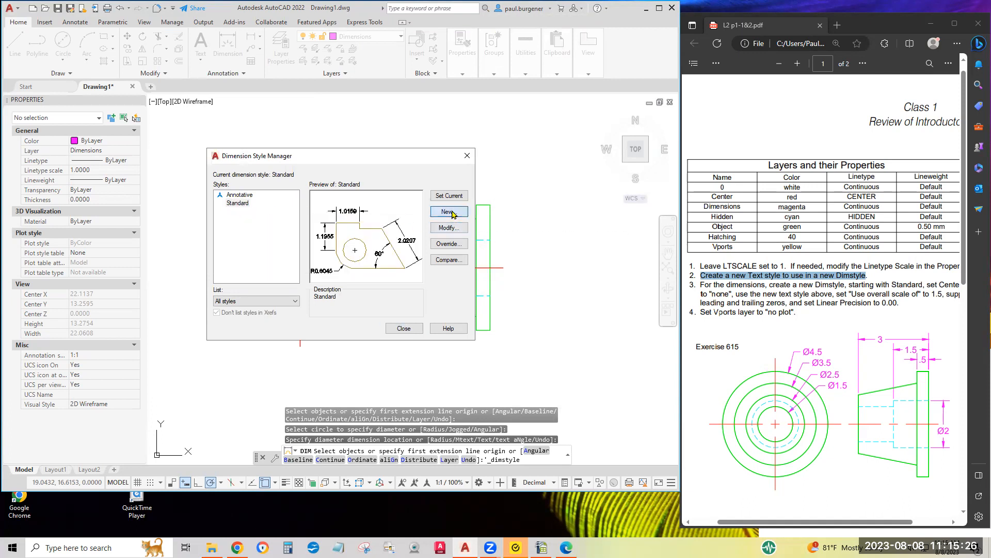
text(Ex 615)
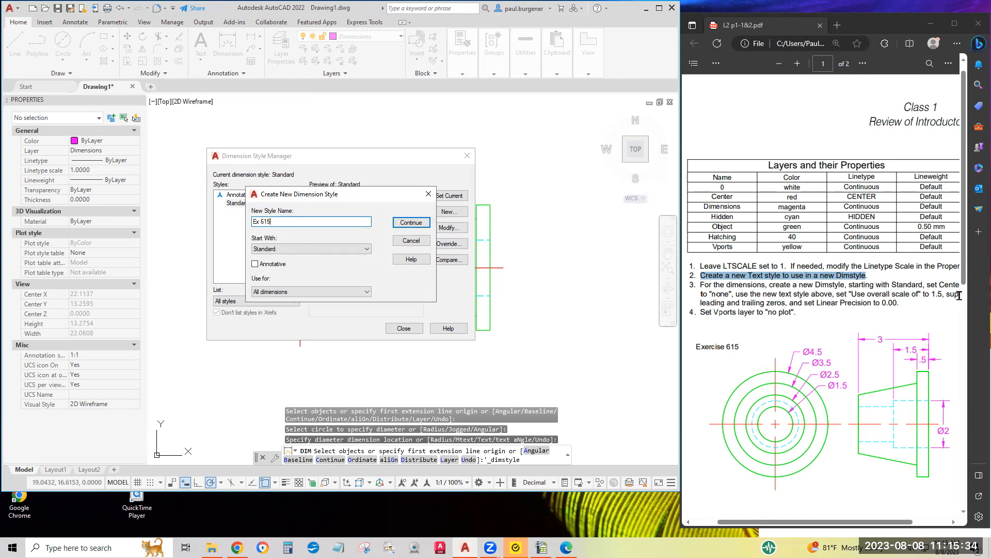
click(851, 332)
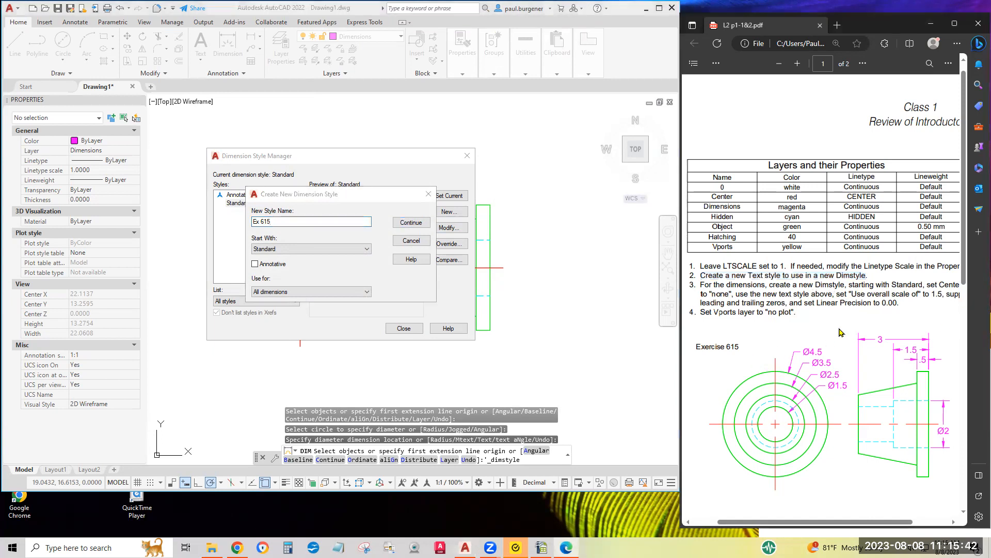
ctrl+scroll(873, 289, down, 1)
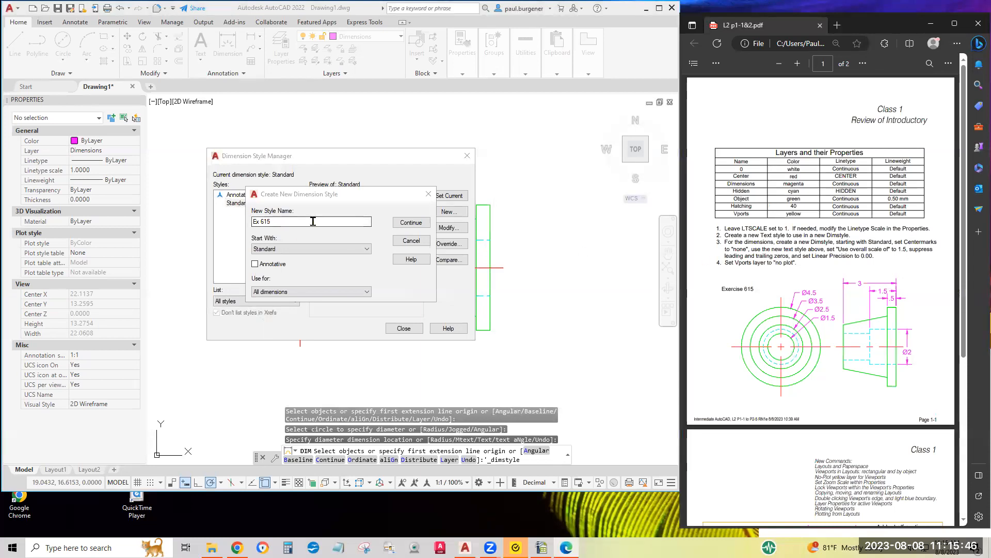
click(413, 223)
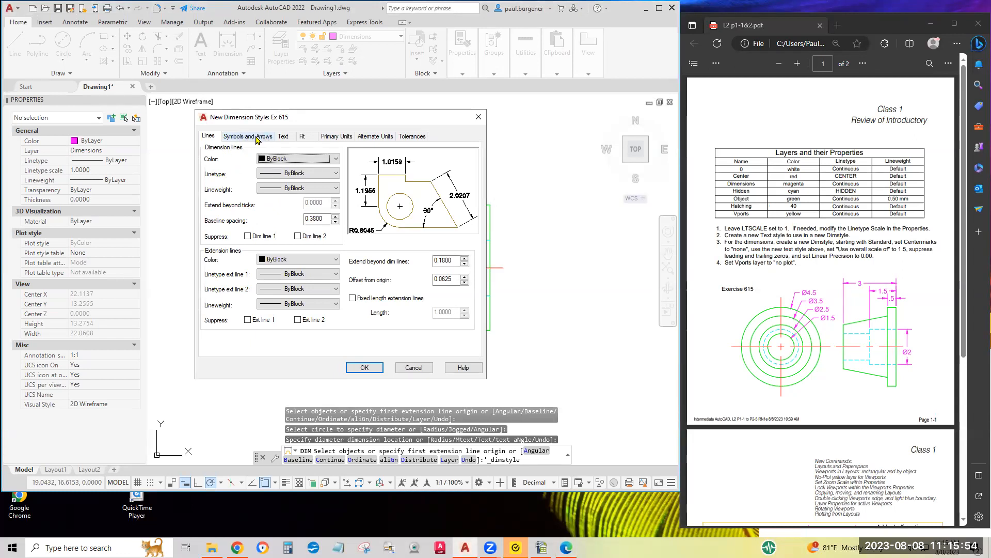
- Set the new dimension style's center marks to None and its text style to Ex 615
click(245, 136)
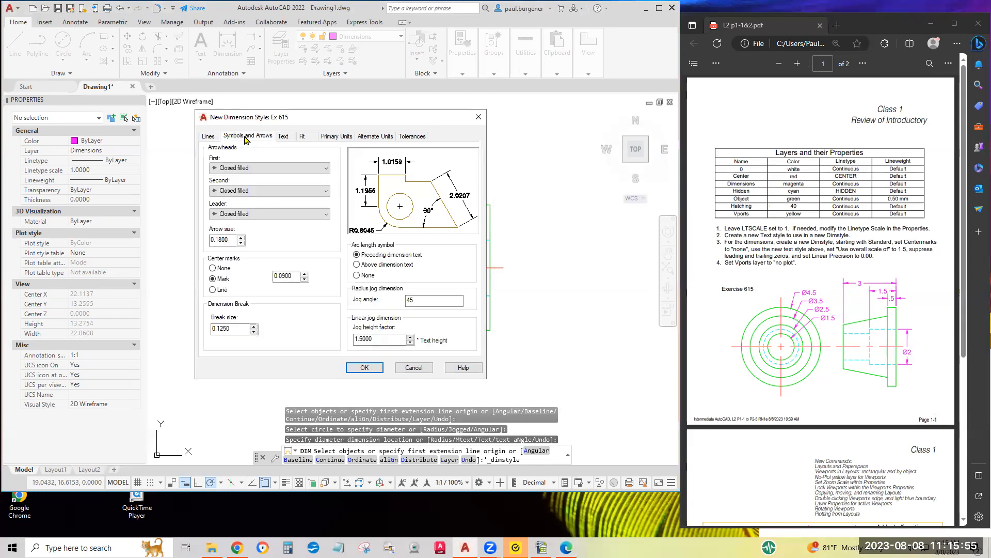
click(212, 268)
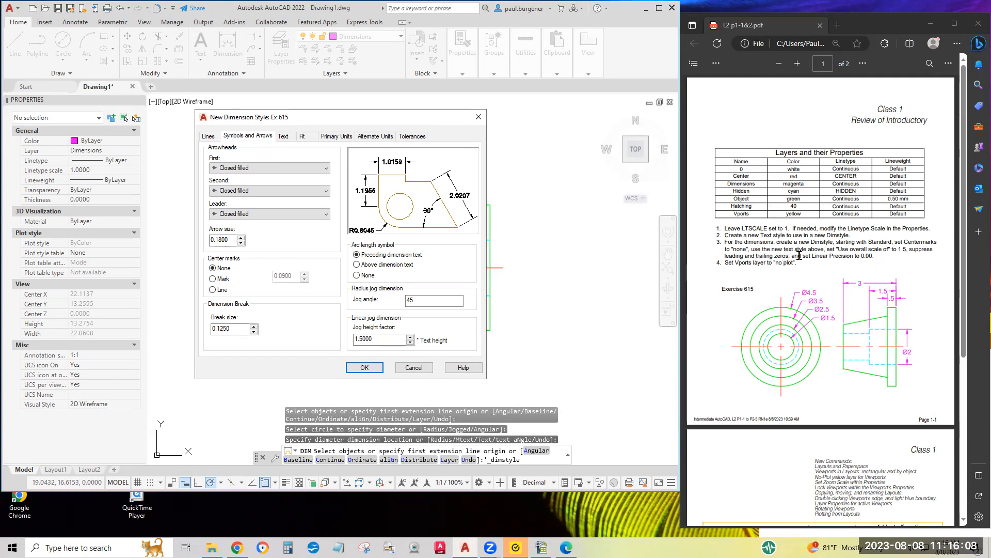
click(286, 137)
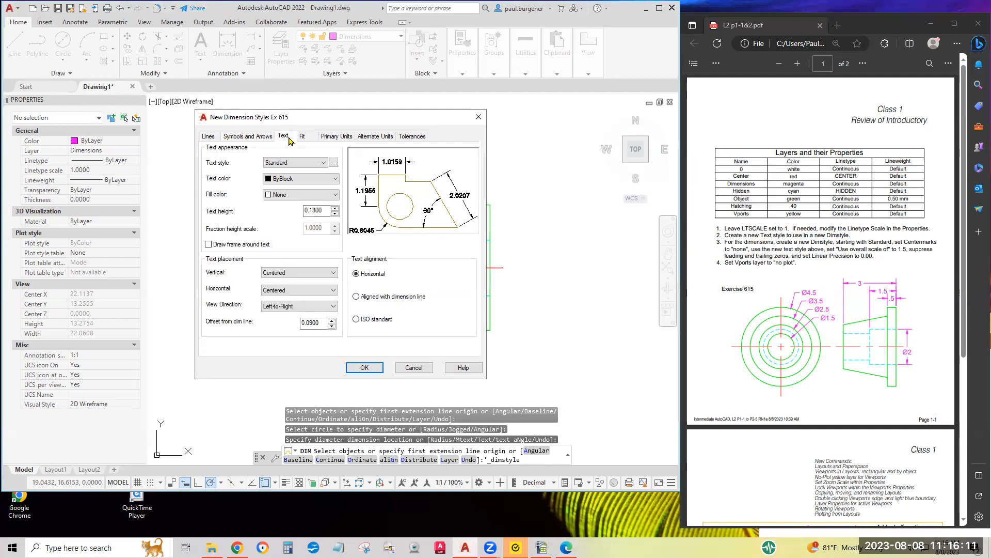
click(288, 164)
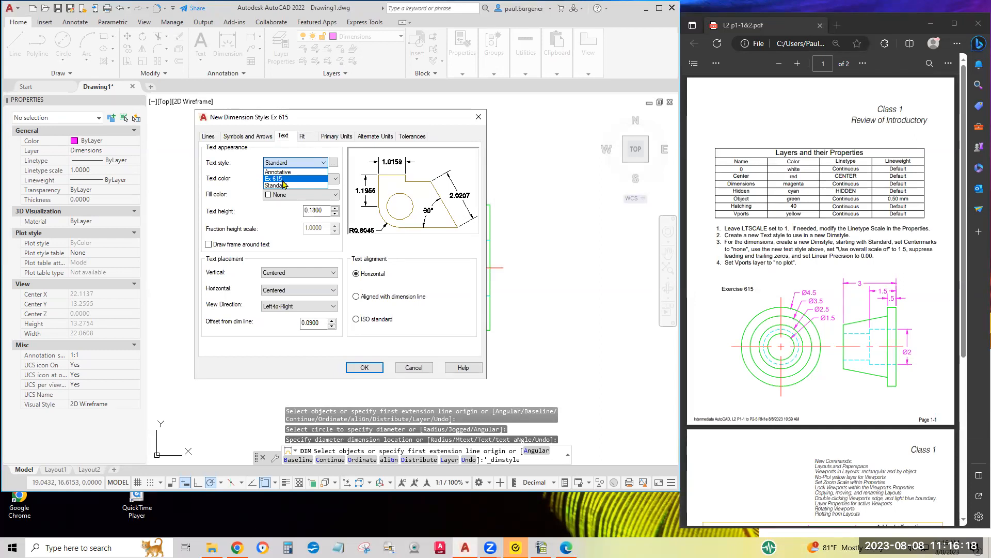
click(283, 181)
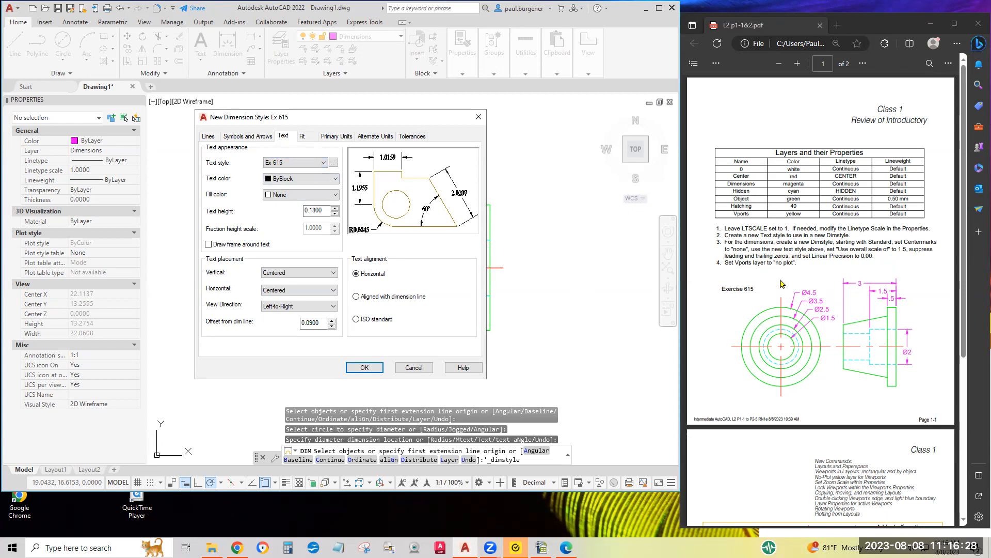
- Set the dimension style's overall scale for dimension features to 1.5
click(311, 137)
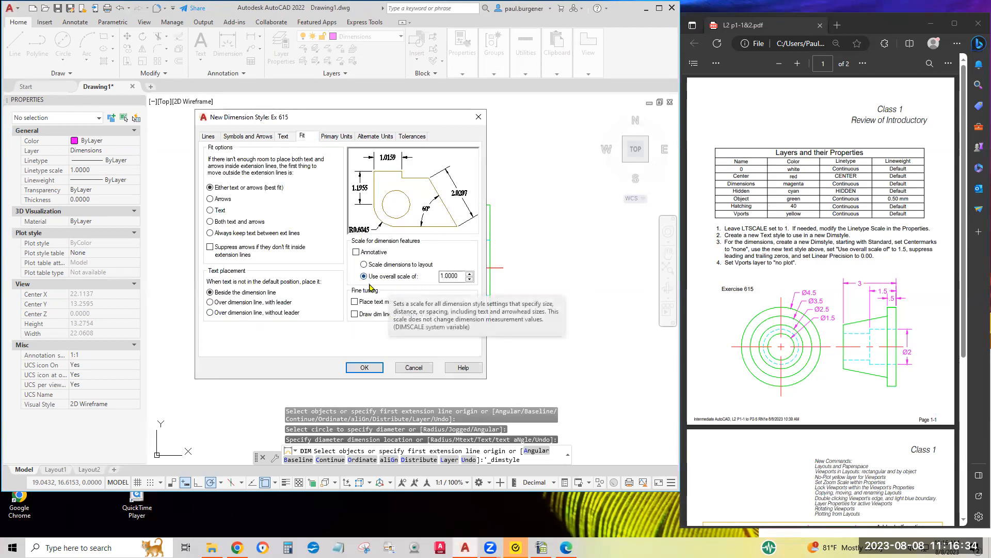
drag(459, 278, 433, 278)
text(1.5)
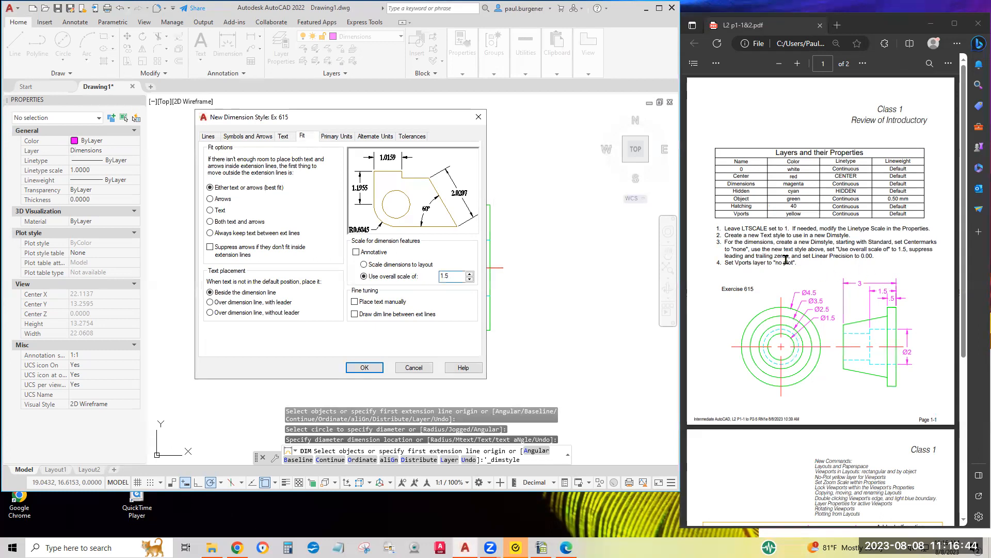
- Suppress leading and trailing zeros for linear dimensions and set the linear precision to 0.00 in the dimension style
click(343, 139)
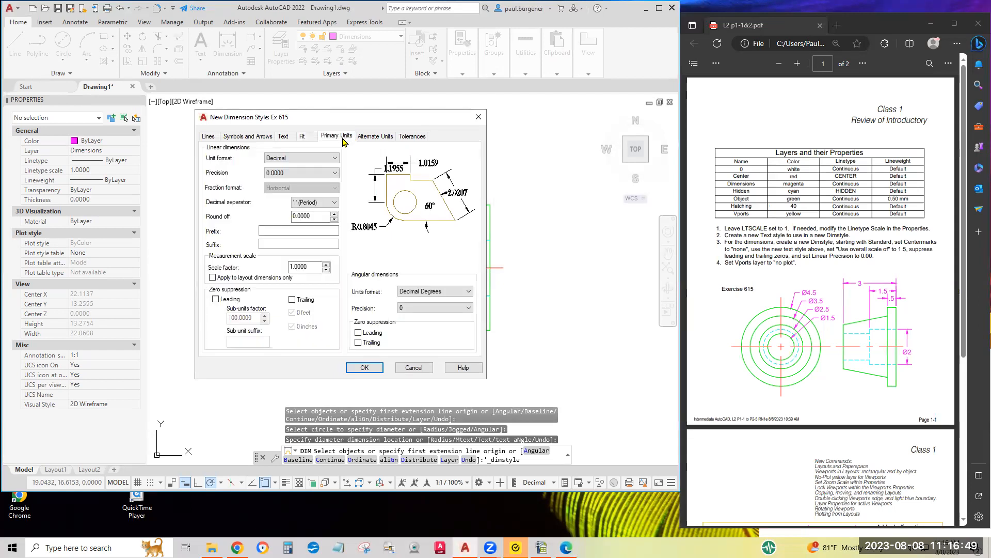
click(216, 299)
click(292, 299)
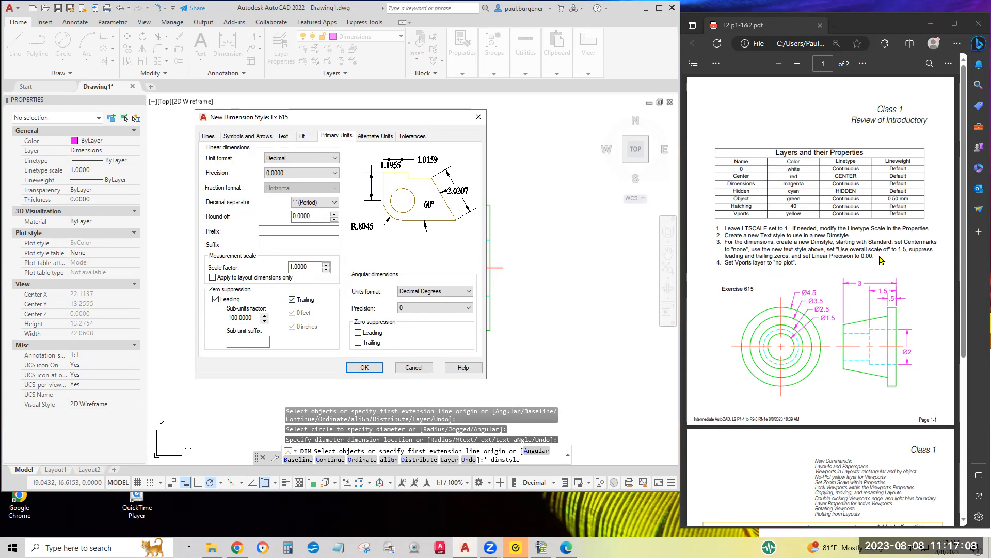
click(289, 176)
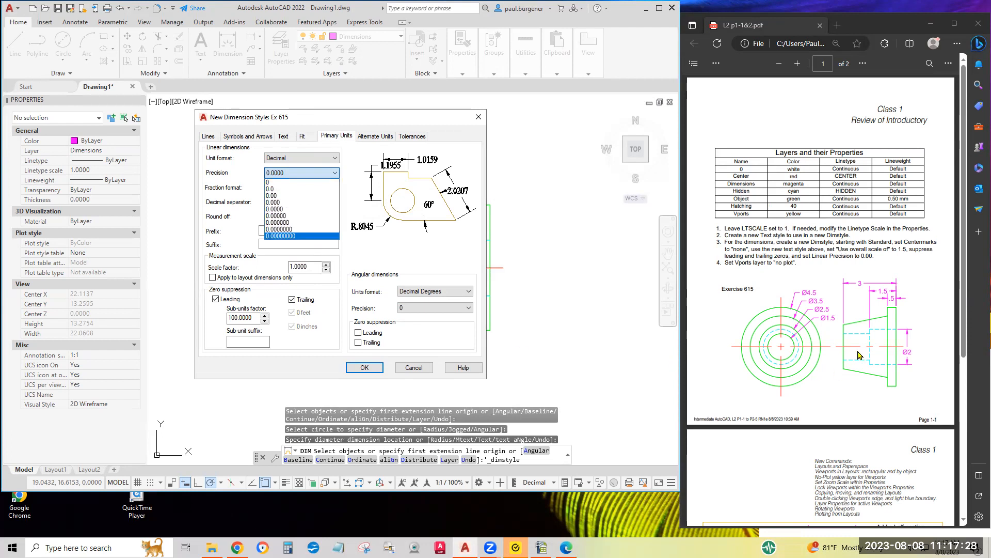
click(284, 197)
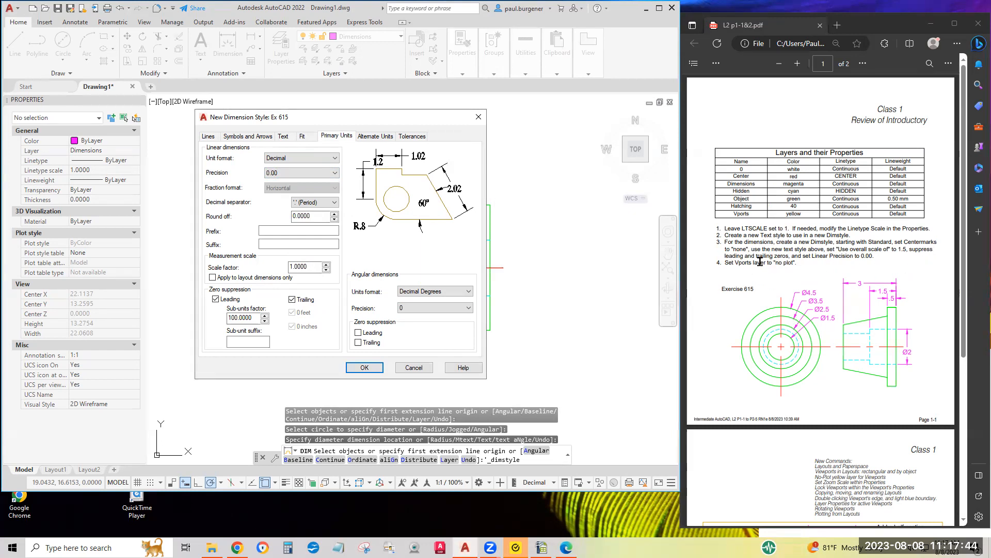
click(303, 137)
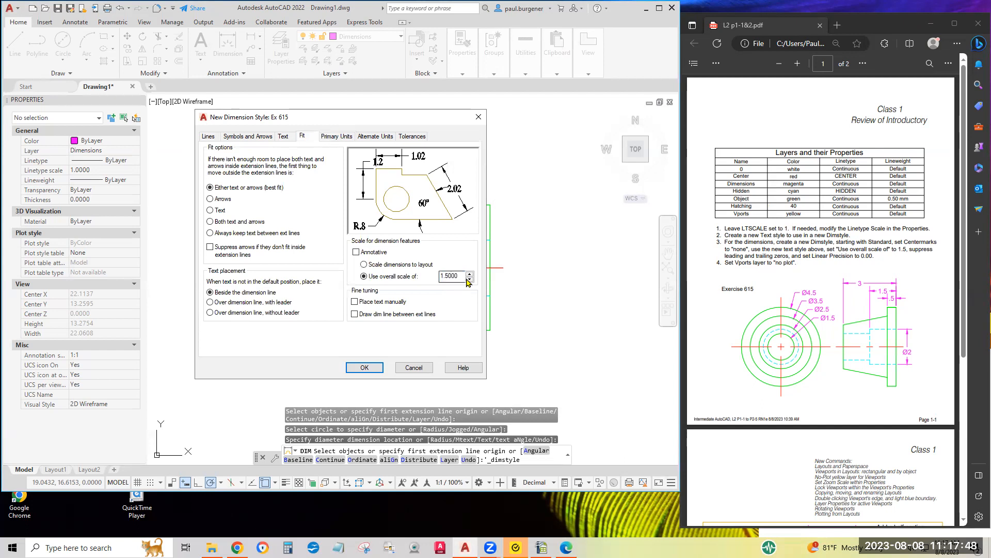
click(364, 370)
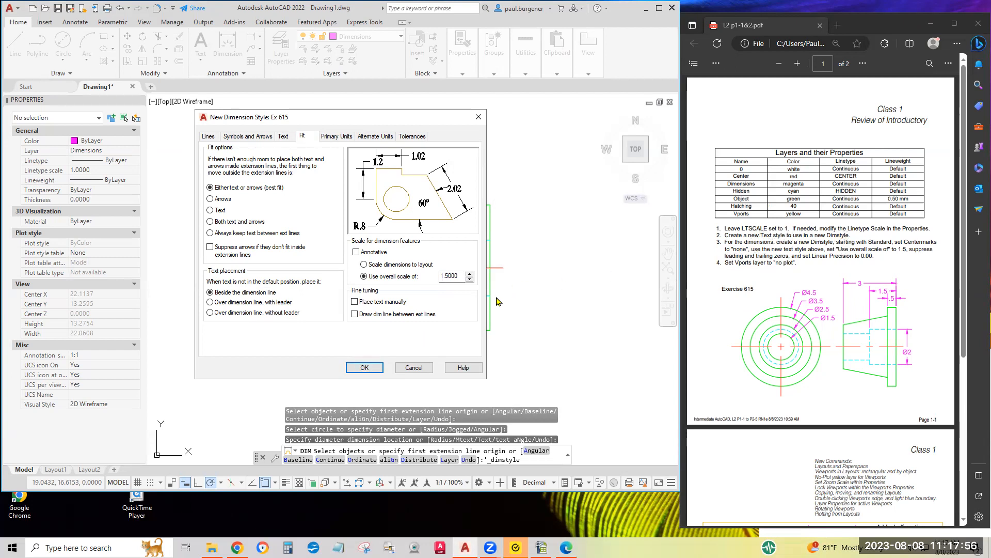
- Finish creating the Ex 615 dimension style with an overall scale of 1.5 and end the running dimension command
click(364, 368)
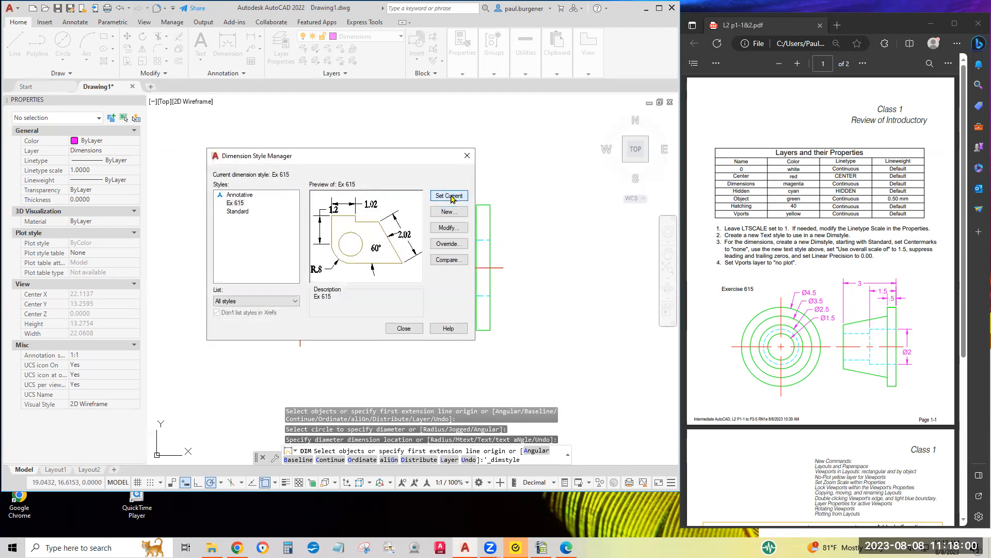
click(403, 330)
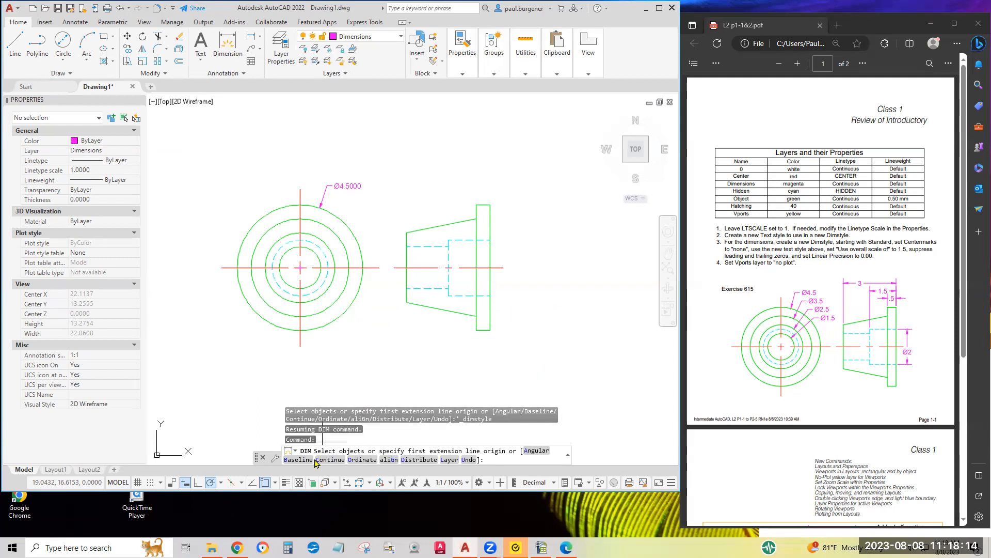
key(Return)
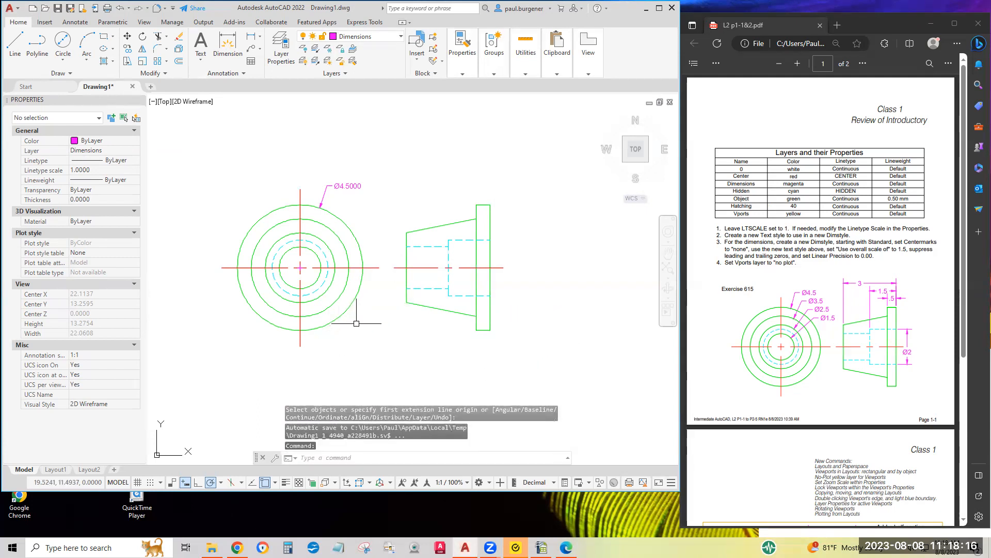
- Assign the Ex 615 dimension style to the existing diameter dimension on the outermost circle
click(340, 185)
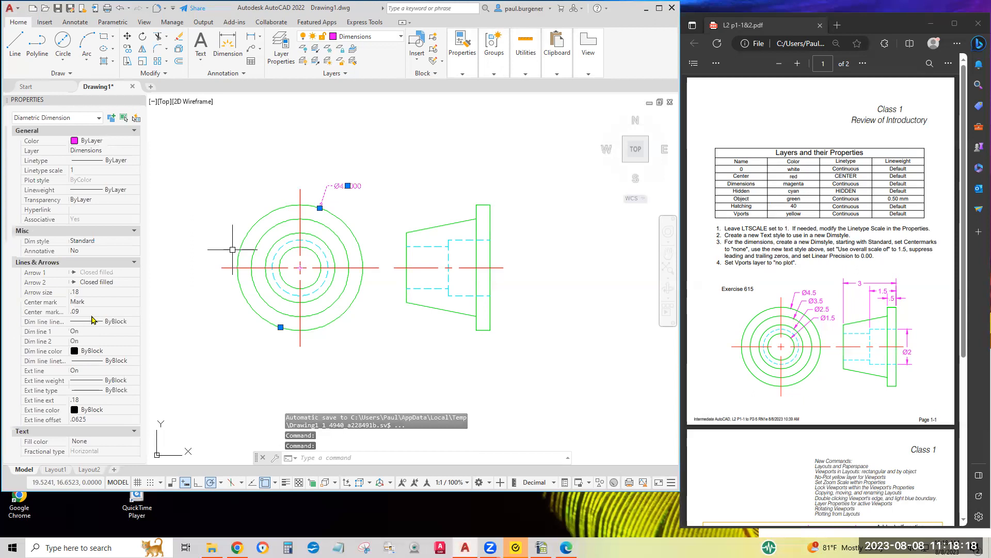
click(104, 241)
click(103, 260)
key(Escape)
scroll(335, 172, up, 5)
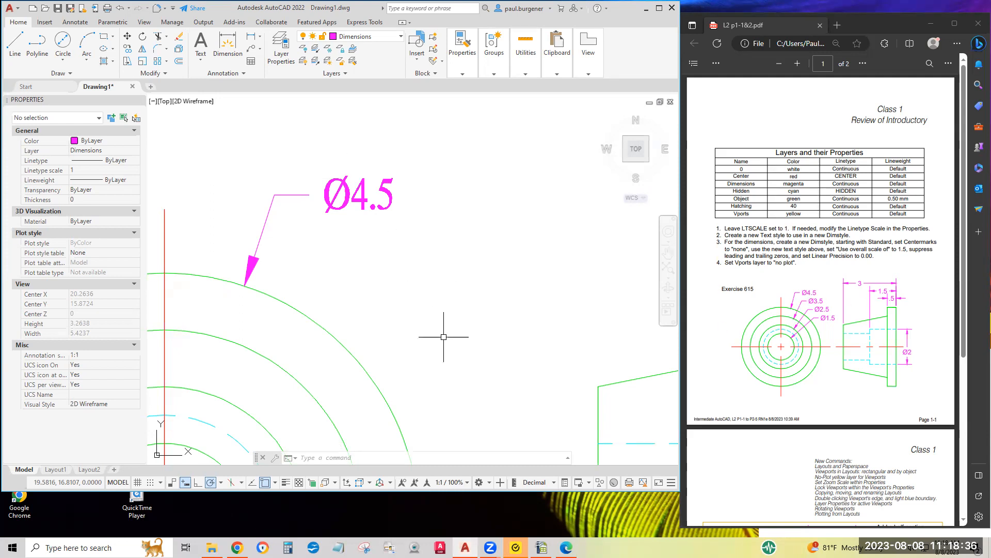
scroll(443, 336, down, 6)
middle_drag(442, 327, 366, 204)
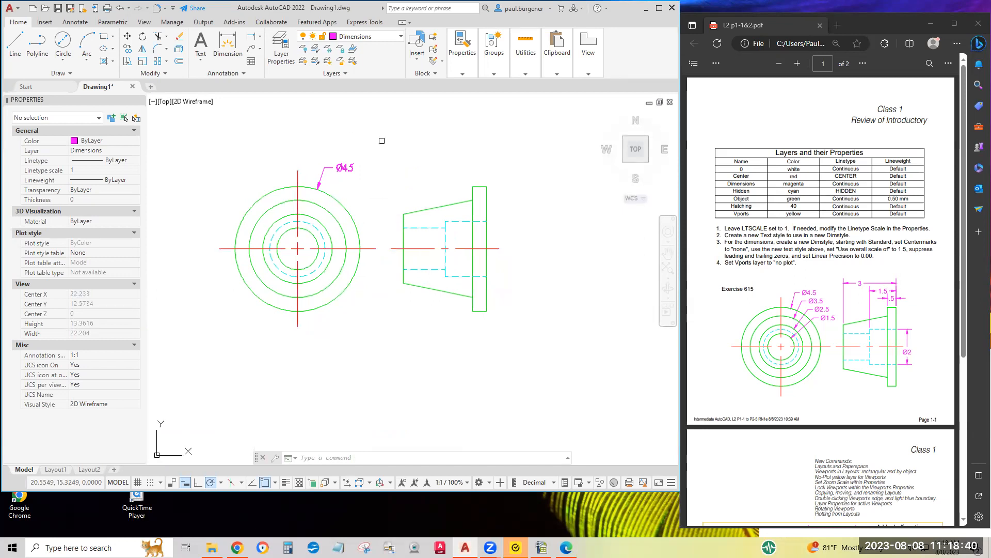
- Add diameter dimensions to the second and third largest circles of the front view, stacking their text below the outermost circle's dimension
click(221, 42)
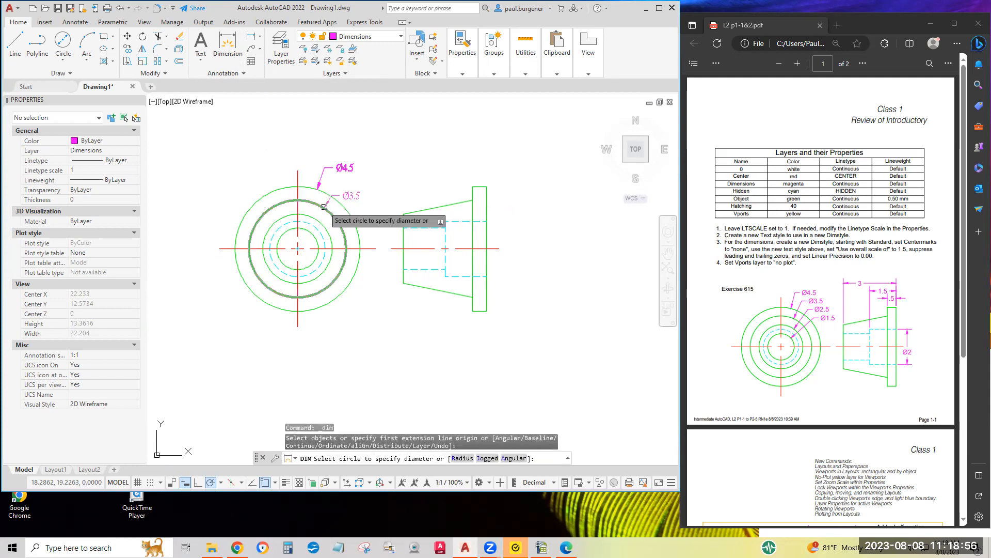
click(323, 205)
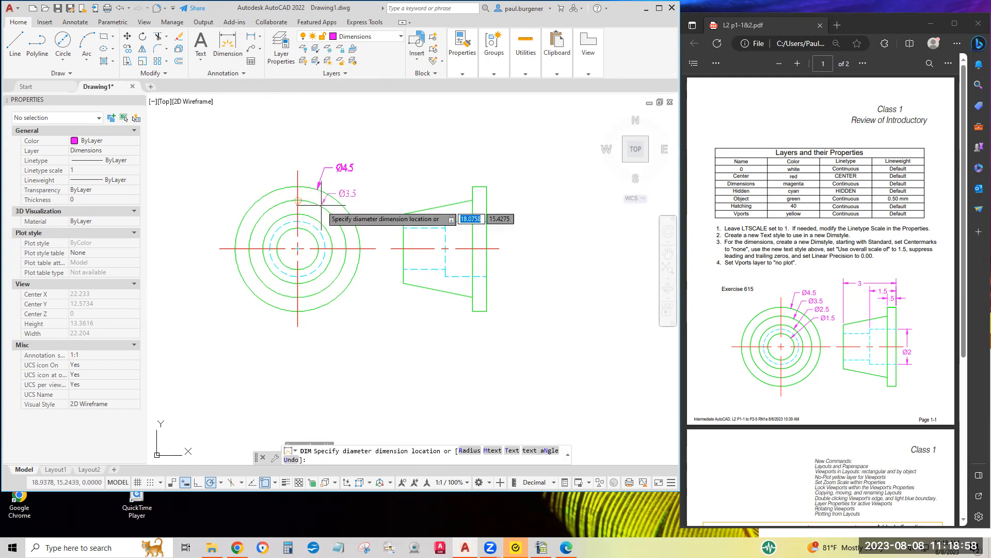
click(341, 180)
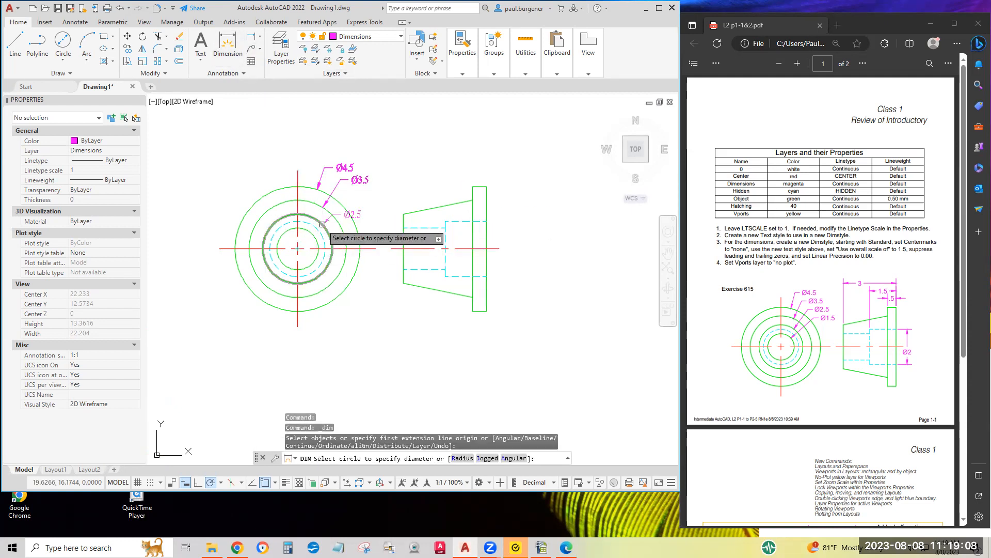
click(322, 224)
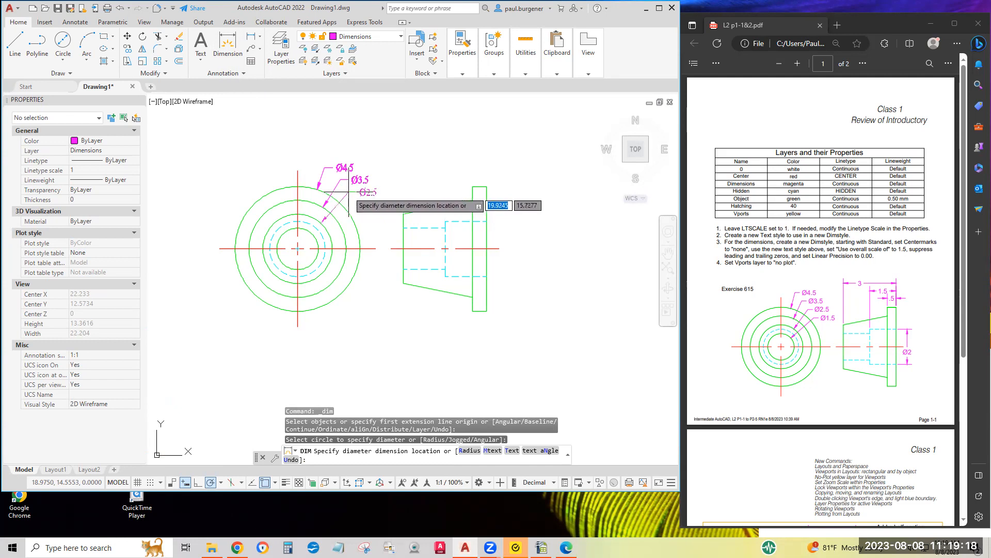
click(351, 193)
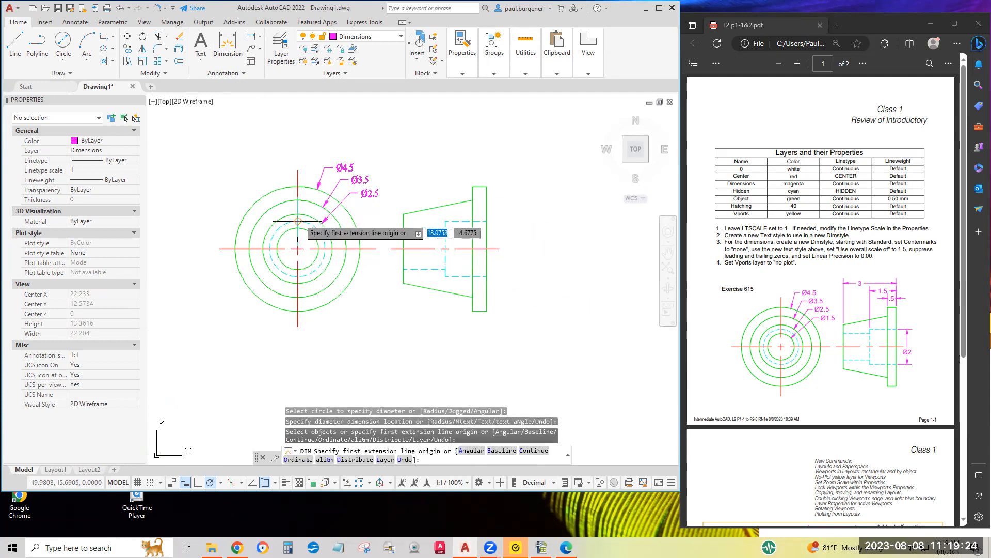
click(265, 261)
key(Escape)
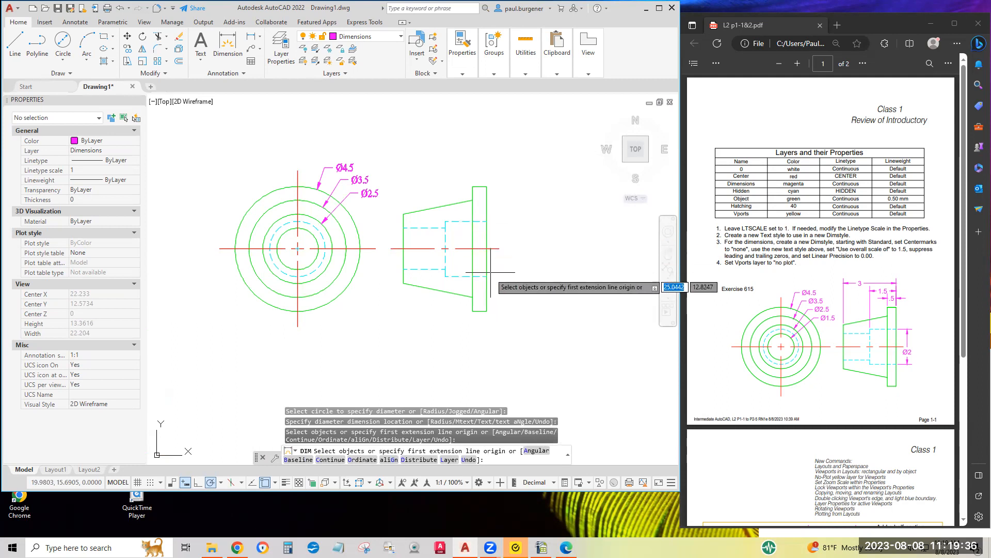
- Add a diameter dimension to the innermost circle, placing its text below the other diameter dimensions
click(225, 47)
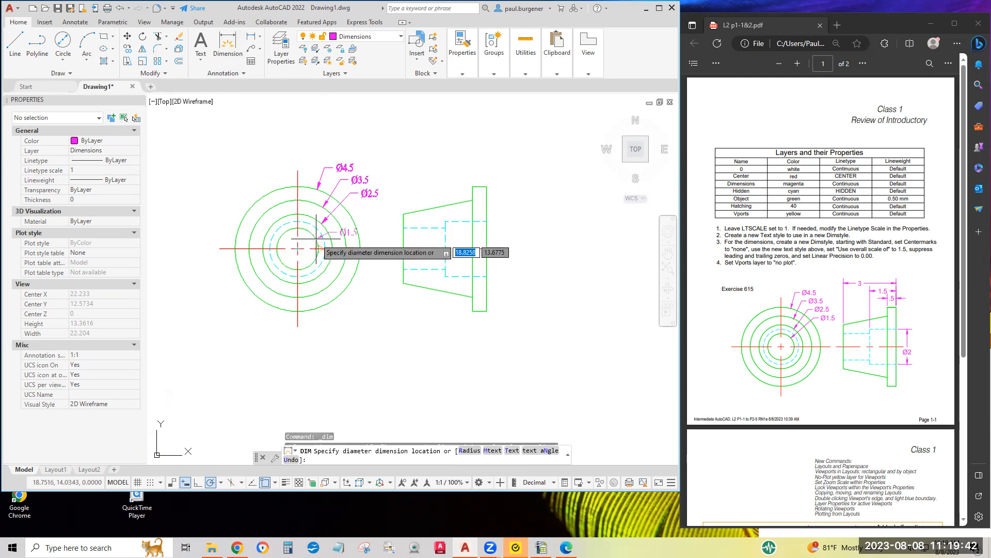
click(315, 241)
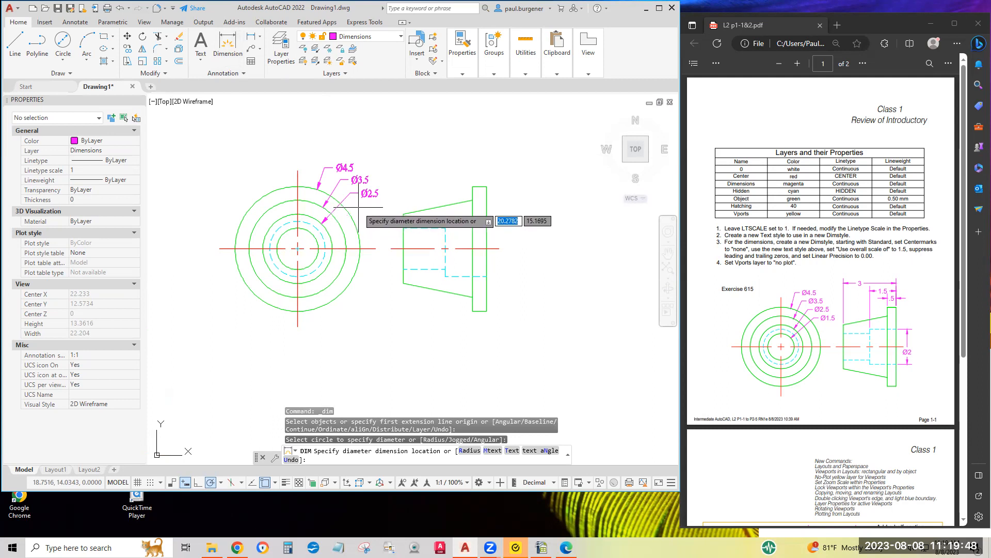
click(358, 206)
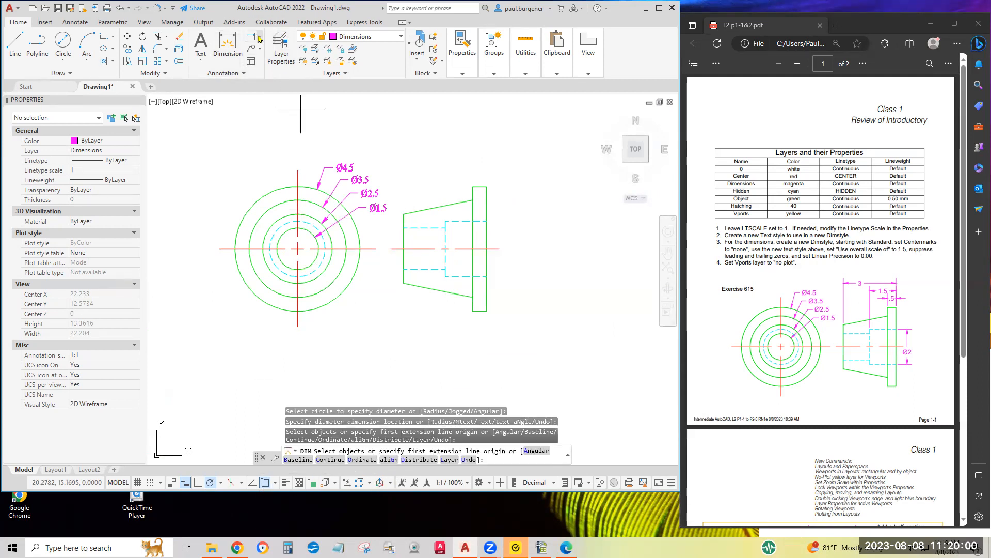
- Dimension the flange's thickness between its upper corners in the side view, placing the dimension line just above the part
click(229, 45)
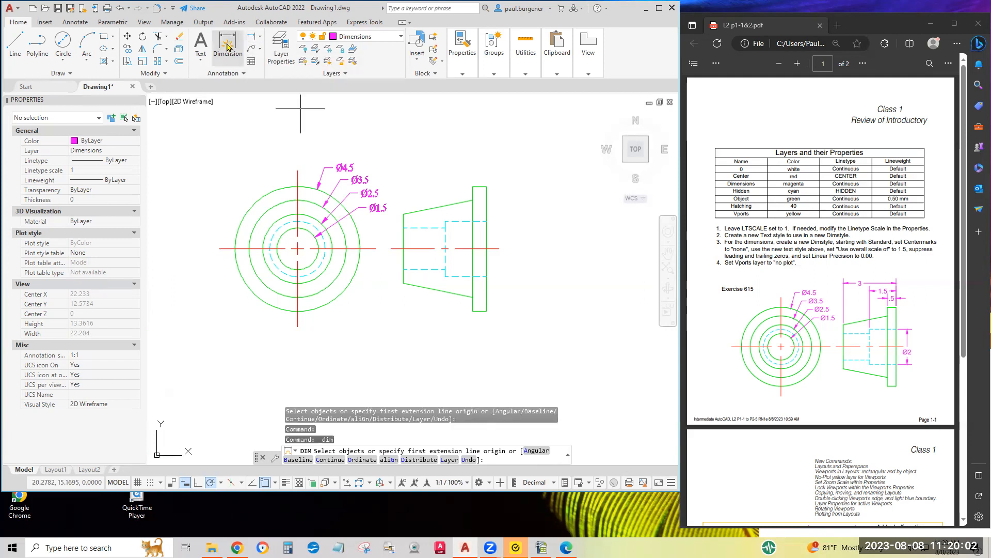
click(472, 187)
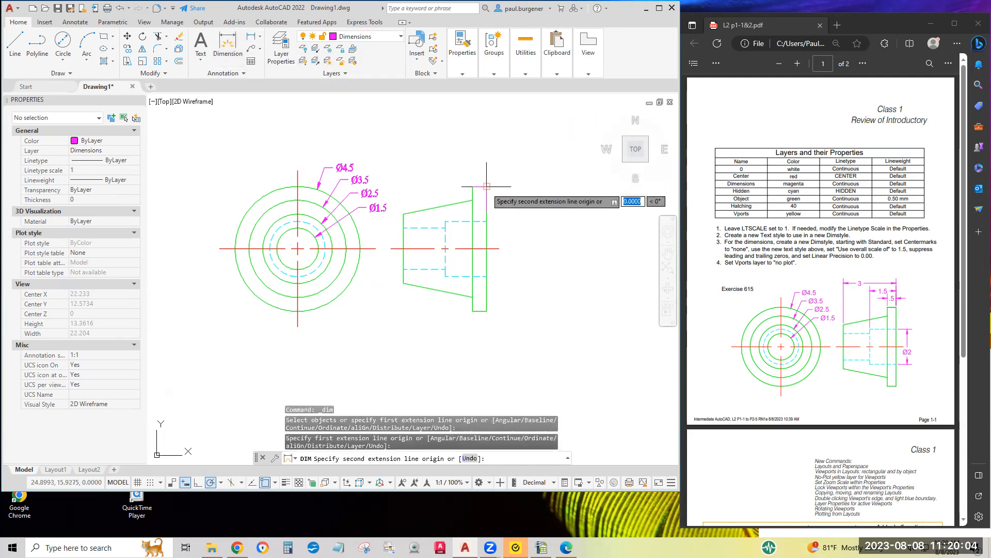
click(473, 187)
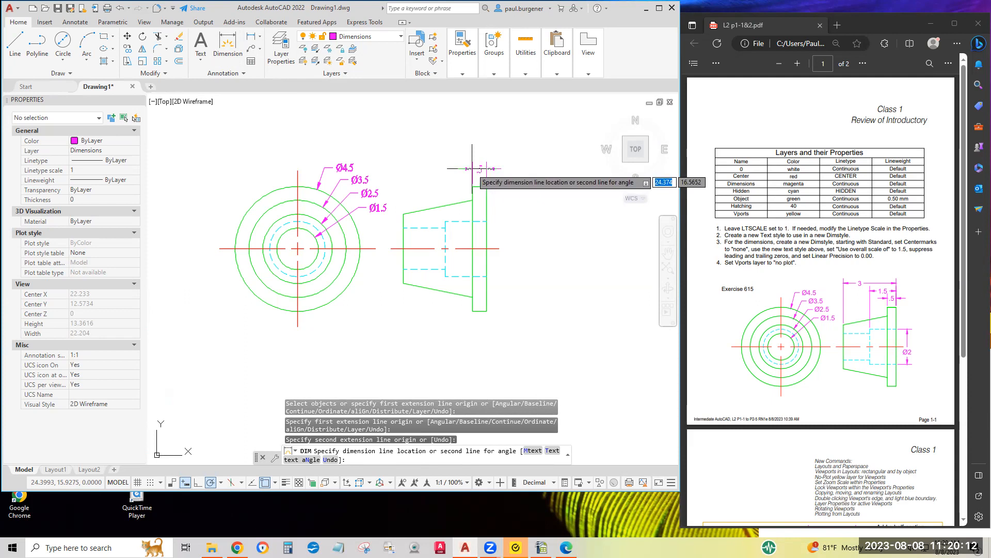
click(471, 168)
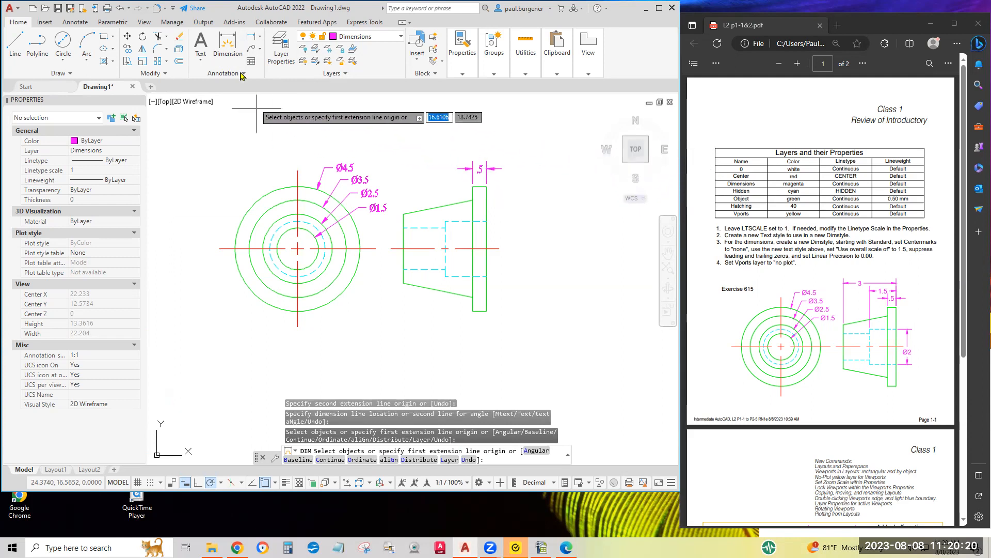
- Dimension the depth of the hidden larger bore from the flange's outer face, placing it above the flange thickness dimension
click(227, 46)
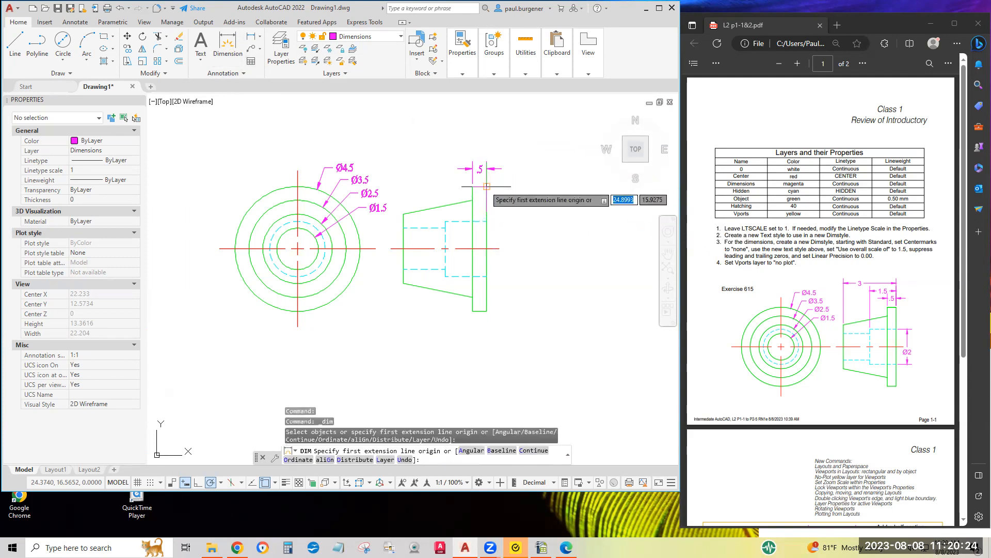
click(487, 186)
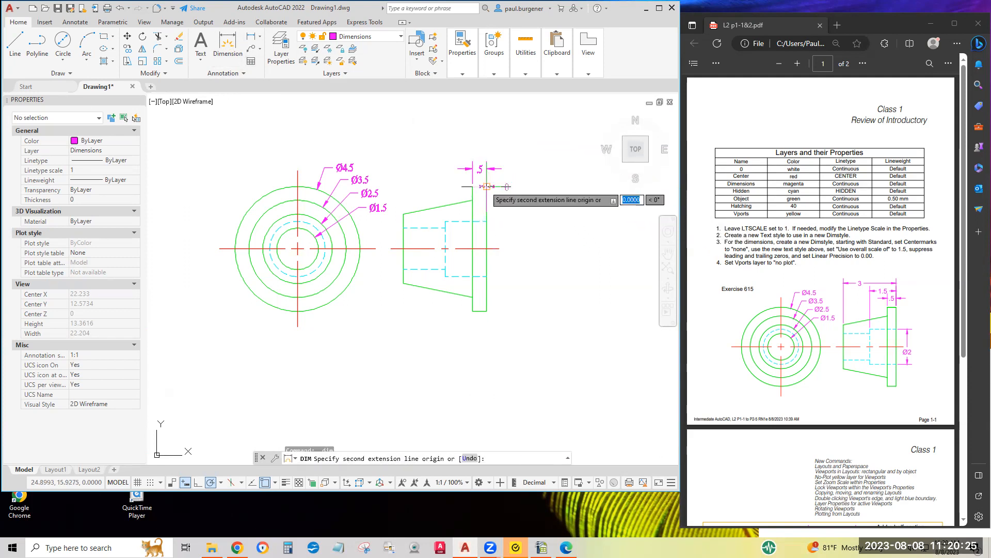
click(446, 221)
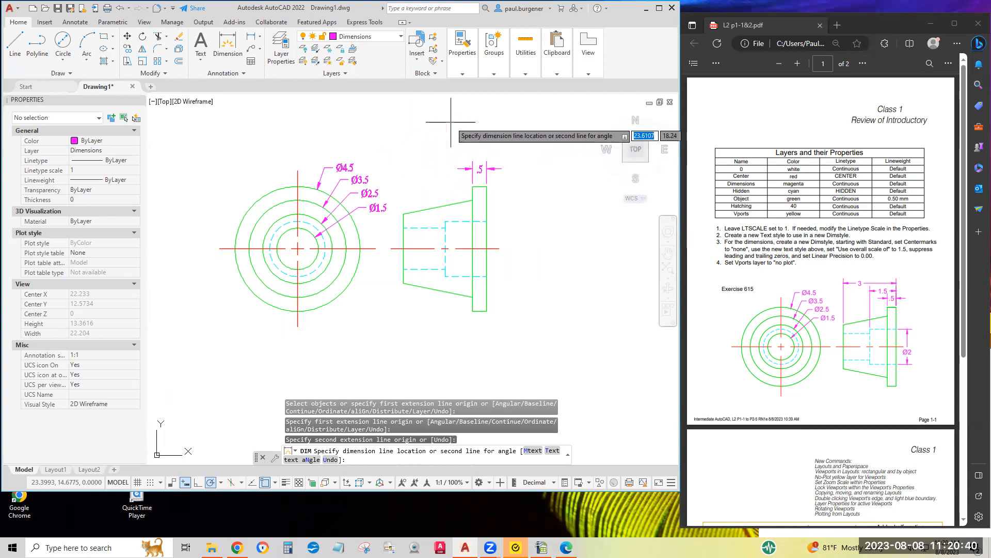
click(474, 152)
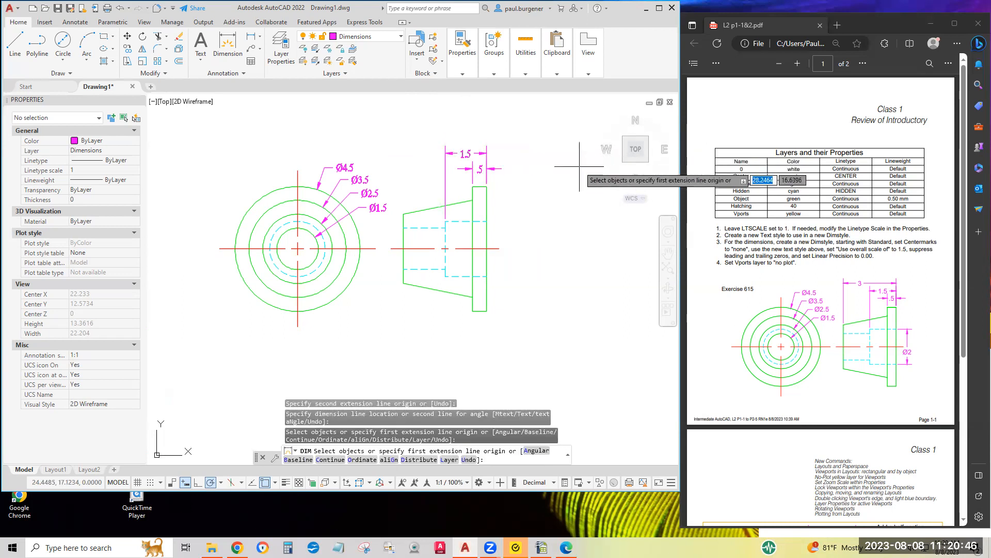
- Dimension the side view's overall length from the flange's outer corner to the taper's narrow end, placing it above the bore depth dimension
key(alt)
click(486, 188)
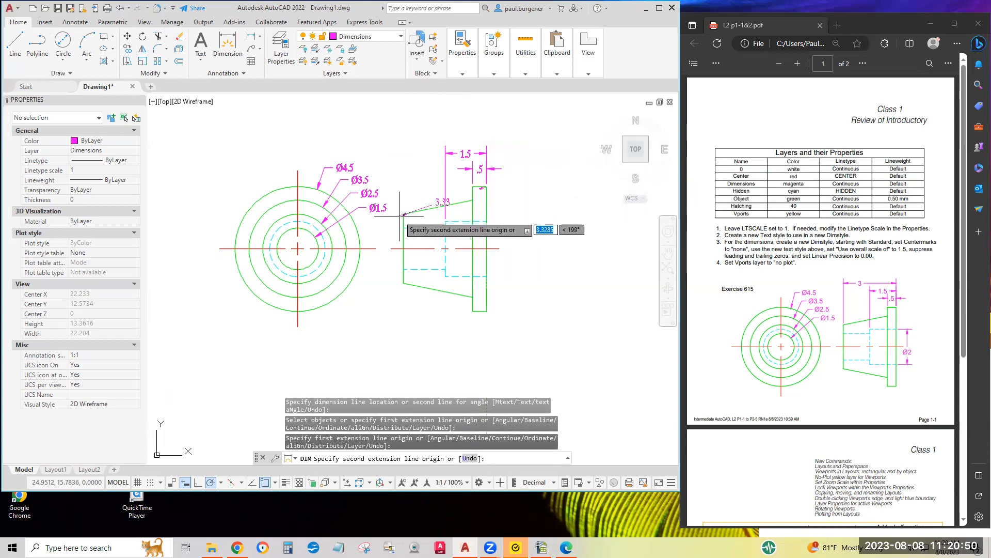
click(403, 213)
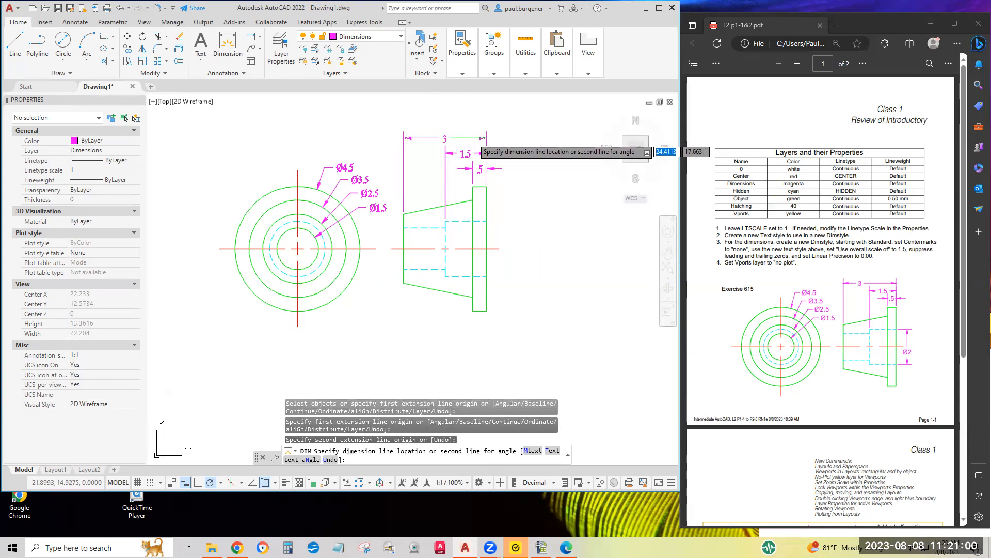
click(473, 138)
scroll(494, 184, up, 6)
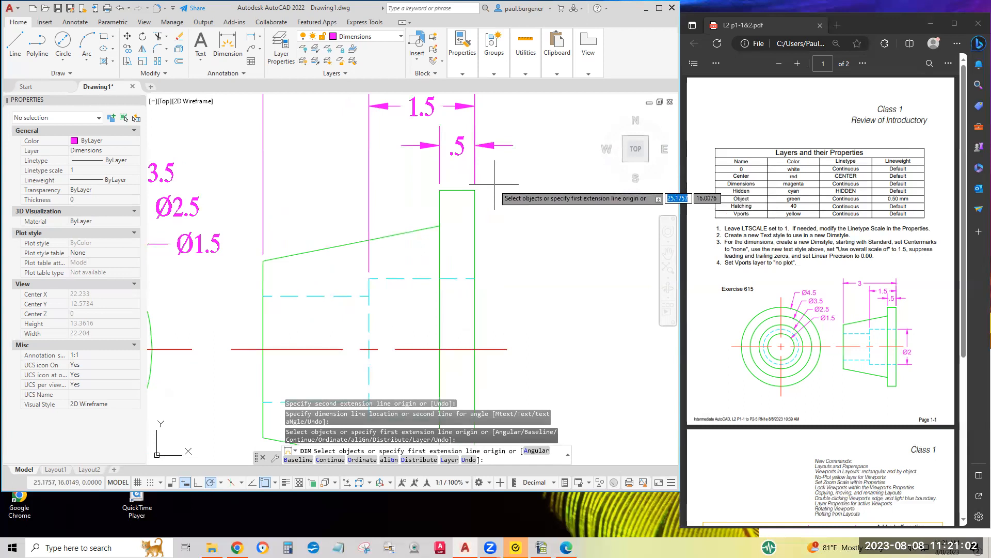
middle_drag(494, 183, 547, 285)
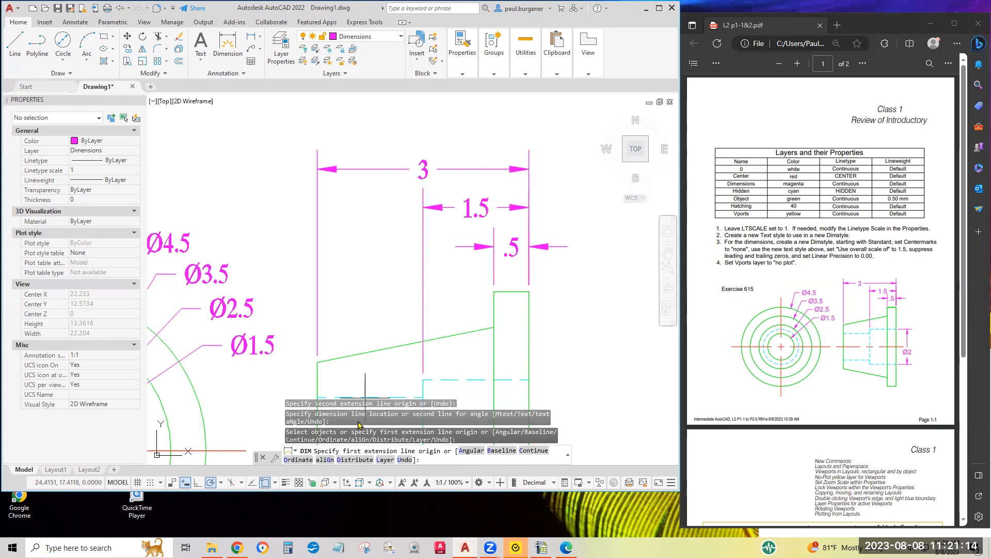
key(Return)
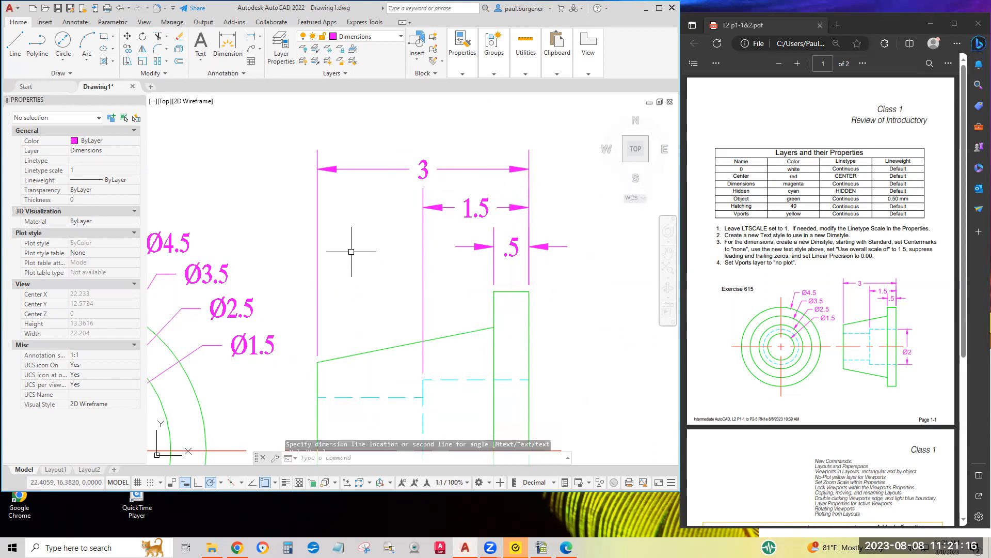
- Shift the overall length dimension's text about 0.39 units left, clear of the bore depth dimension's extension line
click(389, 169)
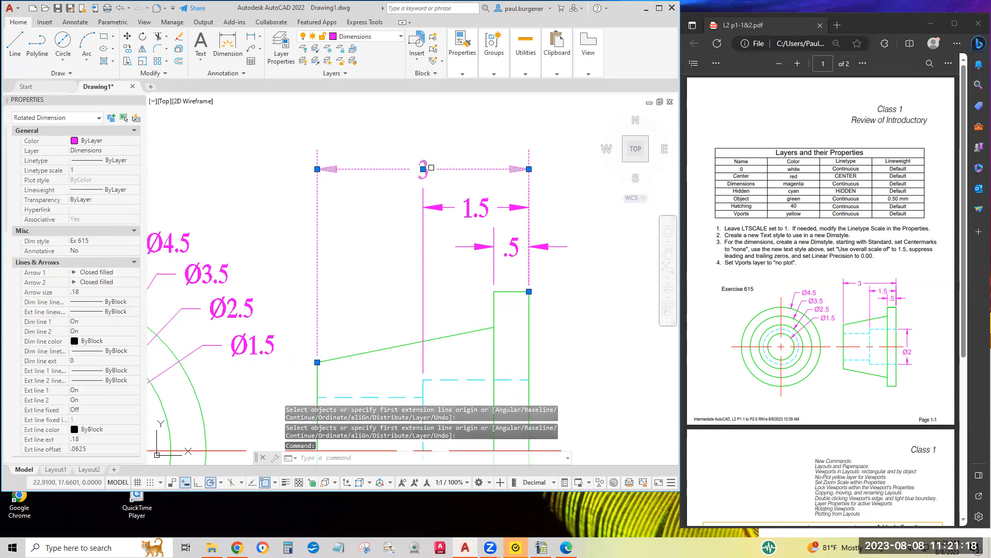
click(423, 169)
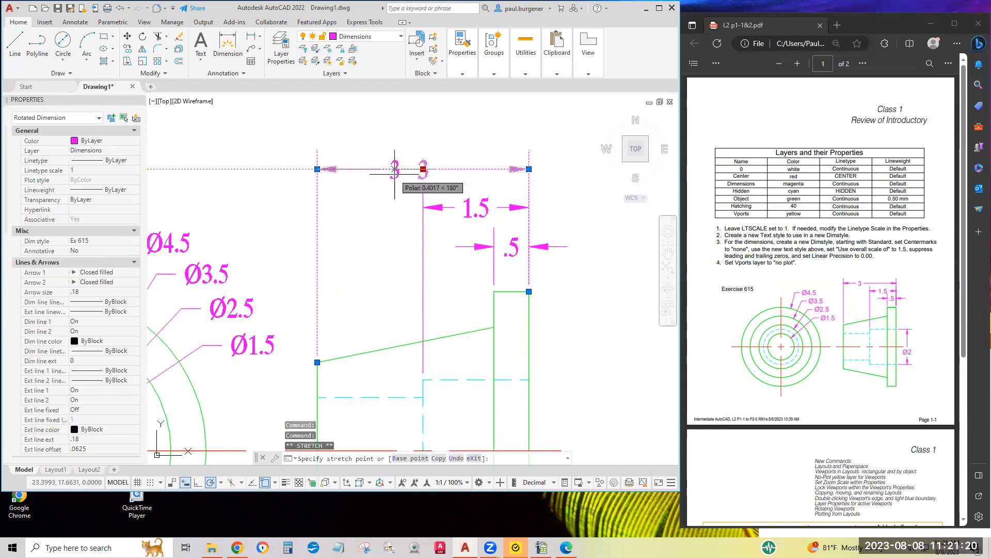
right_click(392, 174)
key(Escape)
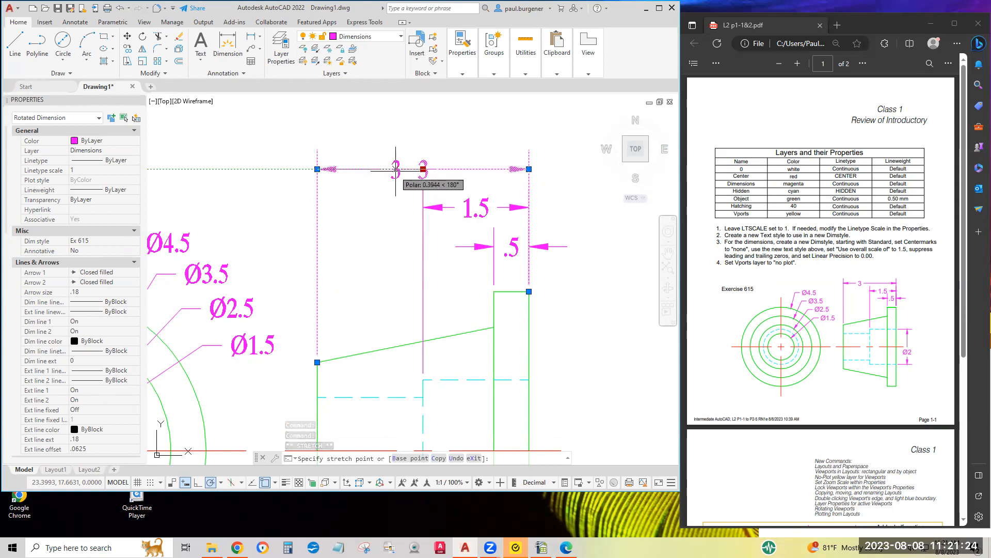
key(Escape)
key(Escape)
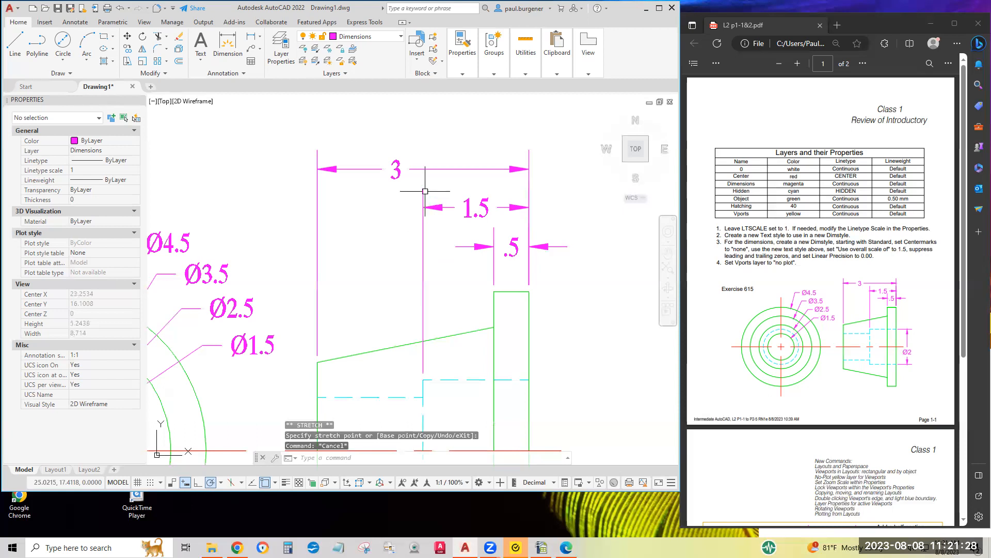
- Save the drawing as Drawing1.dwg in the 2023.06 NNS2 Summer Level 2 folder, replacing the existing file
scroll(626, 281, down, 4)
mouse_move(625, 283)
middle_down()
mouse_move(584, 265)
mouse_move(559, 177)
middle_up()
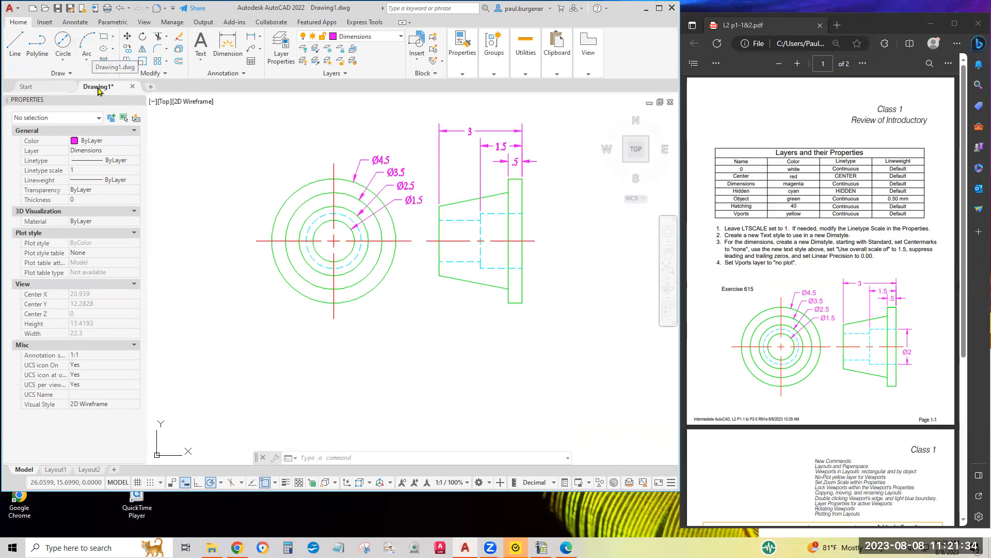
click(58, 9)
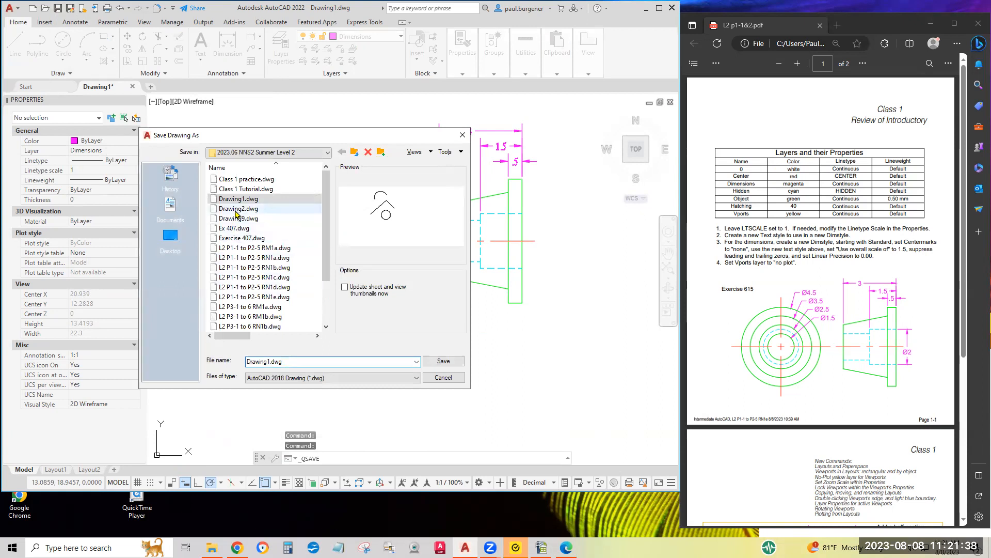
click(444, 362)
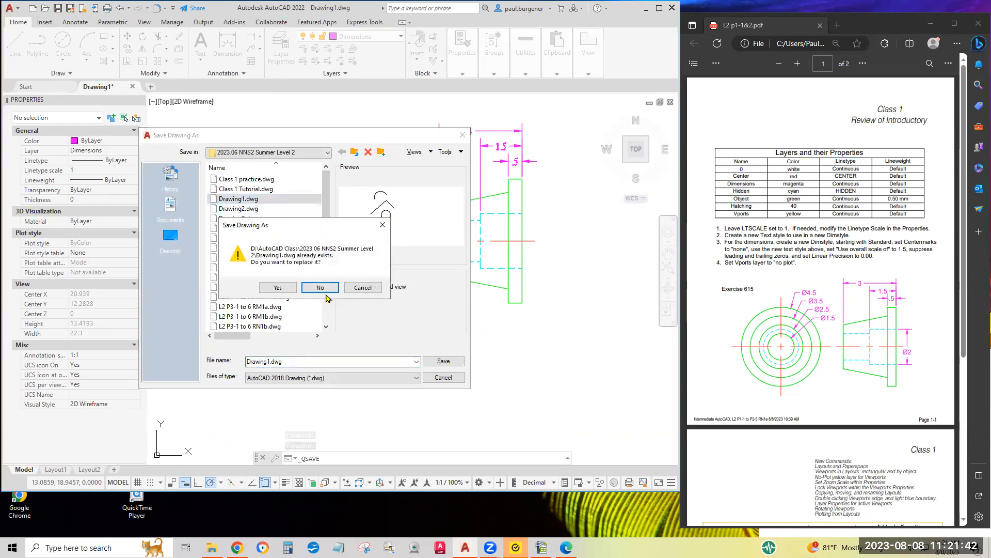
click(282, 288)
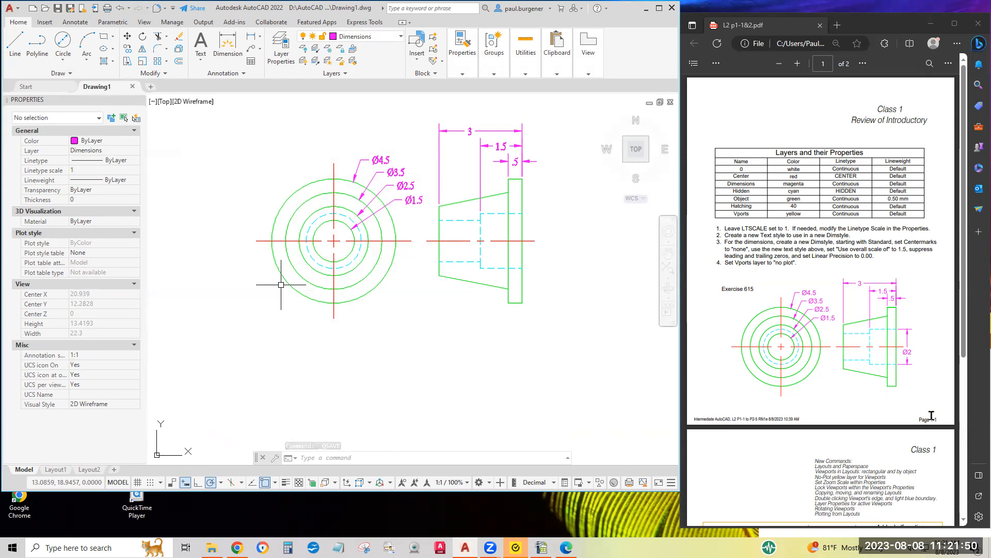
- Copy the side view's object and hidden lines, without dimensions or centerline, about 4.7 units horizontally to the right
scroll(896, 403, down, 5)
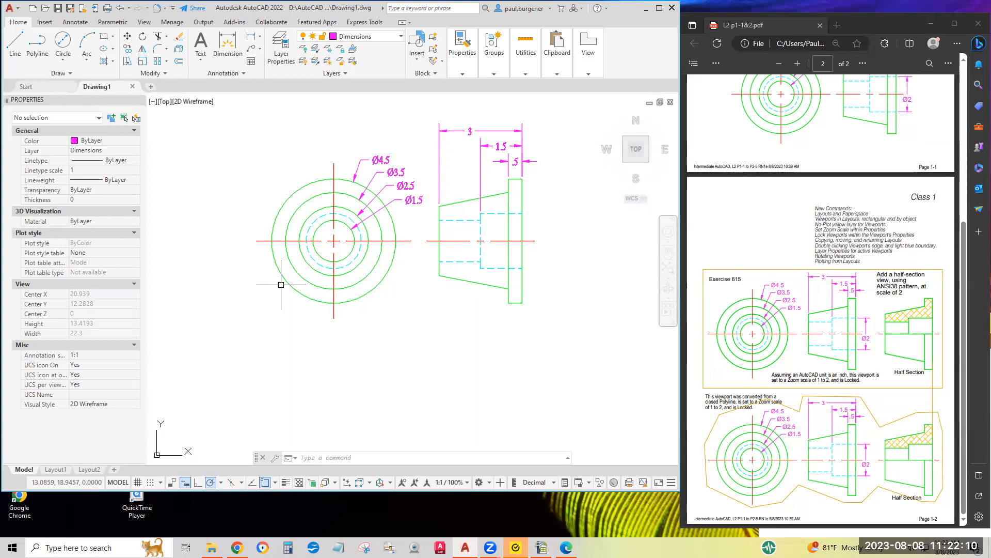
click(572, 369)
middle_drag(521, 349, 448, 369)
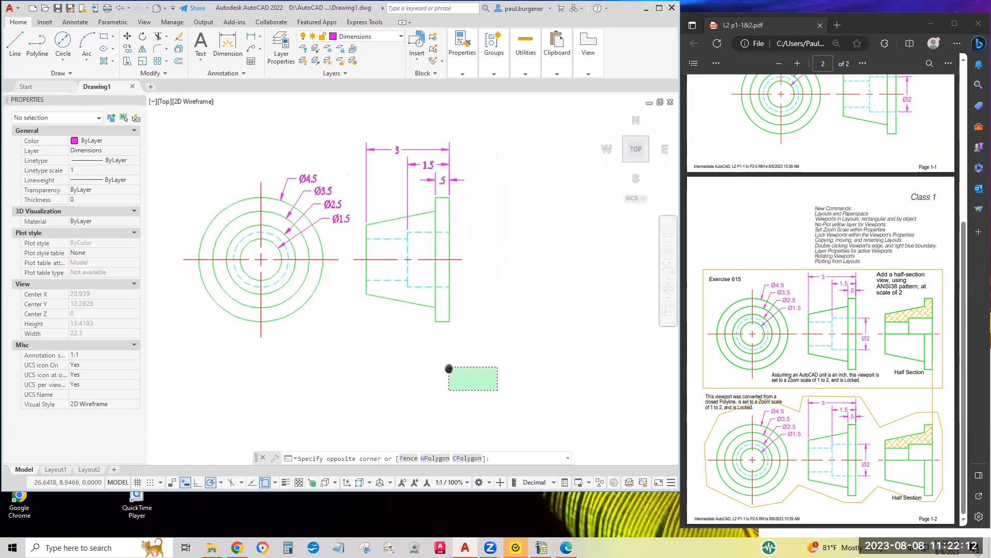
click(583, 286)
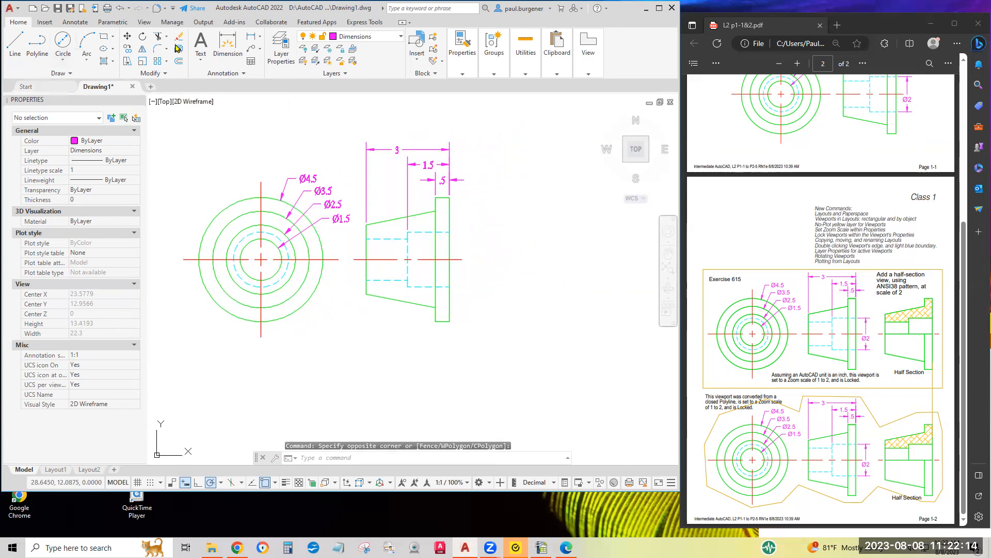
click(124, 50)
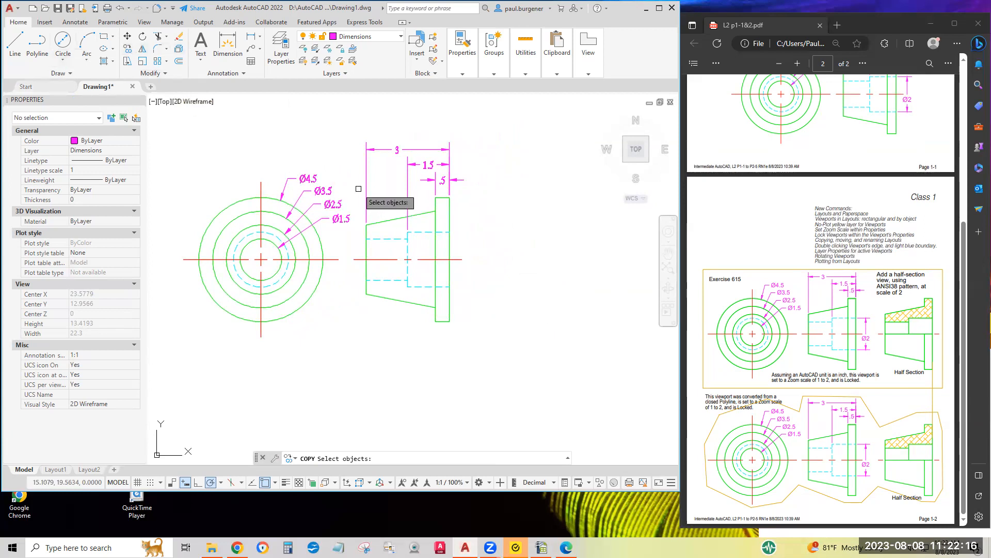
click(358, 190)
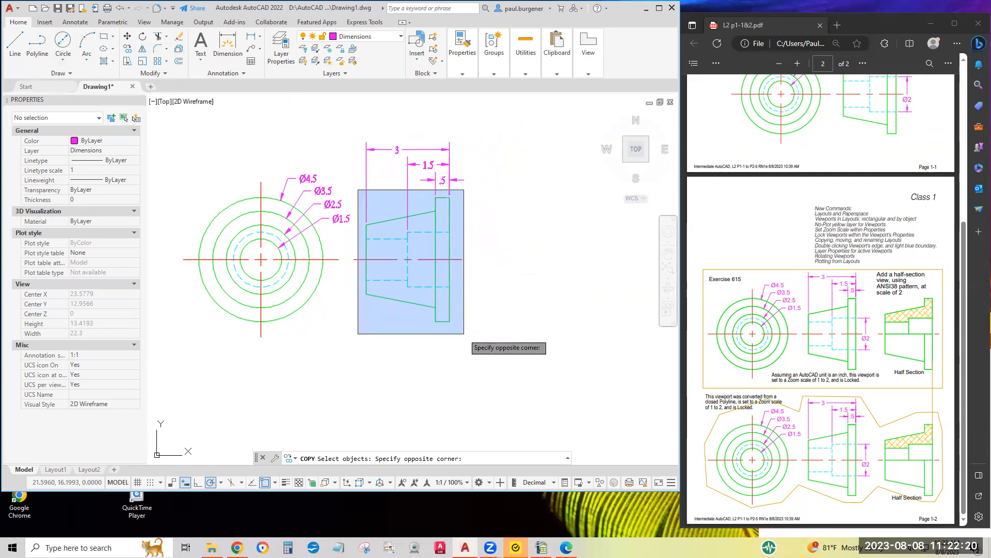
click(464, 333)
key(Return)
click(430, 350)
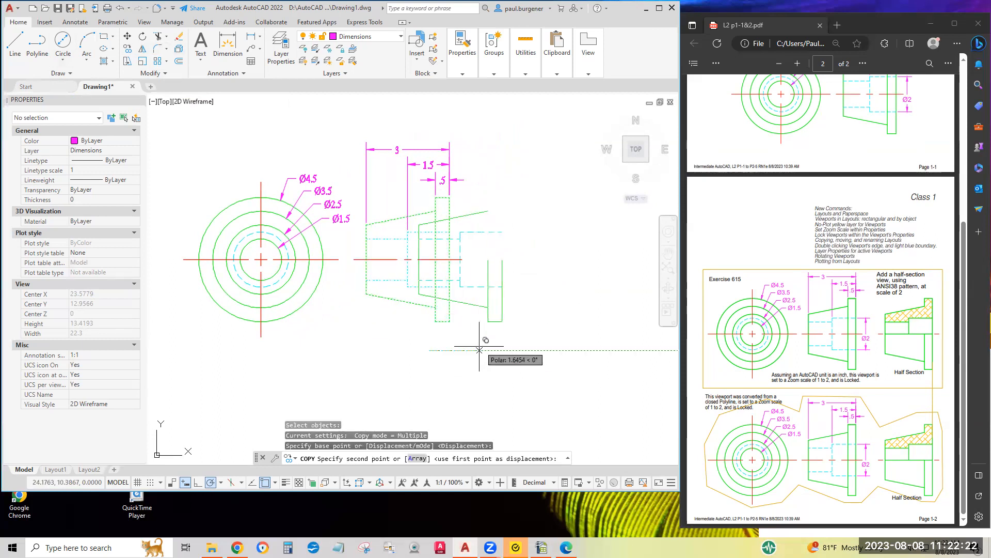
click(560, 350)
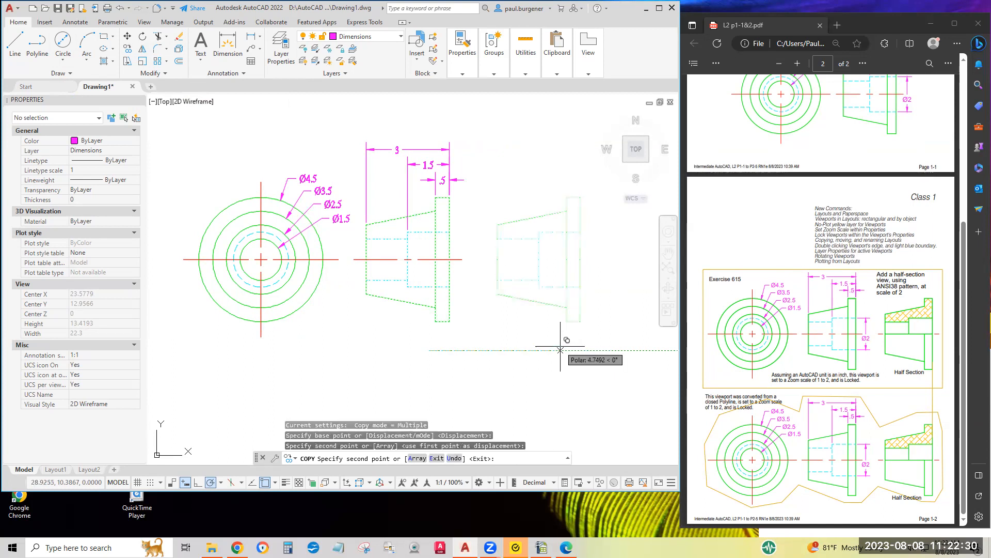
key(Return)
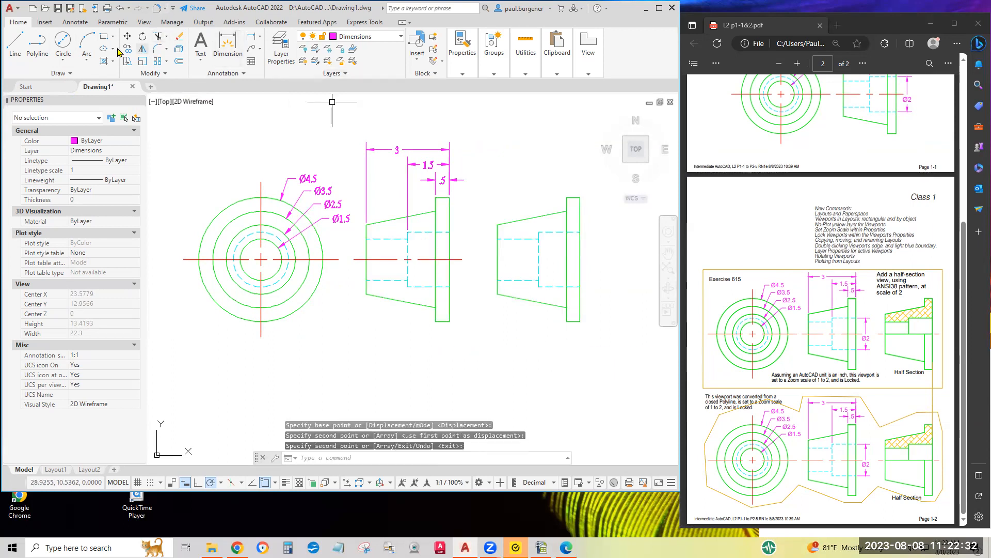
- Make Object the current layer and draw a horizontal line across the copied view's axis, from the narrow end to the flange's outer face
click(362, 36)
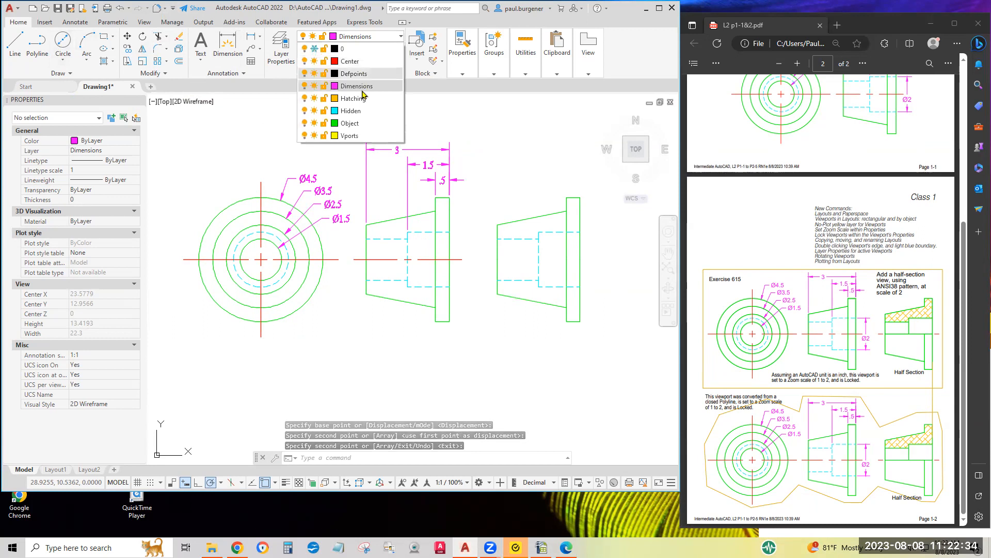
click(344, 126)
click(15, 44)
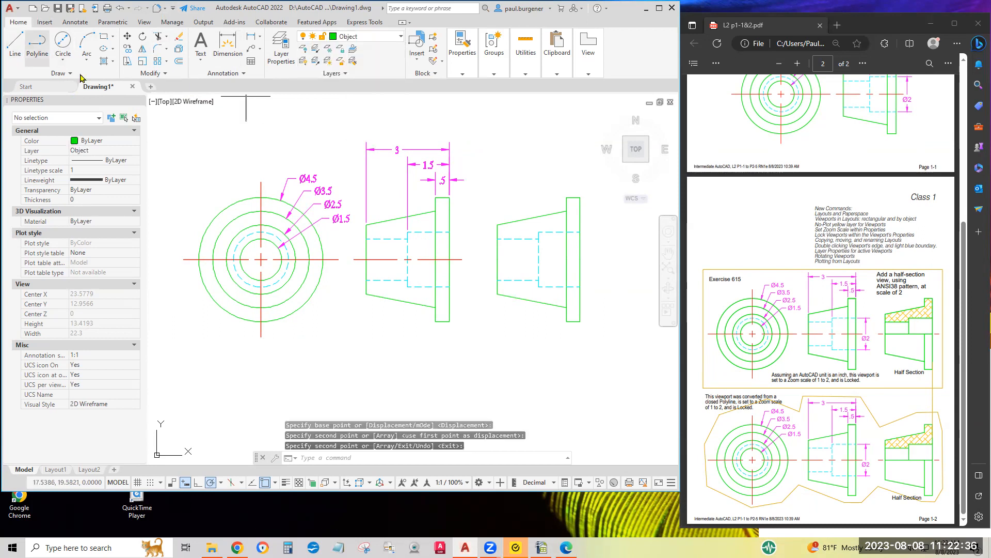
click(497, 259)
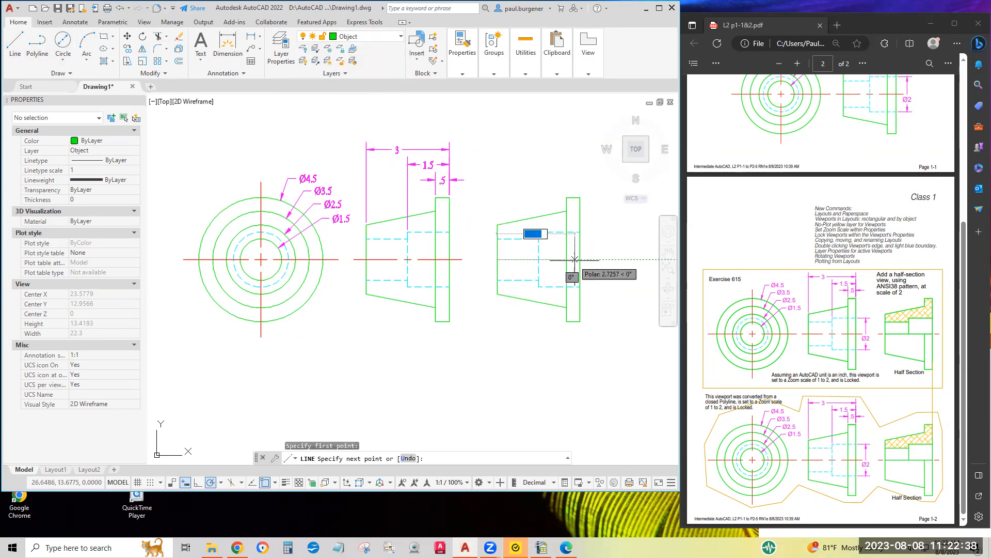
click(580, 279)
key(Return)
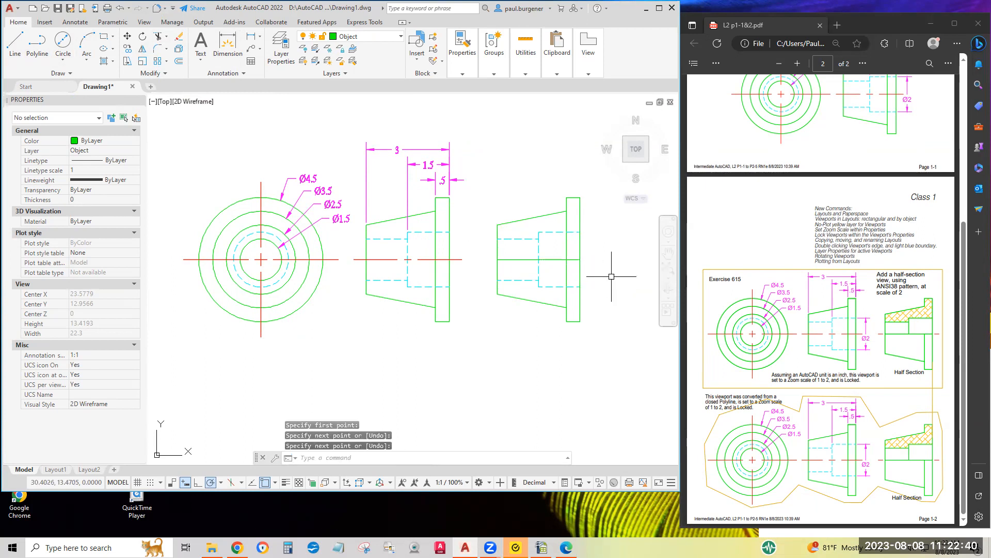
- Erase the hidden bore lines in the lower half of the copied view
click(179, 36)
click(554, 292)
click(534, 242)
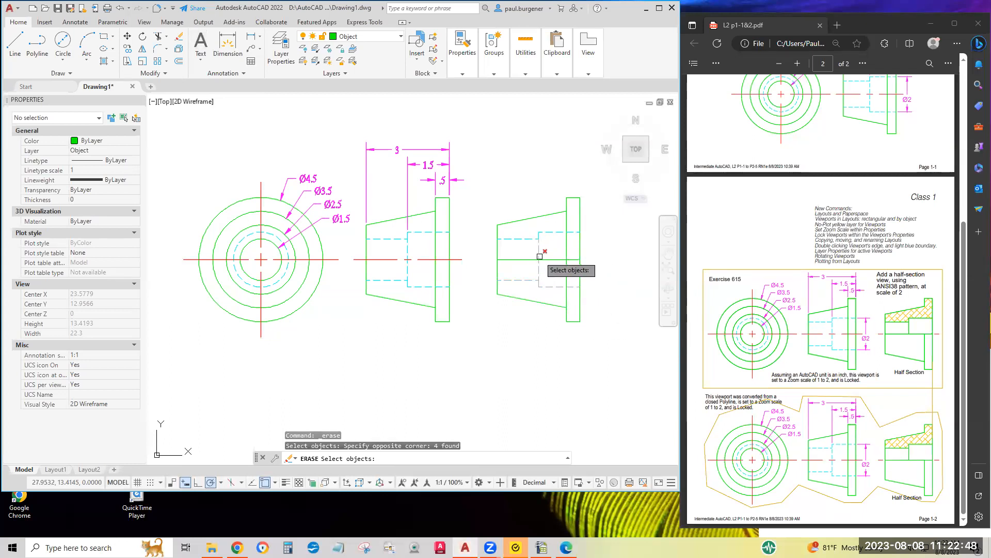
key(Return)
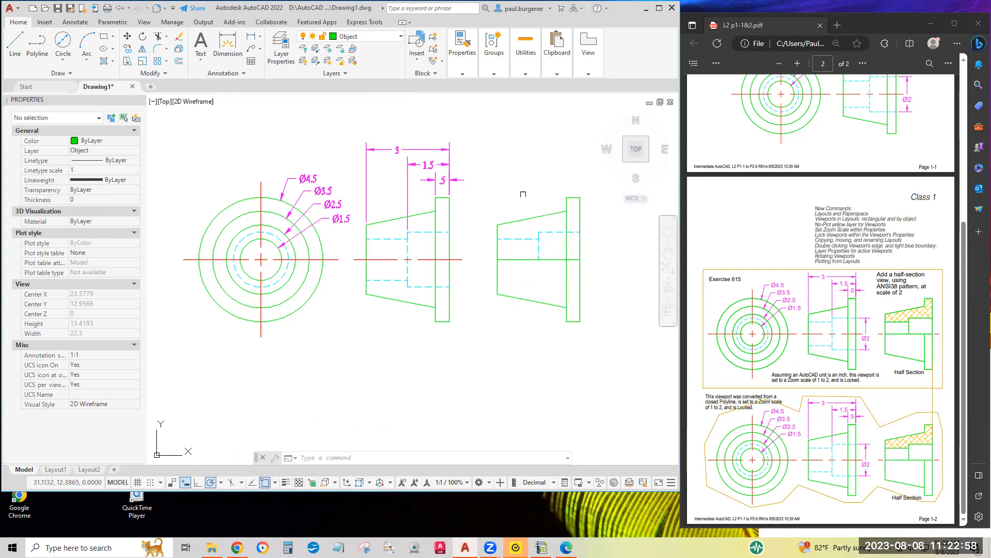
- Match the upper half's hidden bore lines in the copied view to the properties of its upper taper line
click(462, 51)
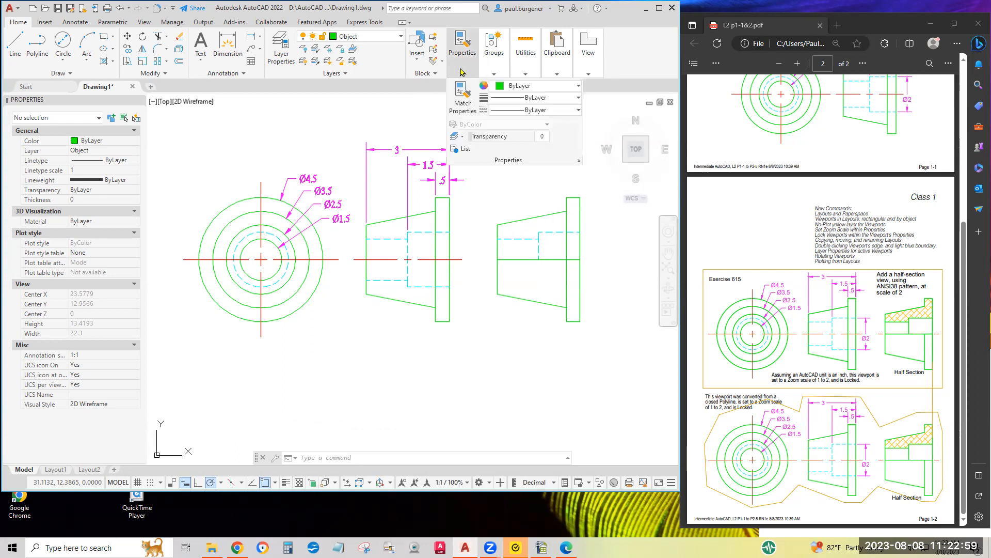
click(463, 105)
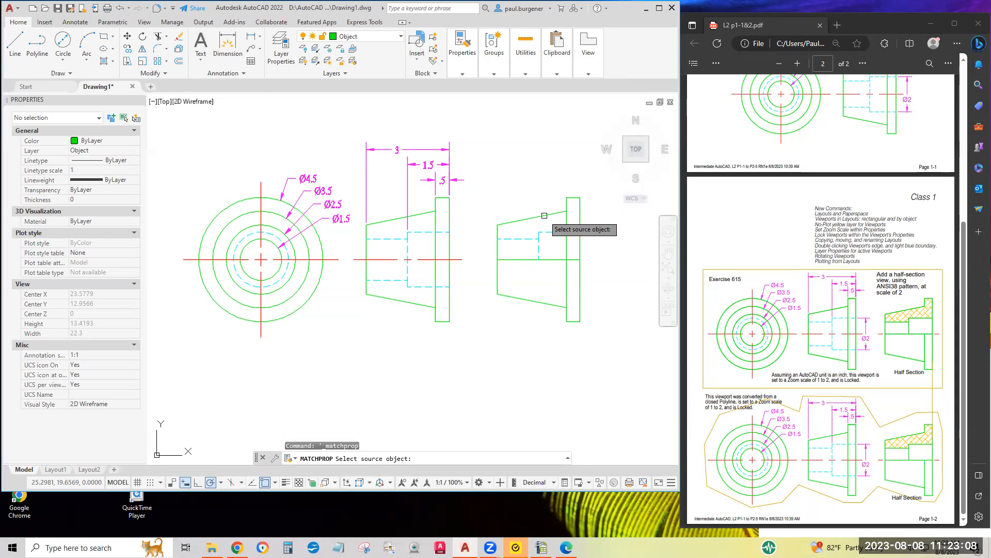
click(544, 215)
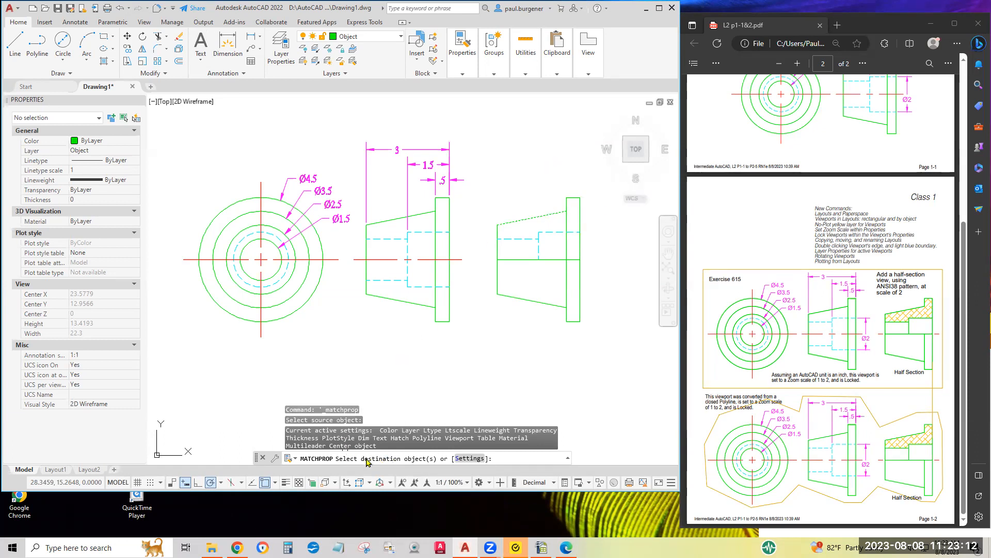
click(551, 251)
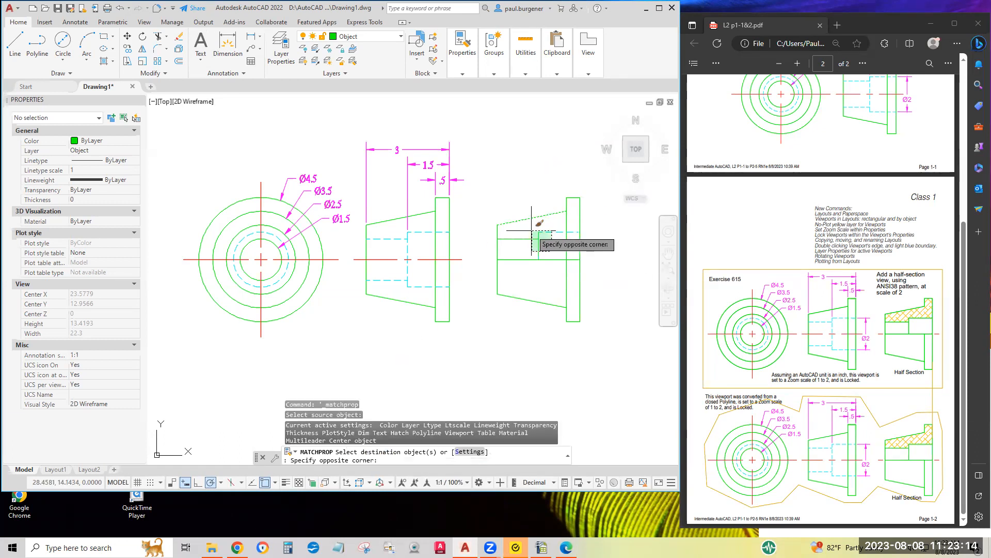
click(529, 226)
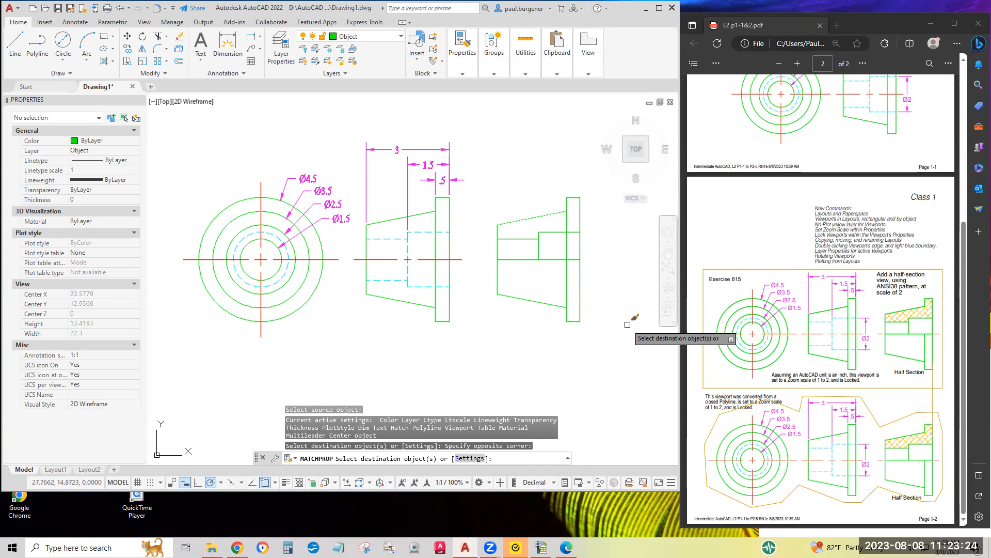
key(Return)
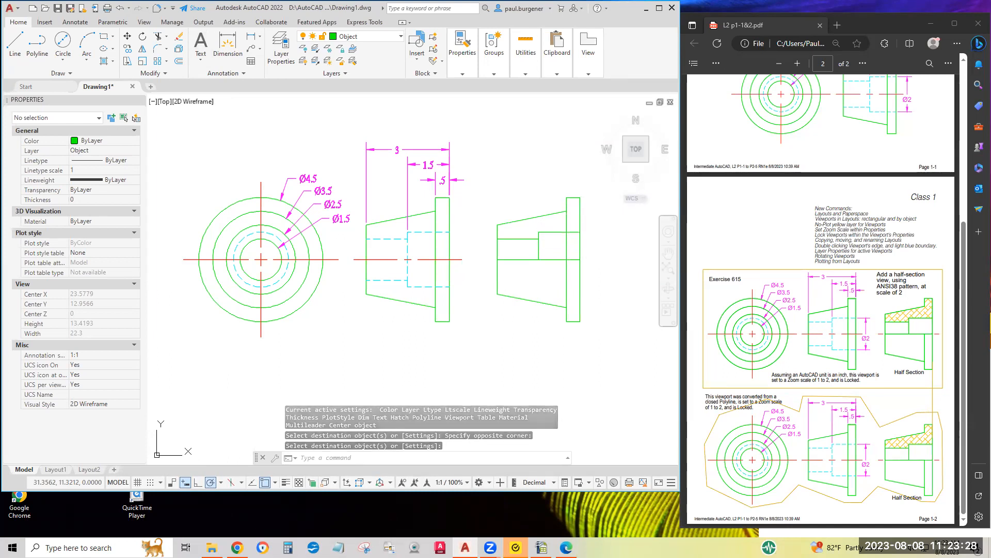
- Trim the flange's inner edge in the copied view's upper half, from the taper line down to the axis line
click(159, 37)
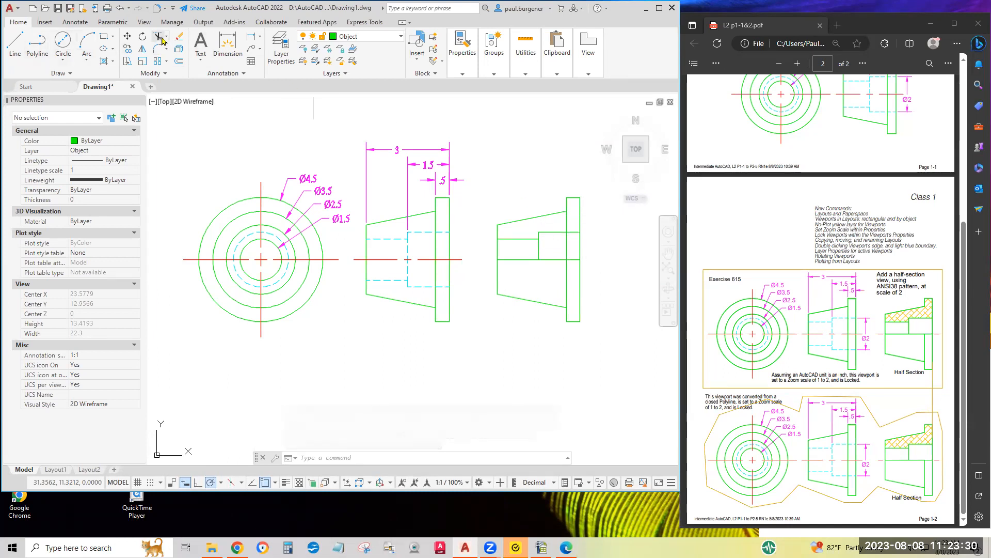
click(567, 222)
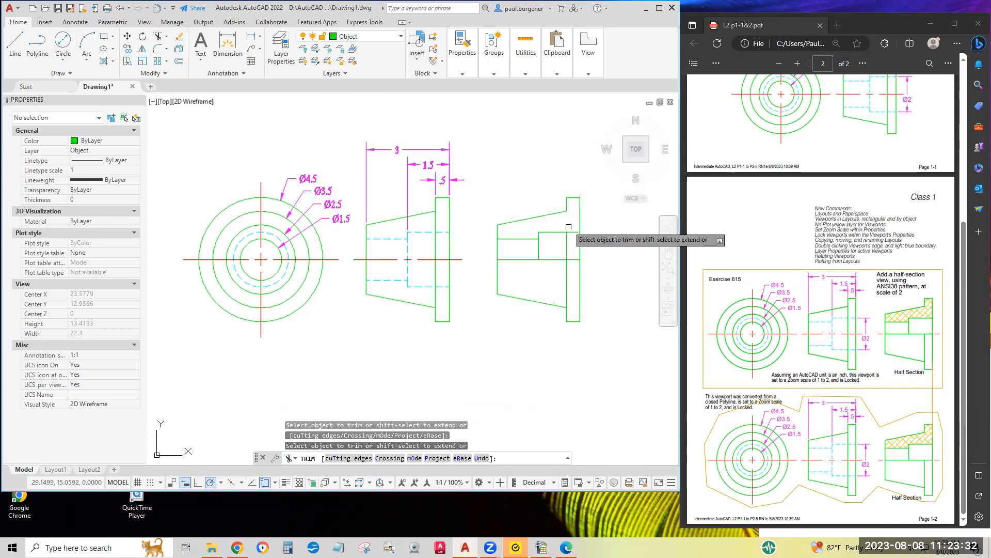
click(566, 246)
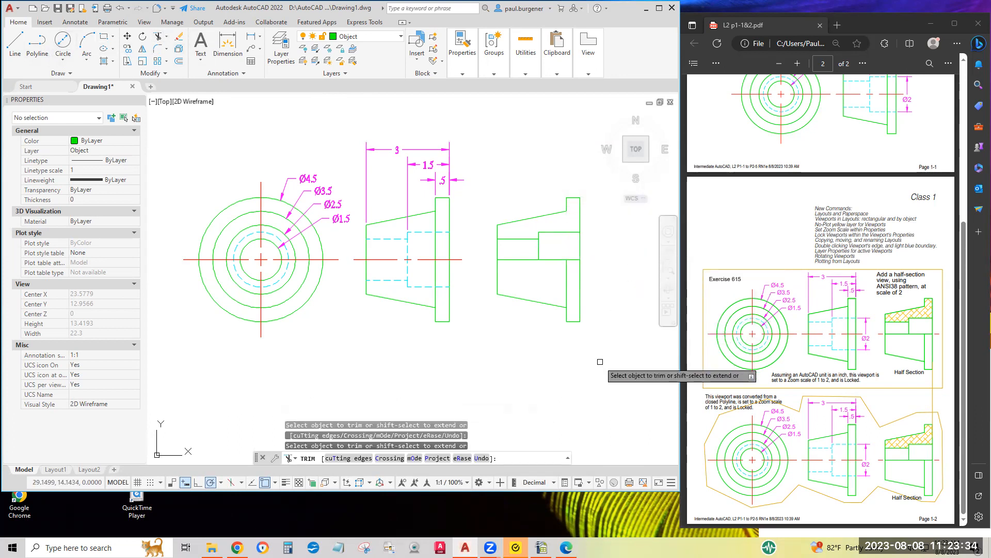
key(Return)
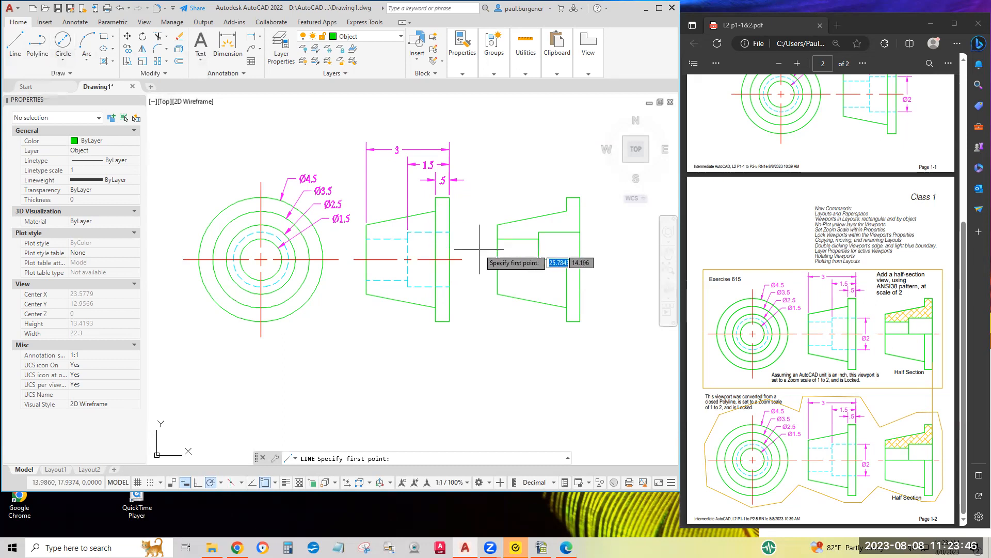
- Draw a horizontal line about 0.45 units long, extending left from the axis at the copied view's narrow end
click(497, 260)
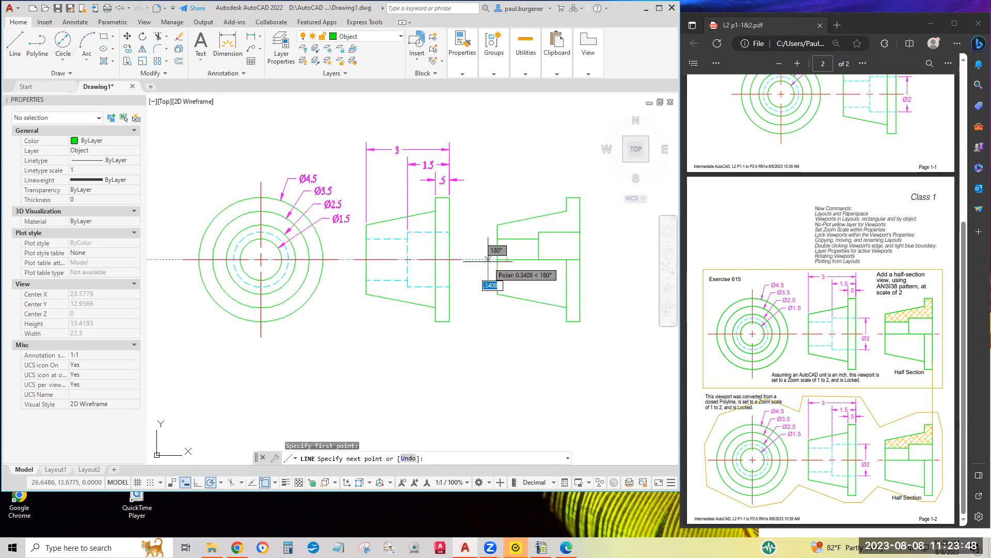
click(485, 259)
key(Return)
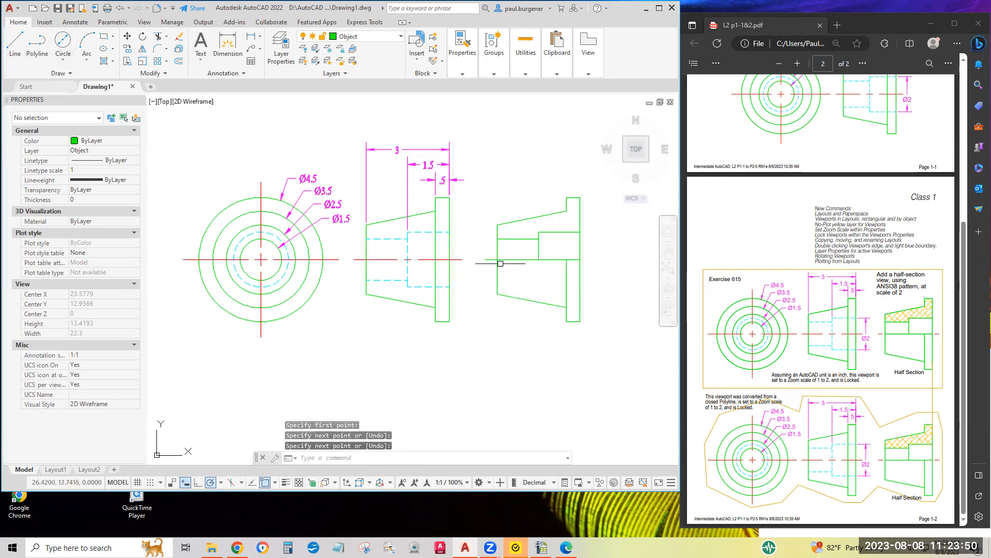
- Put the short line extending from the copied view's narrow end on the Center layer
click(493, 259)
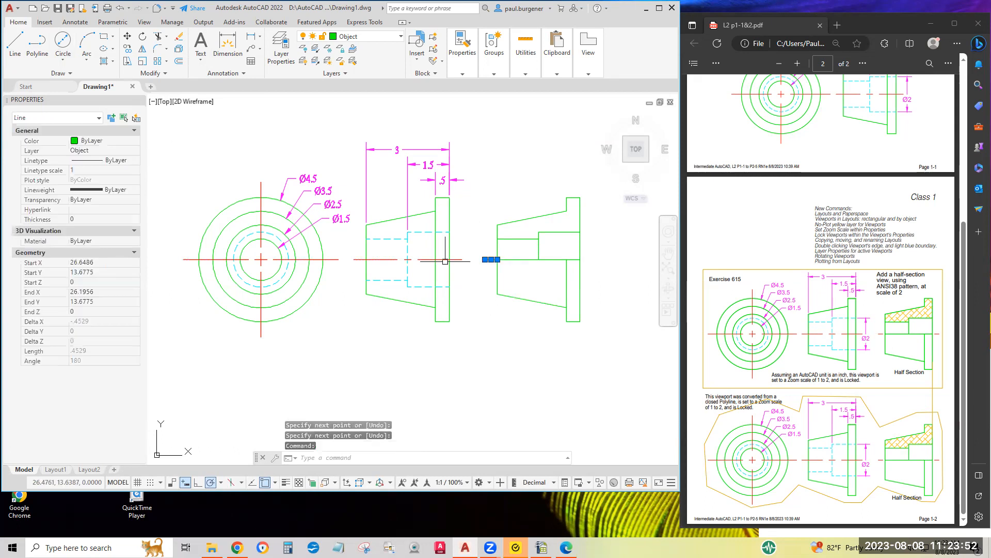
click(88, 151)
click(88, 151)
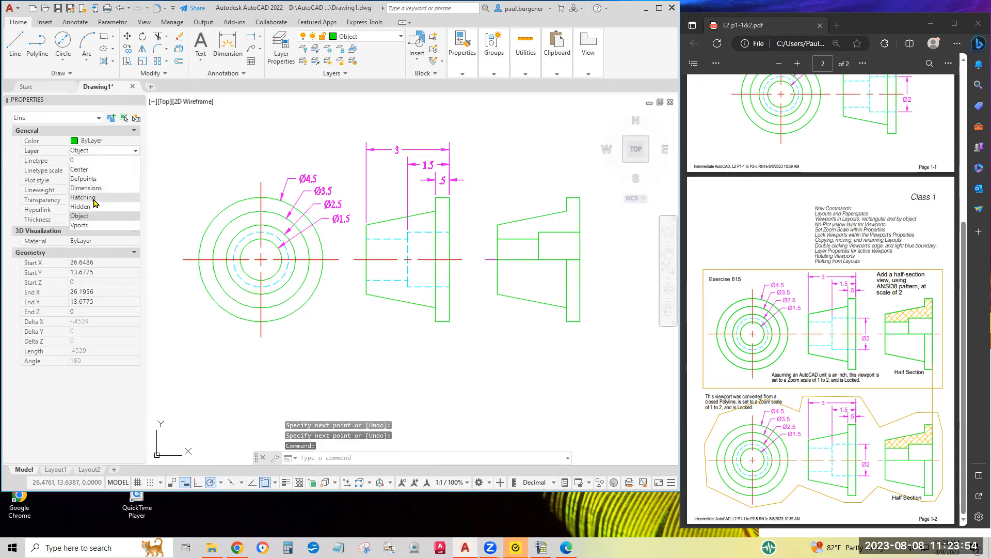
click(80, 169)
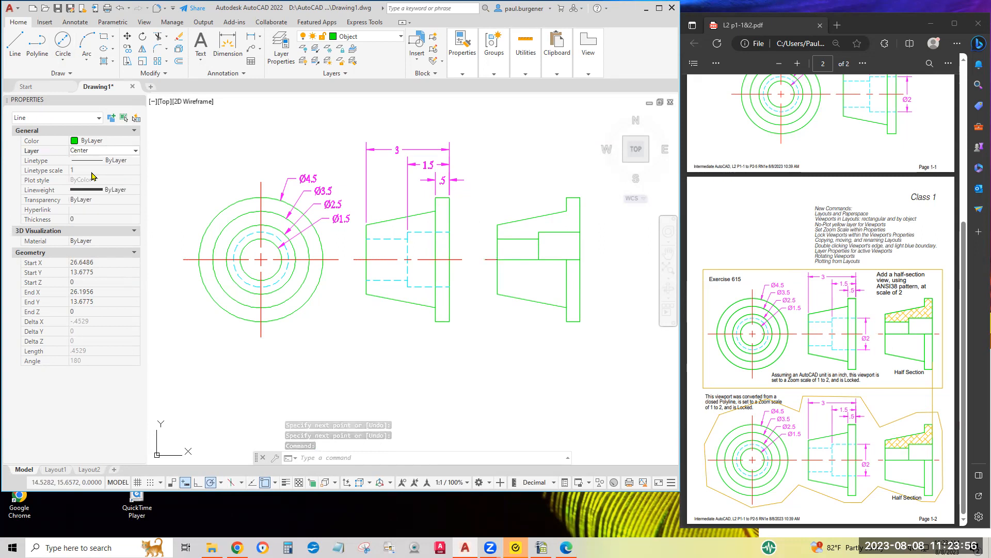
key(Escape)
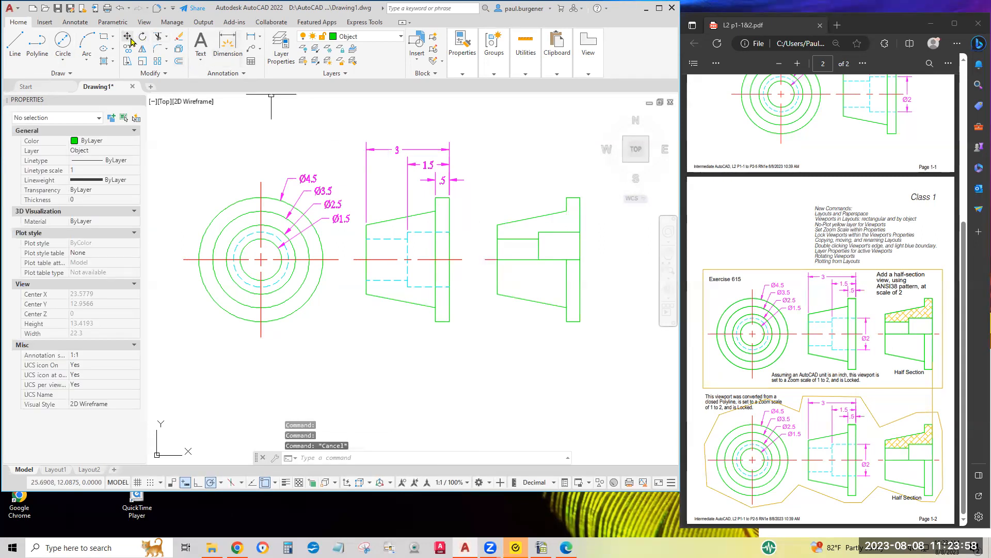
- Move the short center line at the copied view's narrow end about 0.15 units left, away from the part
click(130, 41)
click(490, 259)
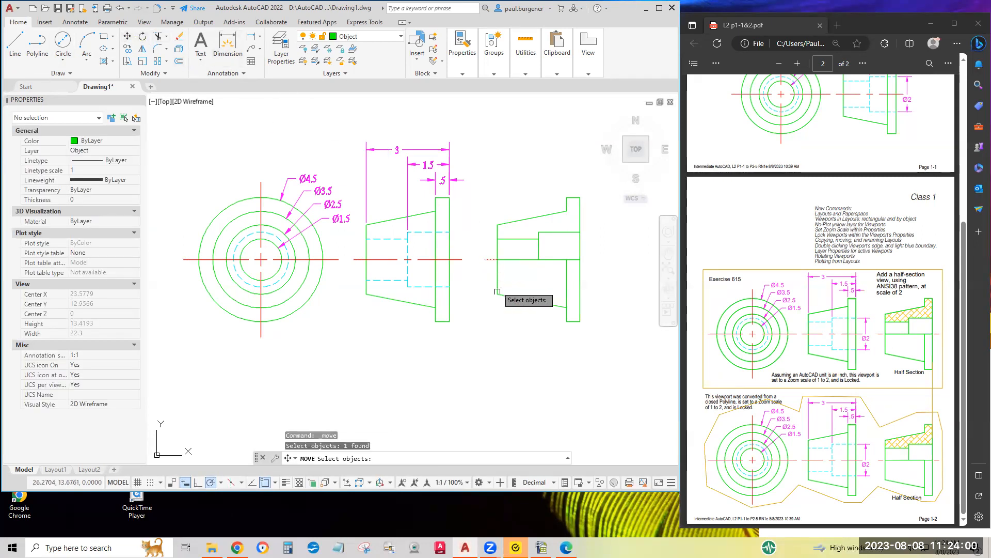
key(Return)
click(510, 350)
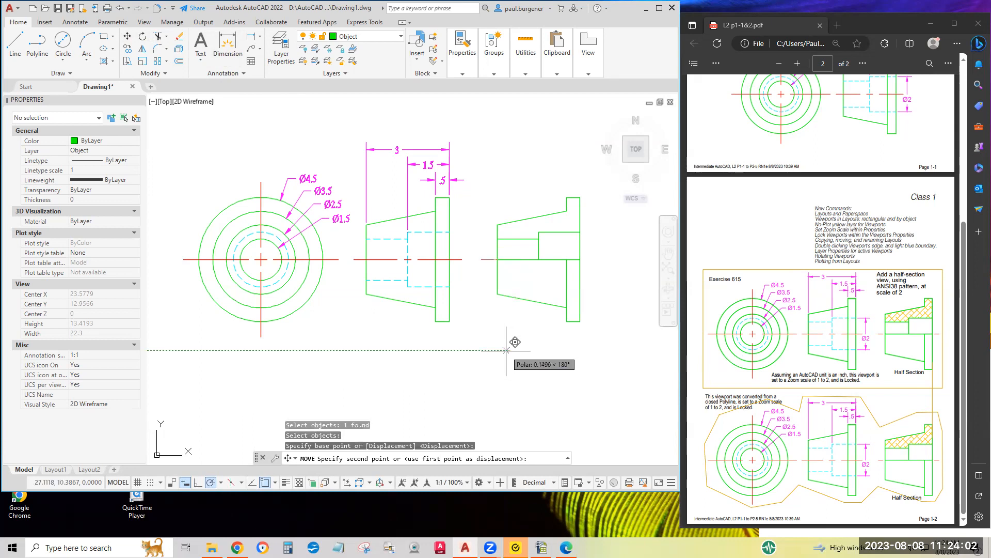
click(506, 350)
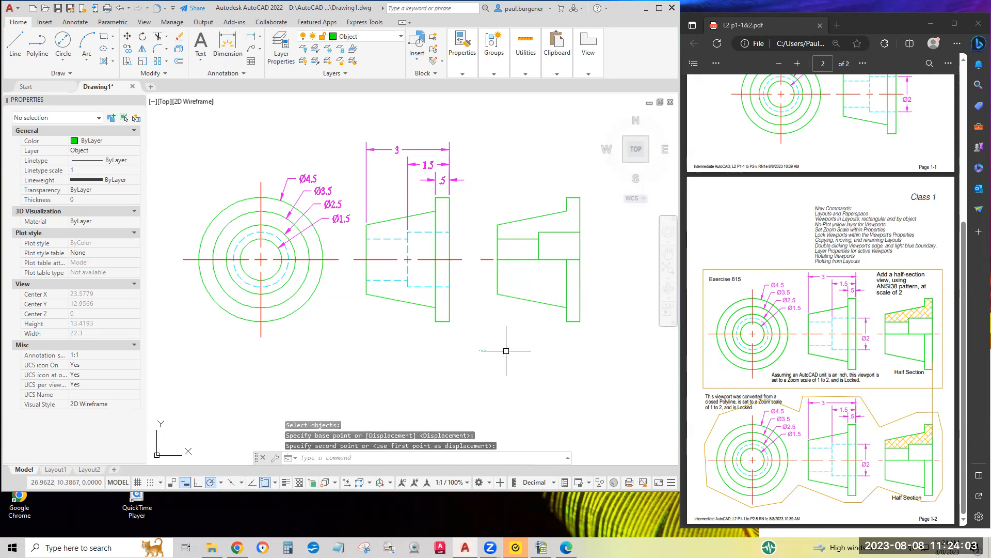
- Mirror the short center line to the flange end about a vertical line through the axis midpoint, keeping the original
click(143, 49)
click(484, 259)
key(Return)
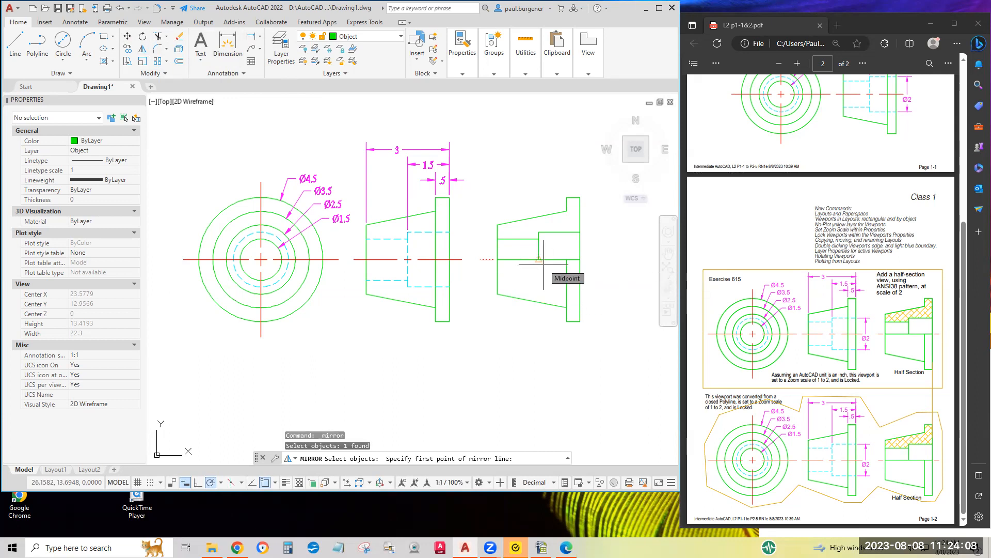
click(541, 261)
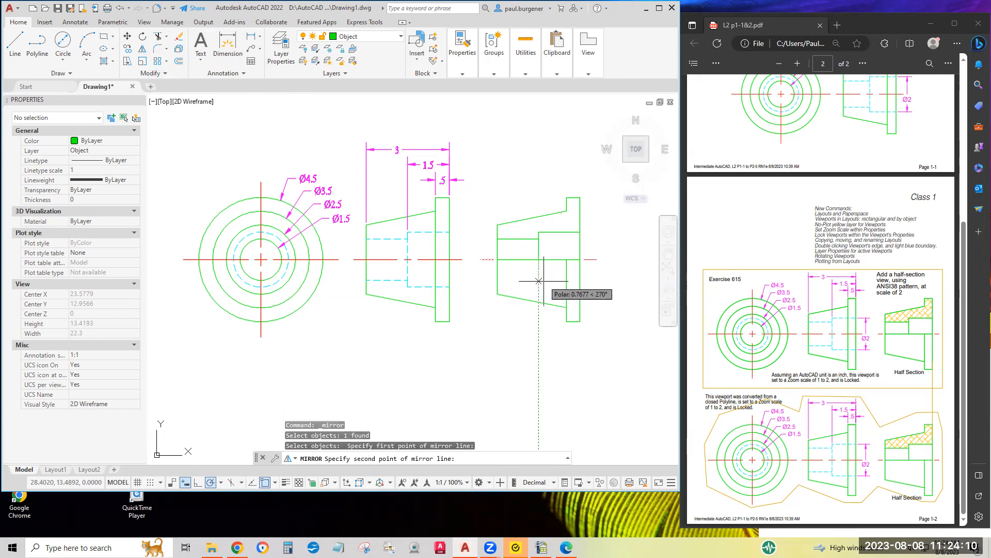
click(539, 280)
key(Return)
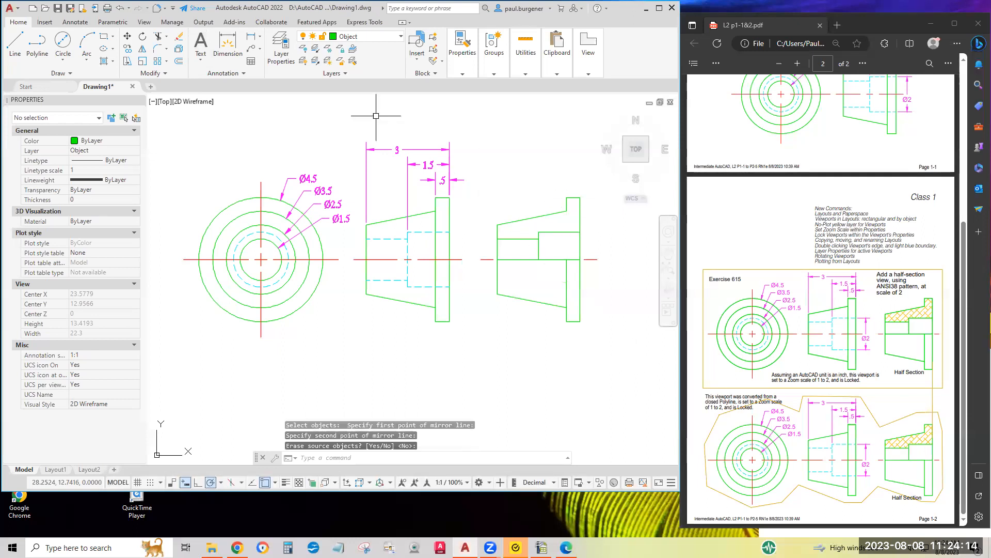
- Make Hatching the current layer and hatch the solid region above the bore in the half-section view
click(362, 36)
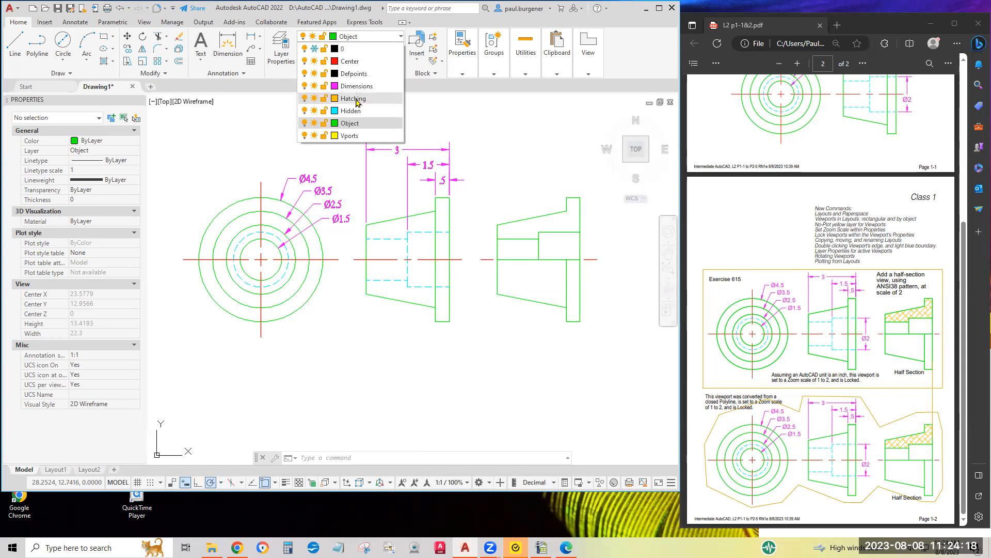
click(355, 99)
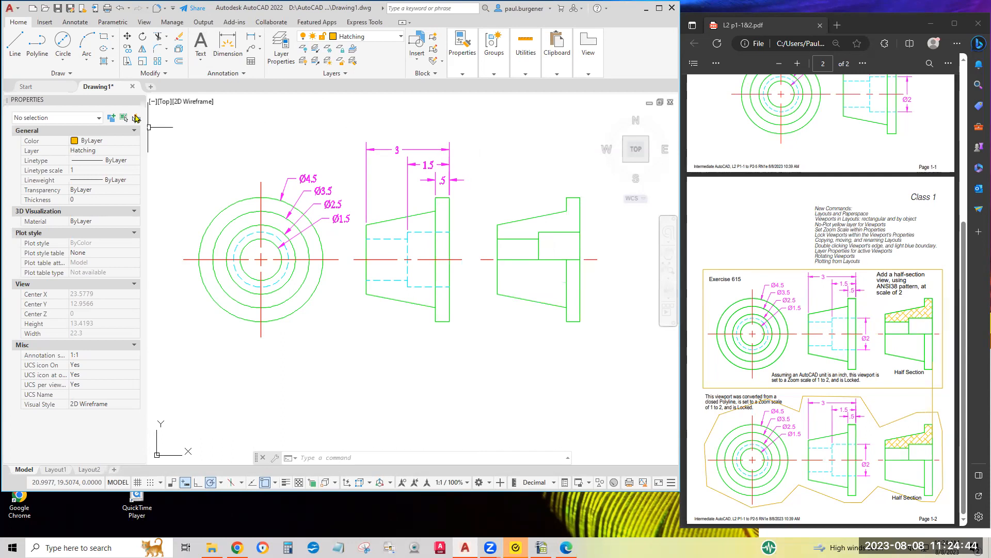
click(104, 63)
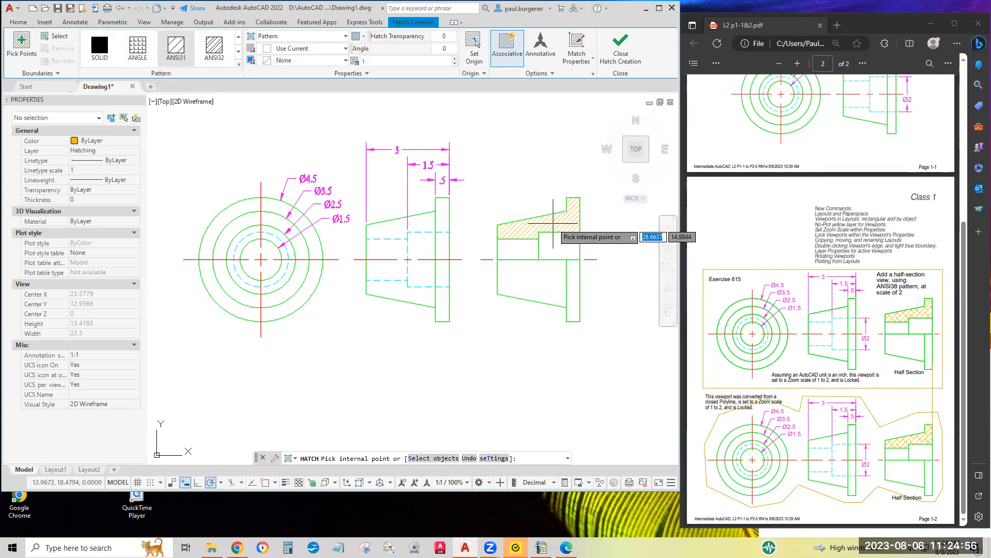
click(553, 223)
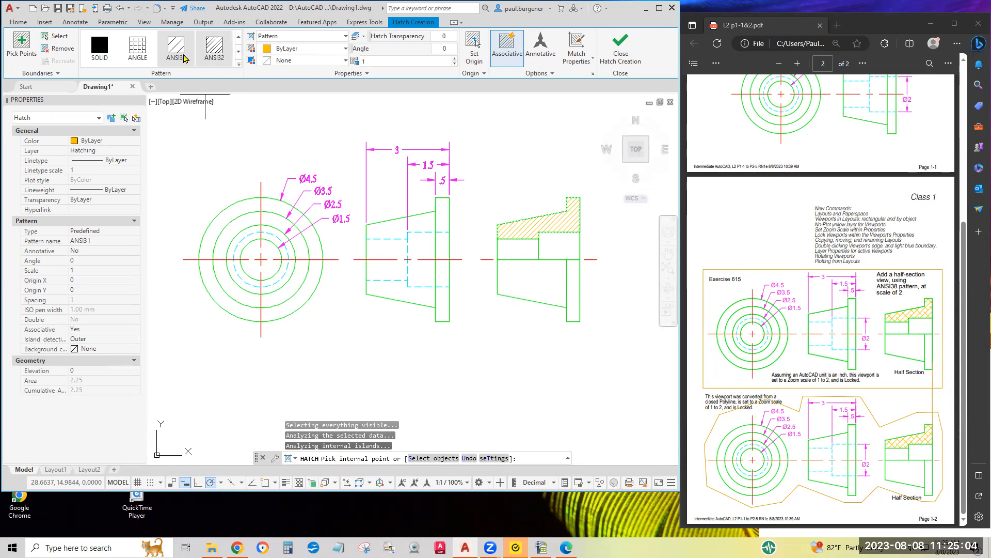
- Change the half-section hatch pattern to ANSI38
click(238, 53)
click(238, 53)
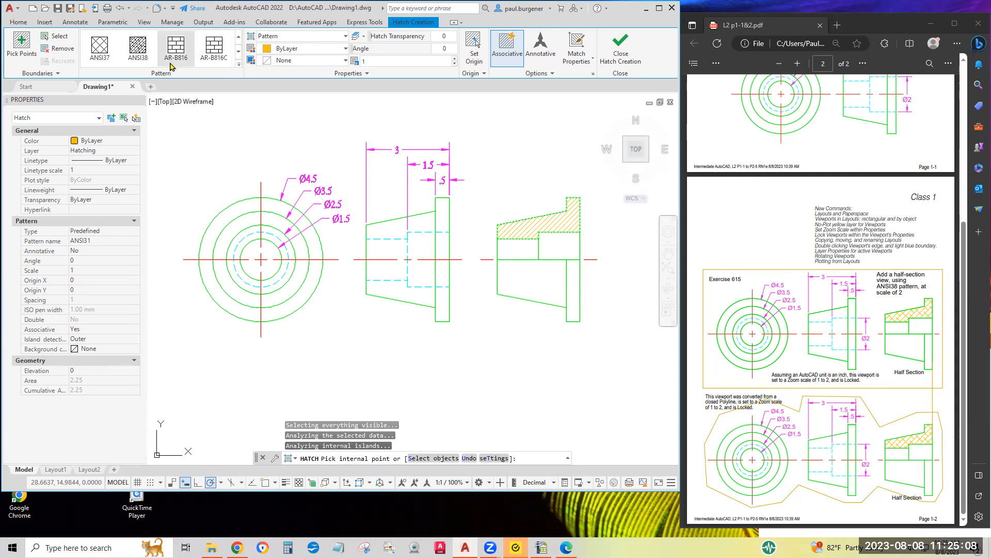
click(138, 54)
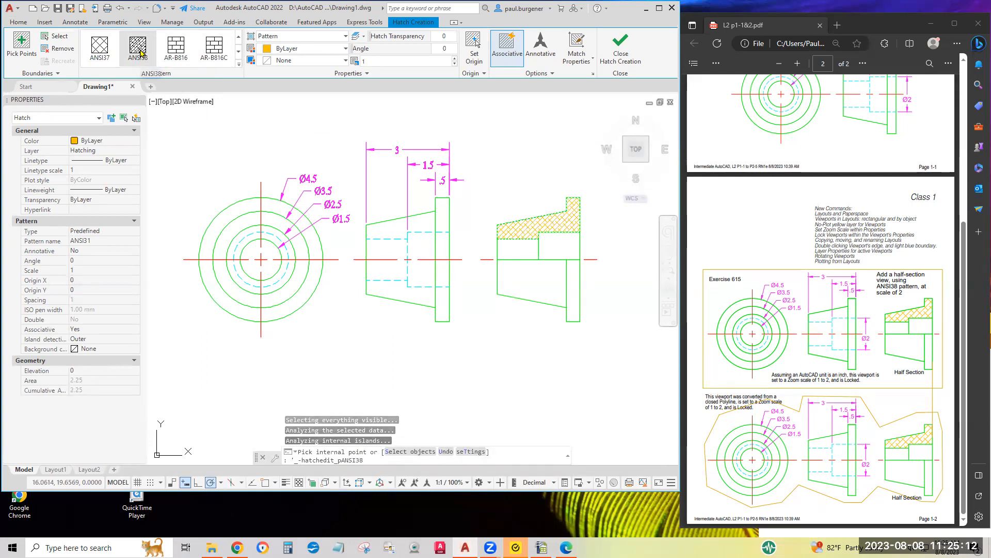
click(240, 68)
click(143, 128)
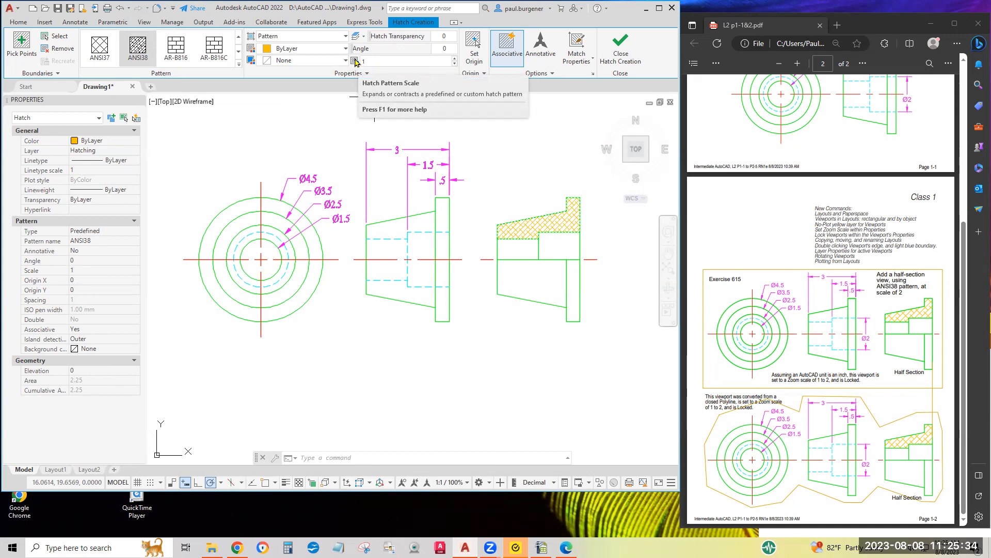
- Set the half-section hatch scale to 2 and finish the hatch
click(371, 62)
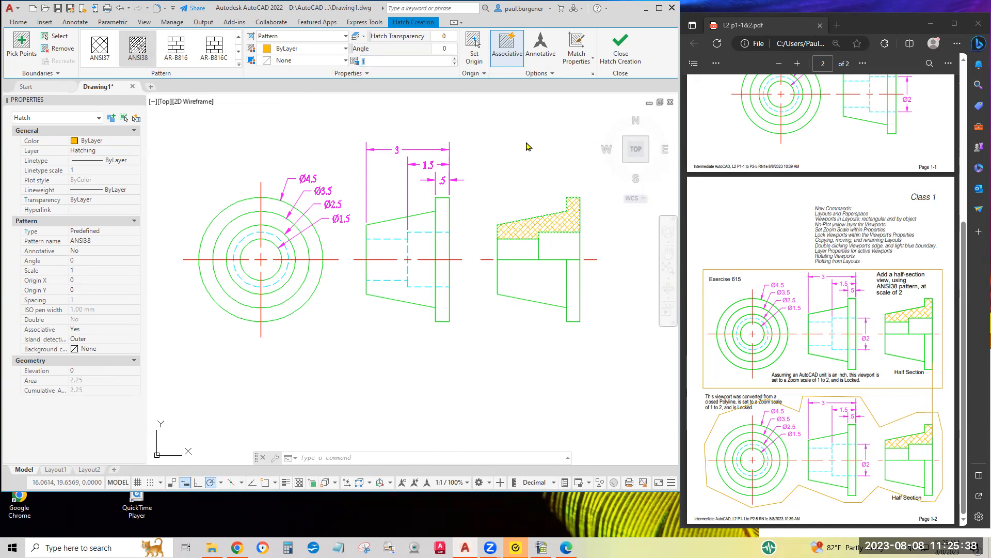
text(2)
key(Return)
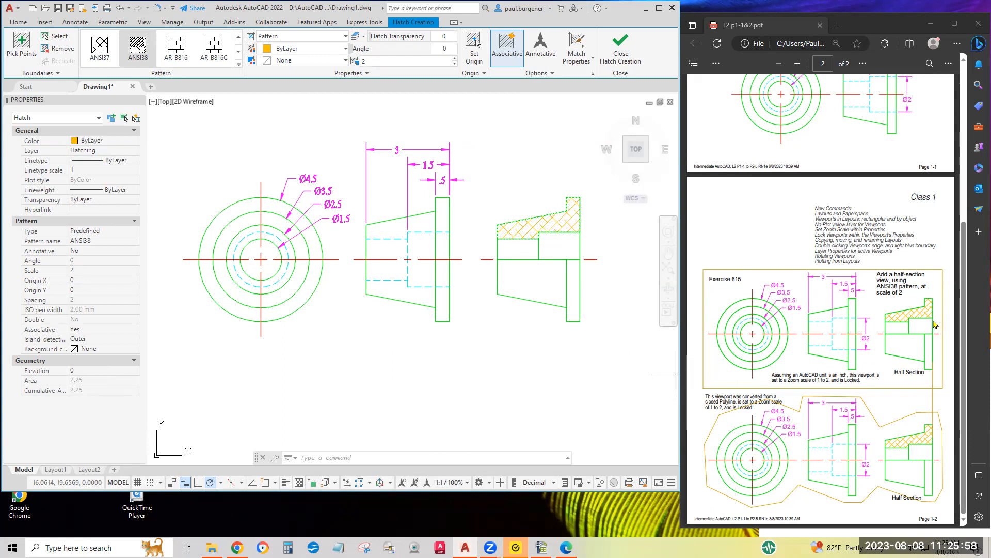
text(2)
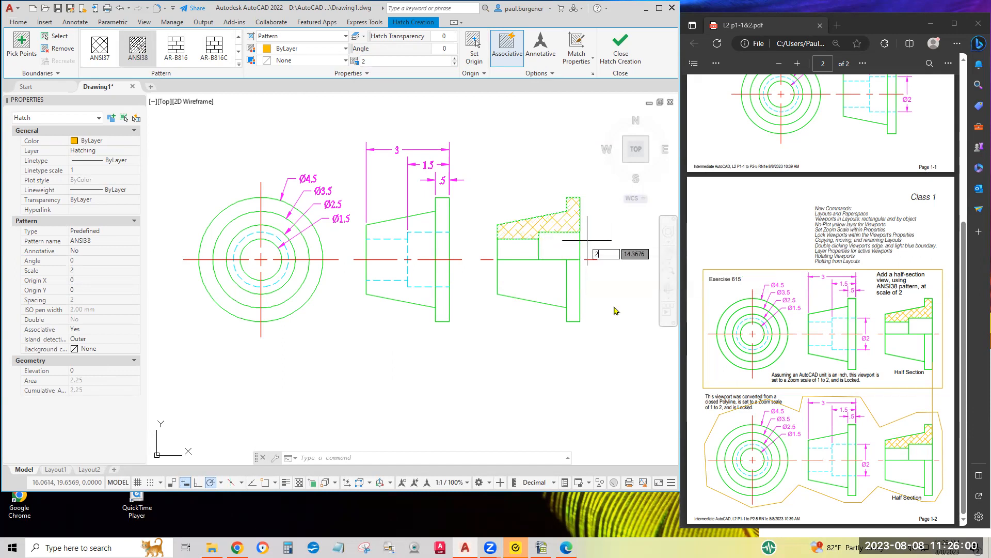
key(Escape)
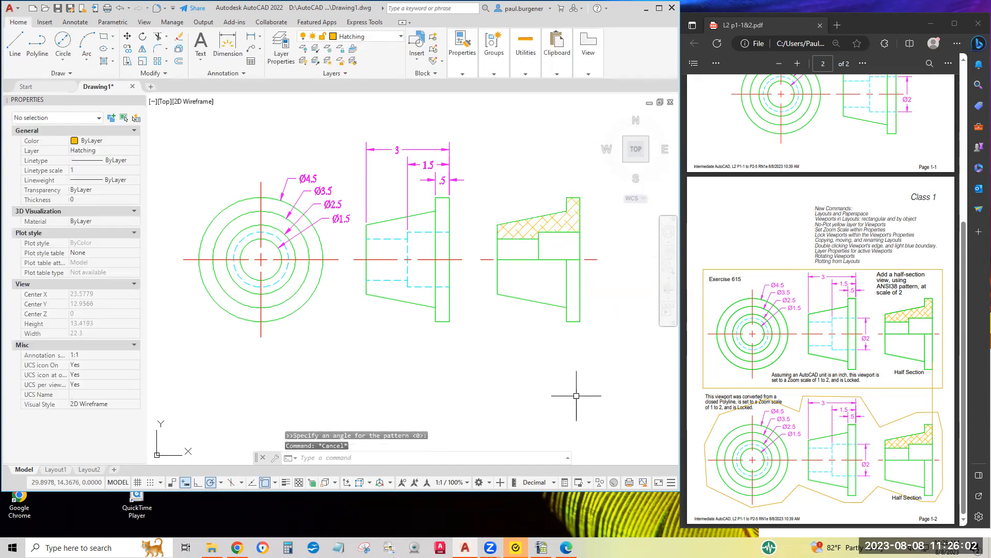
- Save the drawing with the completed half-section view
scroll(575, 394, down, 2)
mouse_move(575, 394)
middle_down()
mouse_move(575, 379)
mouse_move(515, 337)
middle_up()
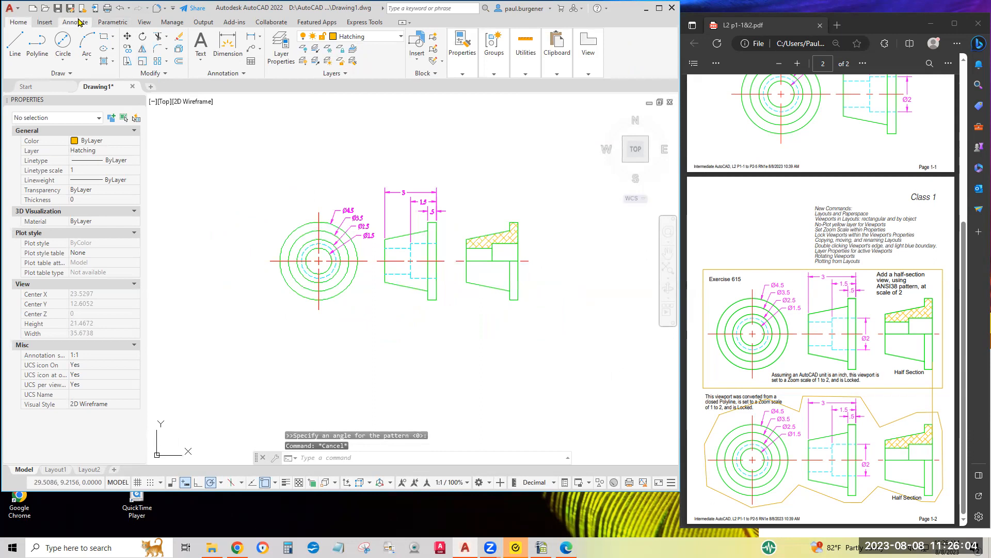
click(57, 10)
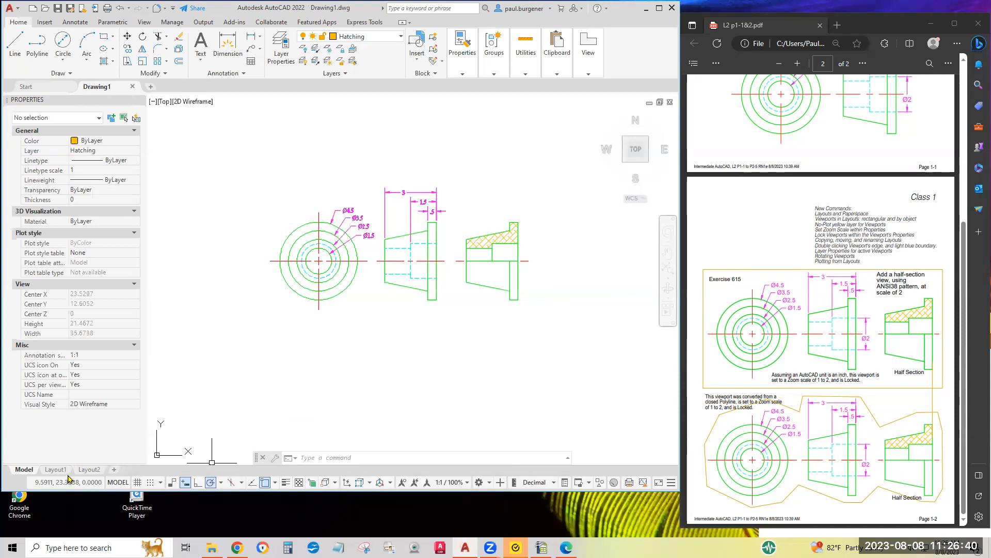
- Switch to Layout1 and examine its default viewport border
mouse_move(49, 474)
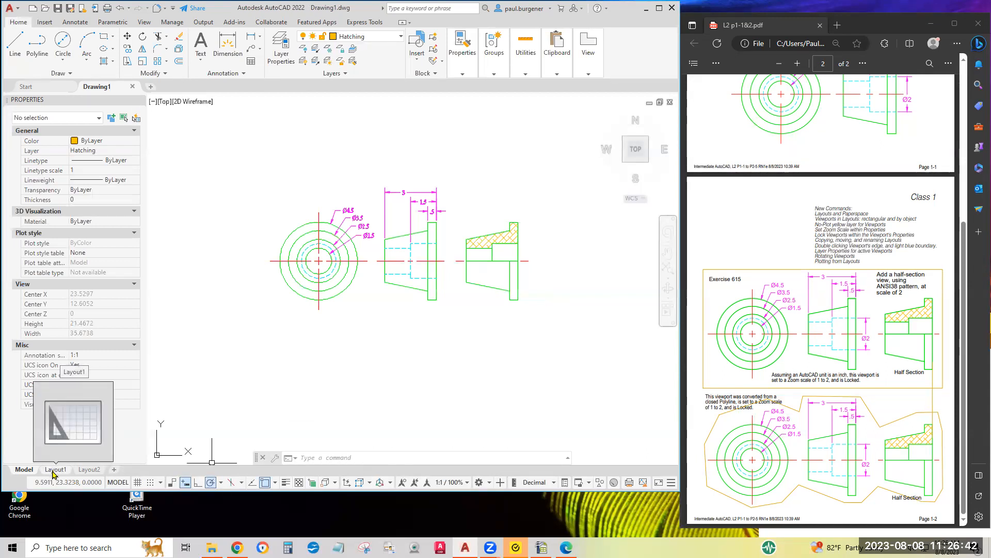
click(54, 470)
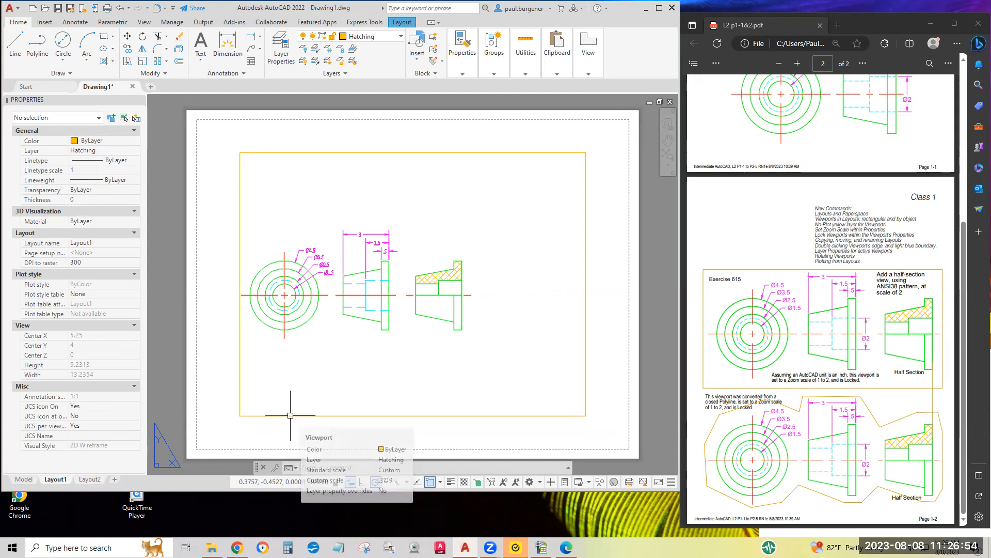
mouse_move(289, 416)
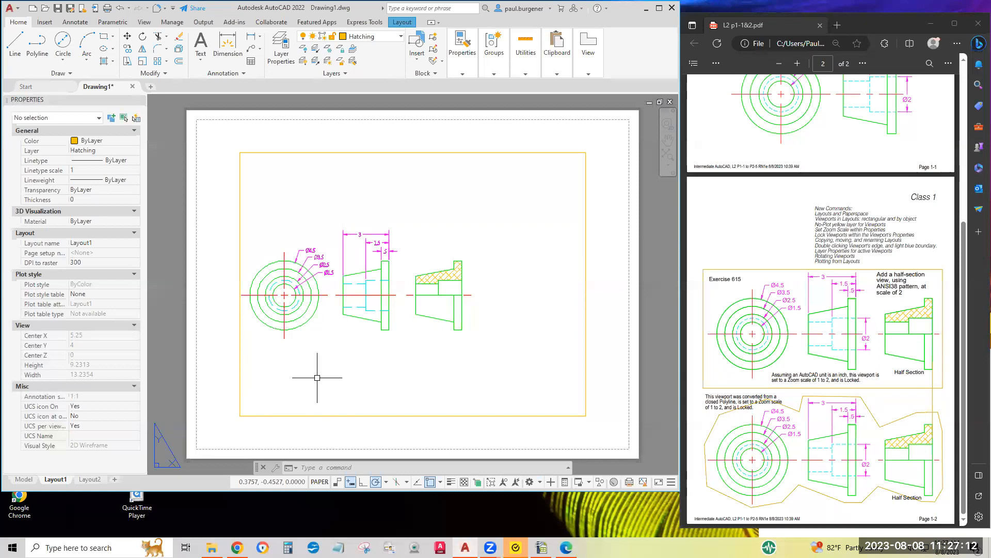
click(348, 424)
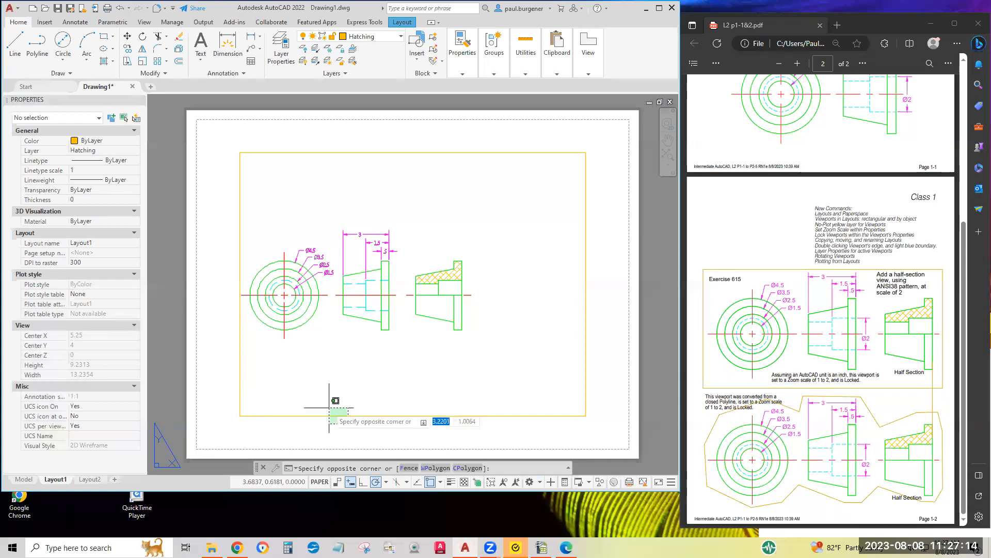
click(330, 407)
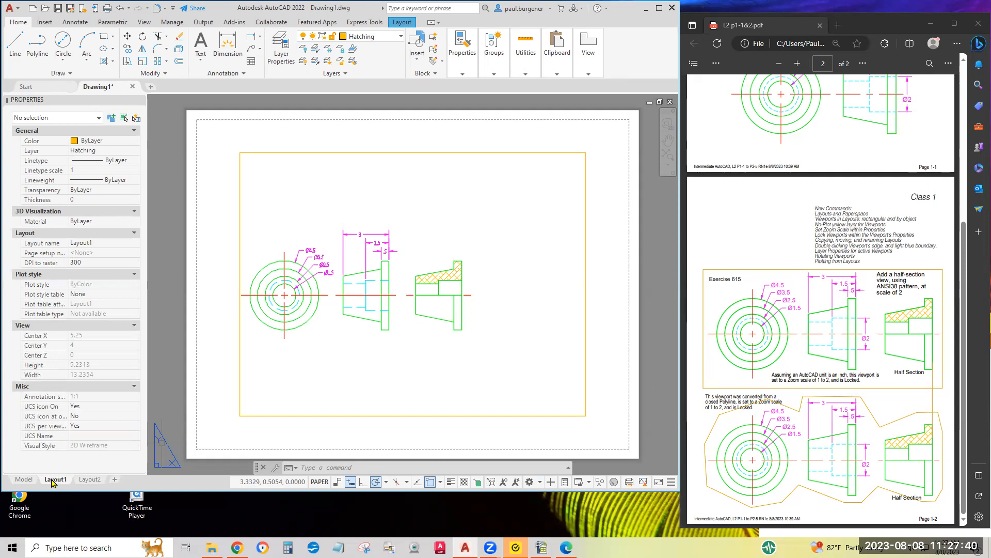
- Modify Layout1's page setup to portrait orientation, leaving the plot style table set to None
right_click(54, 482)
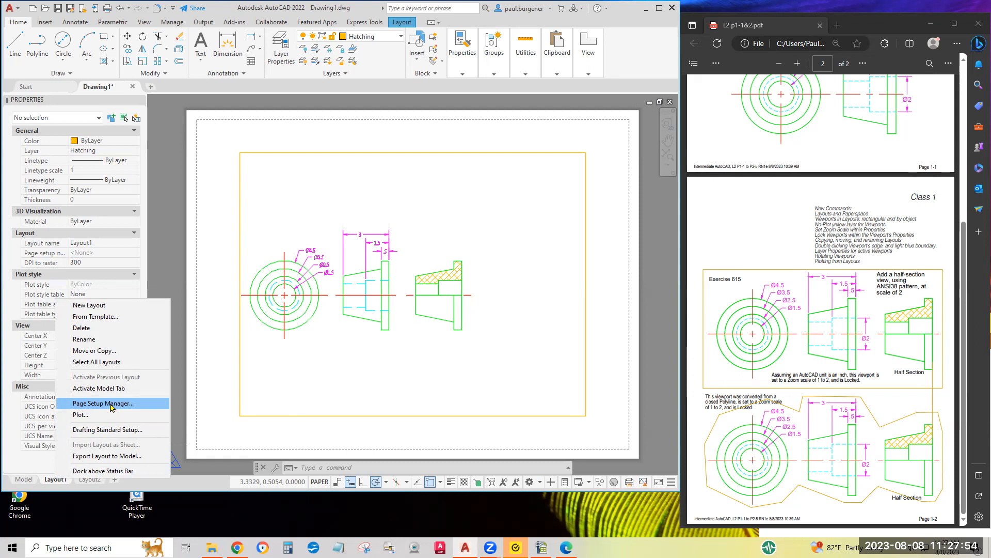
click(110, 404)
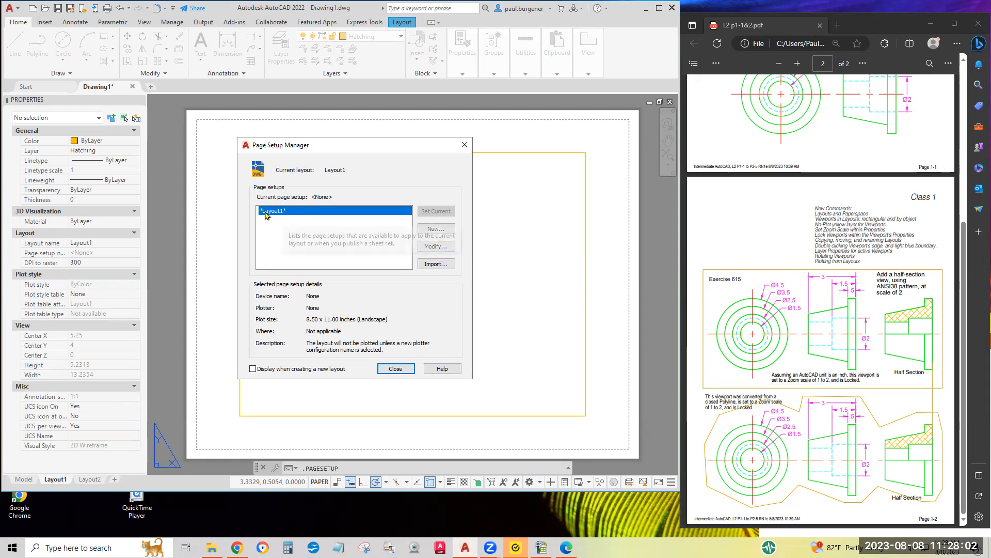
click(437, 247)
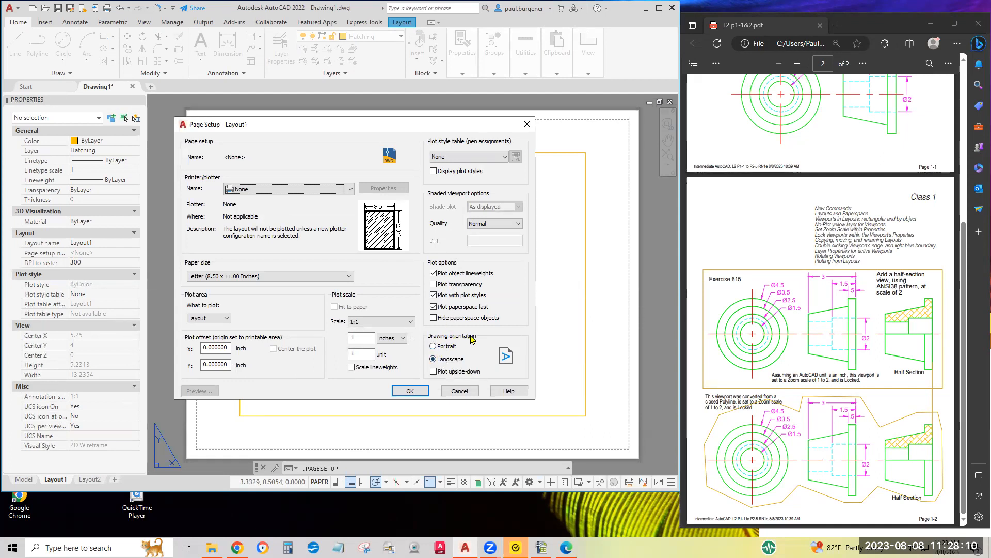
click(434, 347)
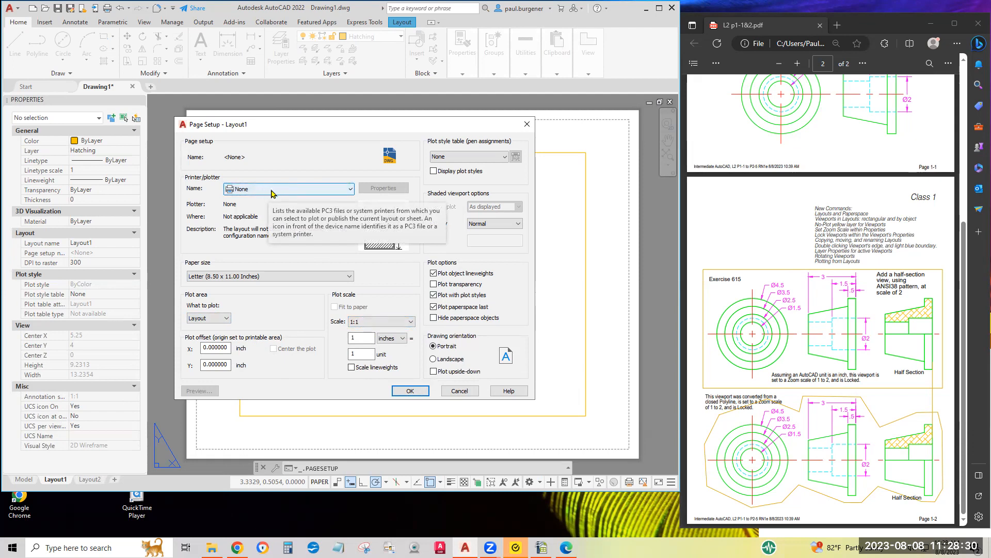
click(456, 158)
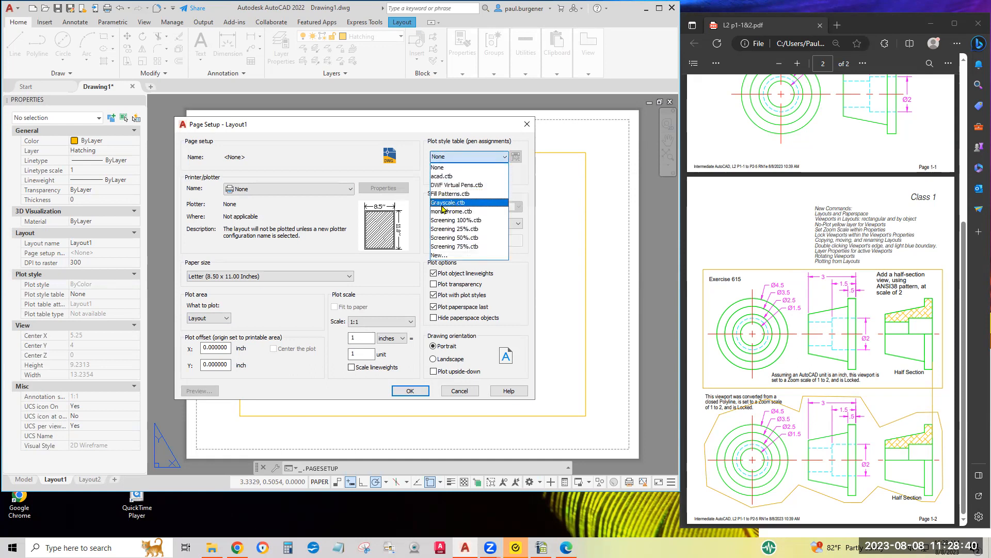
click(461, 160)
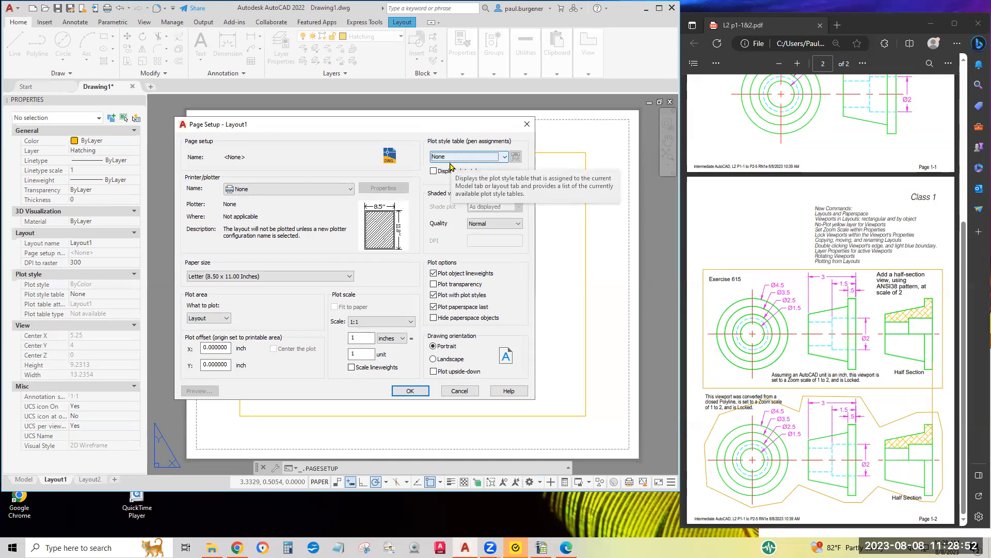
click(410, 392)
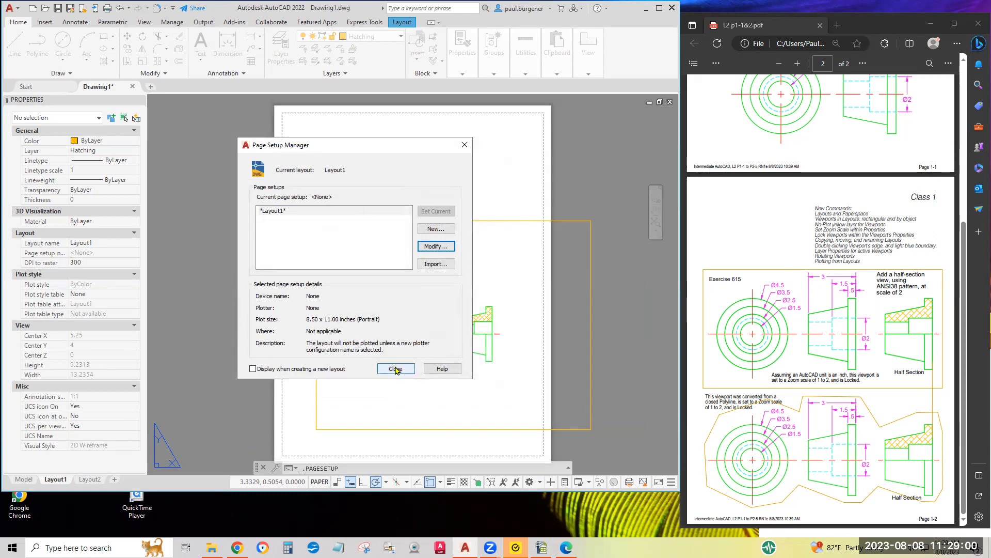
click(395, 370)
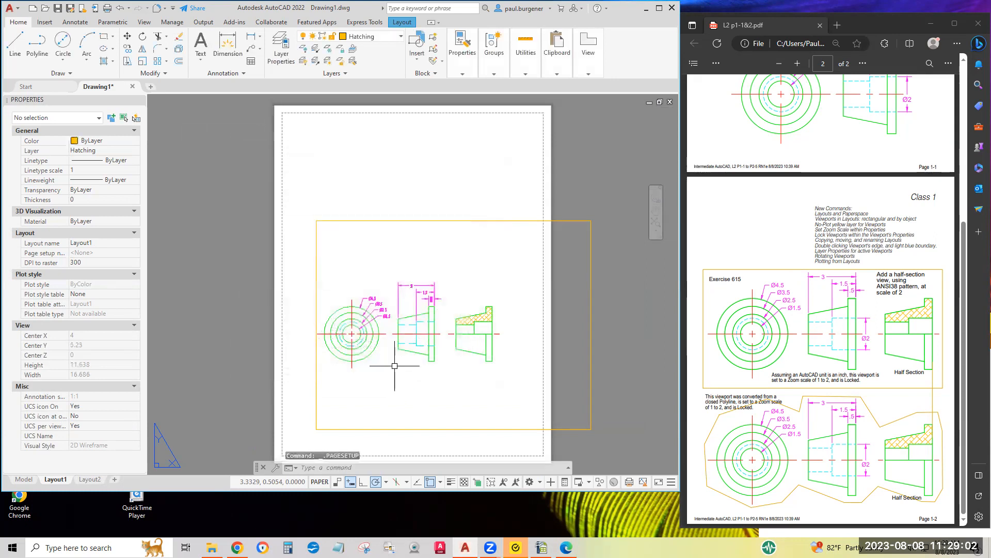
- Rename Layout1 as Asize-P
right_click(58, 481)
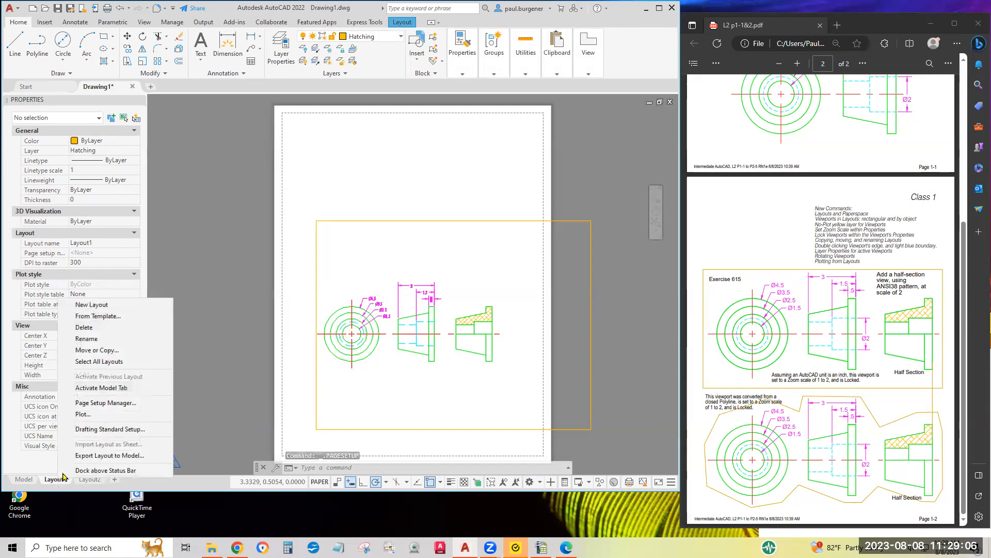
click(108, 345)
text(Asiz)
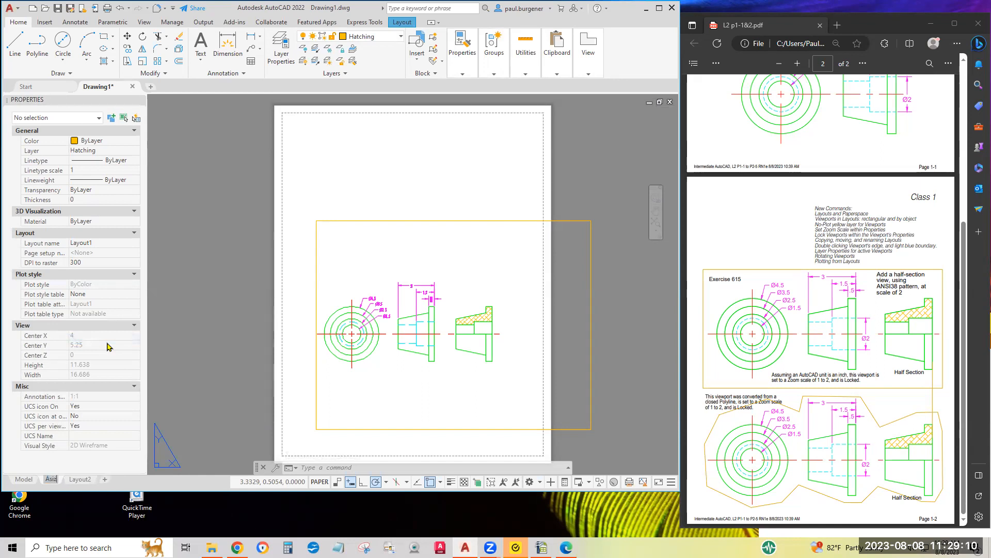
text(e-P)
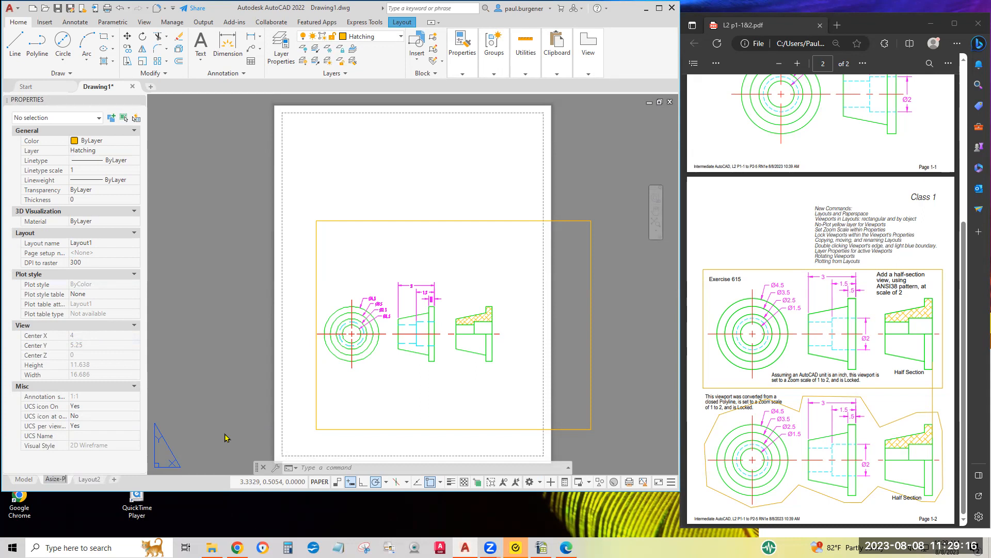
click(291, 393)
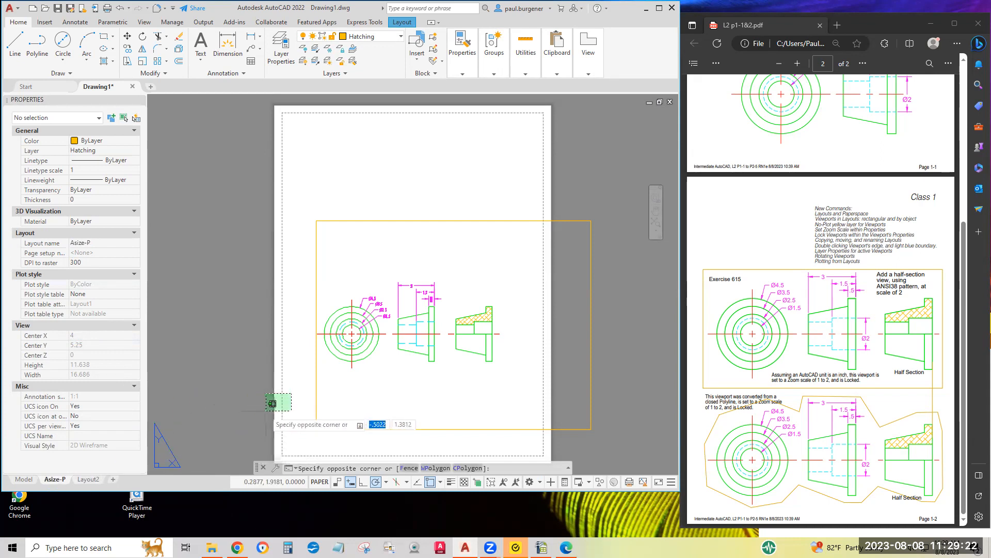
click(293, 401)
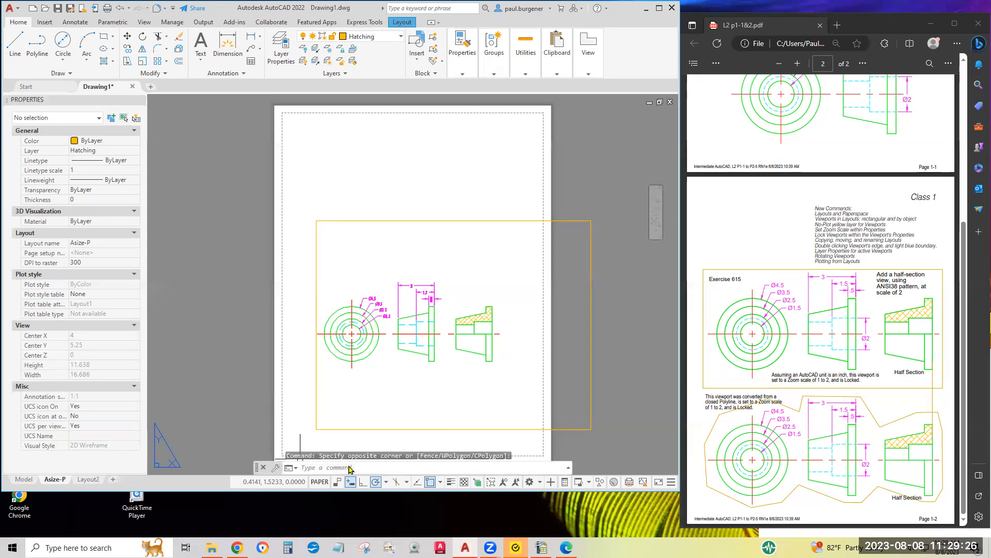
- Put the default viewport's border on the Vports layer
click(399, 438)
click(383, 417)
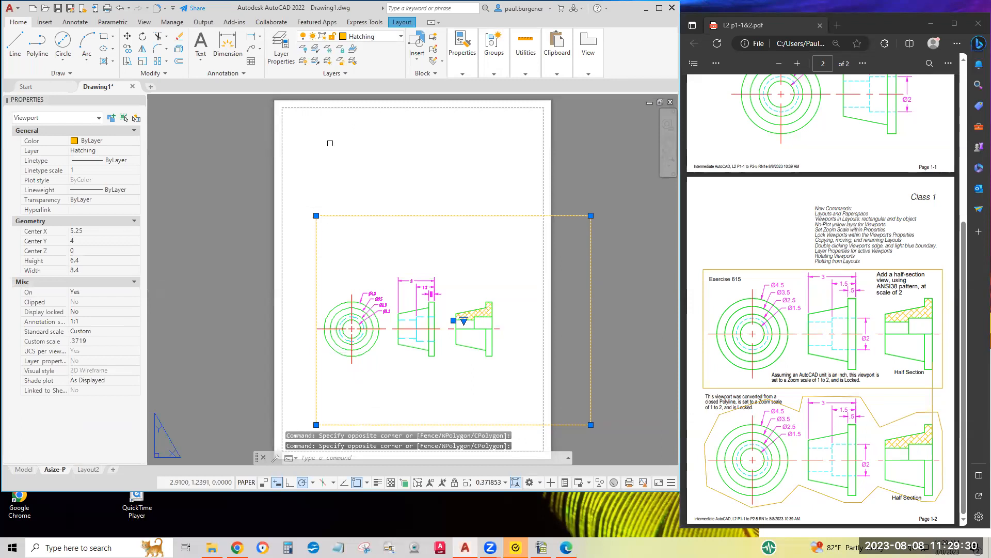
click(372, 36)
click(360, 136)
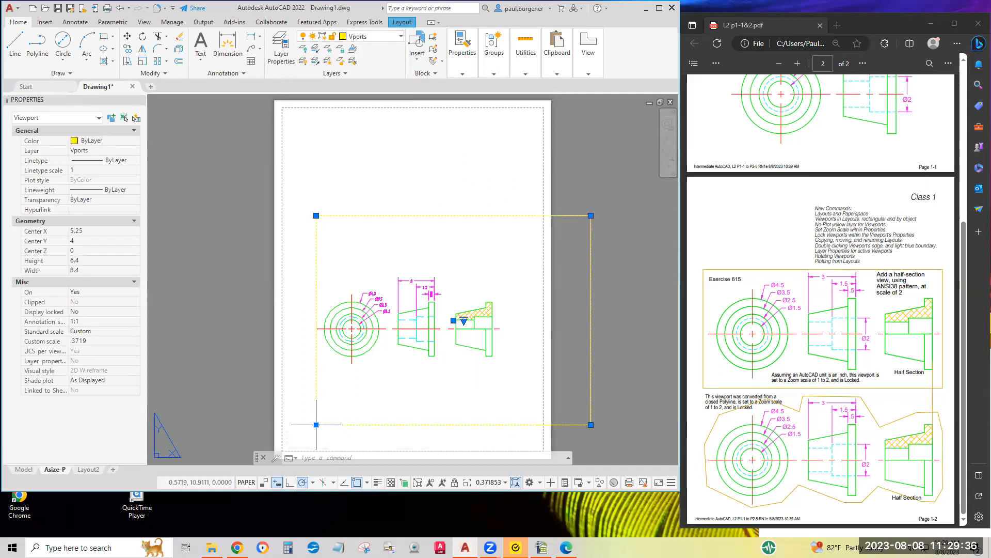
- Shorten the viewport to about 3.9 high by raising its lower edge, and move it up against the sheet's left printable margin
click(316, 425)
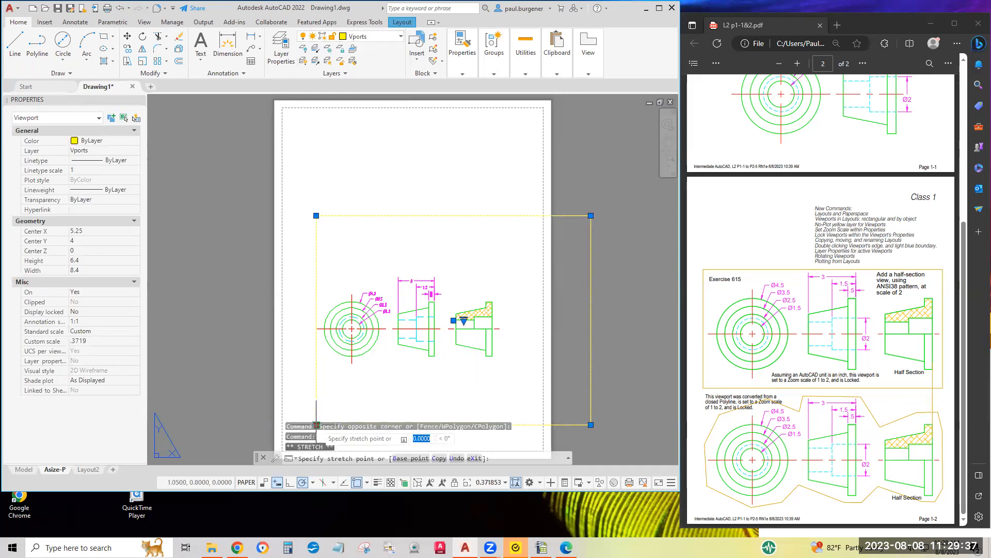
click(316, 343)
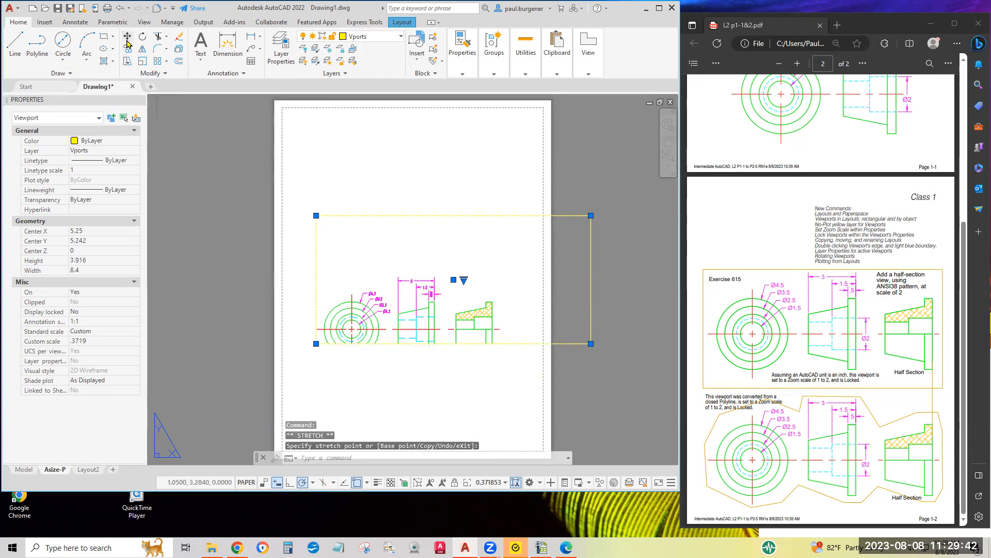
key(Escape)
click(407, 184)
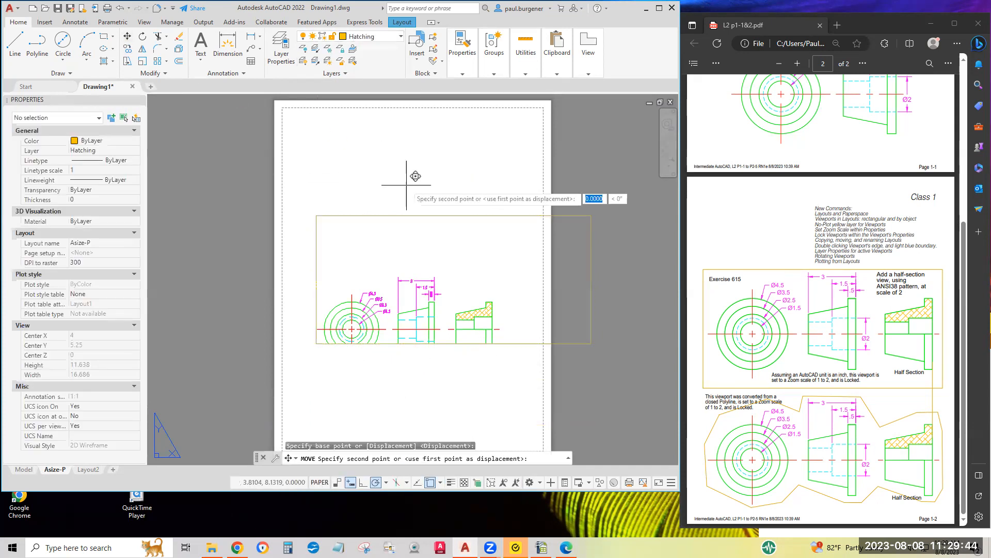
click(374, 135)
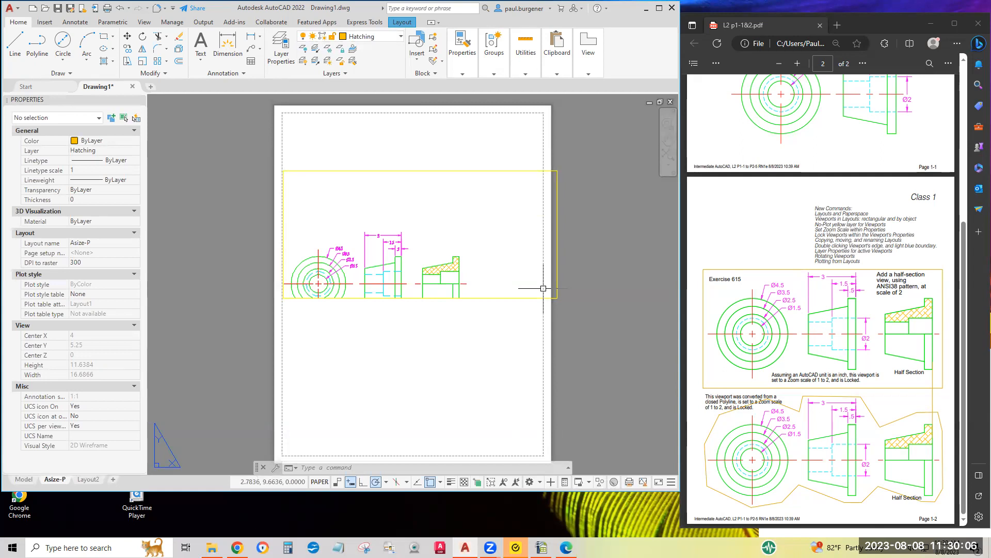
- Activate the viewport's model space, centre the three part views within its border, and return to paper space
click(428, 227)
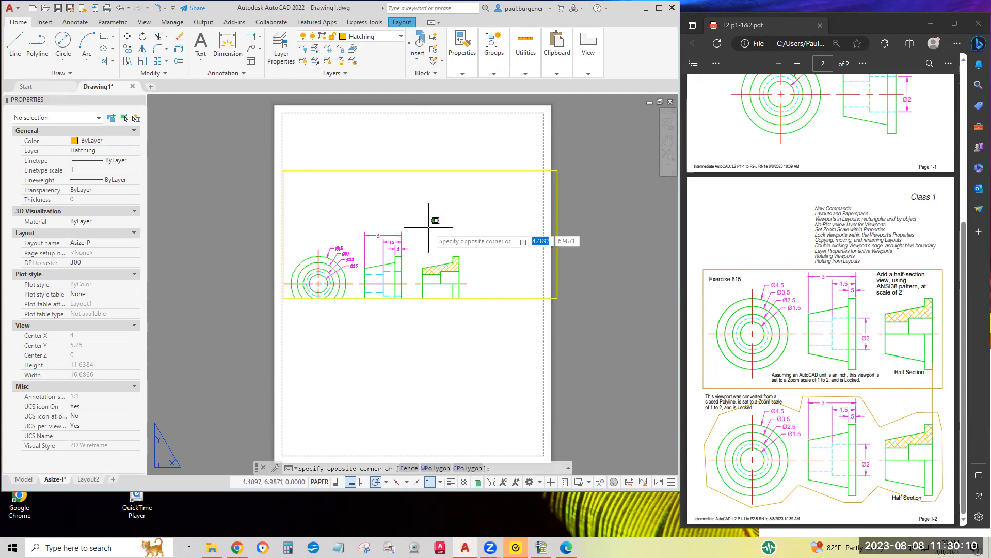
double_click(428, 228)
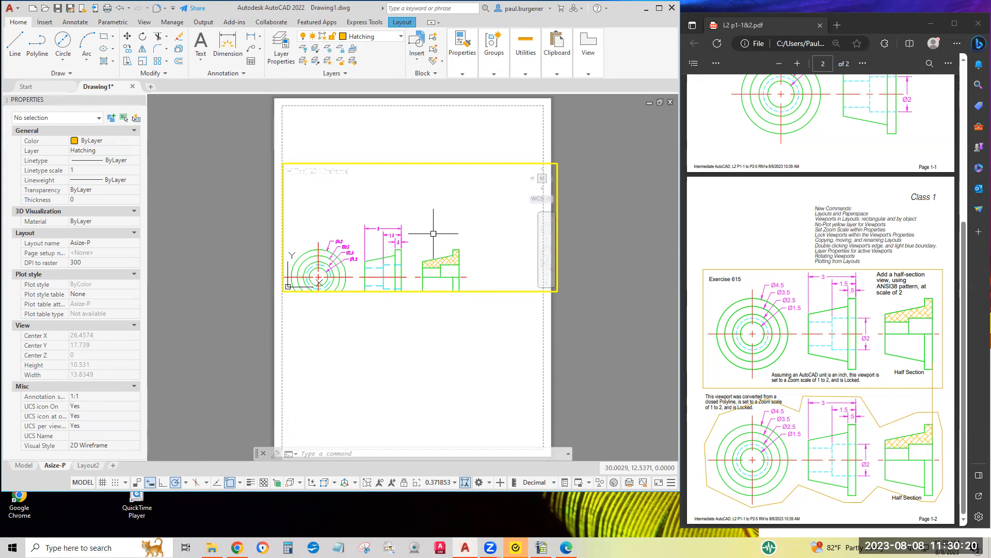
middle_drag(430, 228, 462, 186)
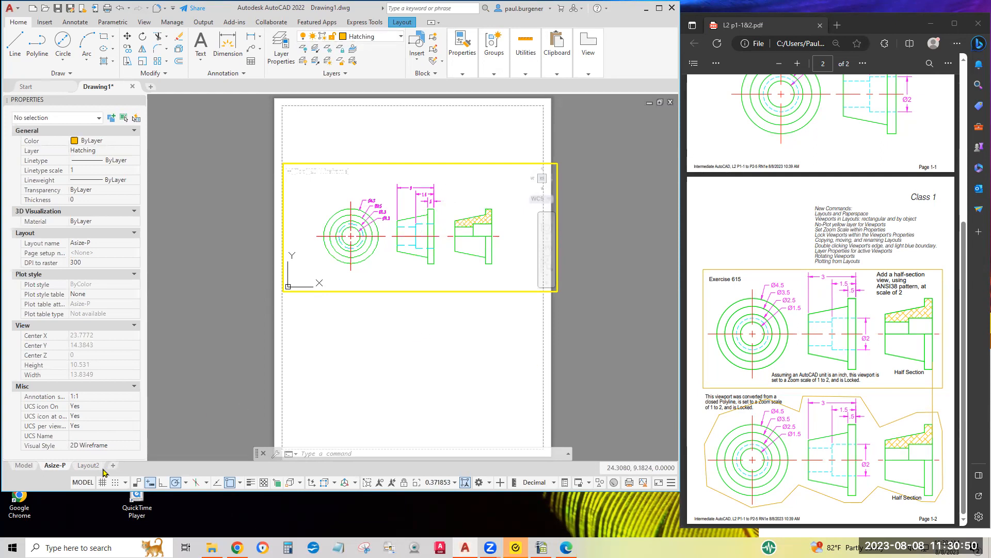
click(83, 482)
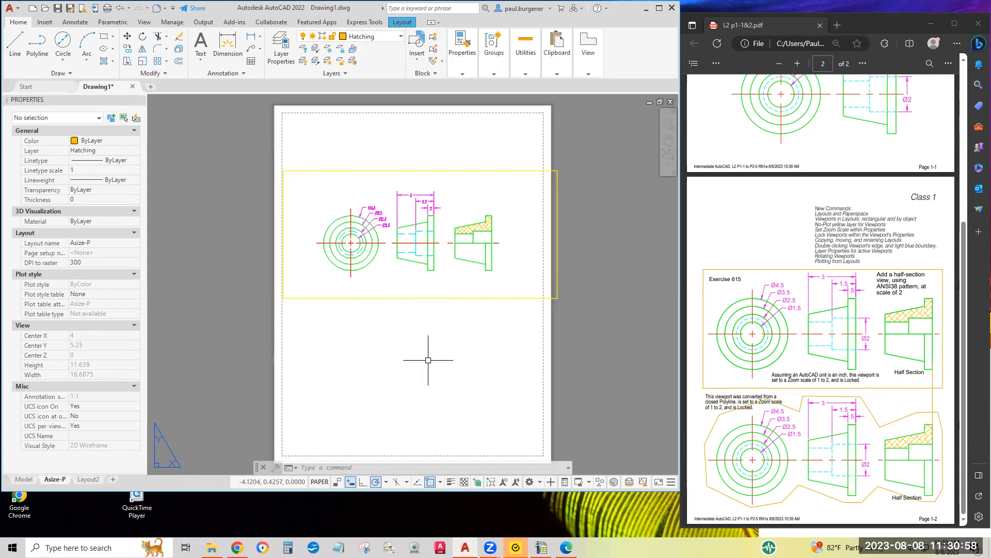
- Set the viewport's standard scale to 1:2 and deselect it
click(411, 299)
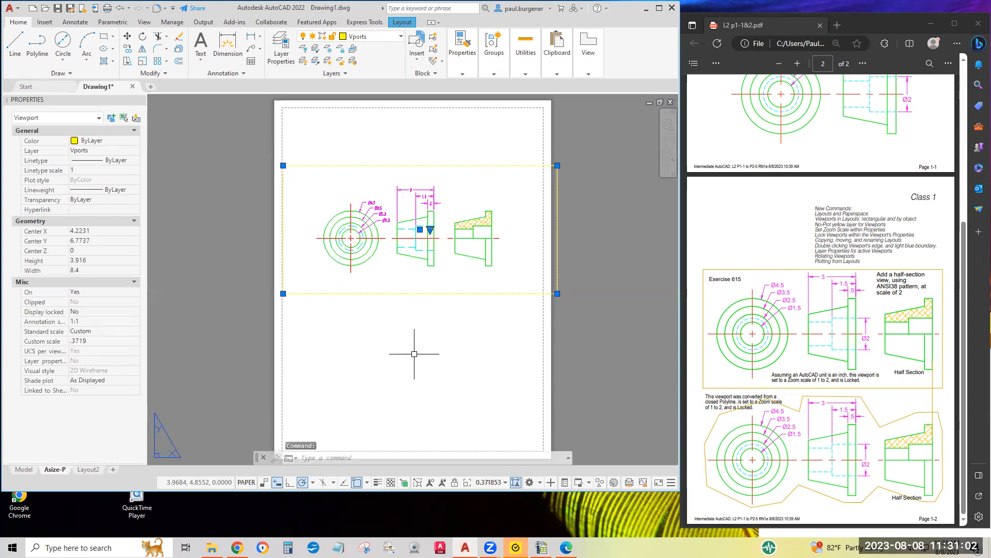
click(102, 334)
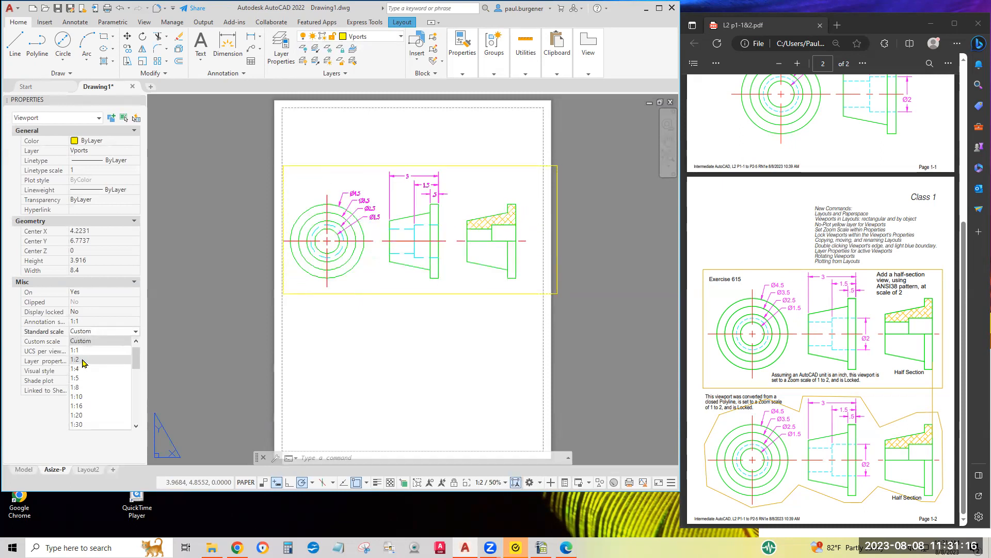
click(83, 360)
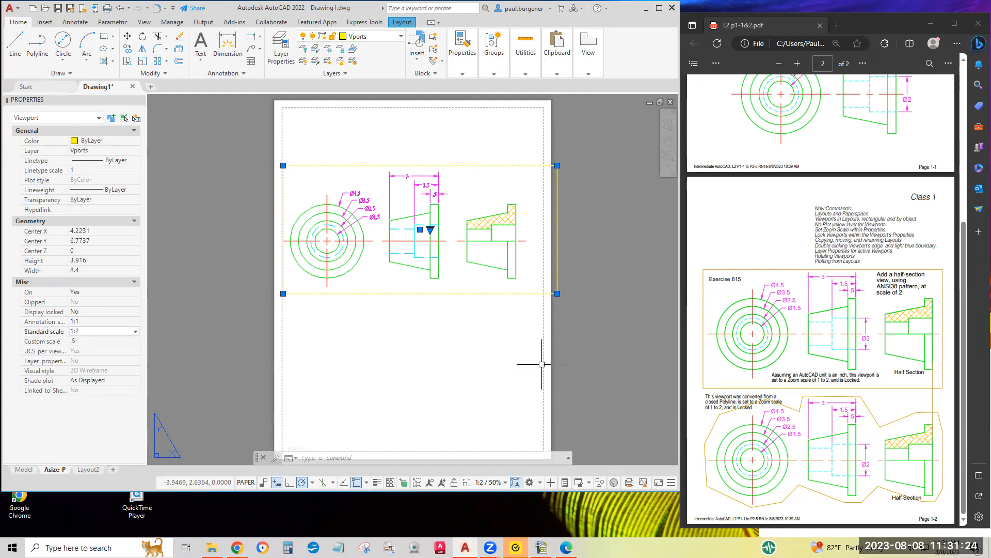
key(Escape)
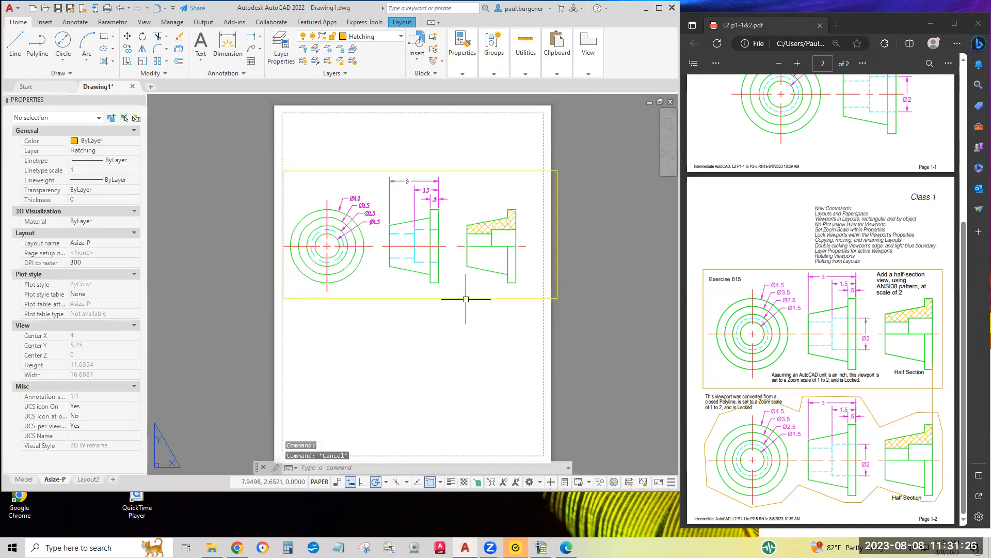
- Lock the viewport's display by setting Display locked to Yes
click(465, 299)
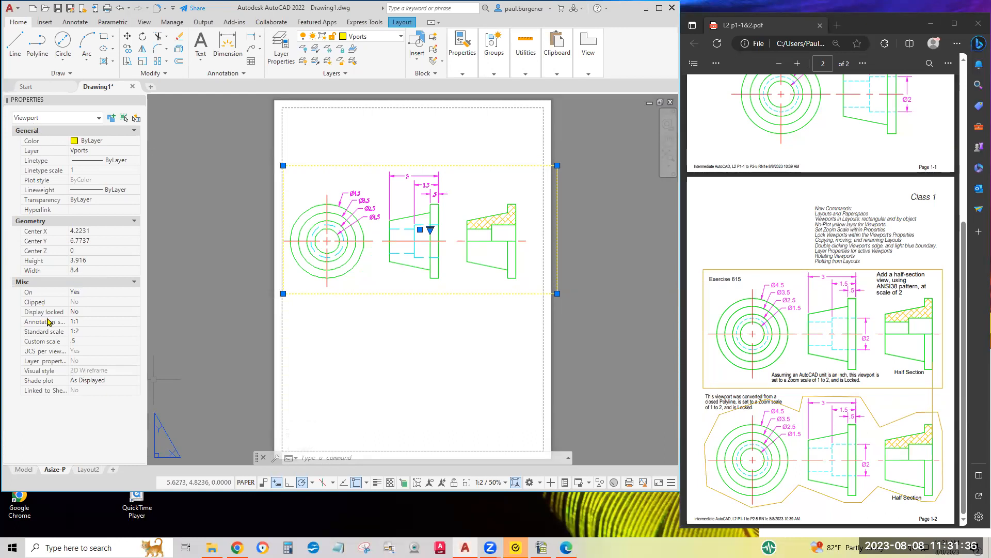
click(78, 312)
click(79, 313)
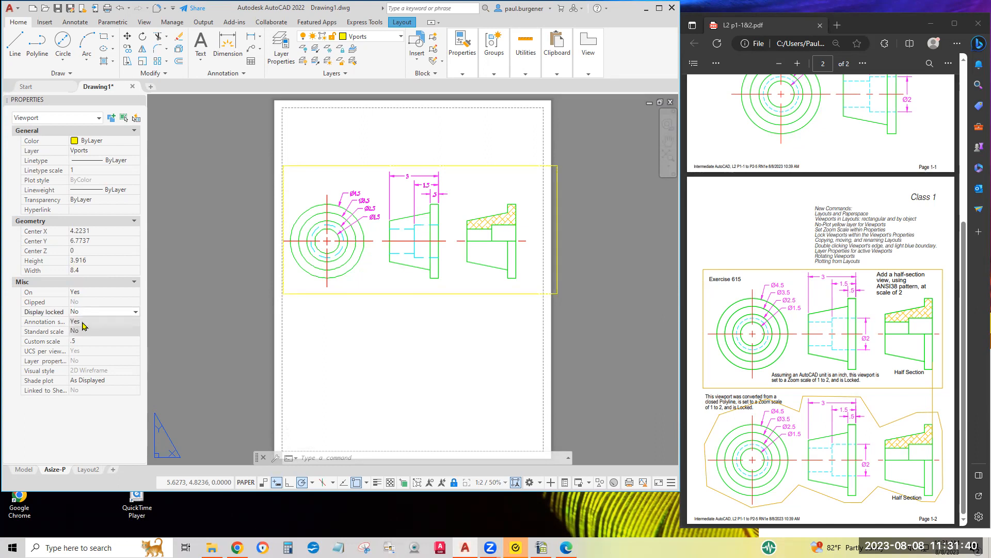
click(81, 323)
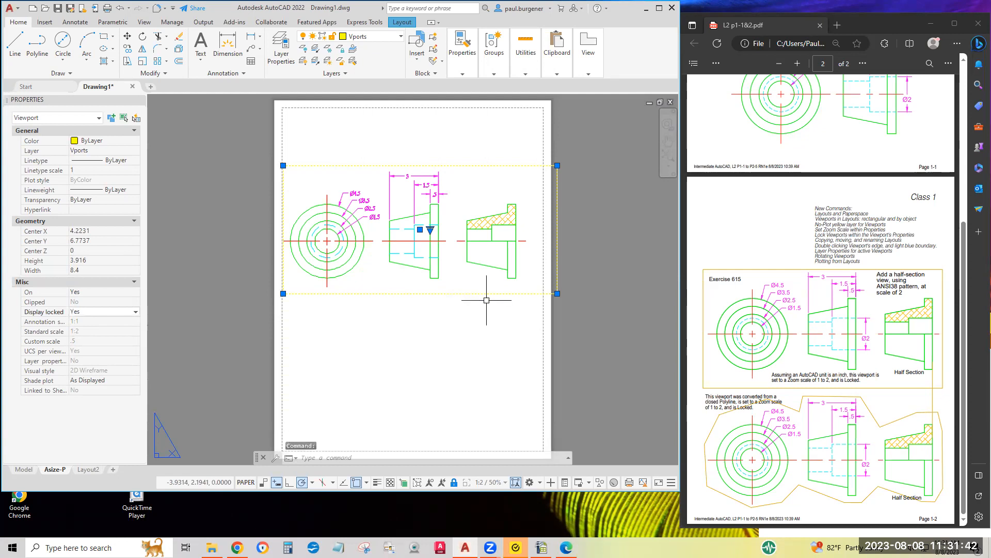
key(Escape)
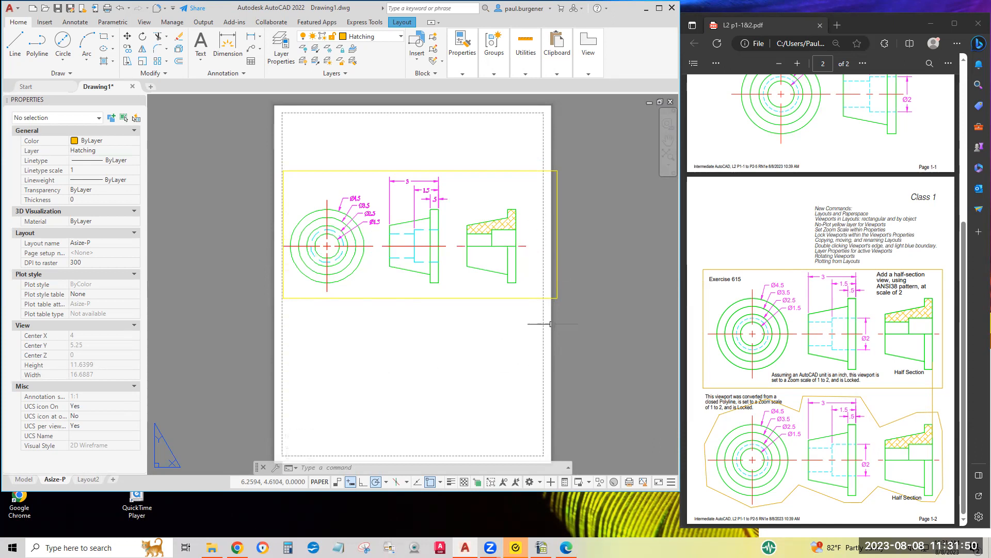
- Stretch the viewport's left edge outward past the printable margin, widening the viewport to about 8.5
scroll(279, 248, up, 12)
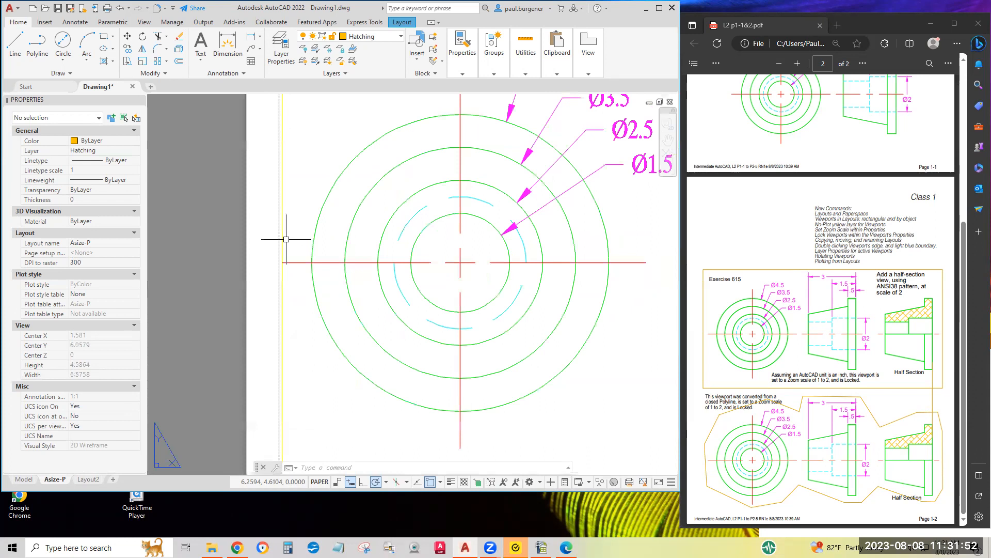
scroll(219, 233, down, 12)
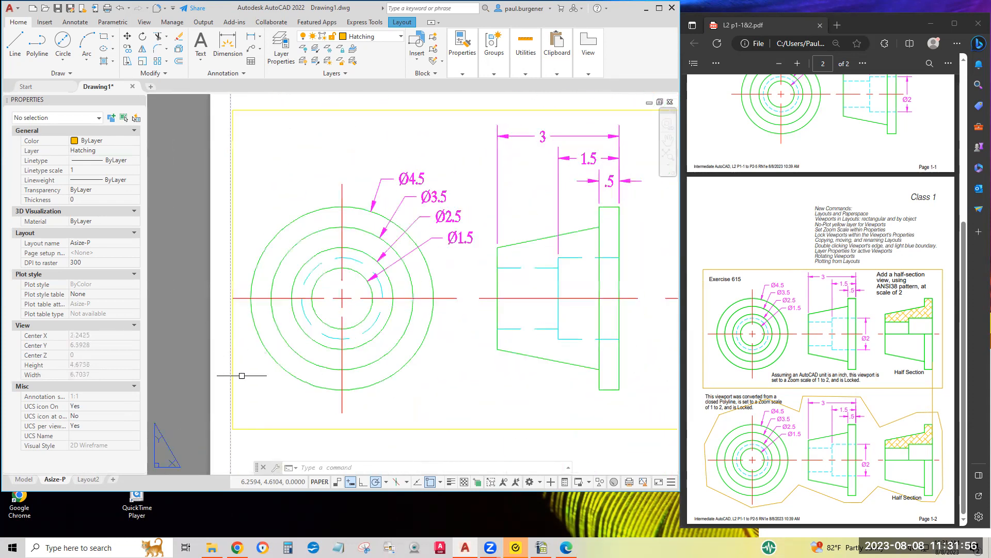
click(233, 428)
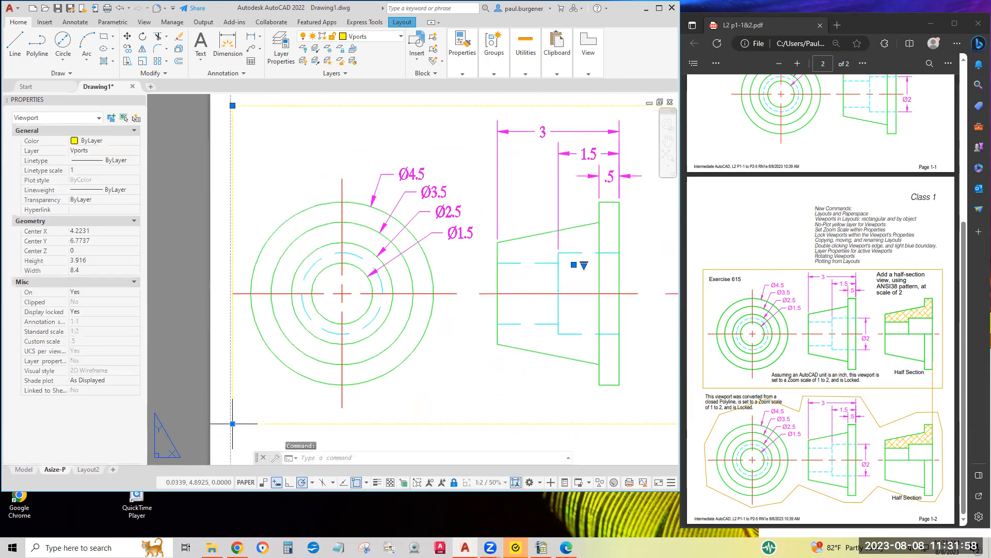
click(233, 423)
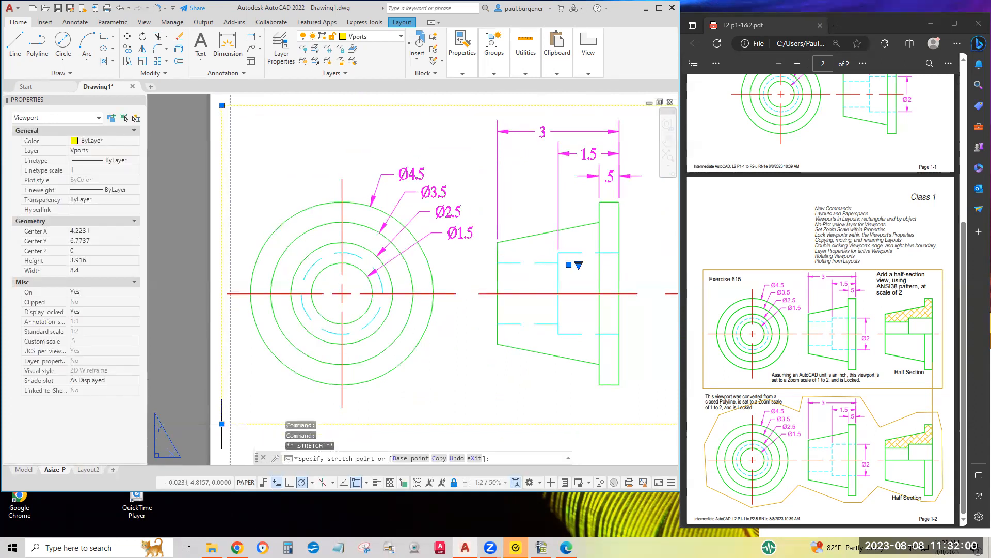
click(212, 299)
scroll(372, 367, down, 2)
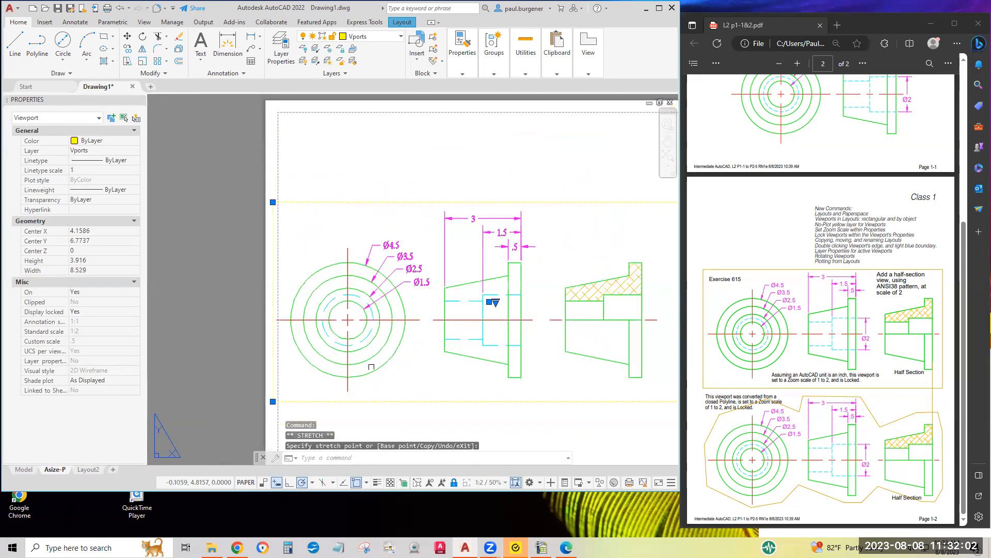
scroll(566, 194, down, 2)
middle_drag(425, 207, 277, 214)
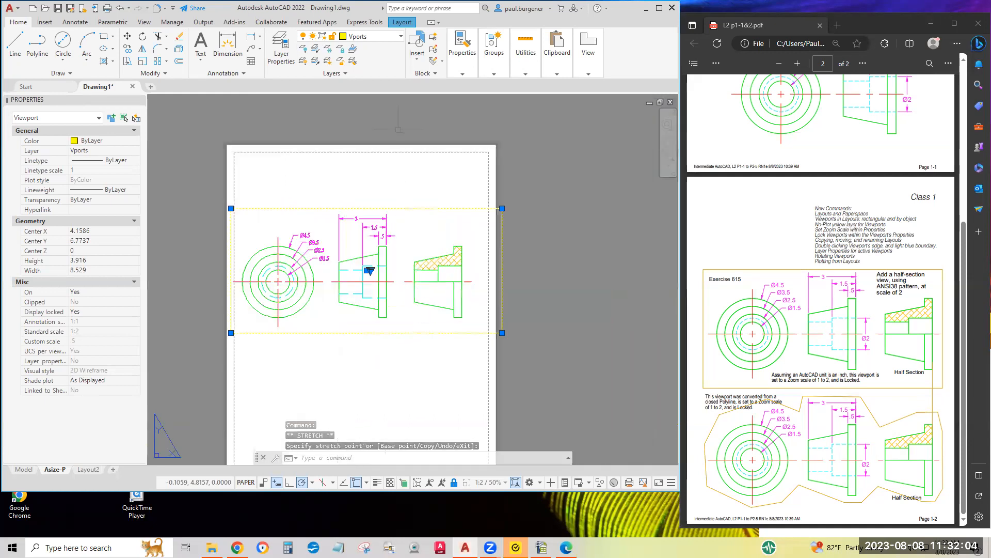
- Move the viewport horizontally to the right in two small shifts, bringing its left edge inside the printable margin
click(127, 36)
click(339, 176)
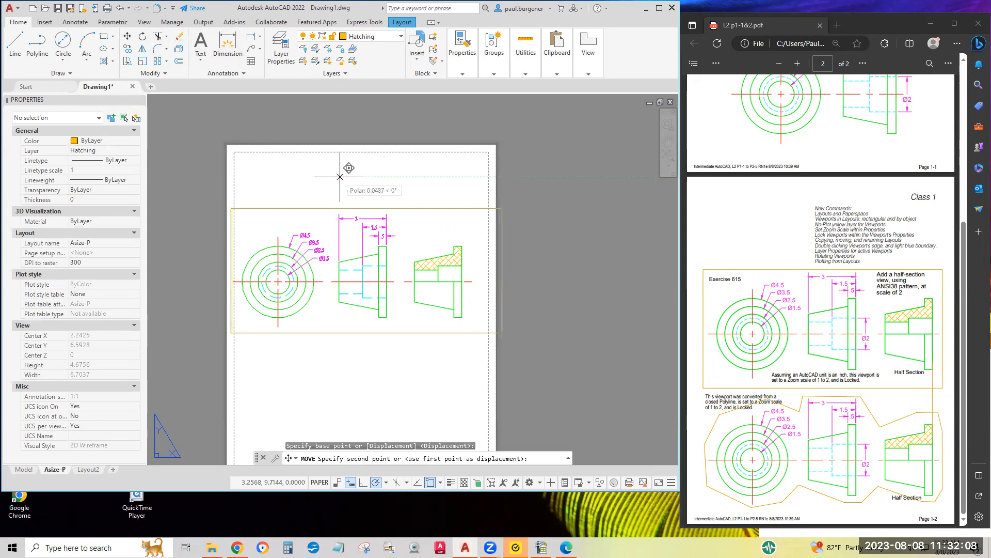
click(348, 176)
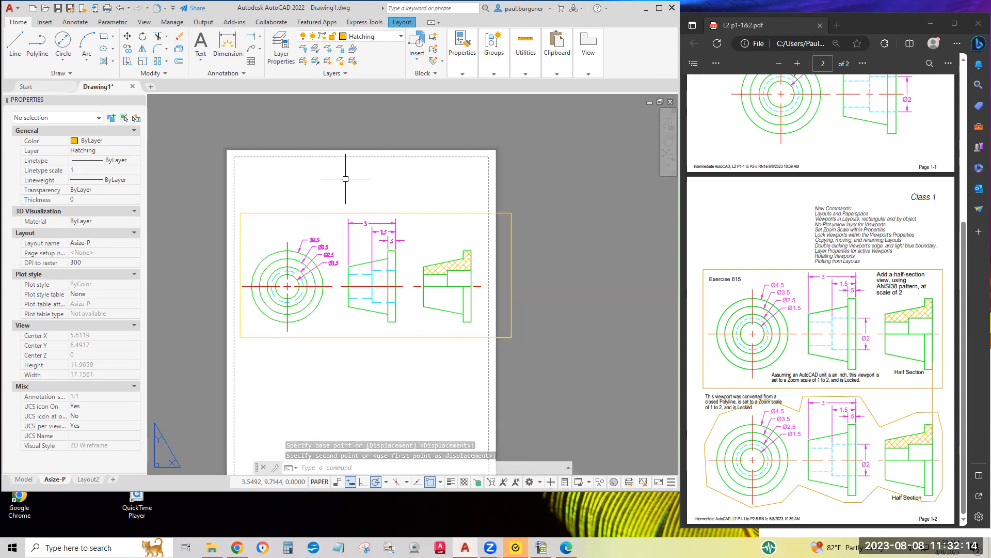
click(128, 36)
click(372, 198)
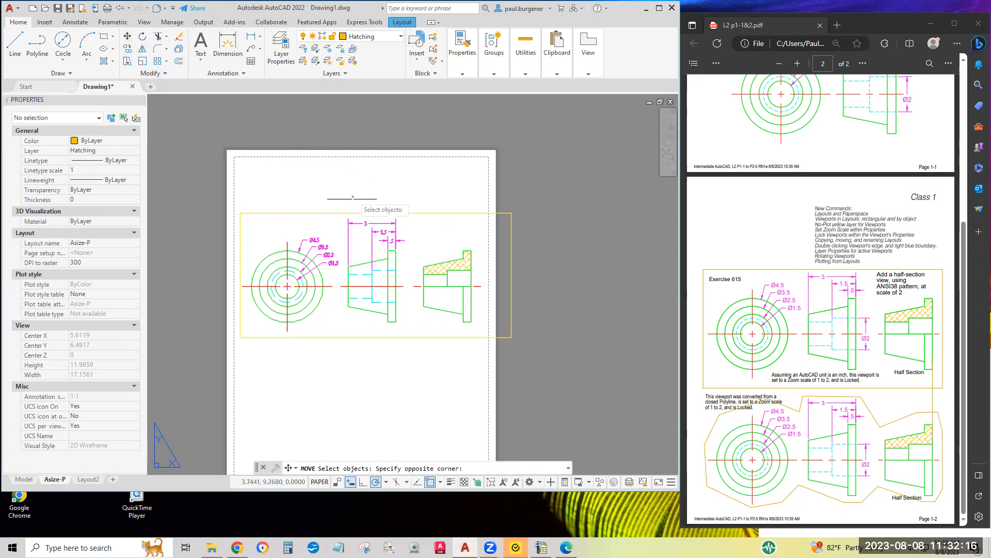
click(313, 245)
right_click(340, 188)
click(340, 186)
click(344, 186)
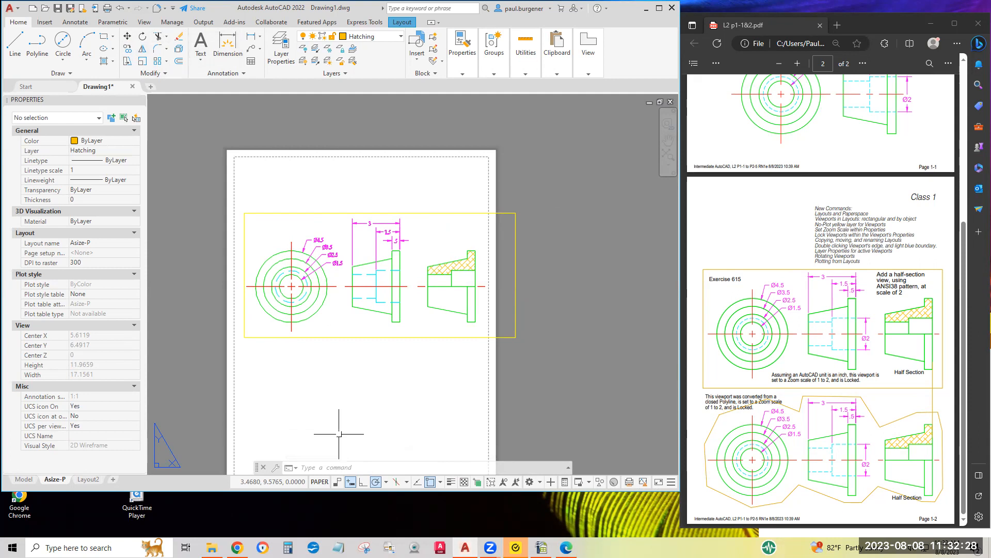
middle_drag(380, 403, 399, 364)
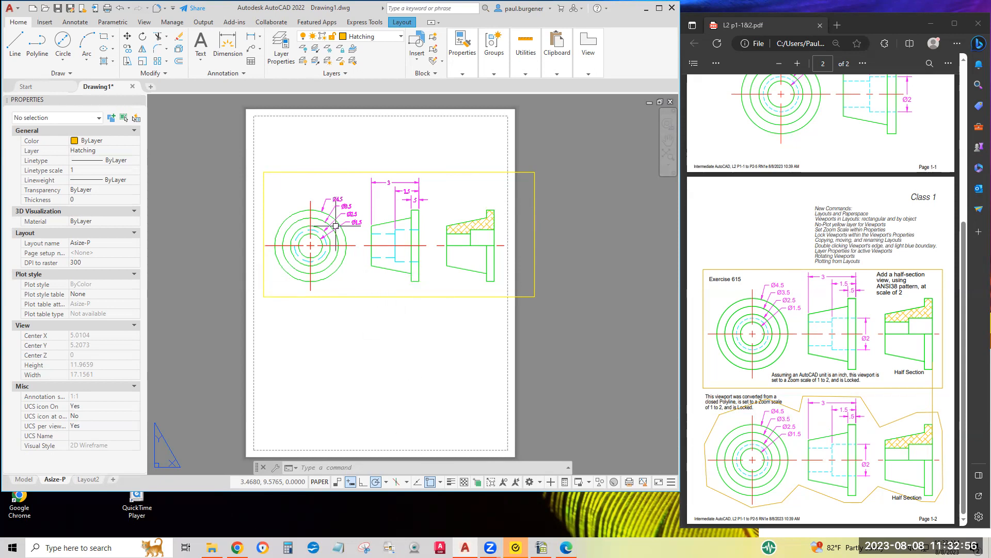
scroll(625, 325, down, 1)
scroll(454, 345, up, 2)
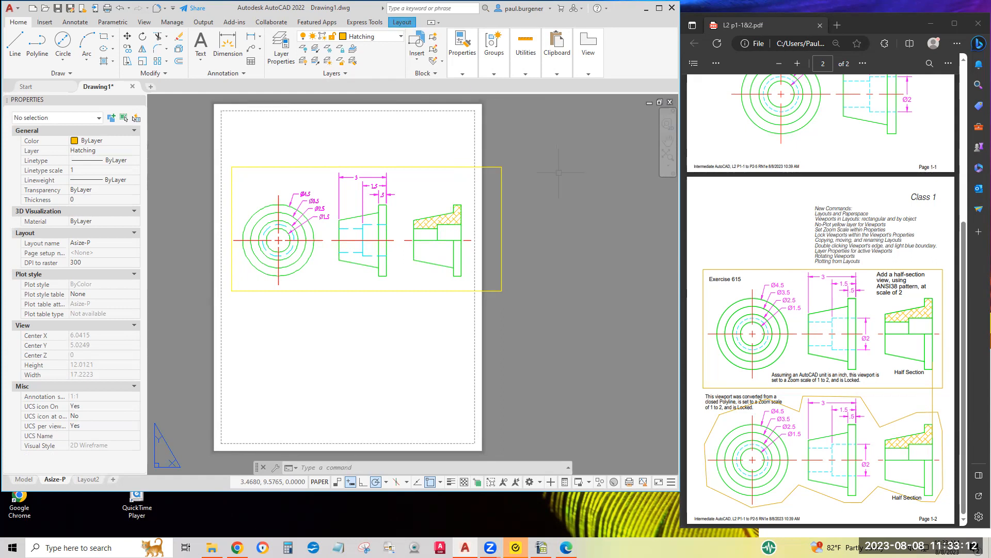
click(401, 22)
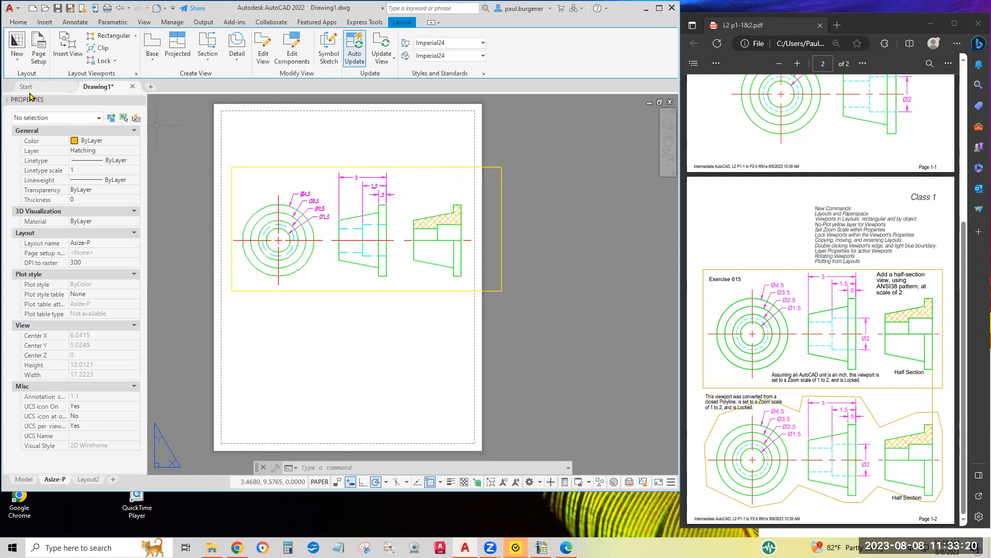
click(136, 36)
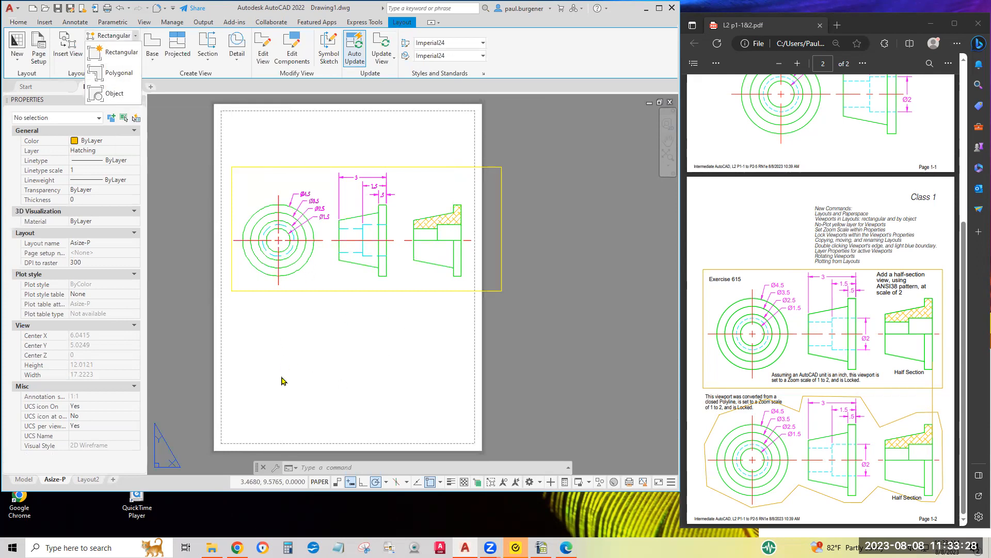
click(180, 127)
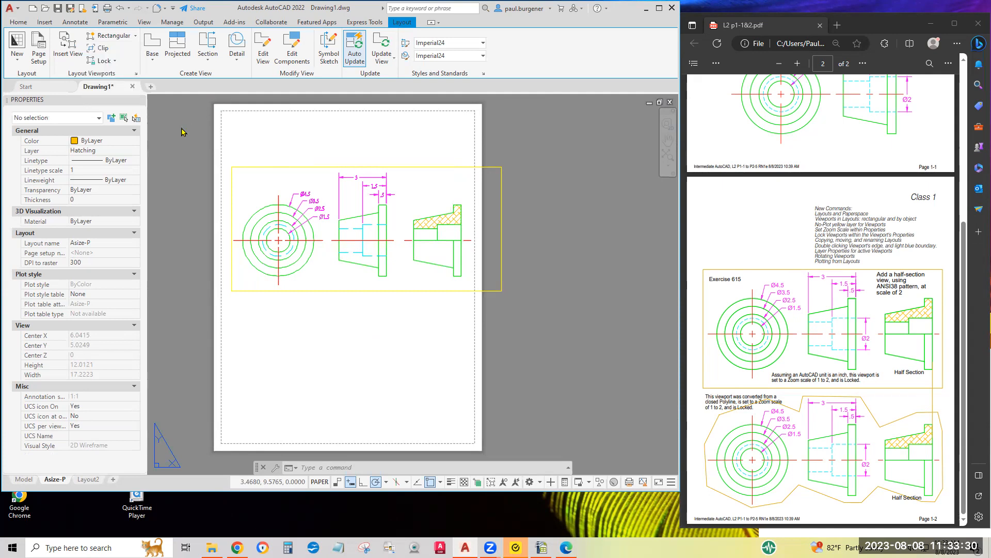
- Make Vports the current layer
click(19, 22)
click(370, 38)
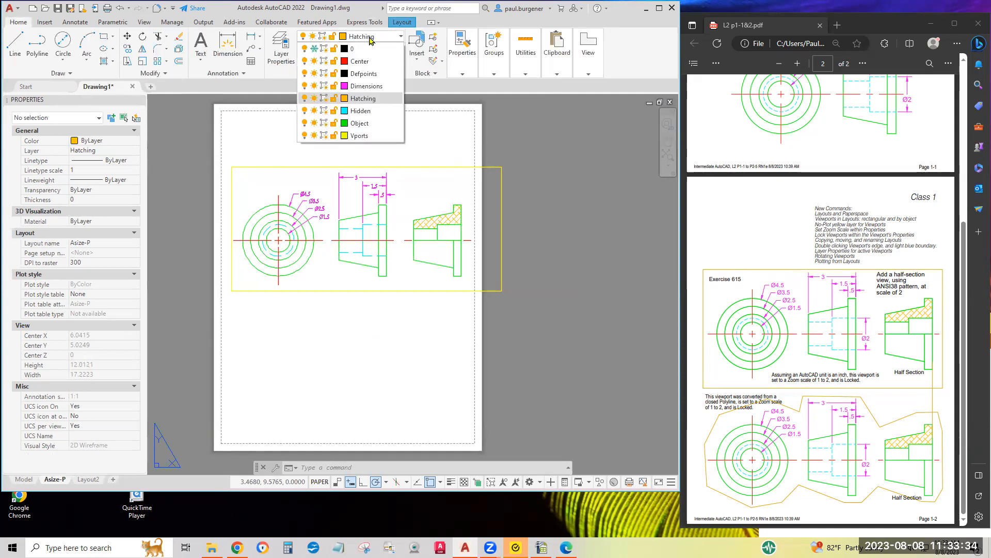
click(356, 136)
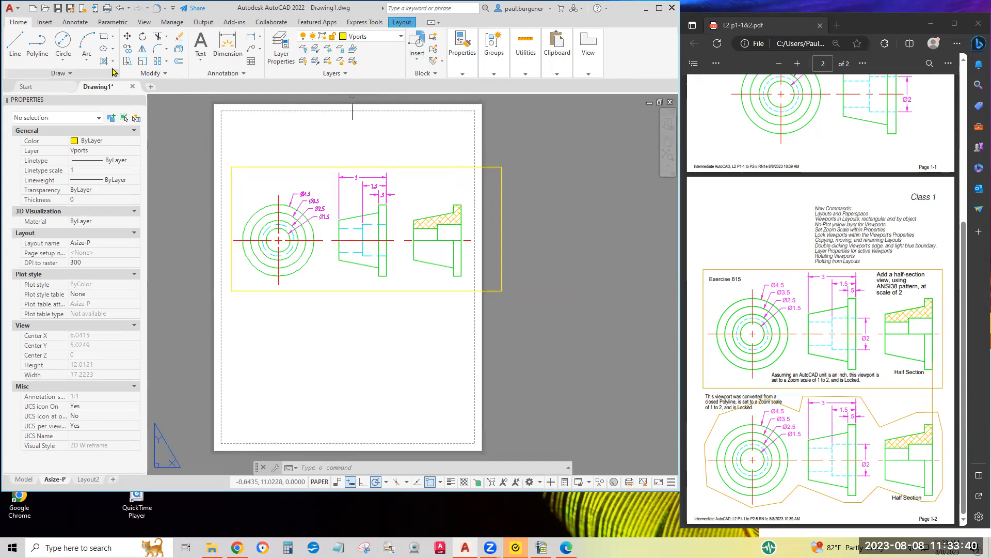
- Draw a closed, irregular notched polyline about 8.48 wide and 3.54 high below the rectangular viewport
click(37, 42)
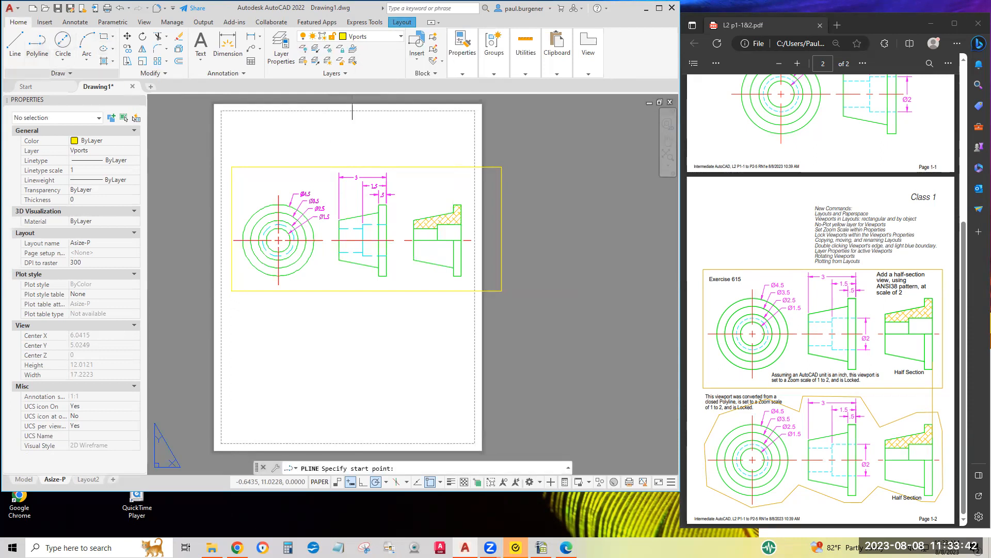
click(472, 332)
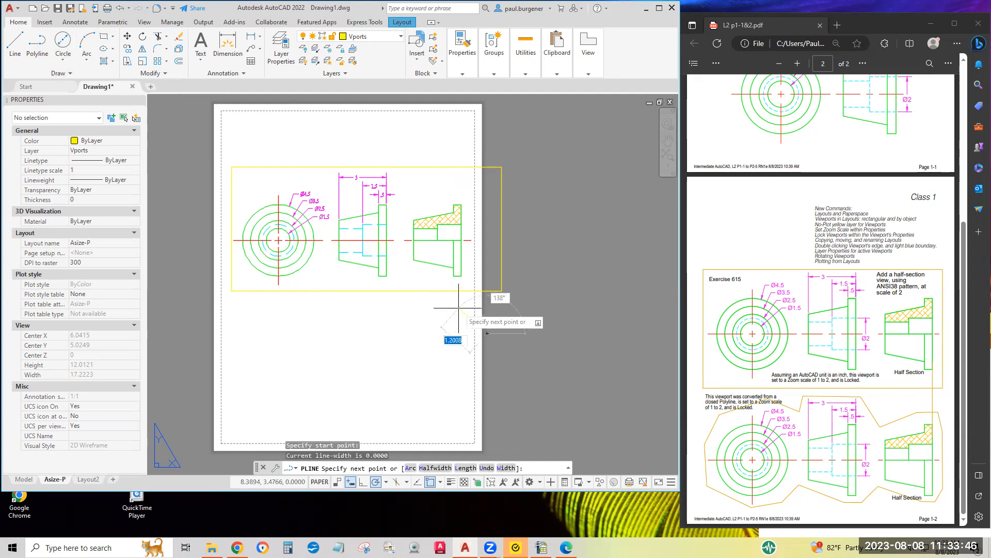
click(458, 309)
click(430, 308)
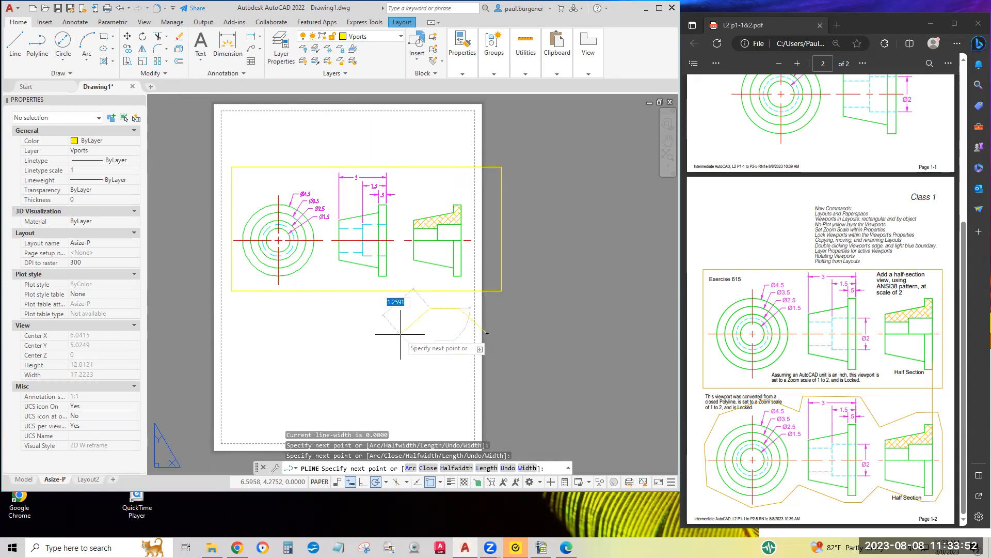
click(400, 333)
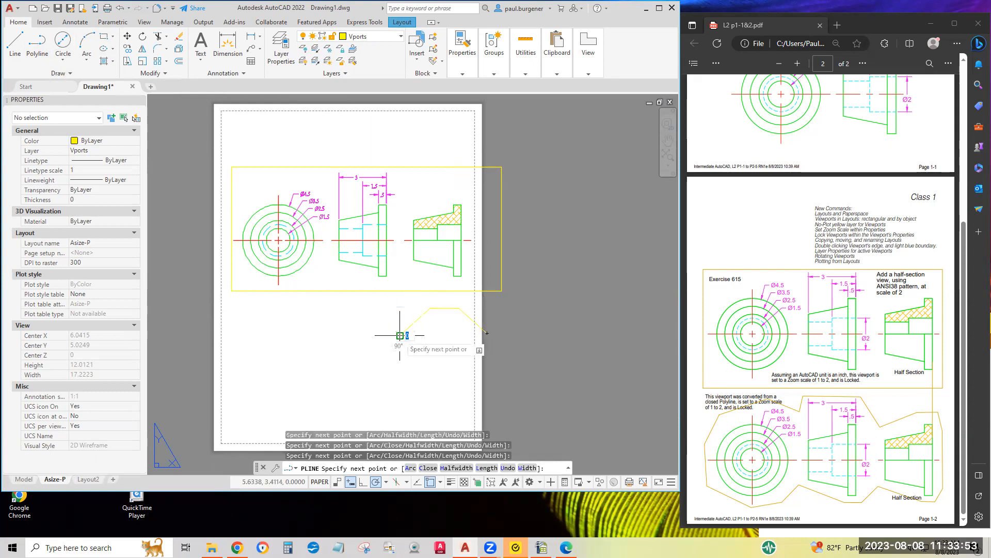
click(388, 305)
click(338, 304)
click(327, 329)
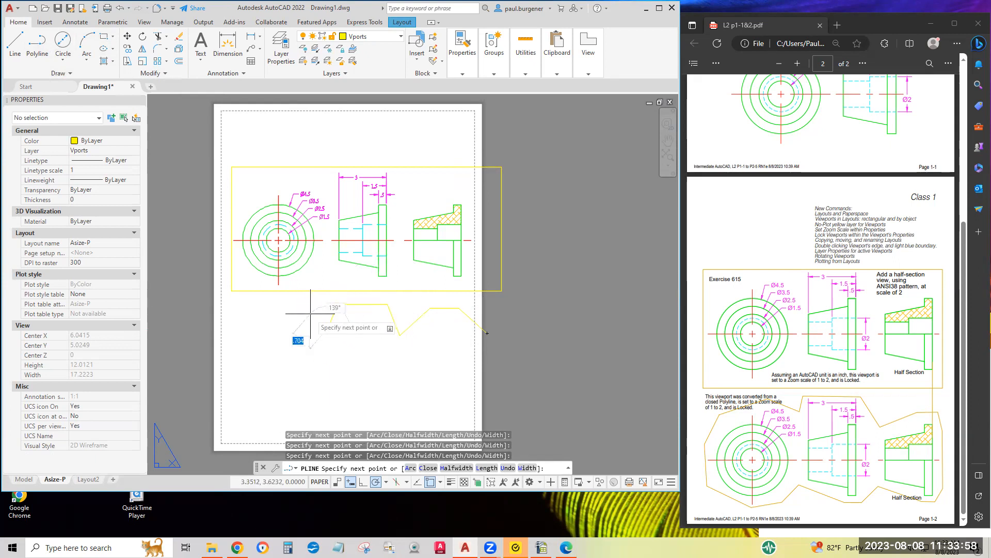
click(299, 305)
click(253, 306)
click(231, 336)
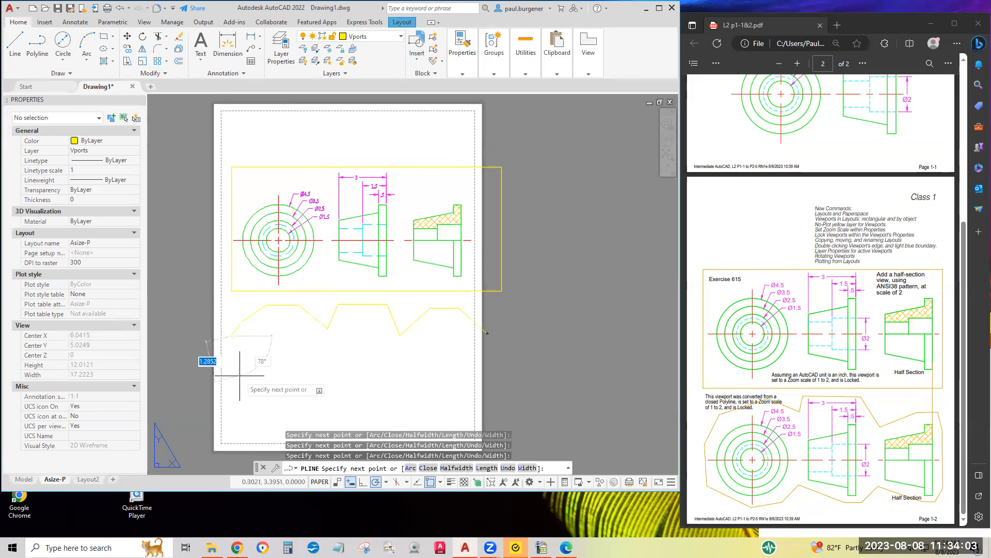
click(238, 404)
click(265, 416)
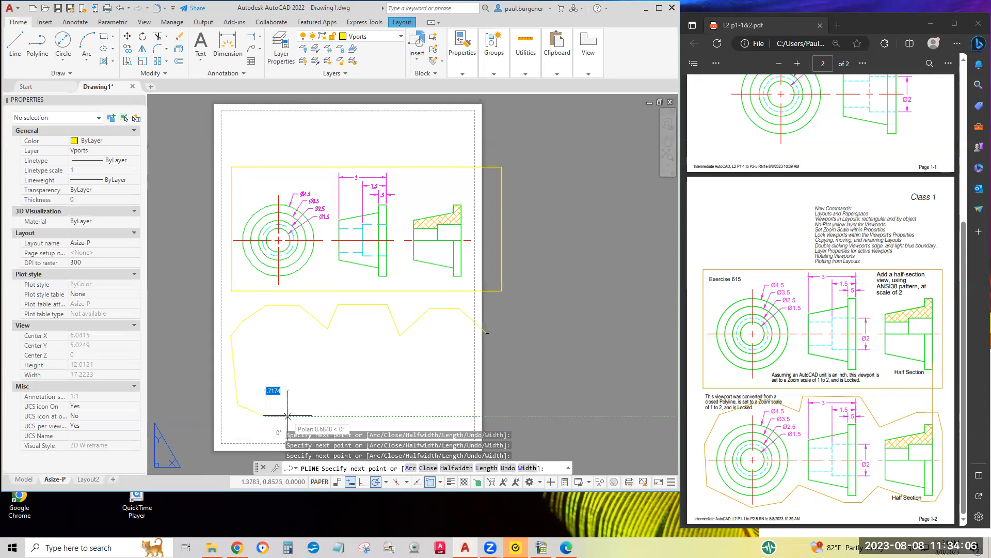
click(308, 415)
click(326, 399)
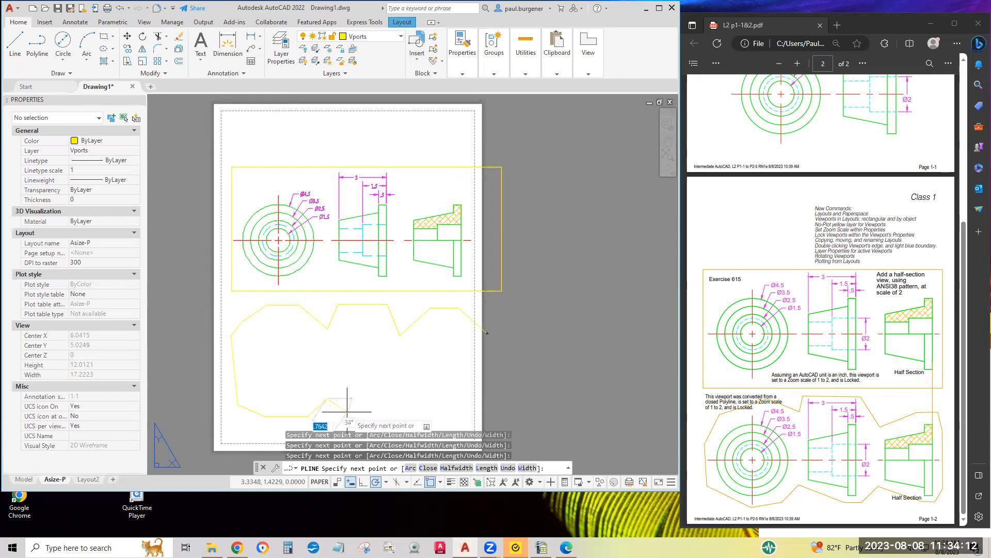
click(347, 411)
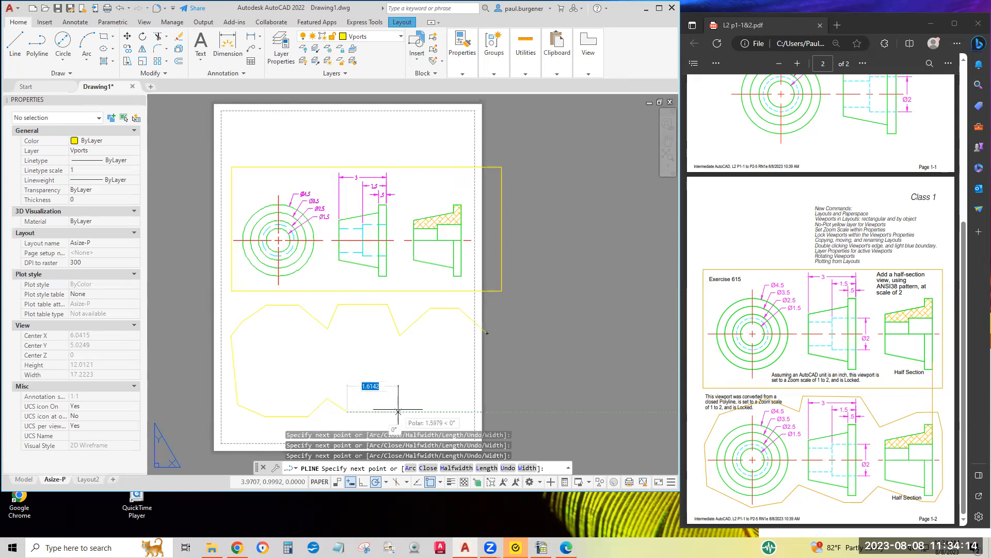
click(399, 412)
click(406, 386)
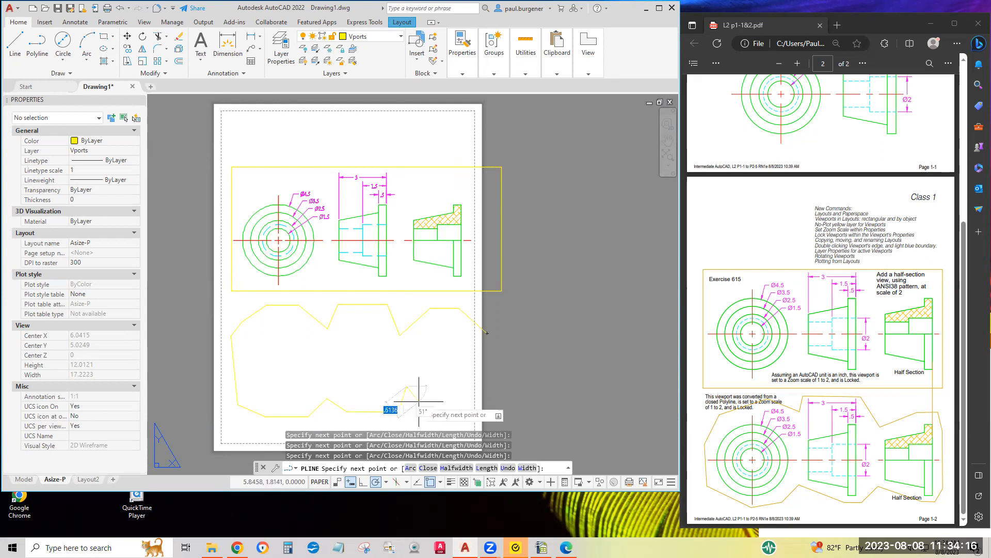
click(420, 411)
click(446, 411)
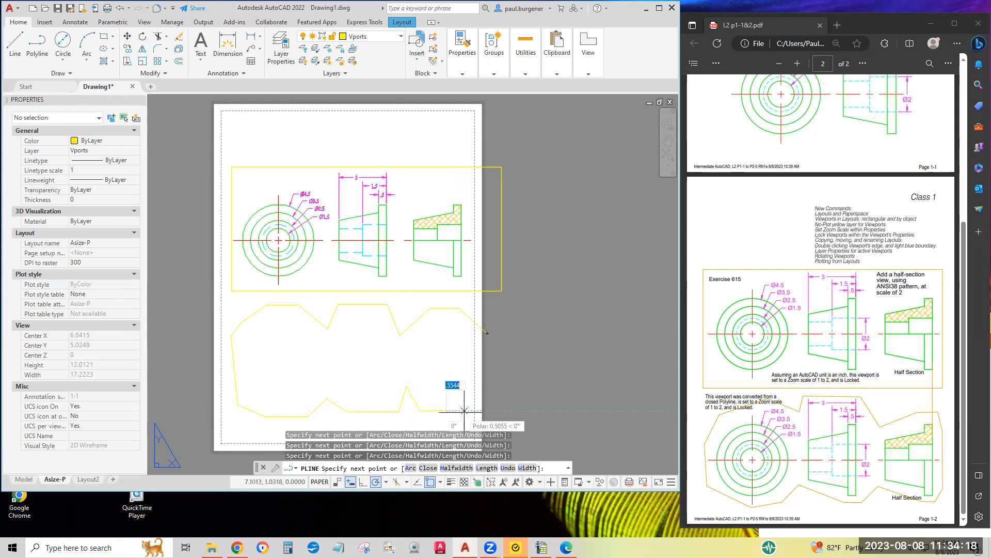
click(499, 365)
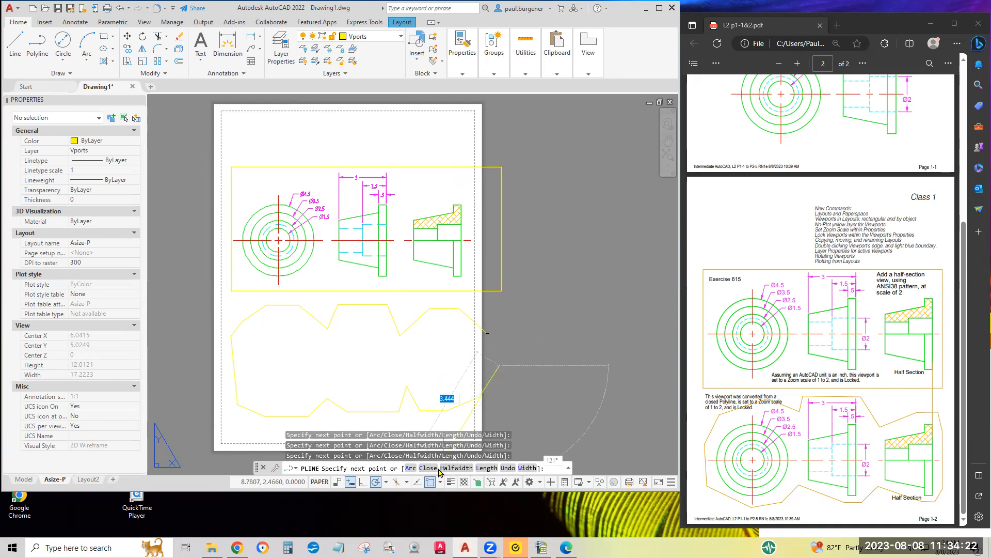
click(427, 468)
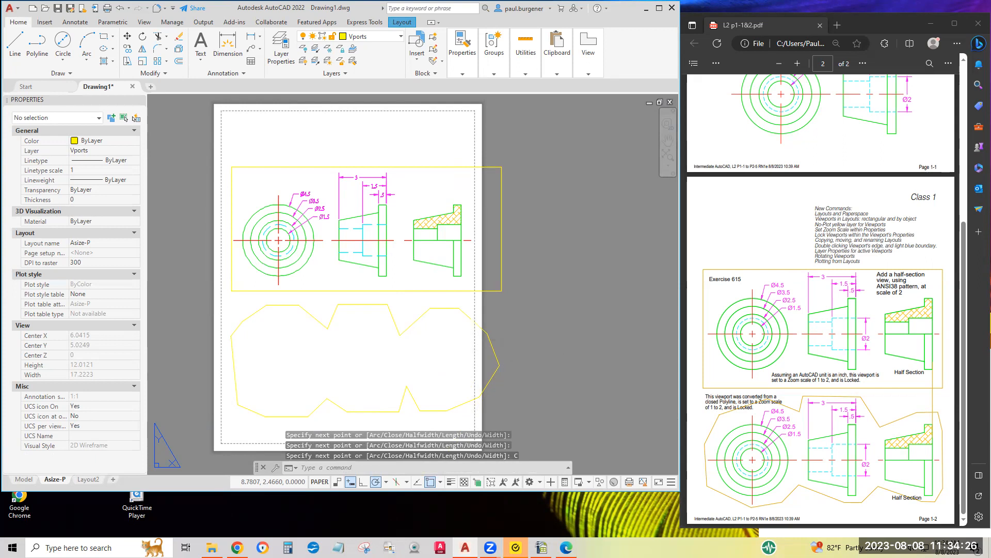
click(393, 318)
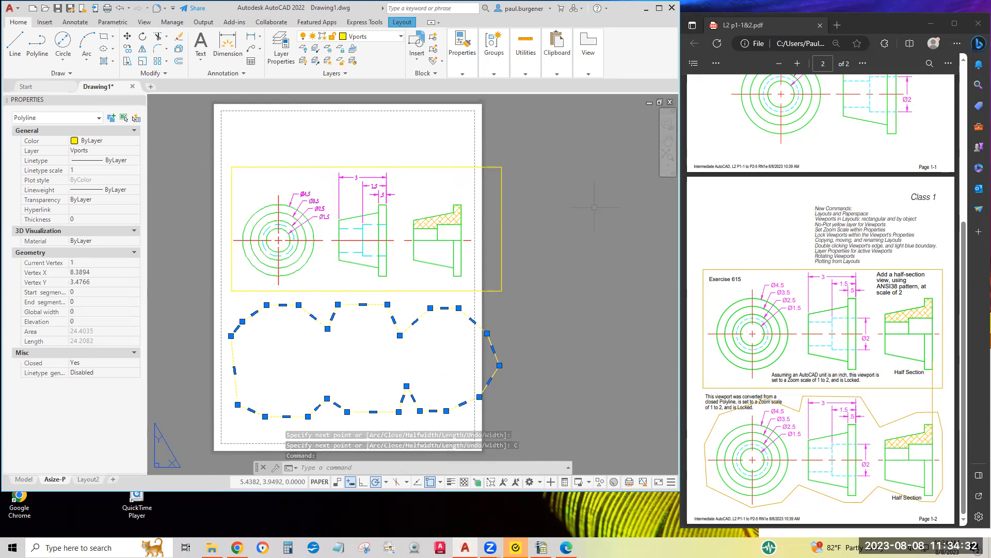
key(Escape)
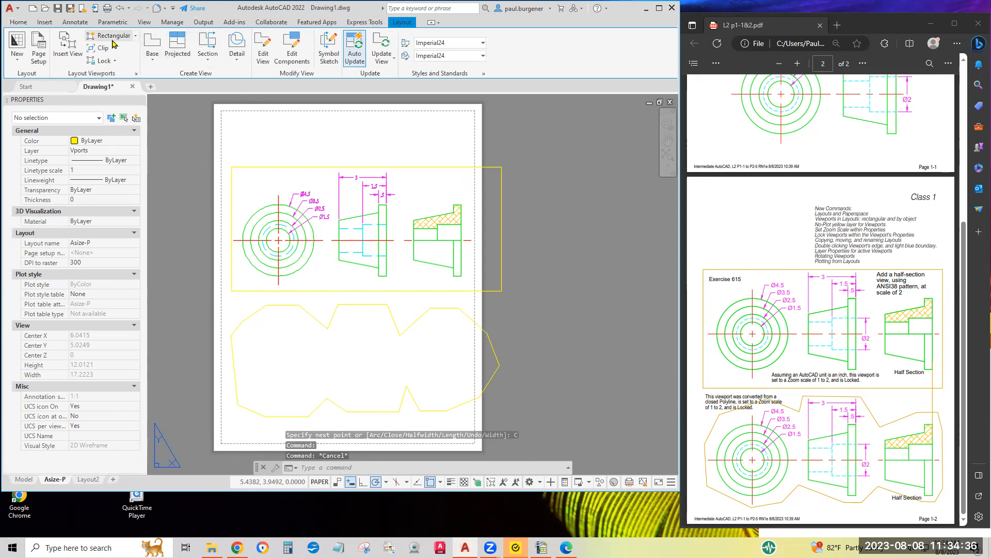
- Convert the closed polyline into a layout viewport using the Object viewport option
click(115, 36)
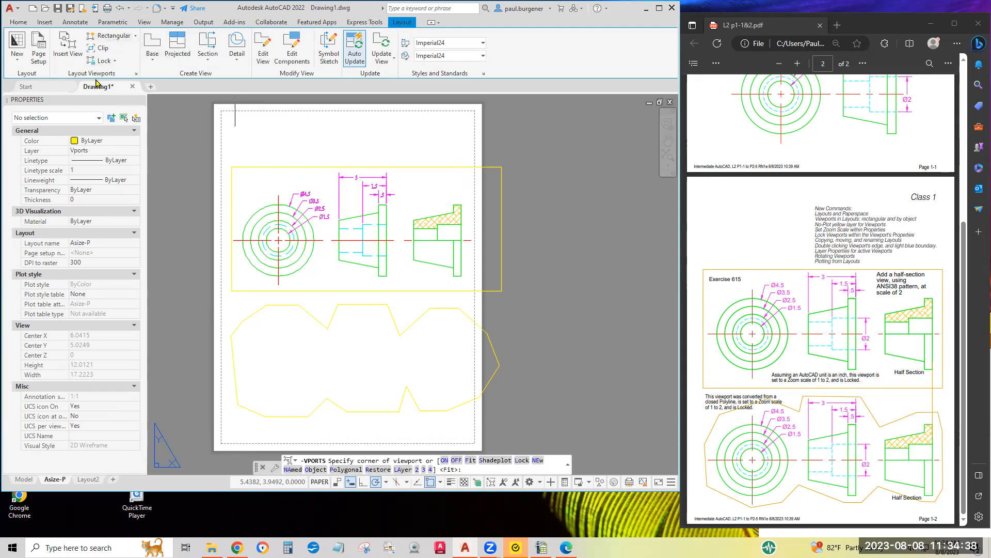
click(137, 37)
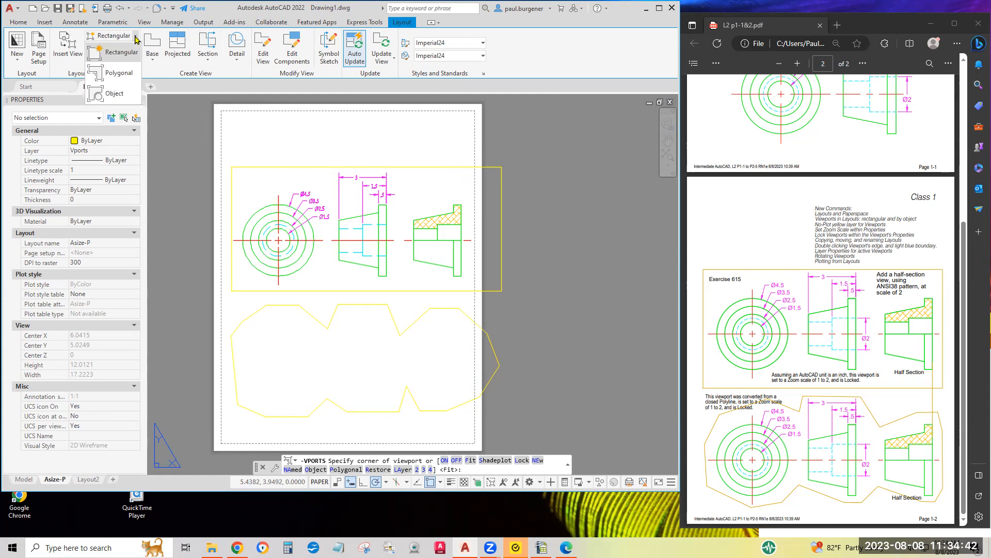
click(114, 95)
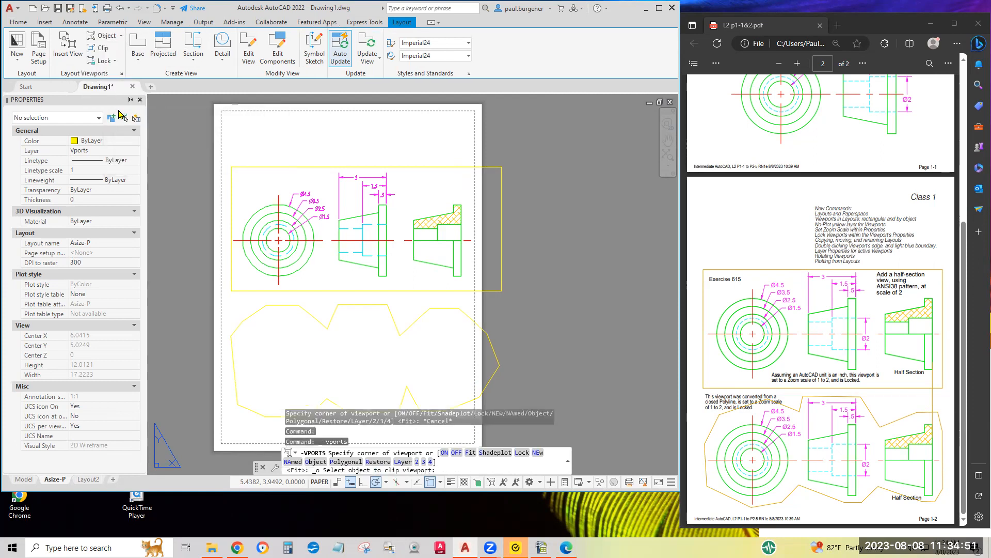
click(313, 316)
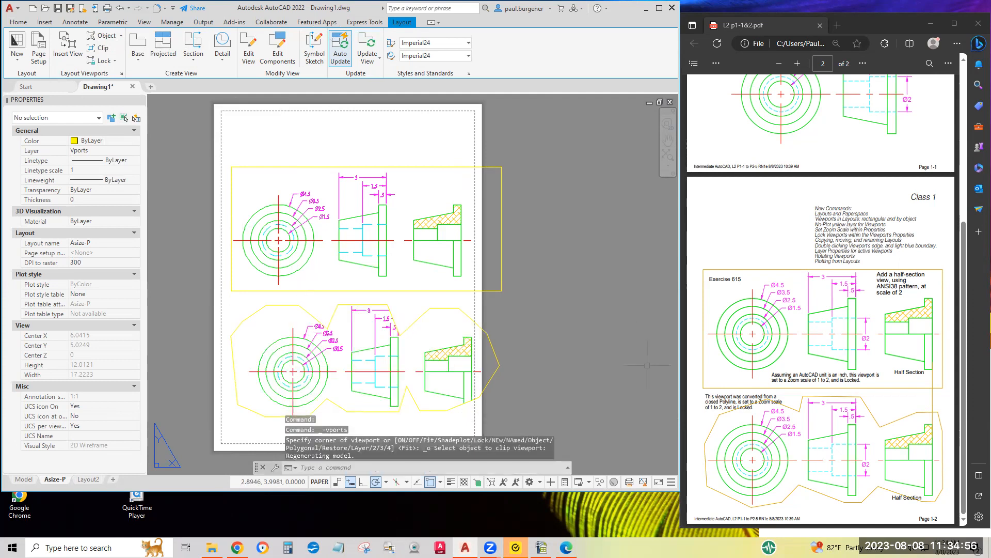
- Set the irregular viewport's standard scale to 1:2 and set Display locked to Yes
middle_drag(647, 365, 682, 336)
middle_drag(675, 381, 662, 371)
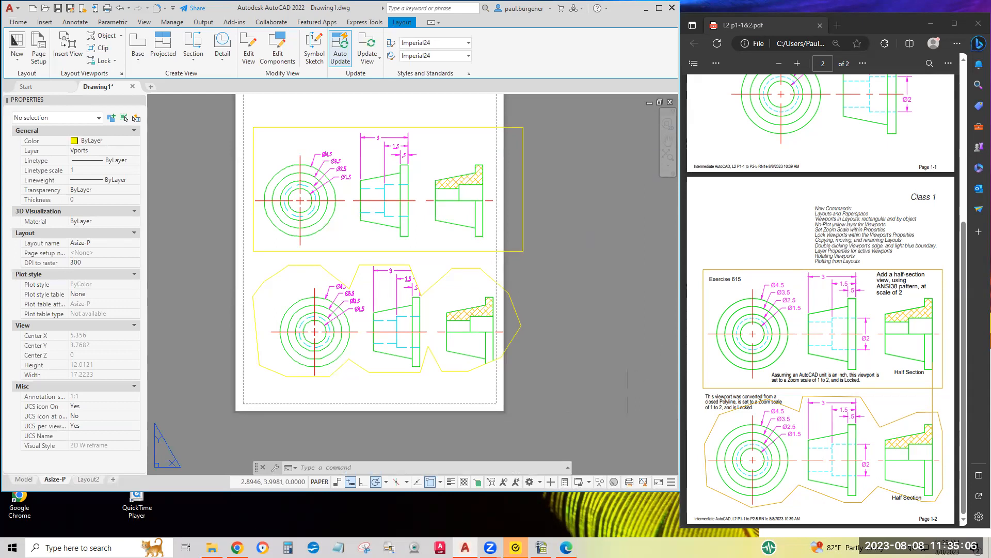
click(437, 283)
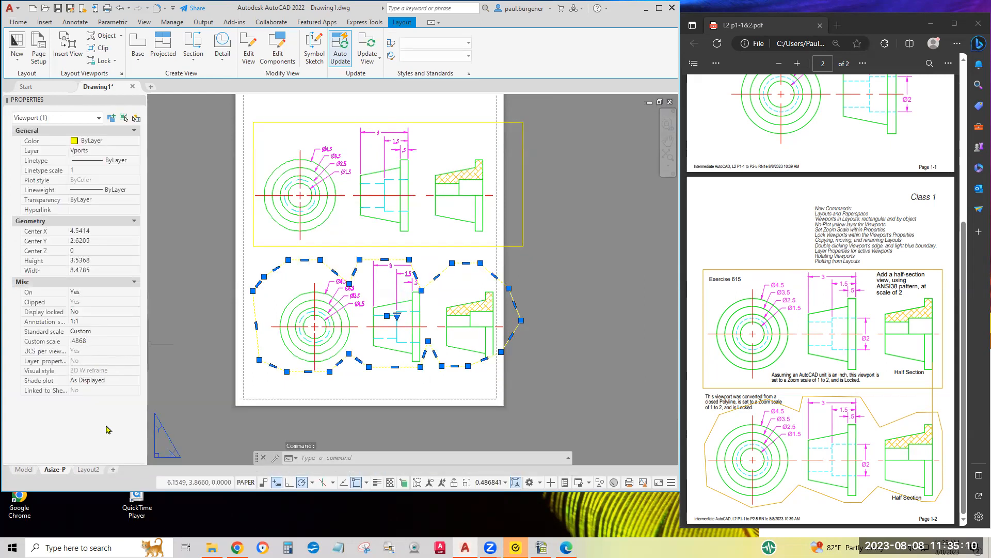
click(95, 332)
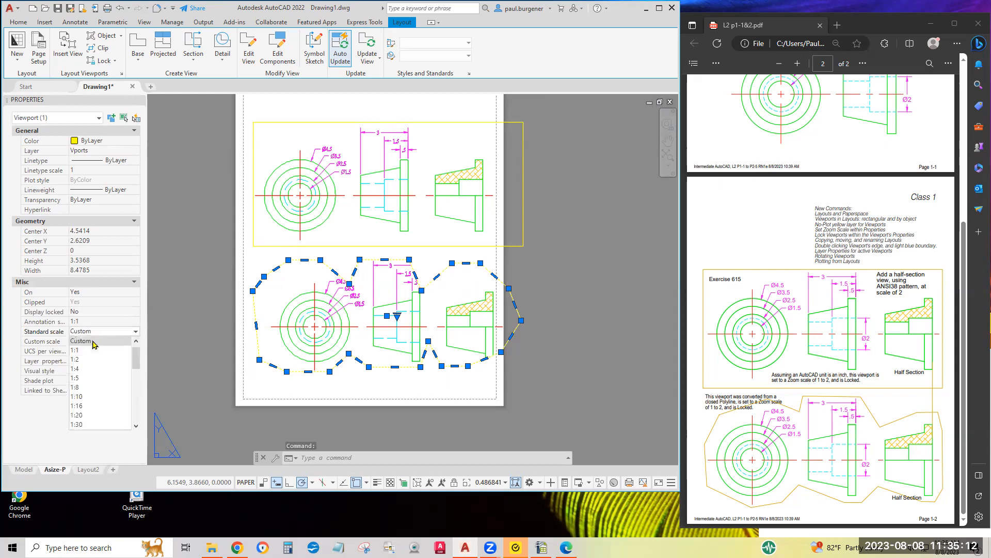
click(88, 361)
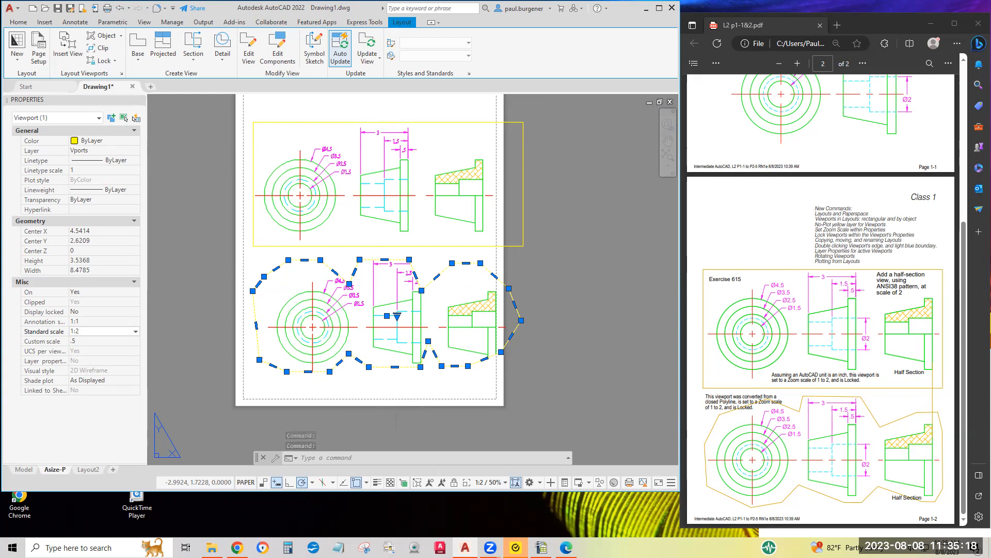
click(83, 311)
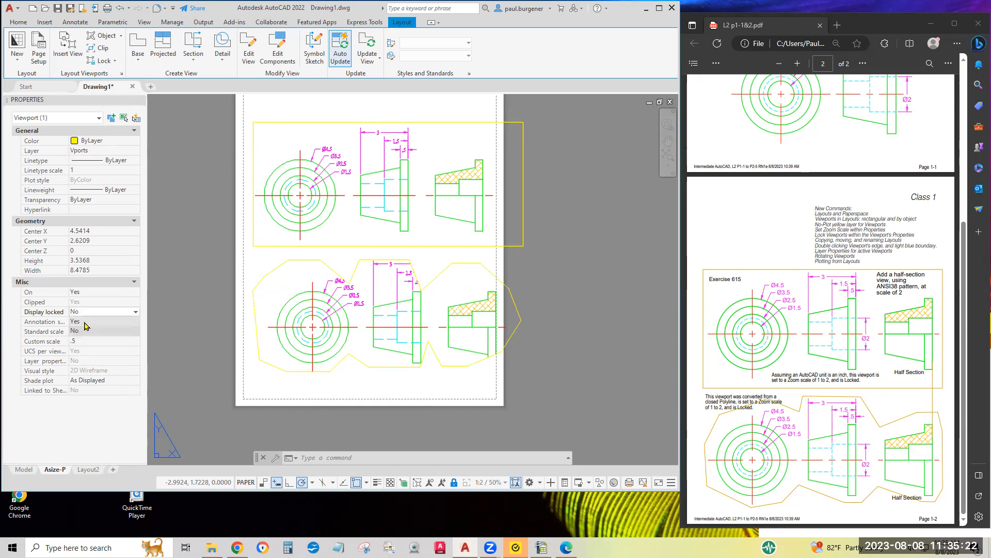
click(86, 322)
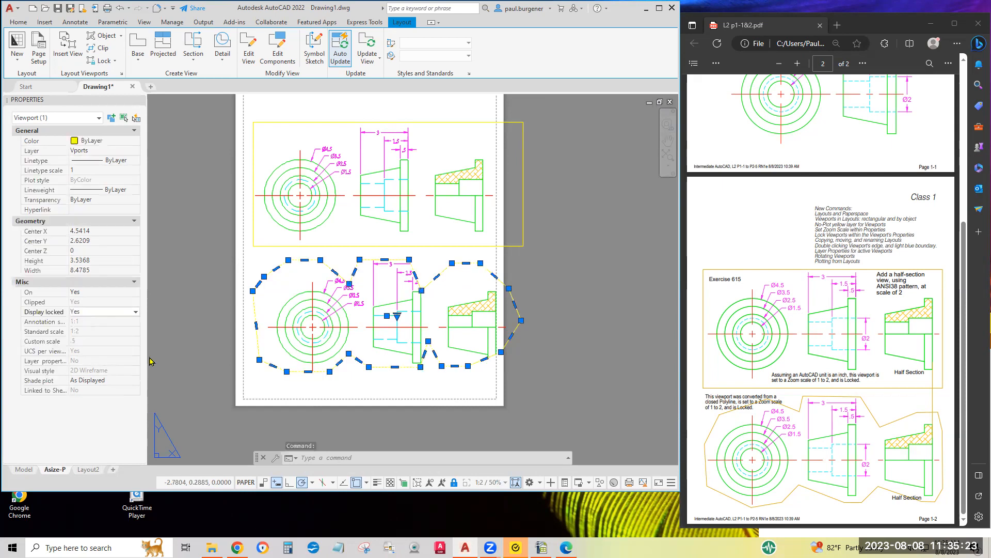
- Stretch the irregular viewport's lower boundary vertices downward beside the side view and at the half section's outer corner
click(420, 367)
click(431, 377)
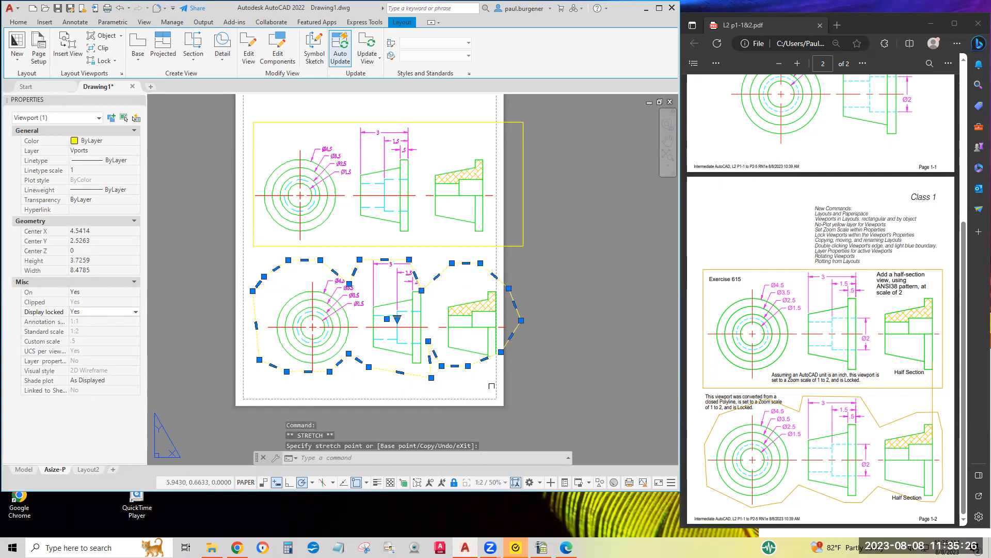
click(500, 351)
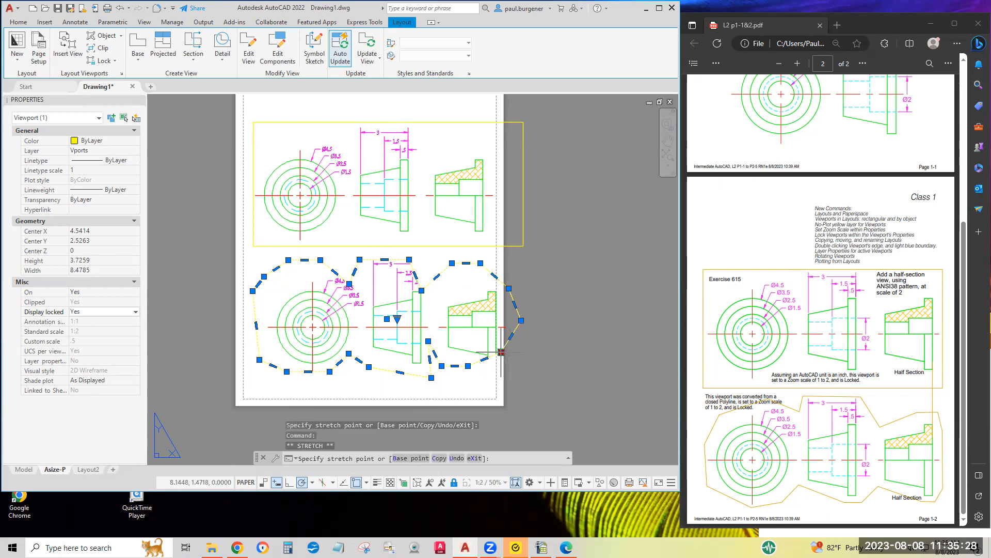
click(501, 377)
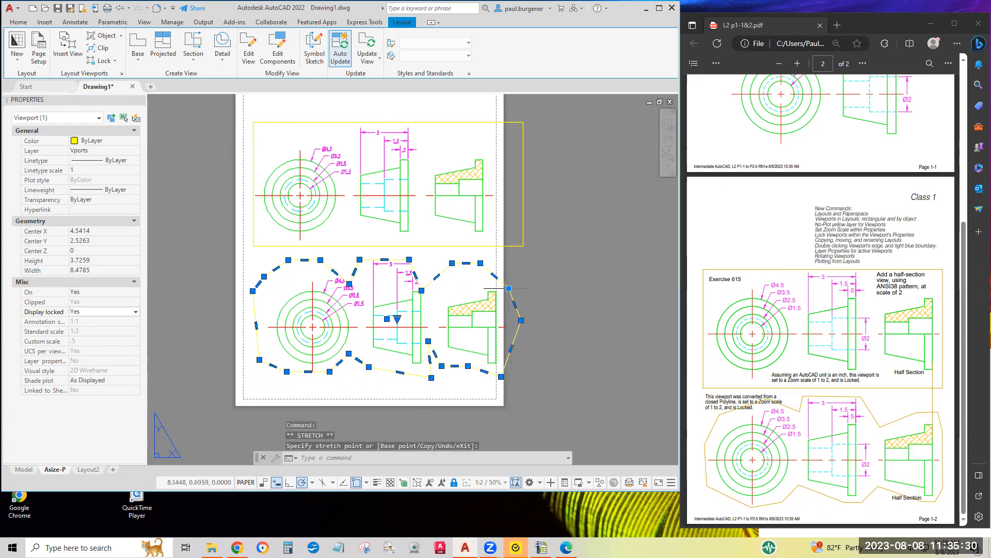
- Stretch the irregular viewport's two boundary vertices beside the side view's flange up and to the right, clear of the dimensions
click(410, 259)
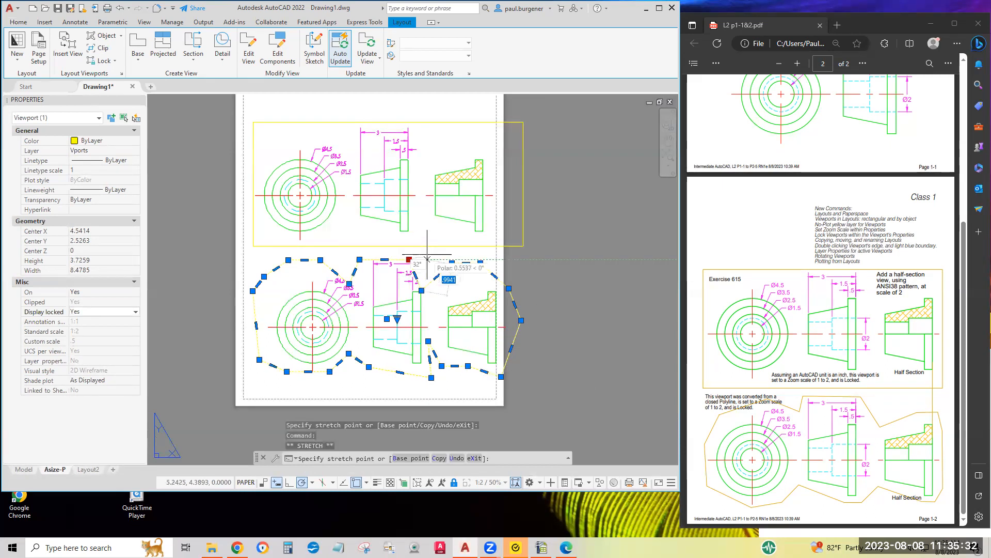
click(428, 252)
click(422, 290)
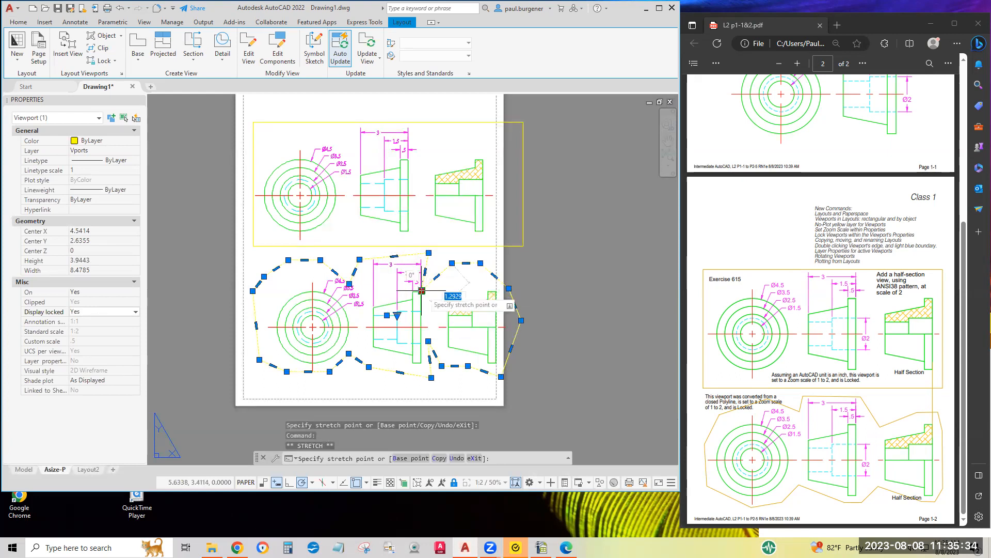
click(436, 278)
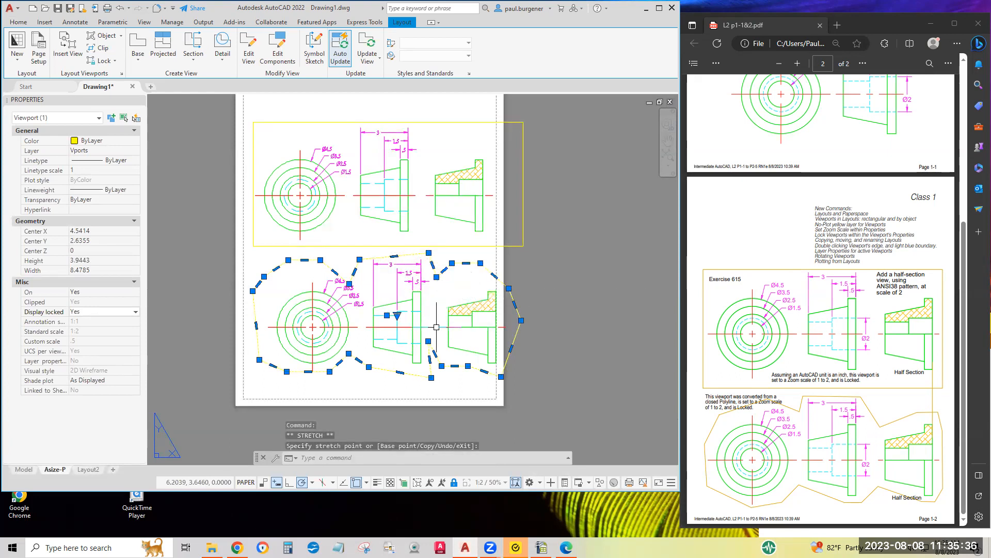
- Reshape the upper boundary between the circle view and side view by stretching its peak and notch vertices up and to the right
scroll(365, 241, up, 7)
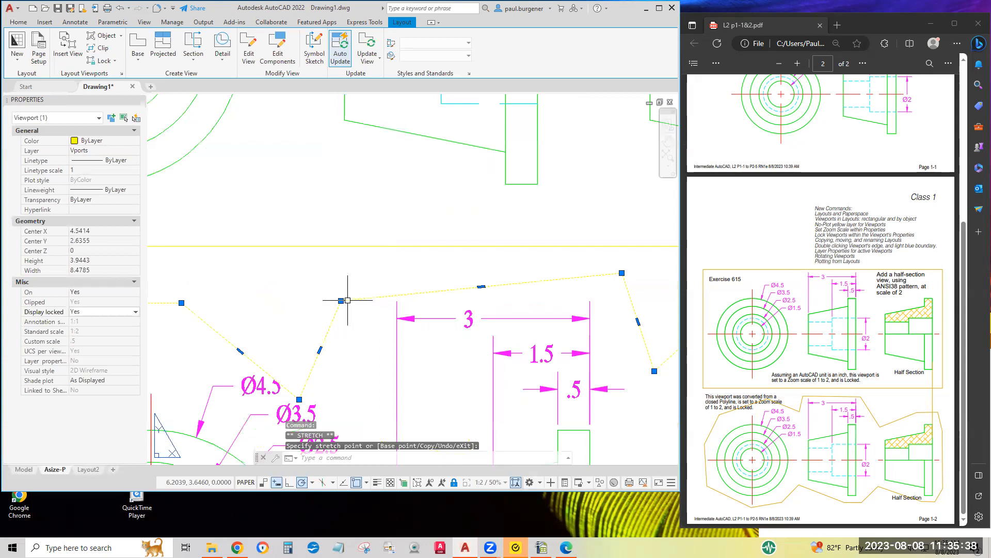
click(341, 300)
click(388, 273)
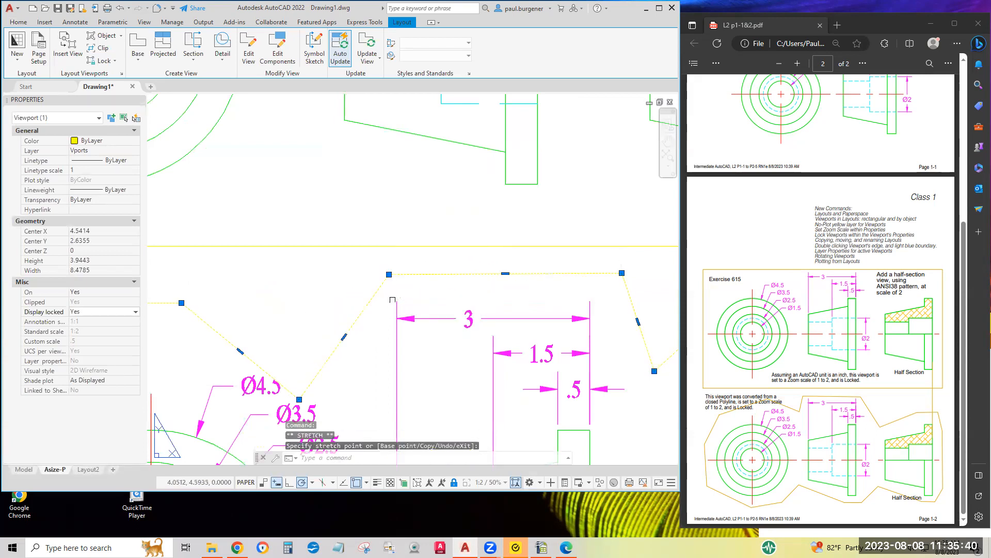
scroll(403, 318, down, 4)
scroll(403, 318, down, 3)
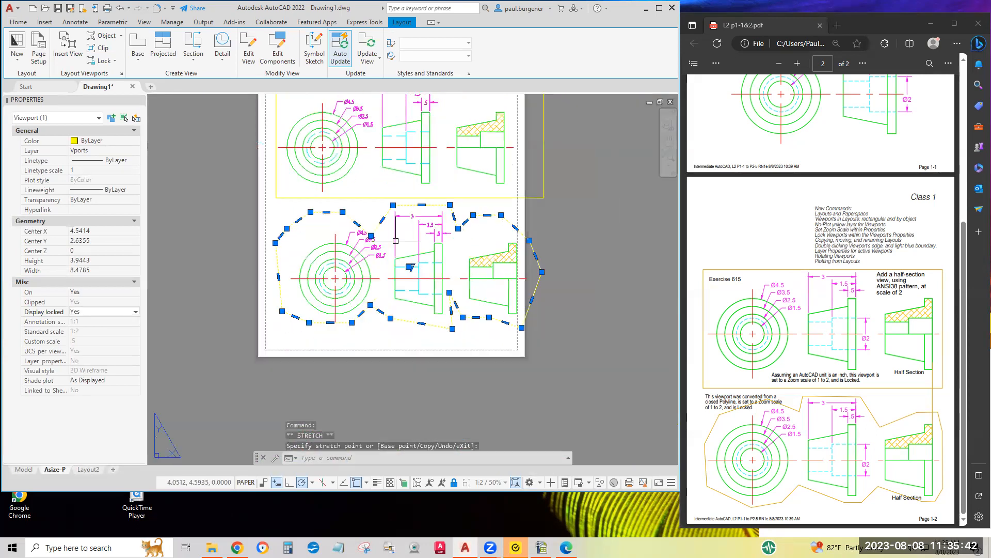
click(371, 236)
scroll(383, 217, up, 6)
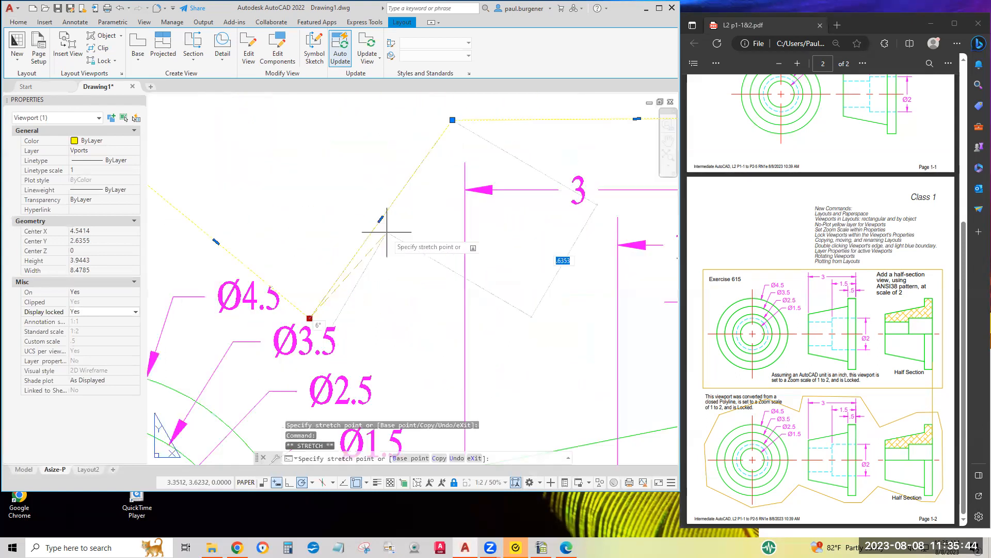
click(382, 248)
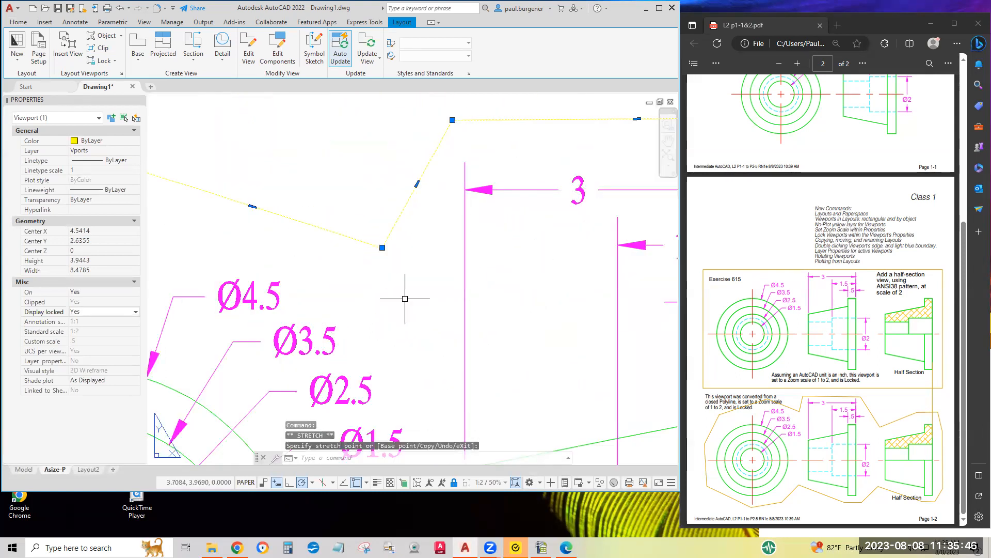
- Stretch three upper-left vertices of the irregular viewport inward to follow the circular view more closely
scroll(433, 351, down, 6)
middle_drag(436, 355, 379, 253)
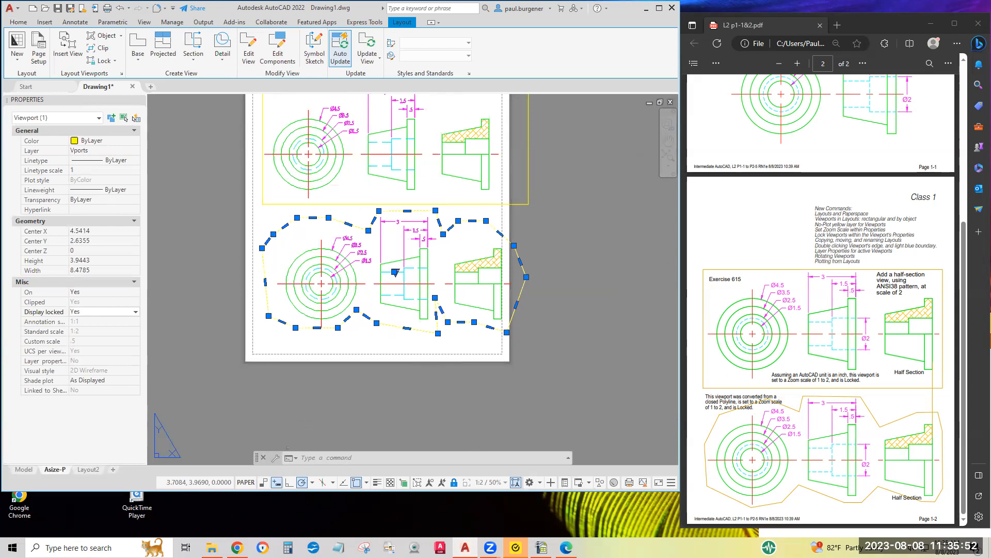
click(262, 247)
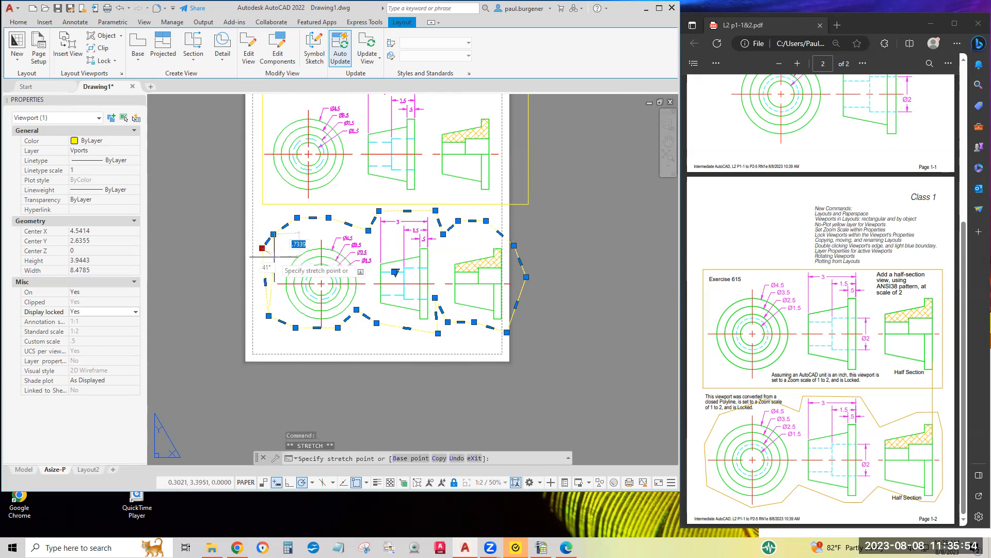
click(274, 260)
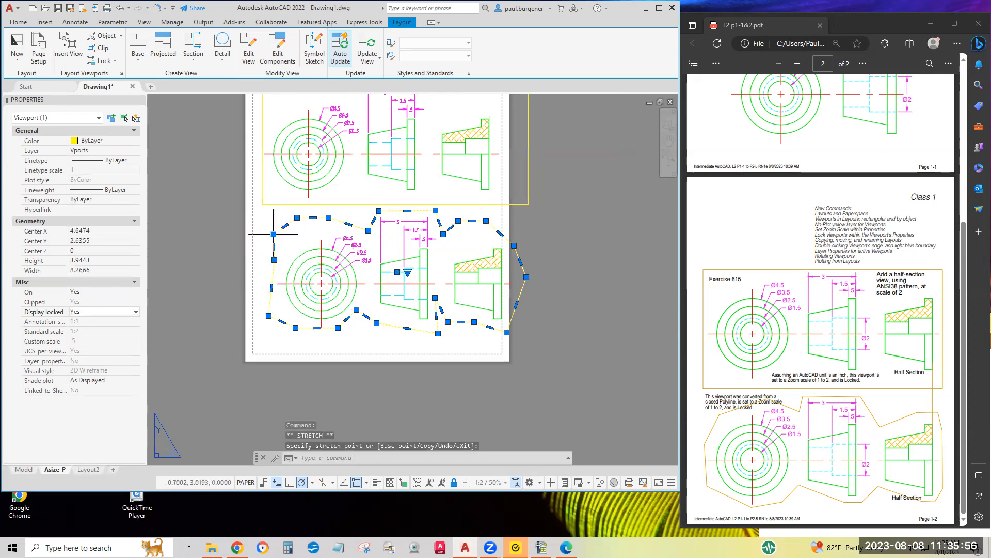
click(297, 217)
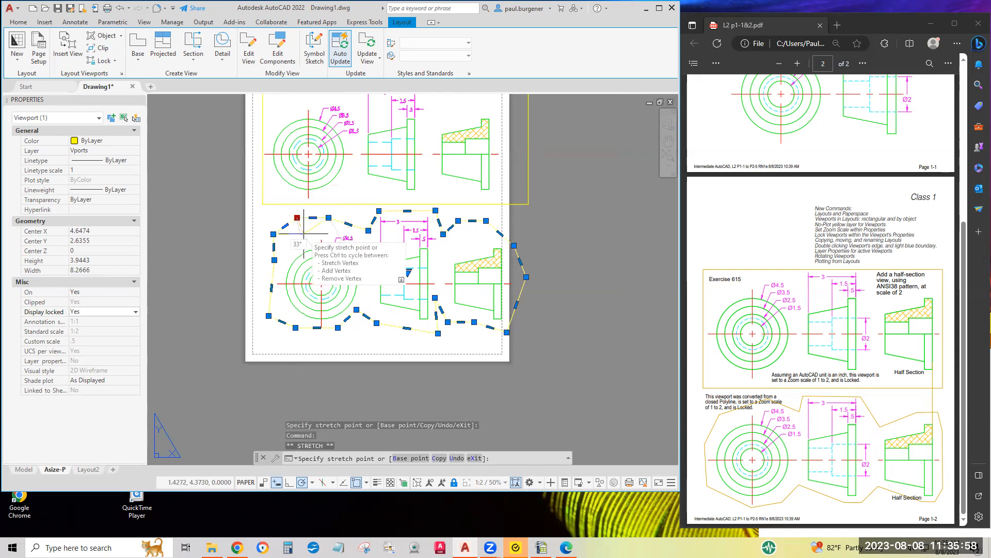
click(304, 234)
click(273, 234)
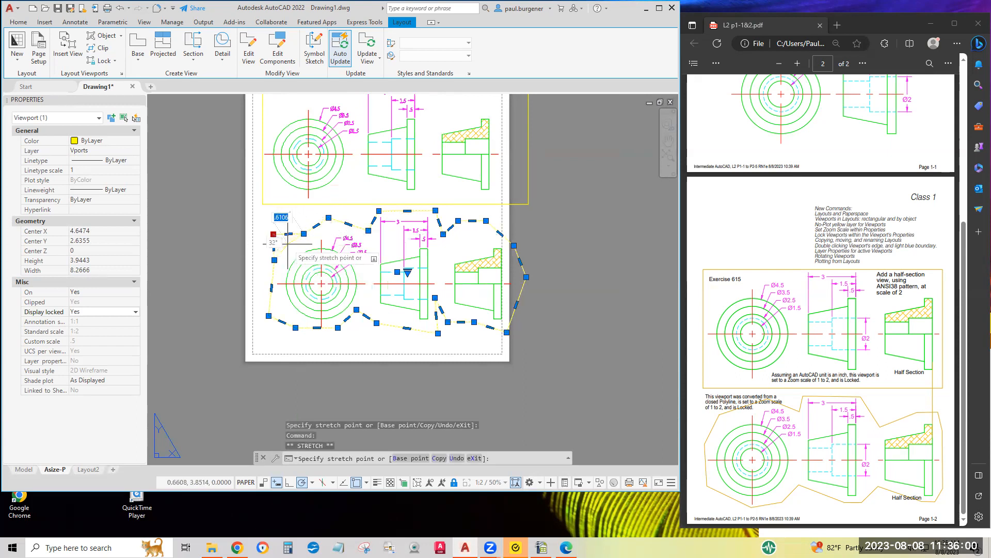
click(287, 244)
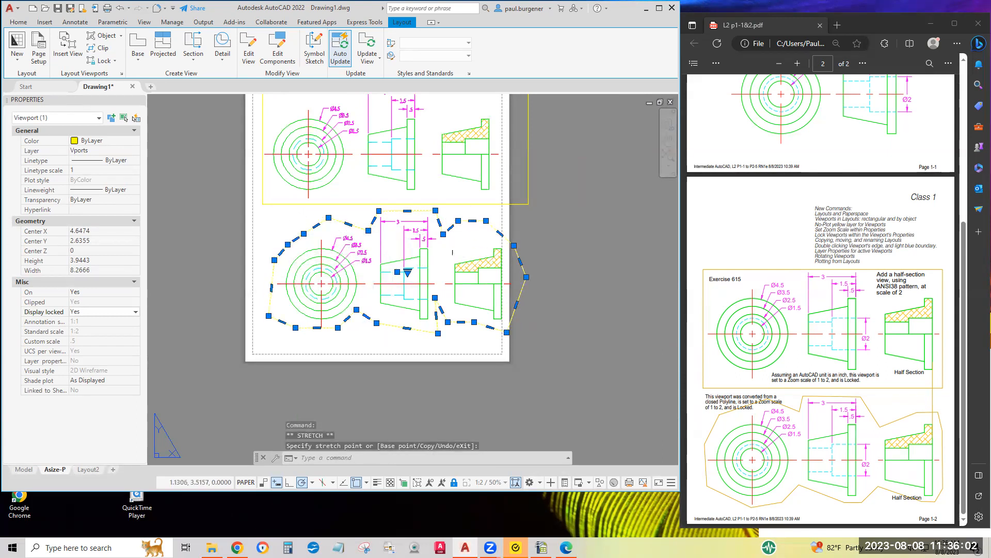
- Lower the irregular viewport's two boundary vertices above the half section, and clear the selection
click(458, 221)
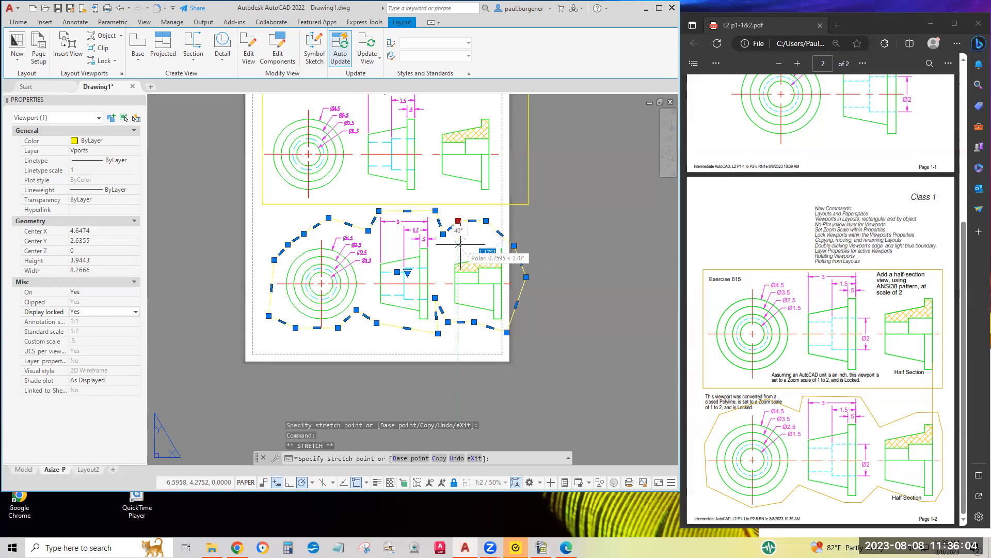
click(458, 245)
click(486, 220)
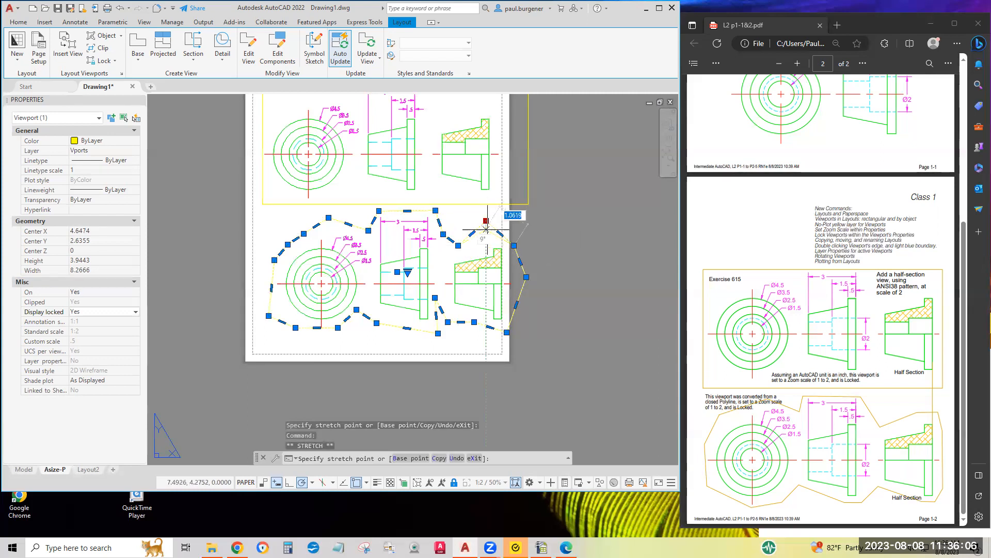
click(486, 239)
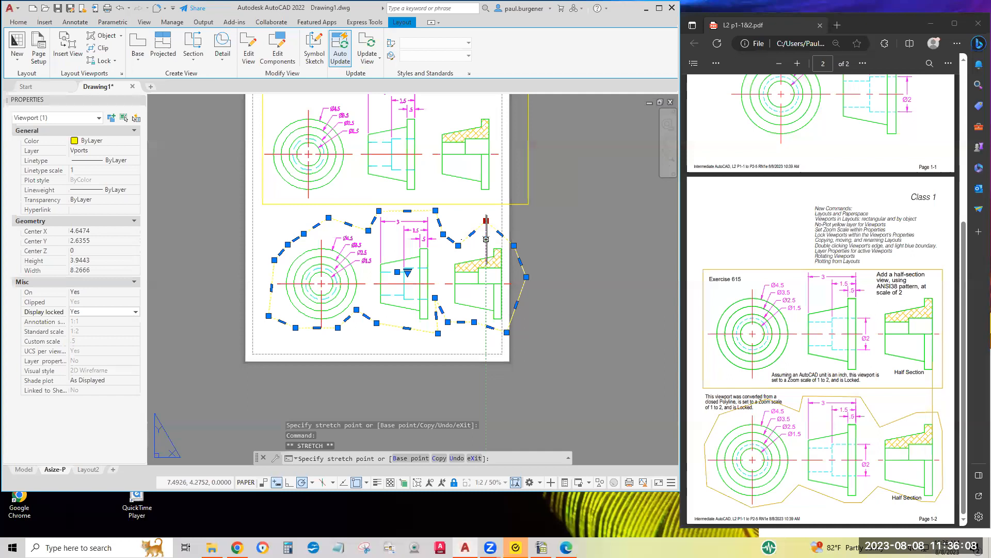
key(Escape)
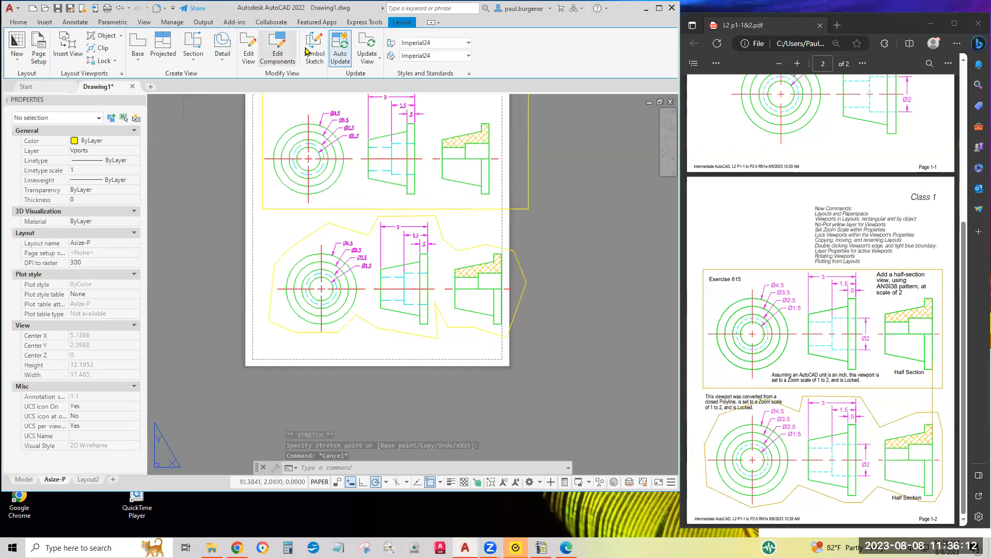
- Draw a vertical alignment line from the upper side view's lower-left corner down past the bottom edge of the page
click(18, 22)
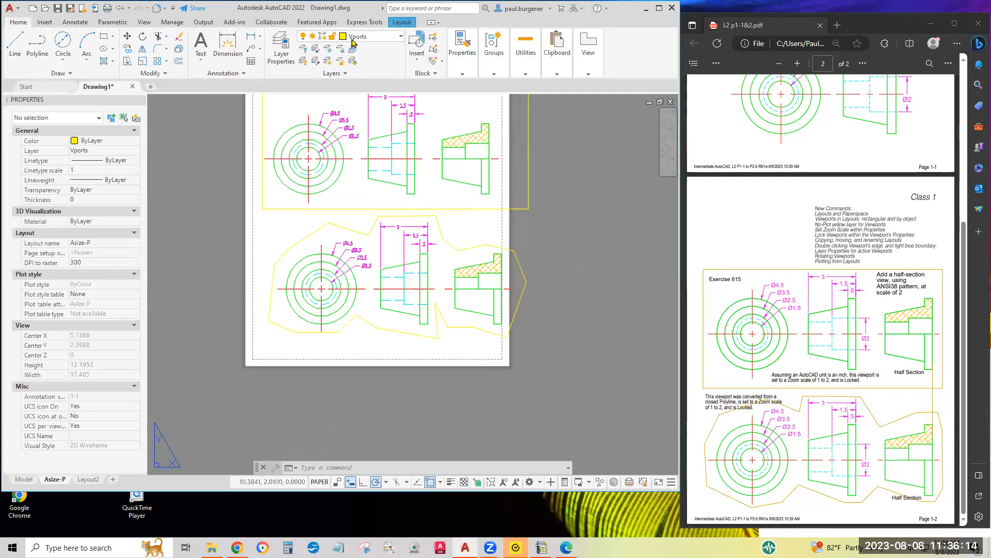
click(15, 43)
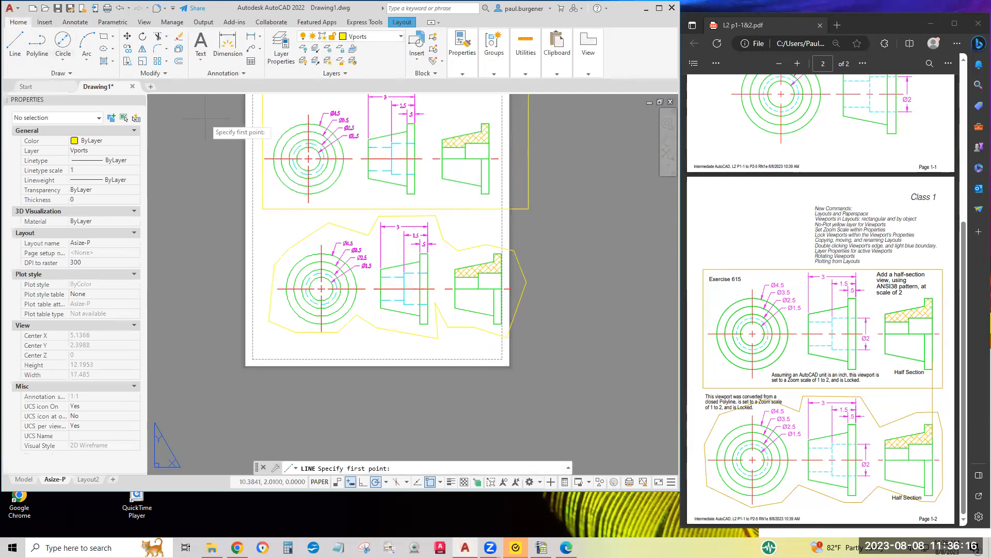
click(365, 178)
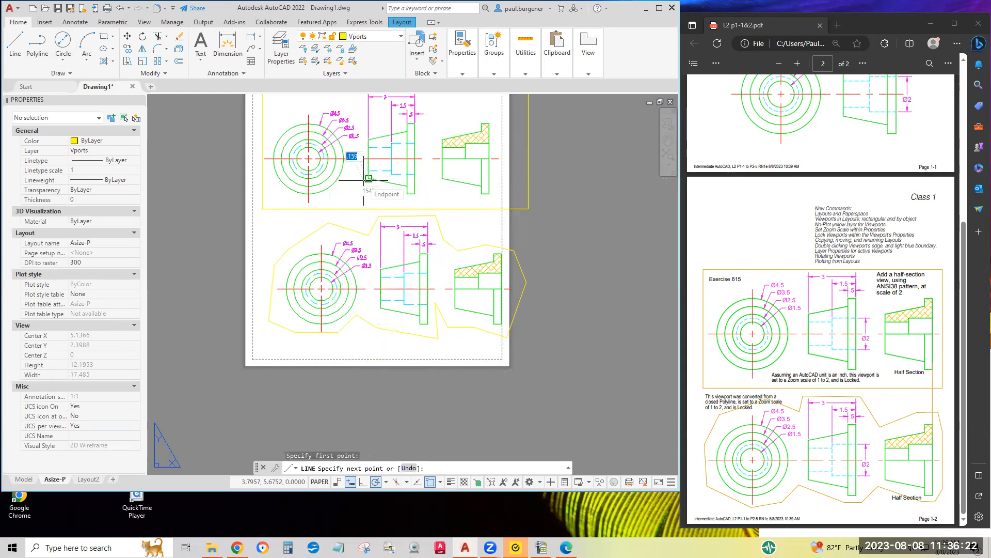
click(372, 393)
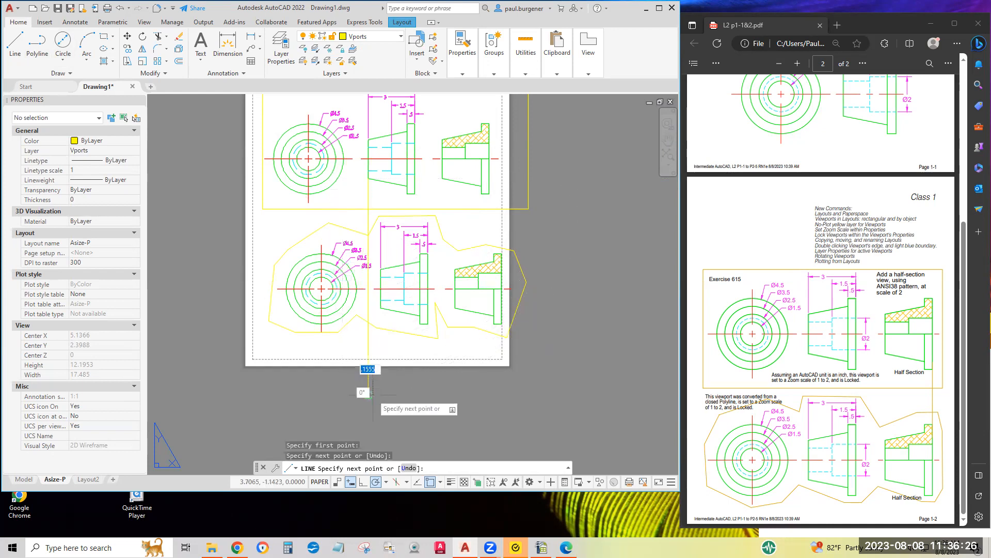
key(Return)
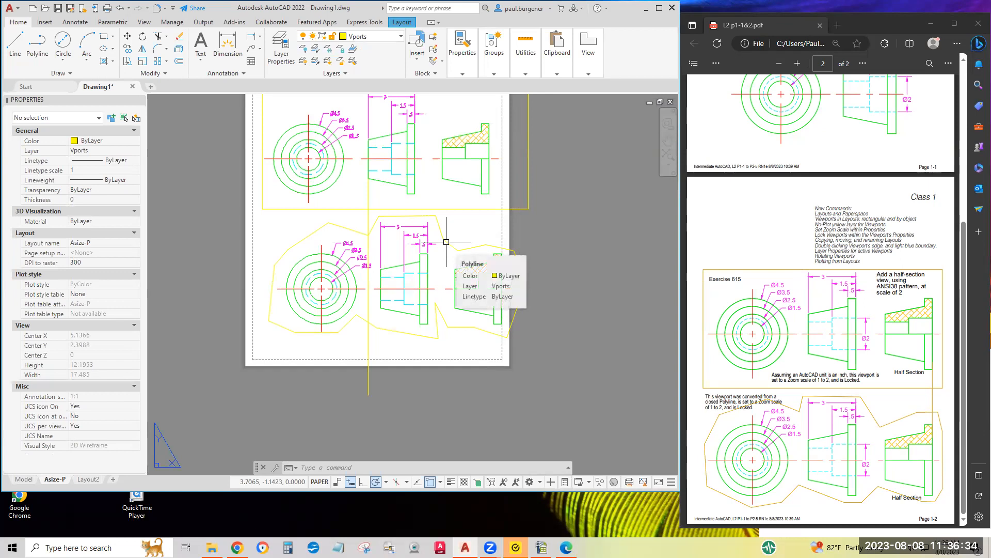
- Move the irregular viewport horizontally about 0.41 left, from the side view's upper-left corner perpendicular to the vertical alignment line
click(127, 36)
click(474, 233)
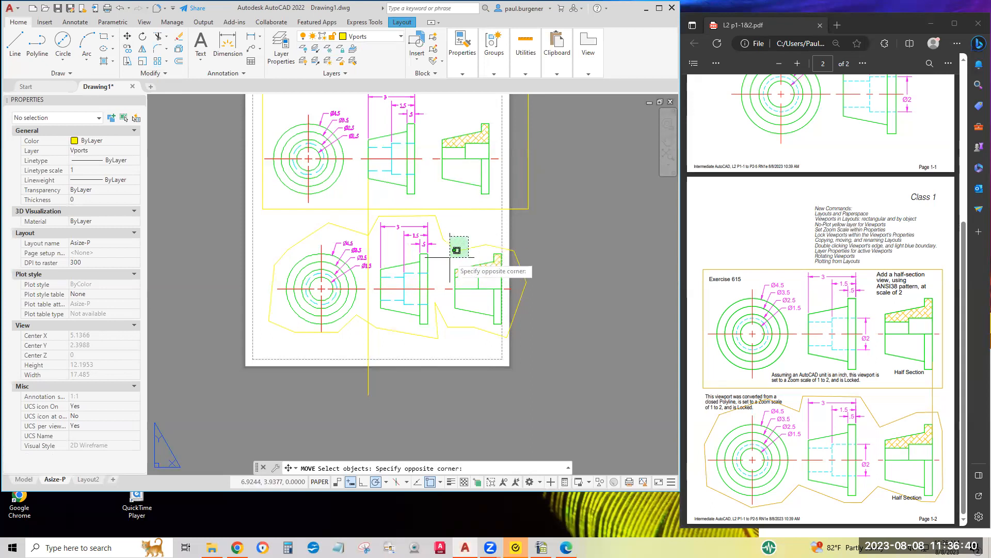
click(426, 281)
key(Return)
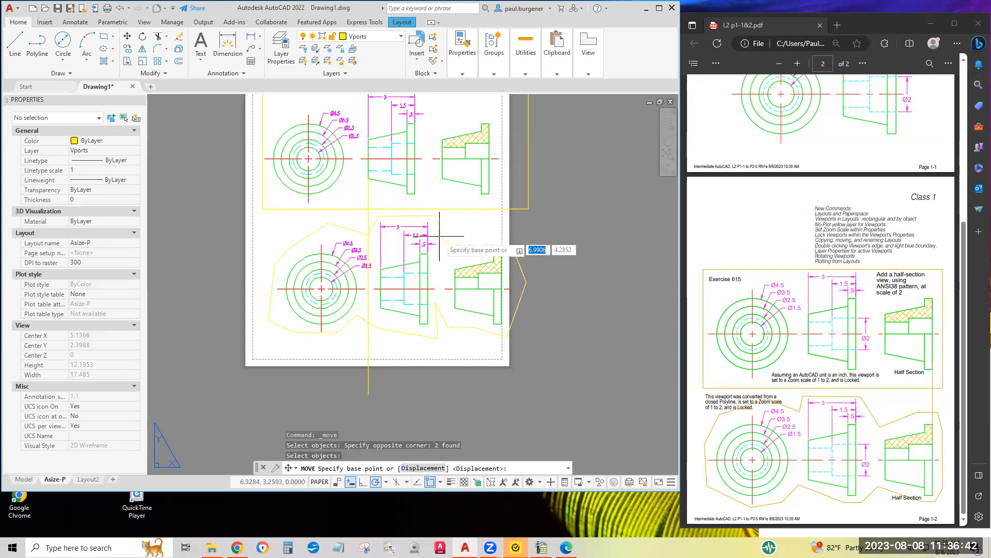
scroll(386, 268, up, 6)
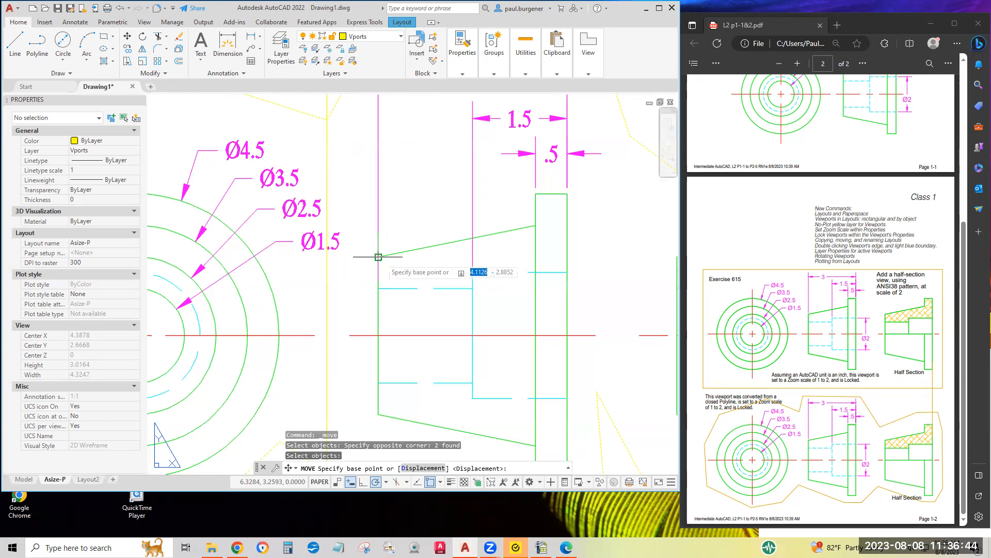
click(378, 256)
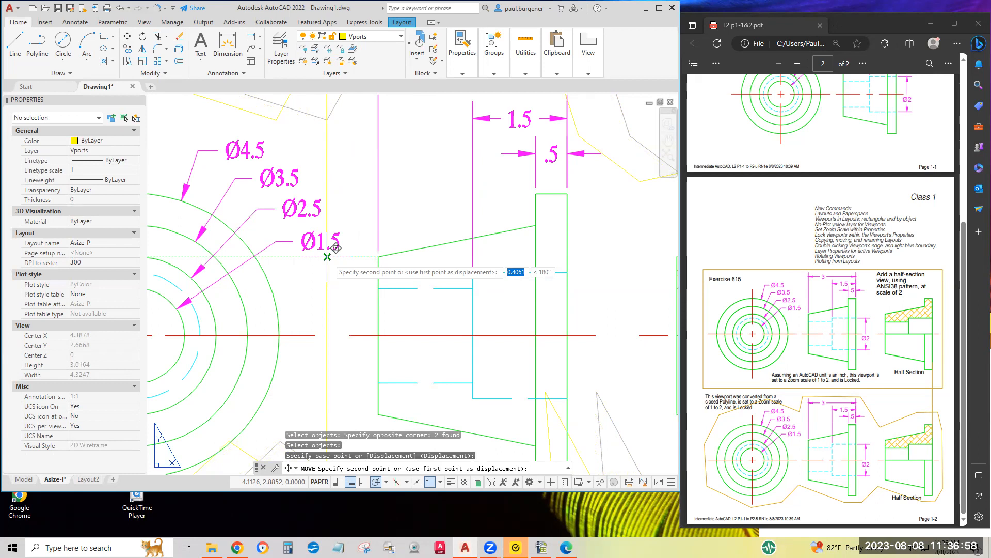
click(327, 256)
scroll(380, 303, down, 5)
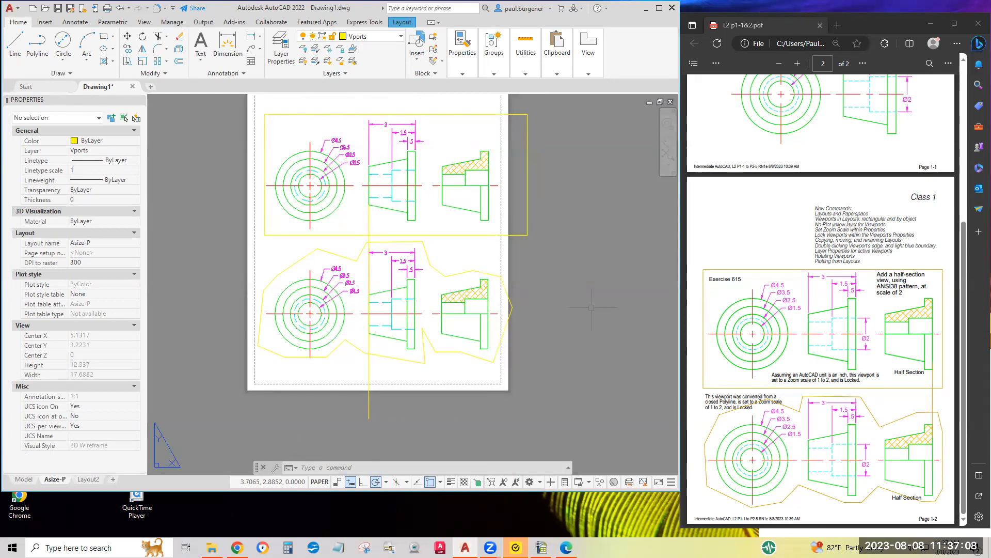
- Stretch the irregular viewport's bottom edge beneath the circular view downward to clear its vertical centerline, and clear the selection
scroll(327, 354, up, 5)
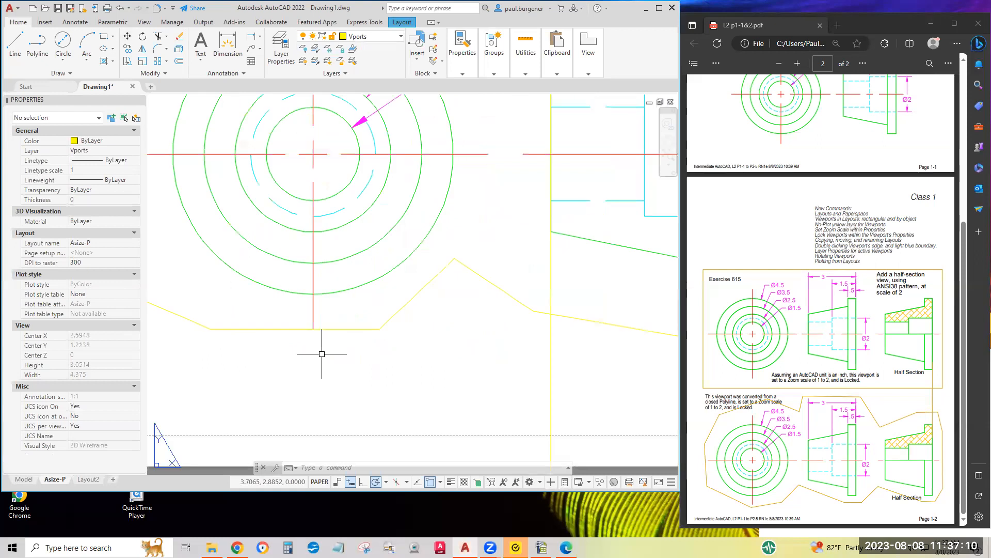
click(328, 324)
click(294, 324)
click(295, 347)
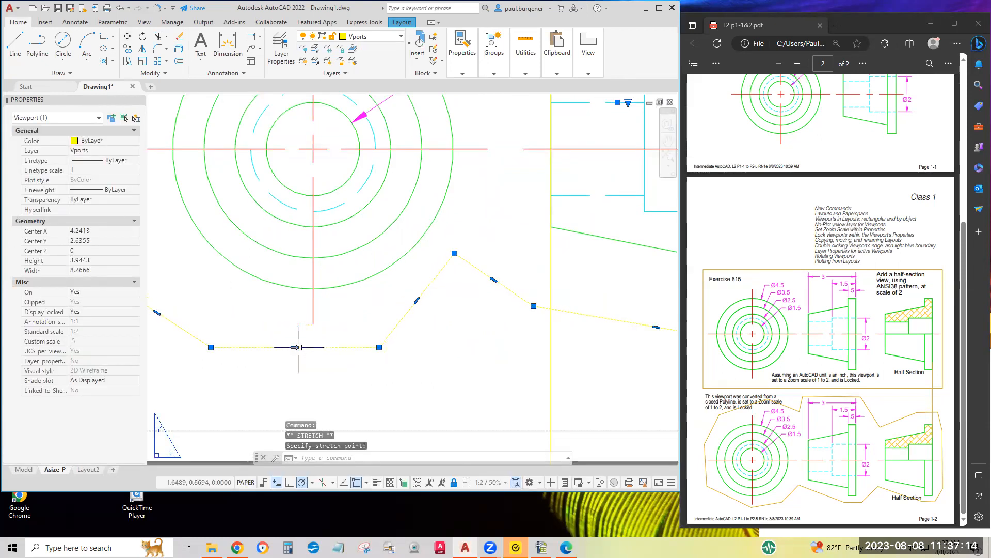
scroll(454, 367, down, 3)
key(Escape)
middle_drag(522, 335, 394, 380)
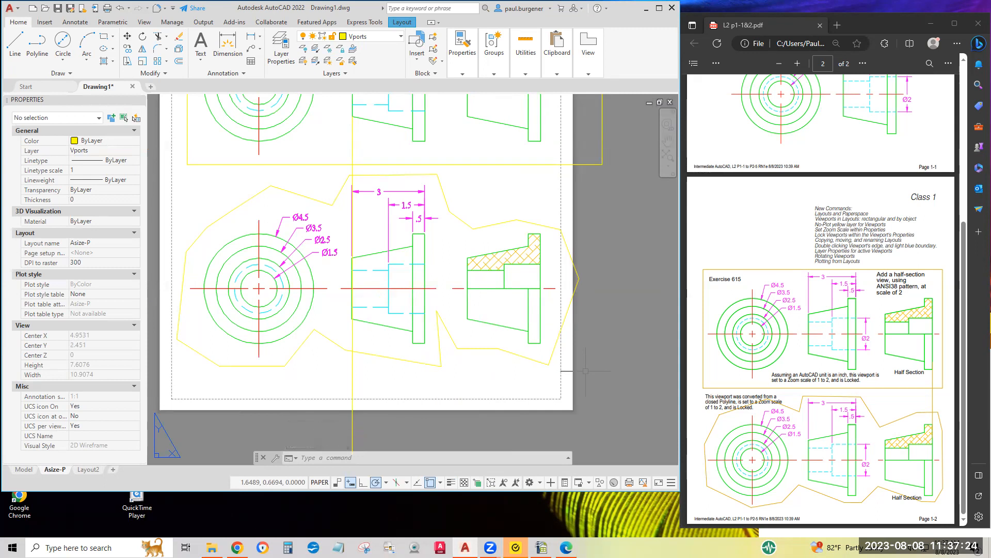
scroll(585, 371, down, 2)
middle_drag(586, 370, 532, 411)
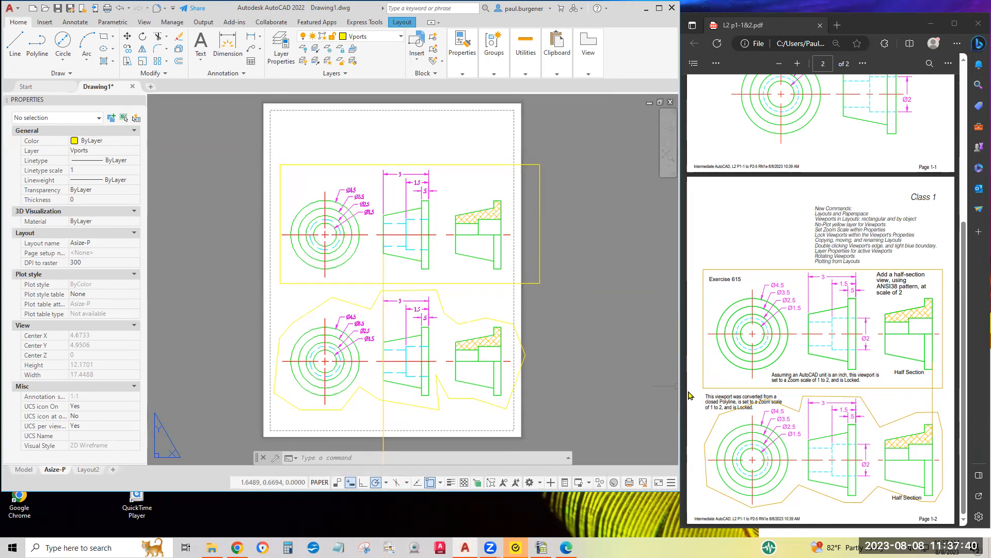
- Activate model space inside the rectangular viewport on the Asize-P layout
scroll(435, 228, up, 7)
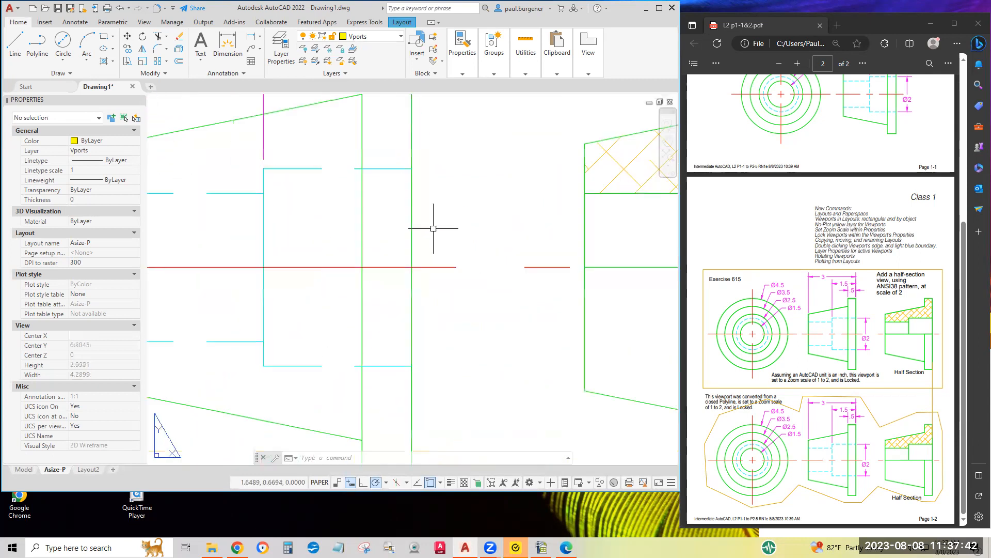
scroll(433, 228, down, 3)
scroll(438, 295, down, 2)
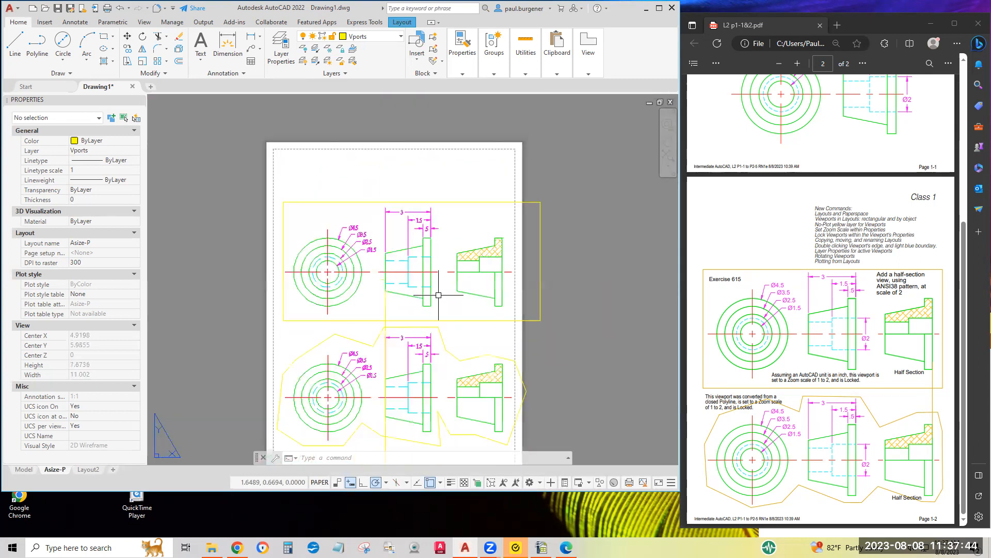
double_click(438, 295)
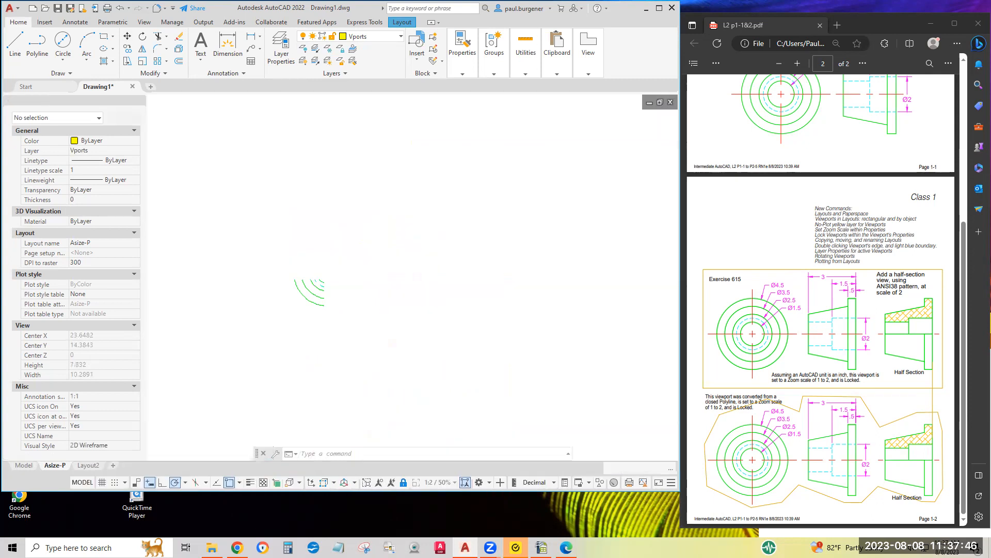
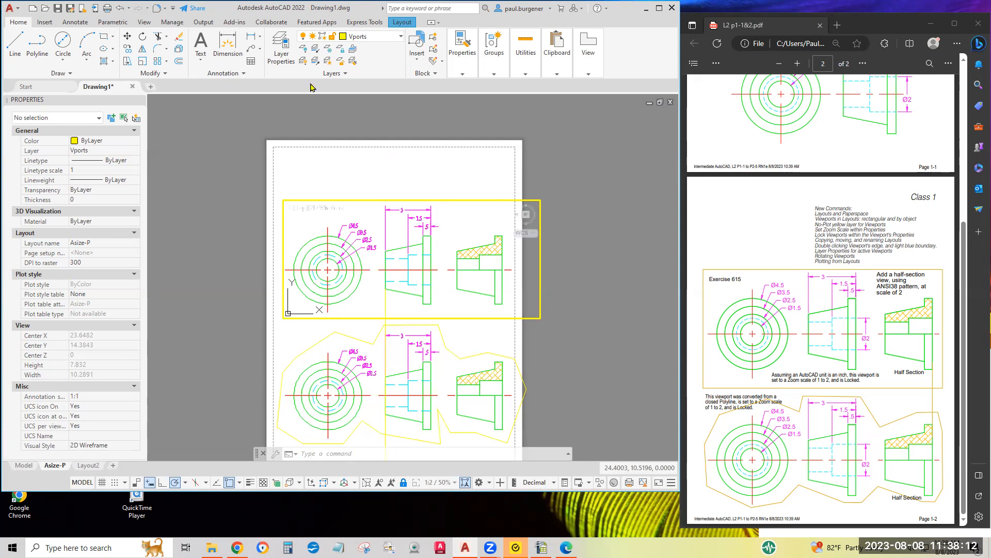
- Add a vertical dimension for the larger bore between its hidden-line endpoints on the side view's flange, placing it between the side view and half section
click(228, 47)
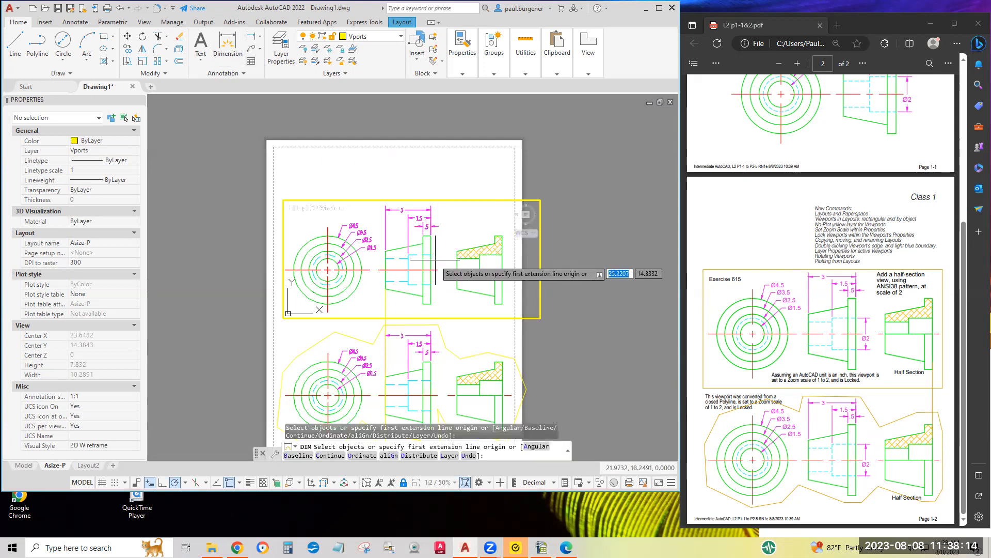
scroll(429, 252, up, 5)
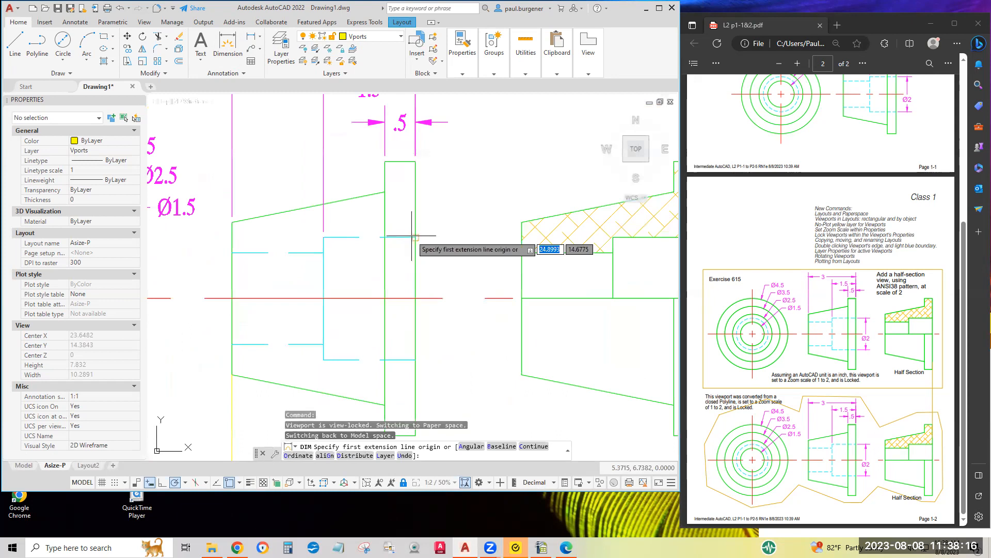
click(416, 237)
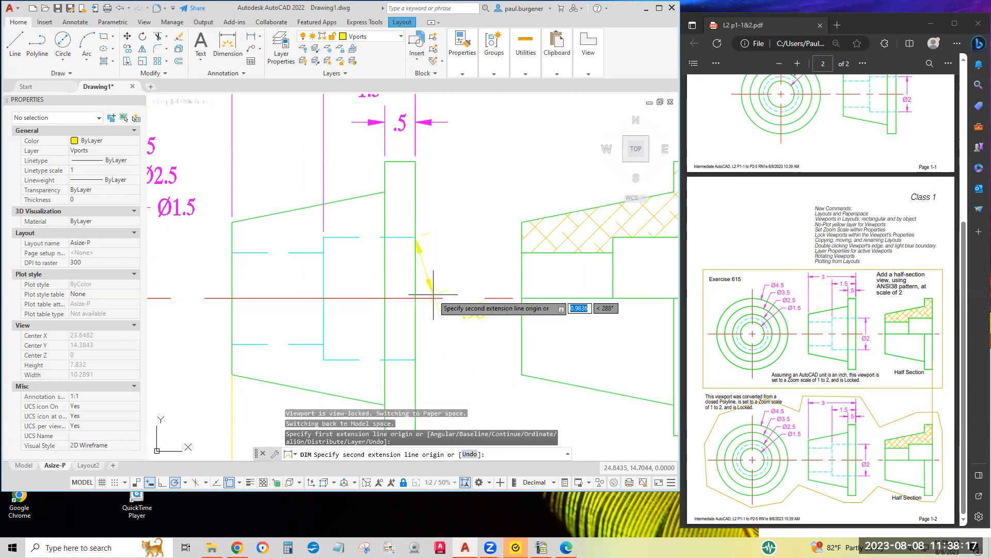
click(415, 360)
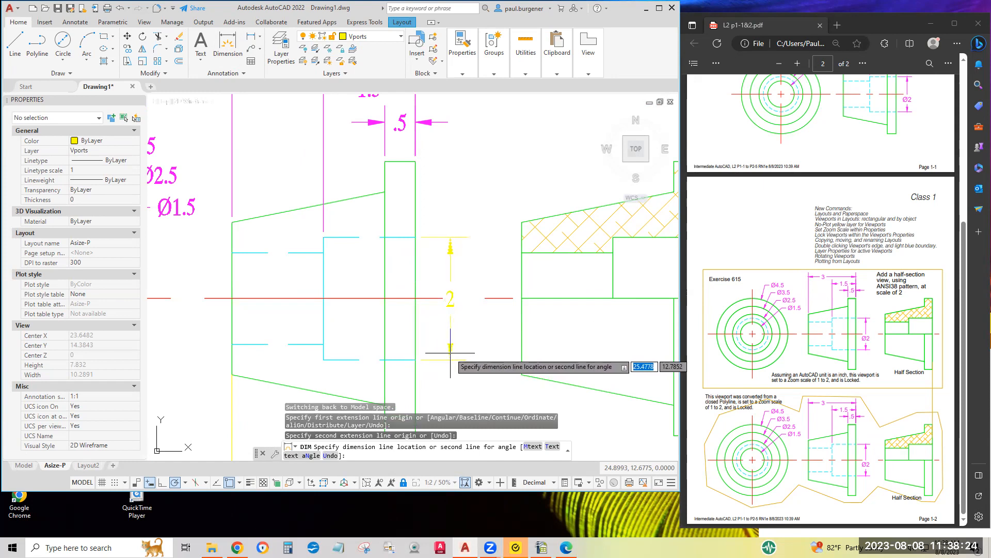
click(450, 355)
scroll(482, 335, down, 3)
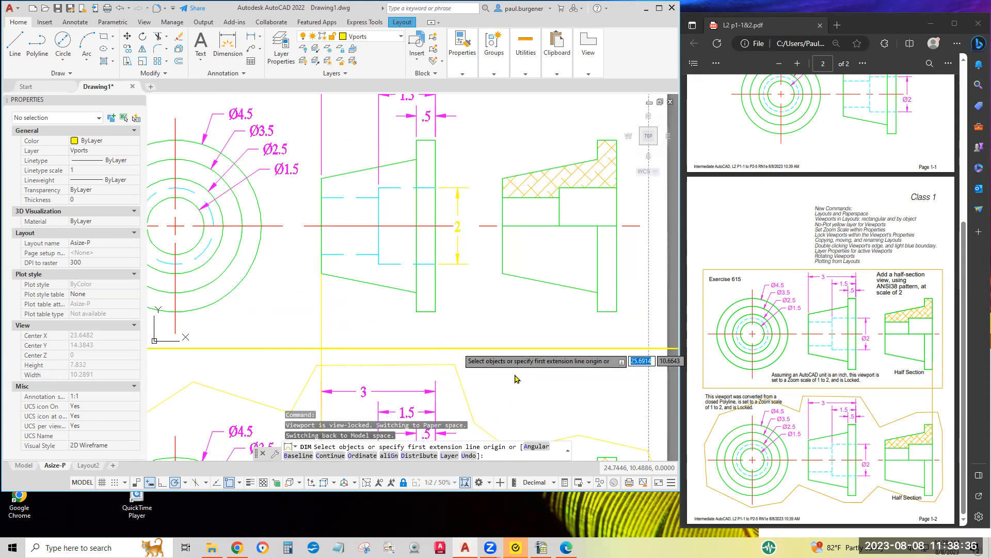
key(Escape)
- Assign the new bore dimension to the Dimensions layer
click(463, 265)
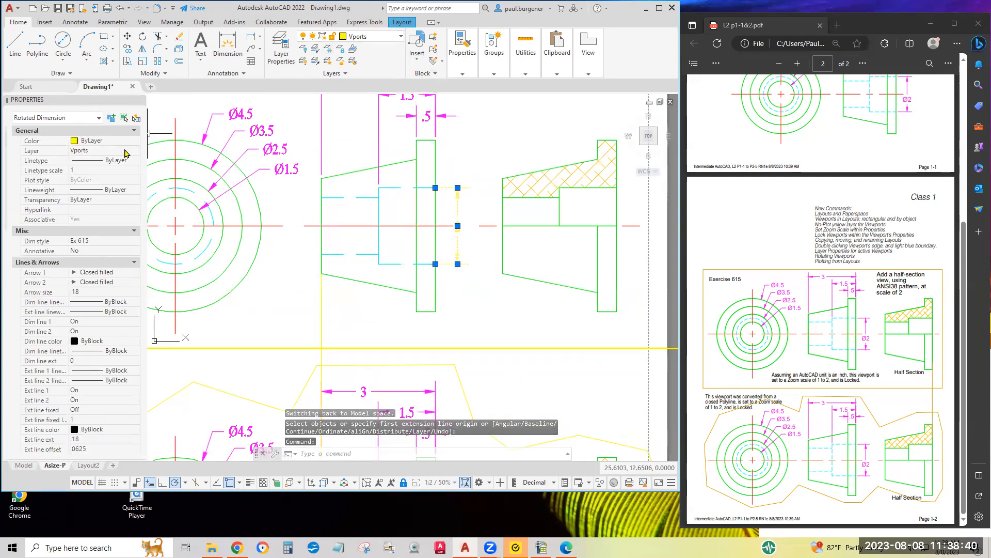
click(104, 151)
click(104, 151)
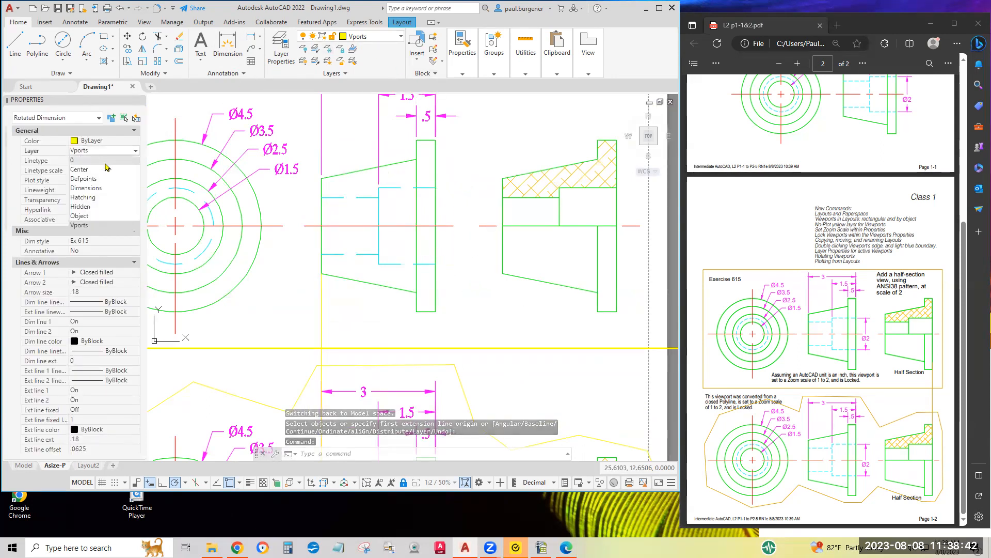
click(100, 192)
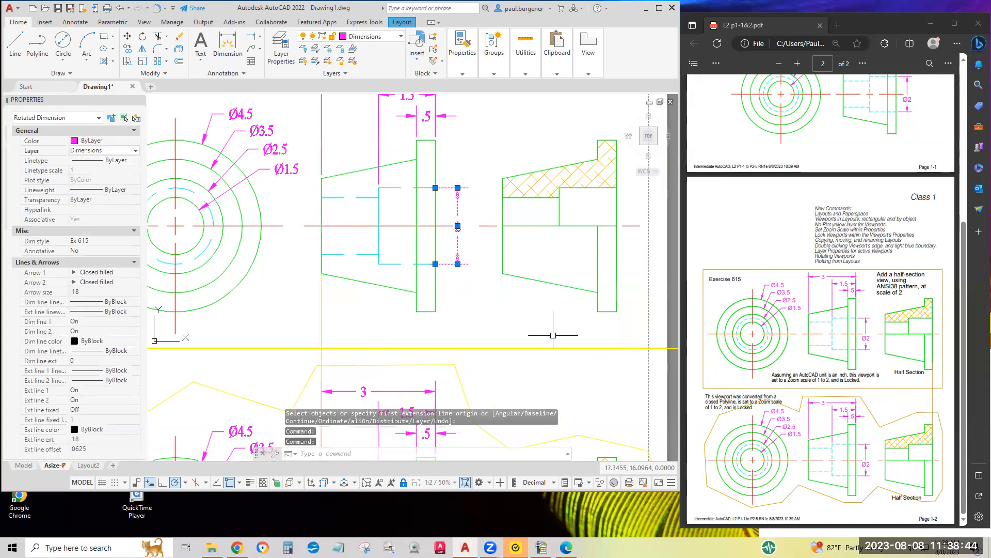
- Move the bore dimension's text below the horizontal centerline, and clear the selection
scroll(459, 223, up, 4)
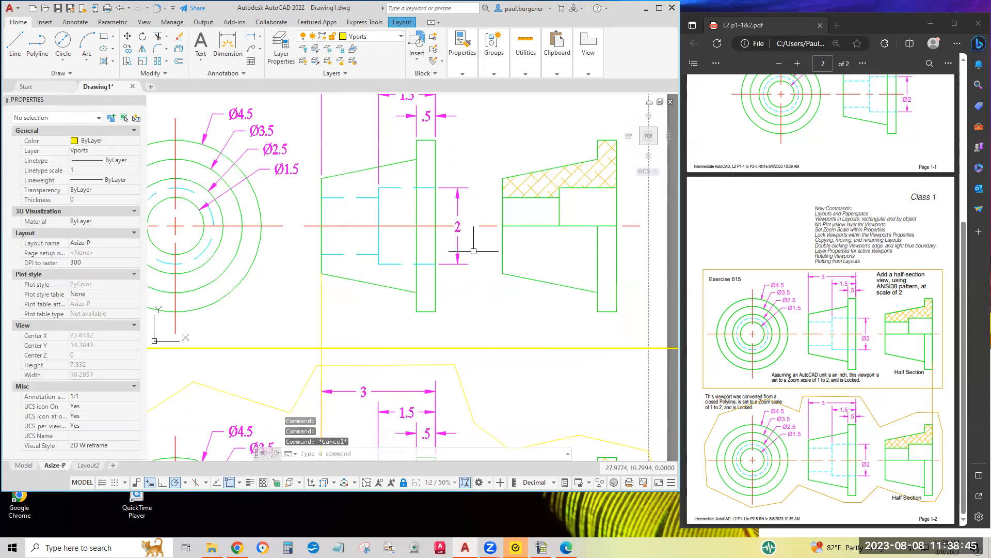
click(451, 218)
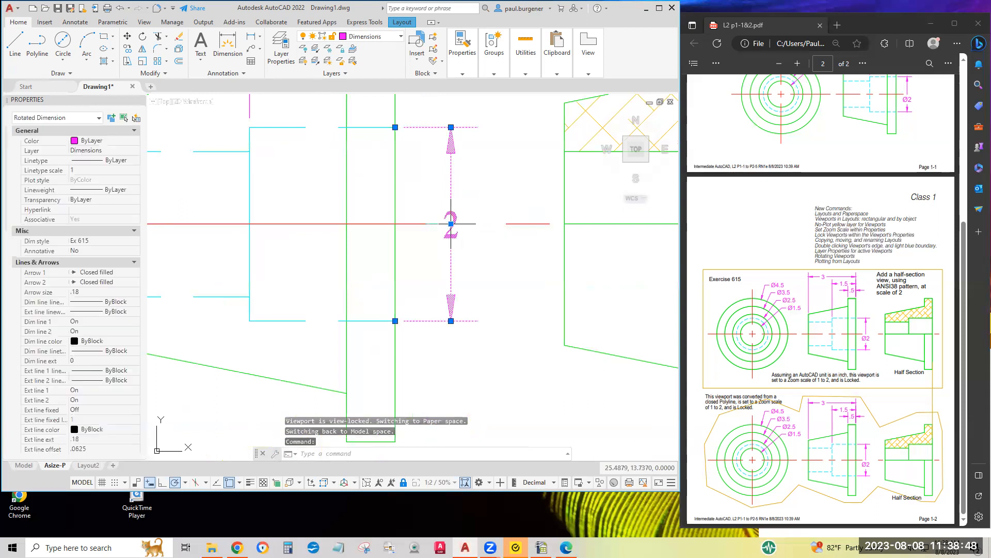
click(450, 223)
click(452, 250)
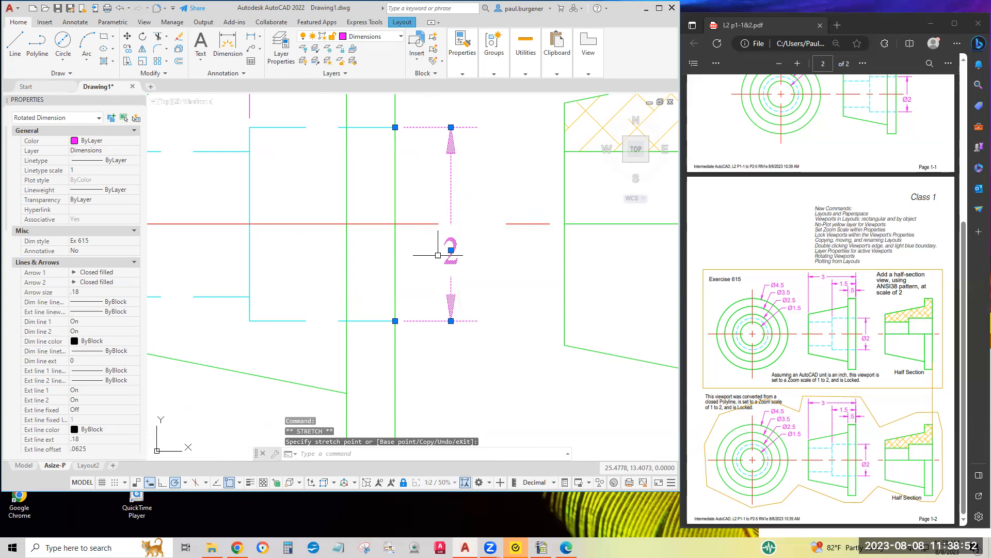
key(Escape)
key(Escape)
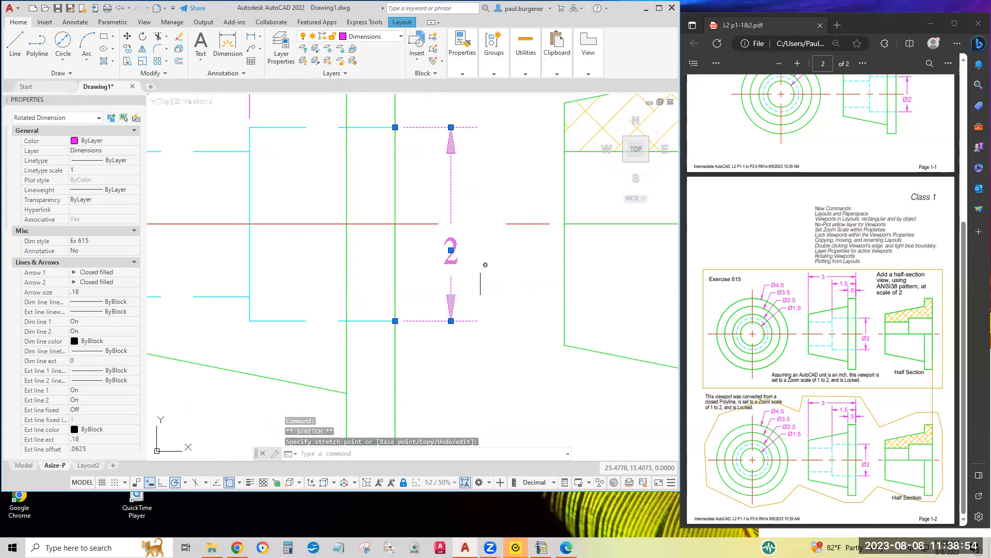
- Return to paper space and stretch the irregular viewport's notch vertex downward to clear the bore dimension, then clear the selection
scroll(495, 324, down, 3)
middle_drag(496, 324, 497, 160)
middle_drag(493, 376, 482, 354)
scroll(476, 294, up, 2)
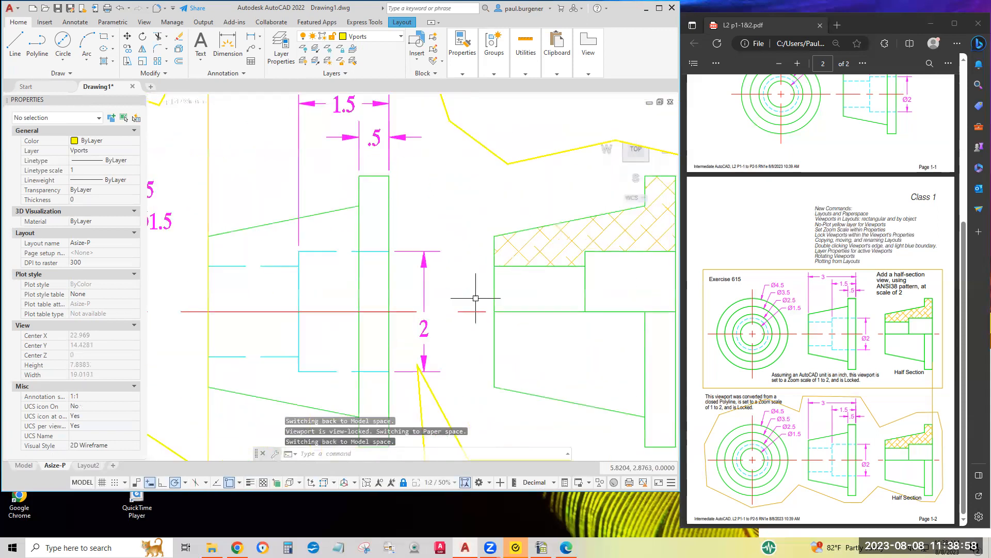
middle_drag(416, 416, 455, 291)
scroll(473, 290, up, 4)
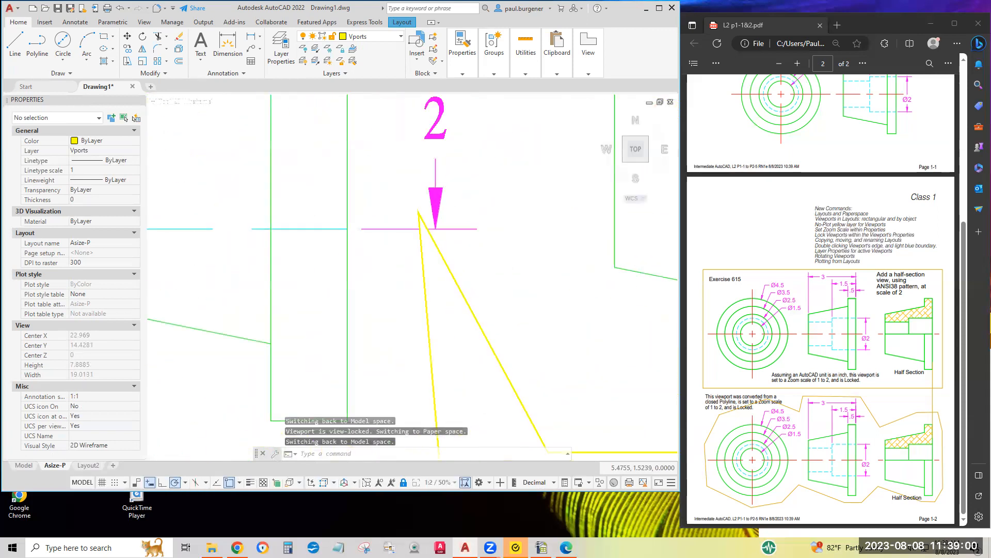
double_click(475, 383)
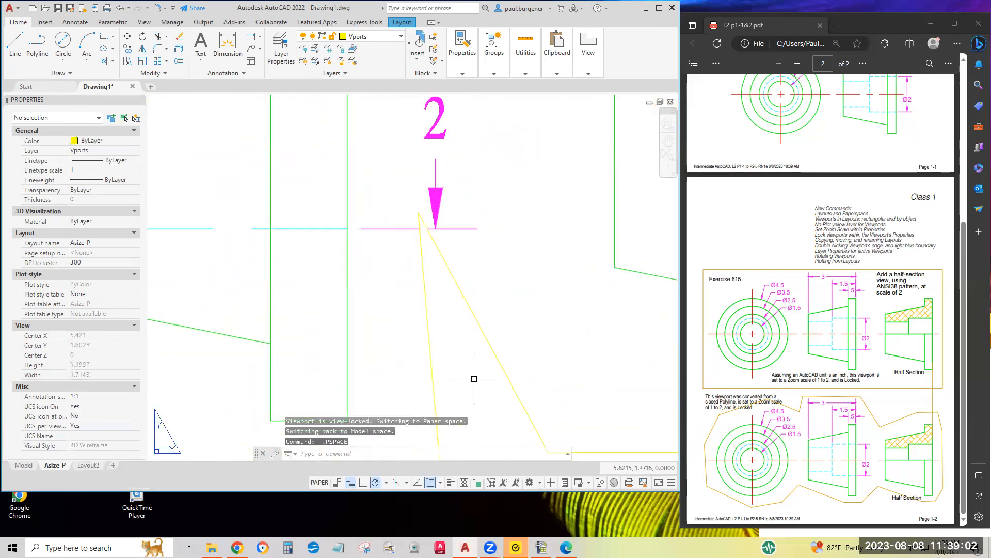
scroll(472, 379, down, 4)
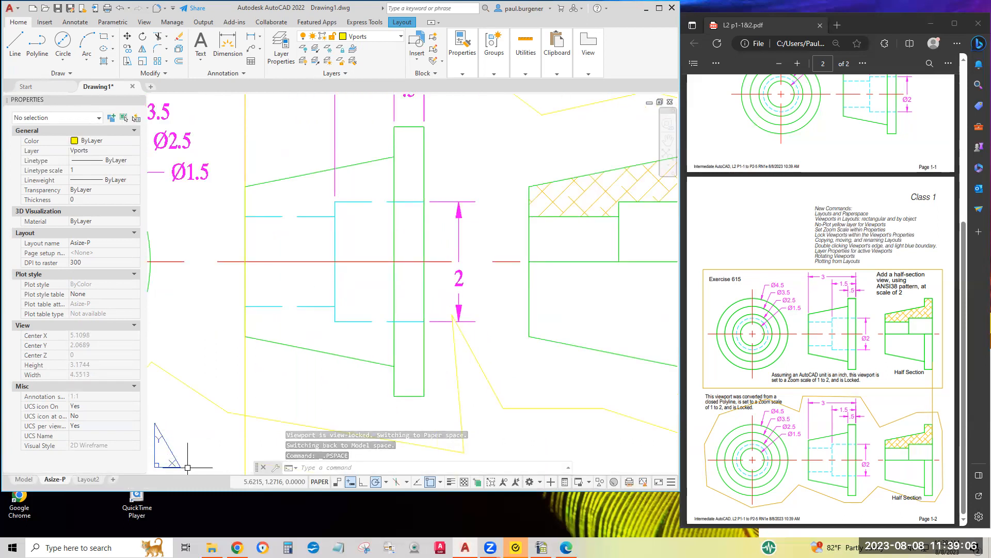
click(480, 366)
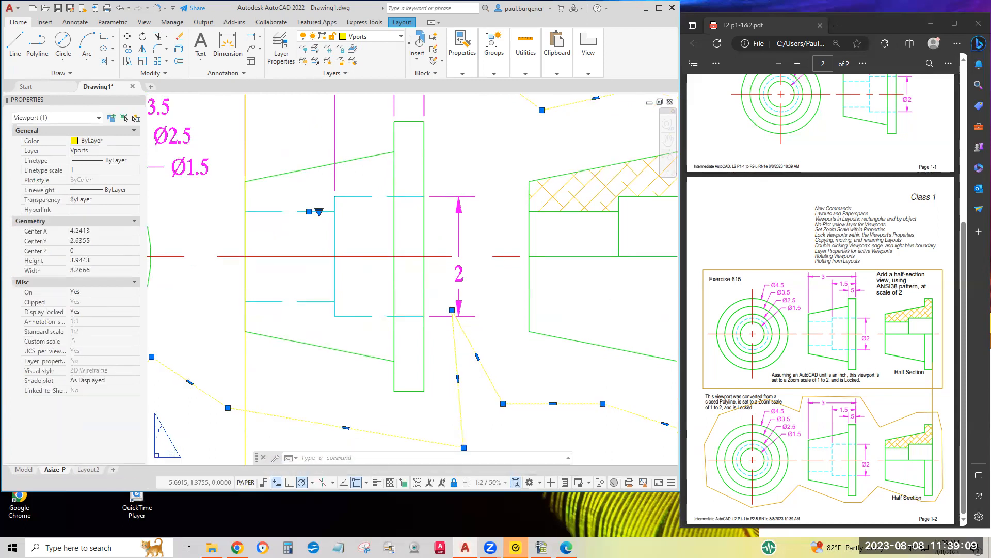
click(452, 310)
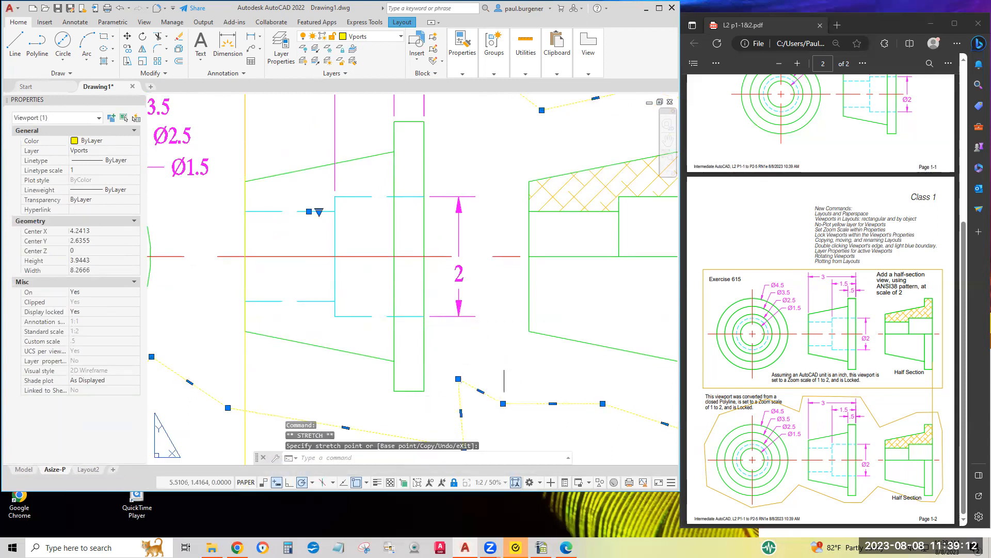
key(Escape)
key(Escape)
- Activate model space inside the irregular viewport
scroll(490, 310, down, 4)
scroll(490, 323, up, 4)
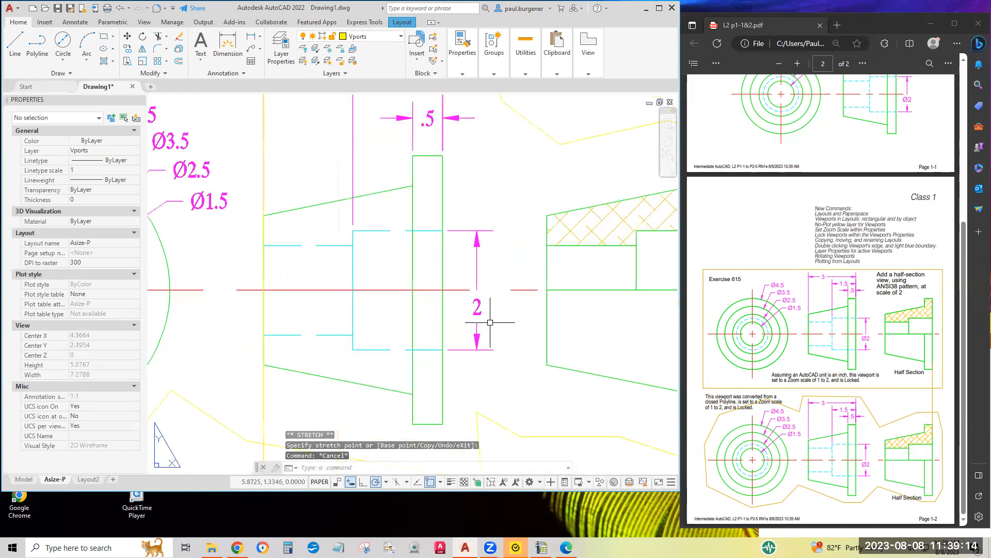
scroll(490, 322, up, 2)
double_click(494, 309)
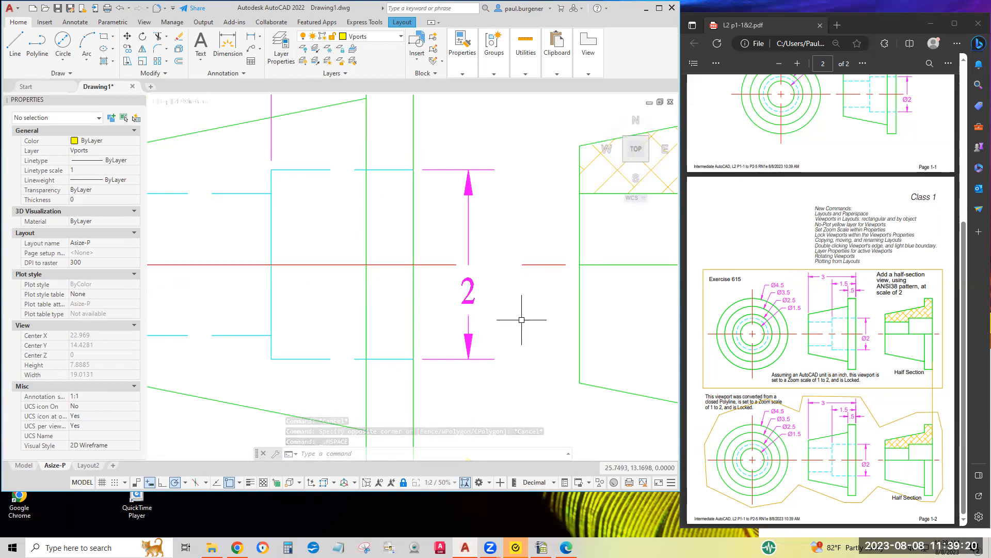
scroll(522, 320, down, 3)
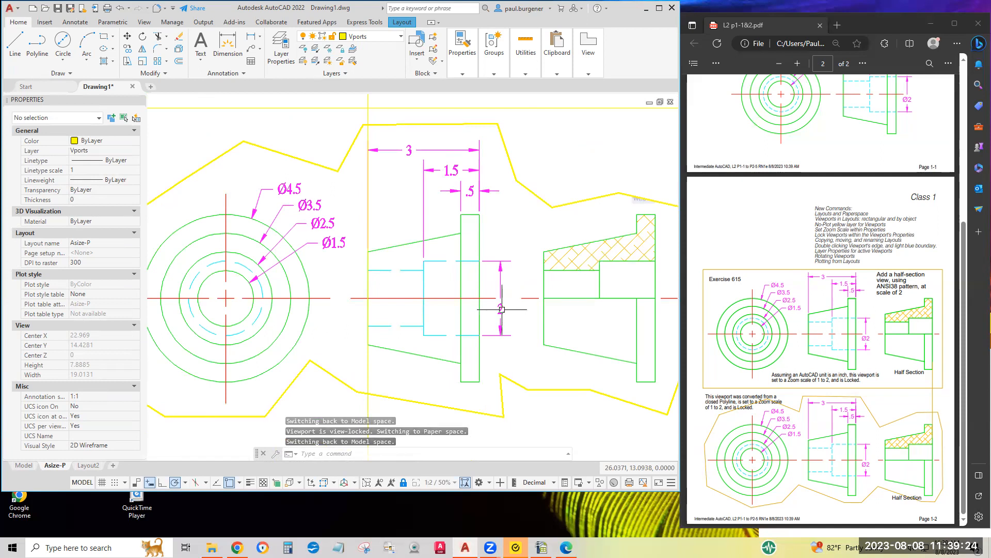
- Insert a diameter symbol before the bore dimension's text so it reads Ø2, matching the reference PDF, and close the text editor
click(500, 309)
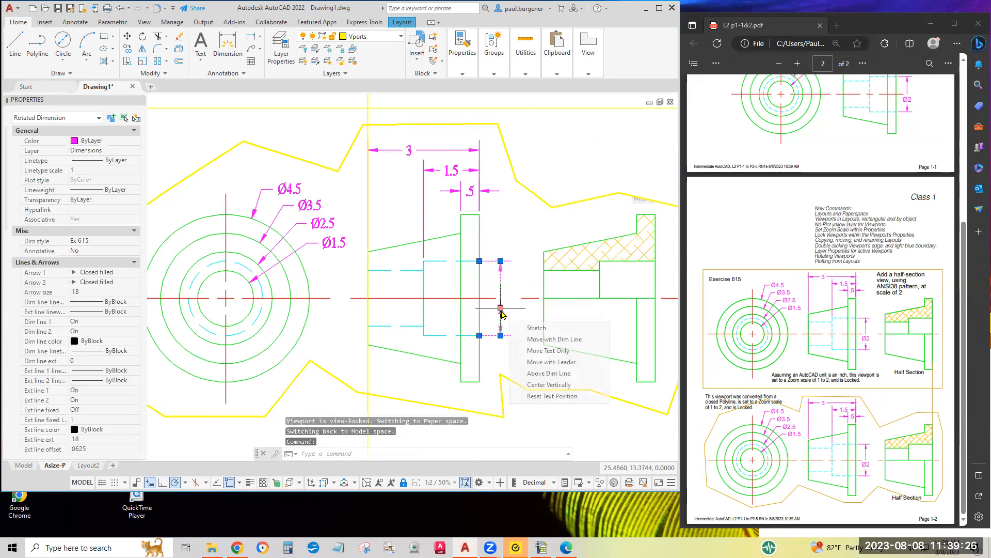
double_click(501, 308)
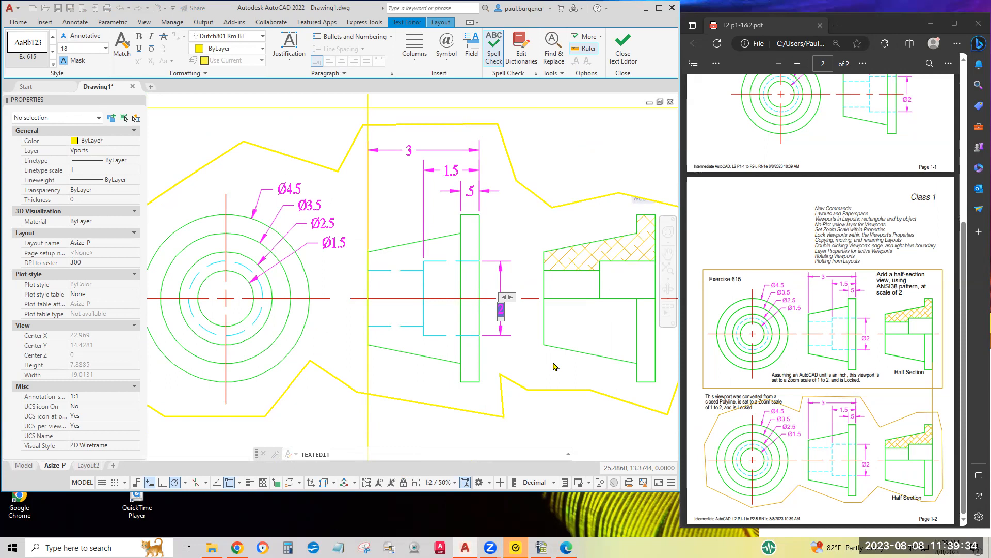
scroll(527, 324, up, 6)
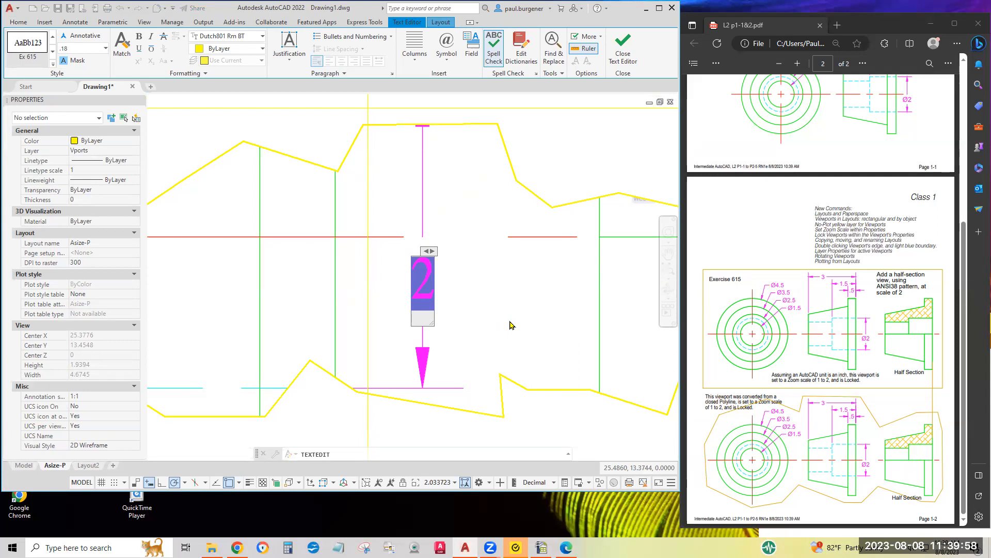
click(874, 476)
ctrl+scroll(874, 475, up, 6)
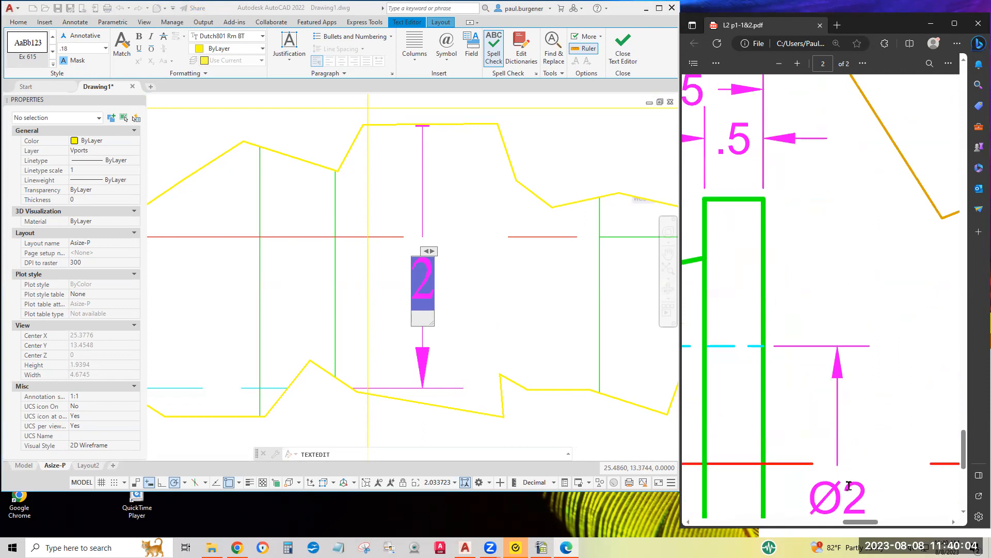
scroll(885, 443, down, 3)
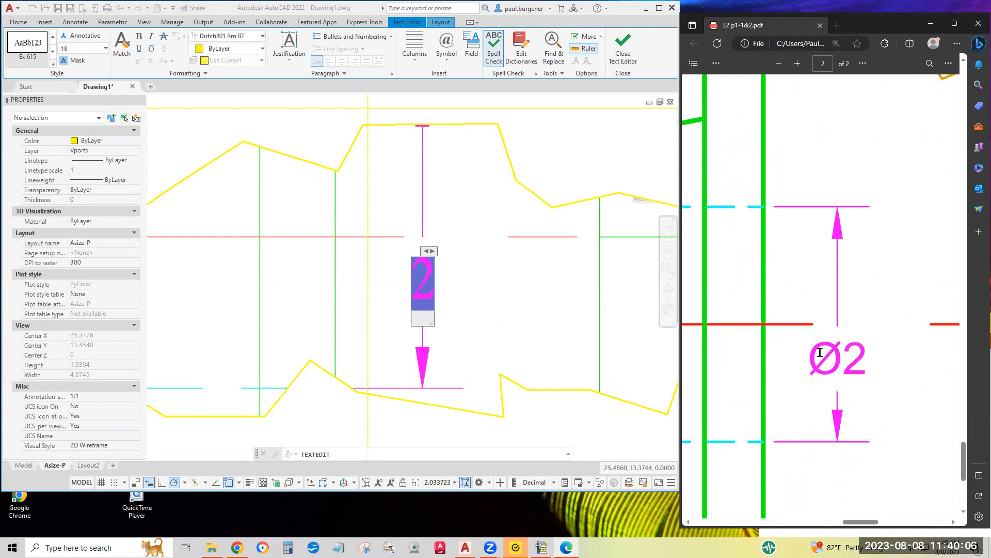
click(411, 314)
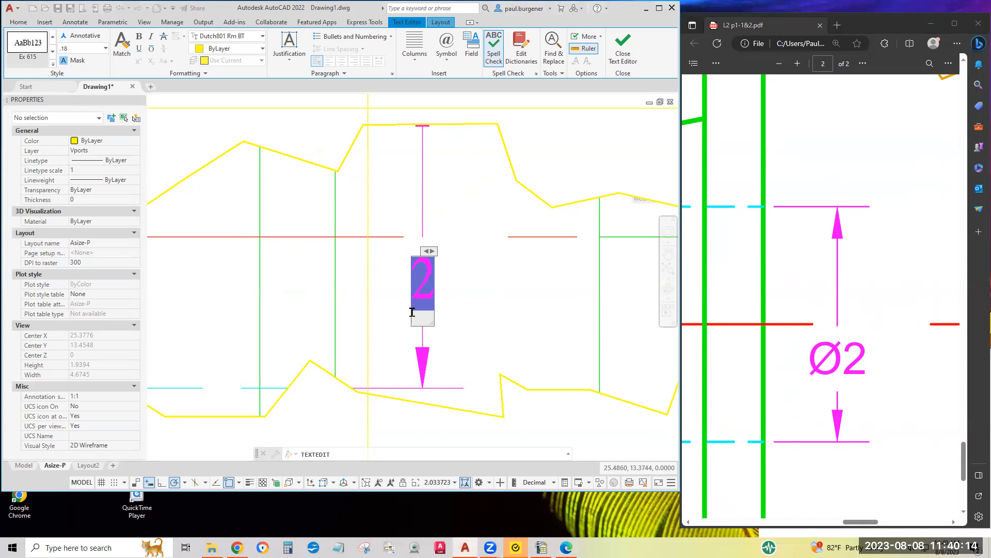
right_click(414, 314)
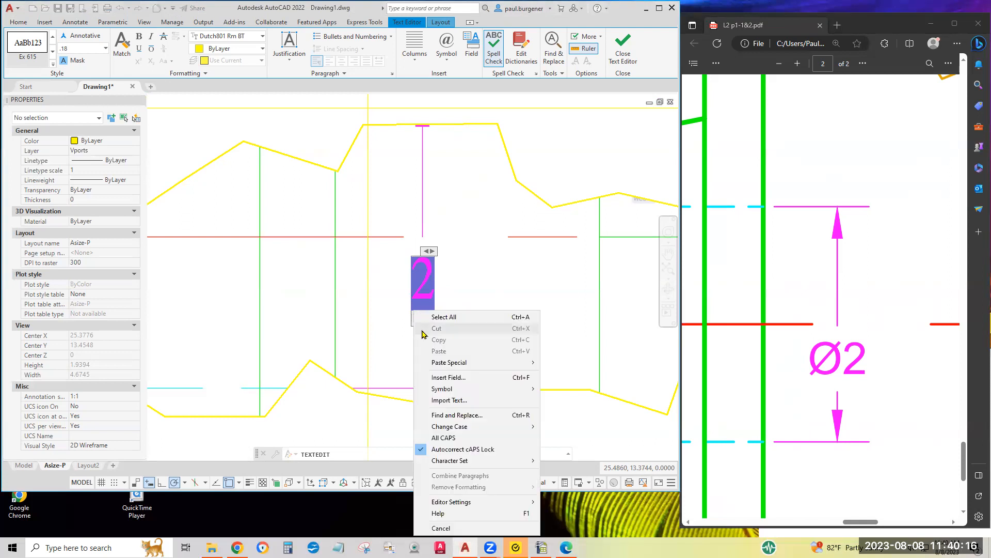
mouse_move(444, 393)
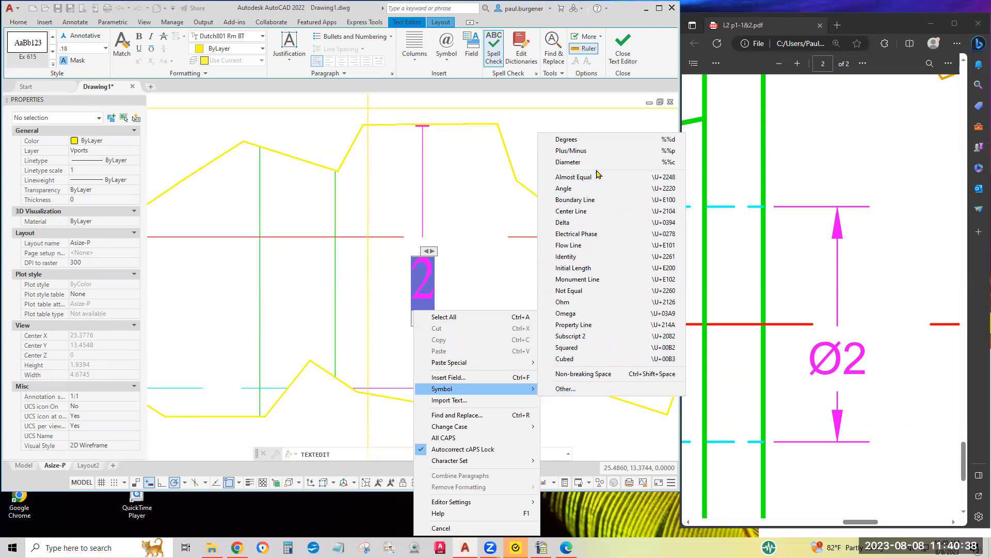
click(568, 162)
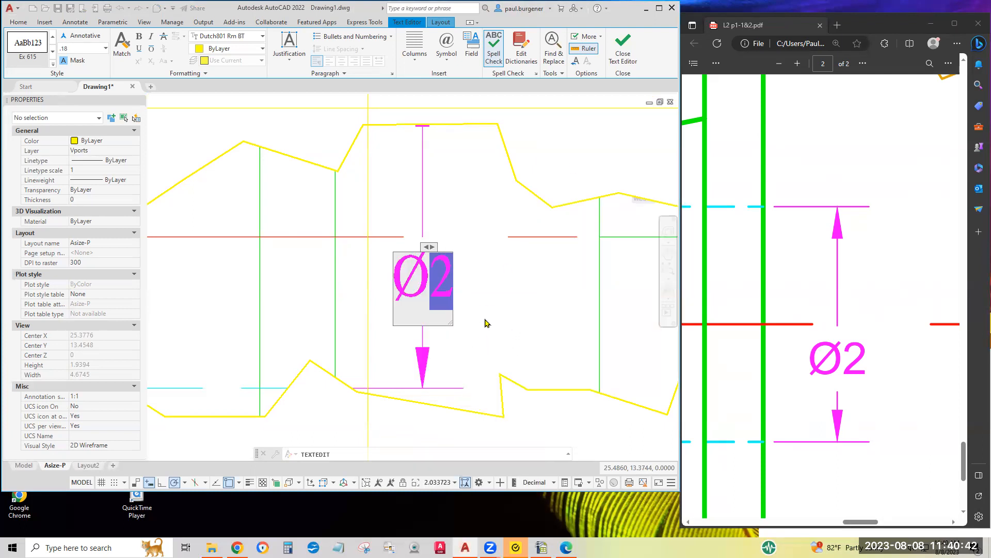
click(529, 325)
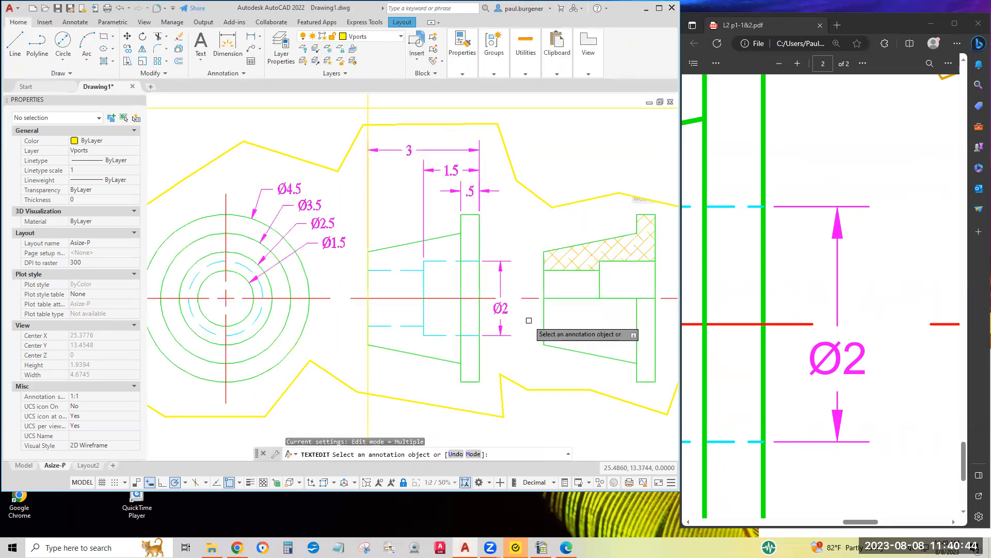
- End the text editing command and return to paper space on the Asize-P layout
scroll(535, 413, down, 2)
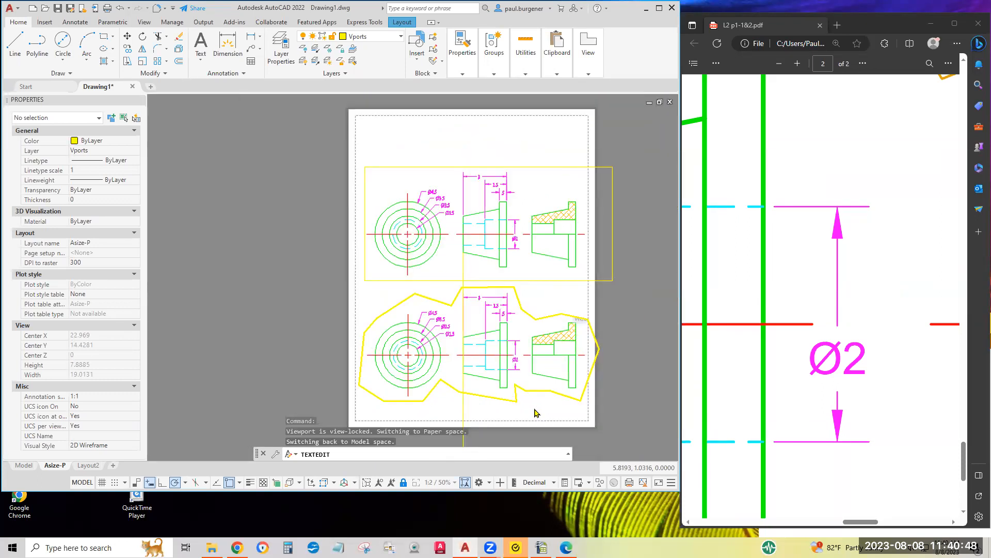
middle_drag(533, 407, 498, 348)
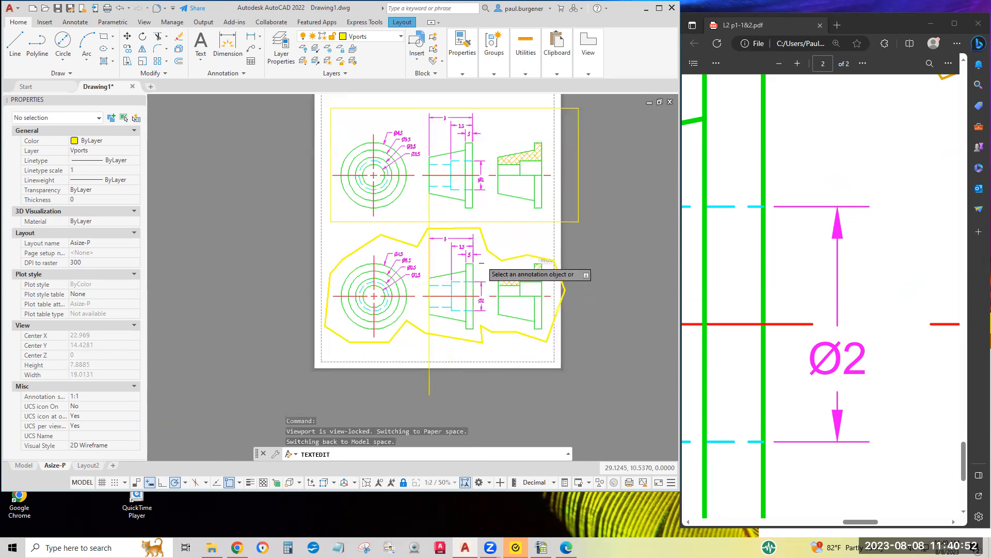
middle_drag(480, 267, 459, 273)
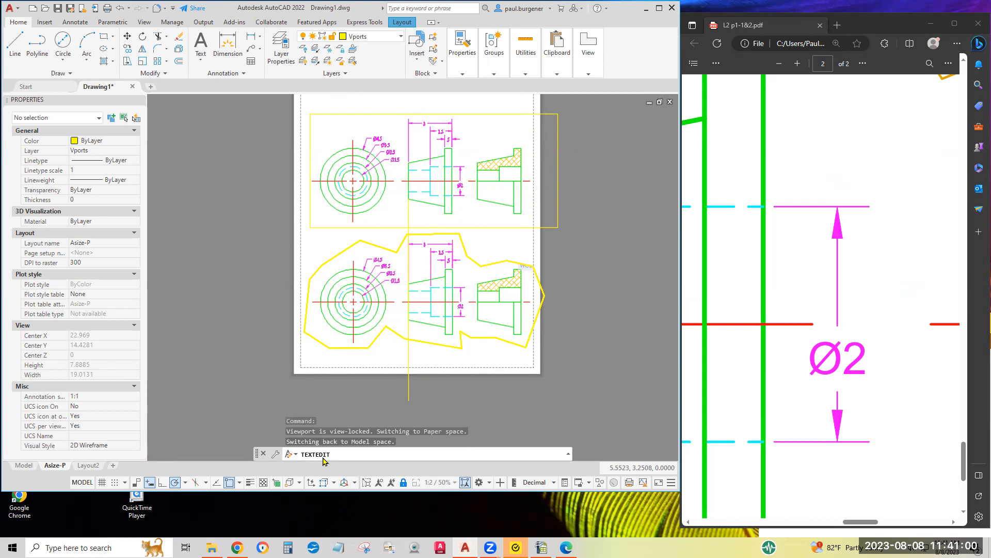
key(Escape)
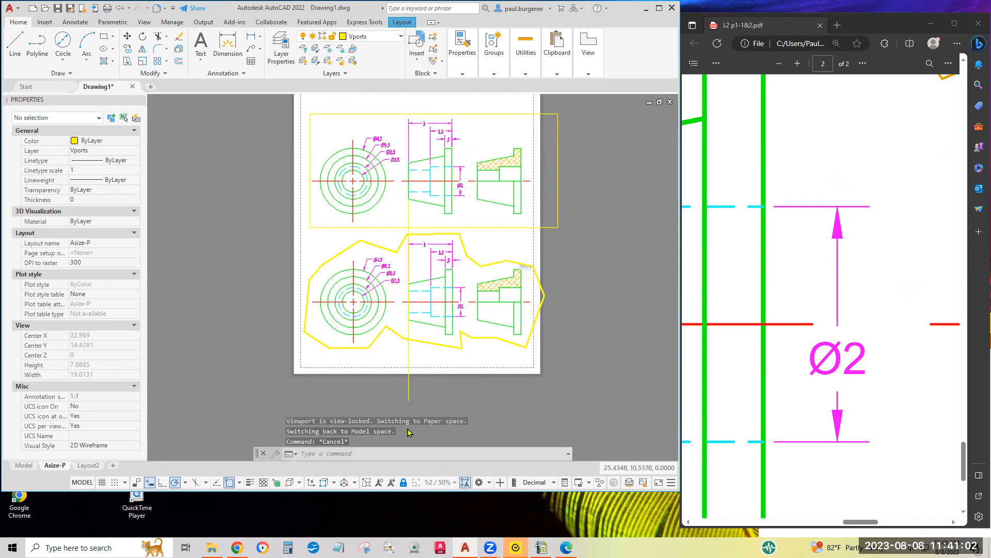
double_click(484, 358)
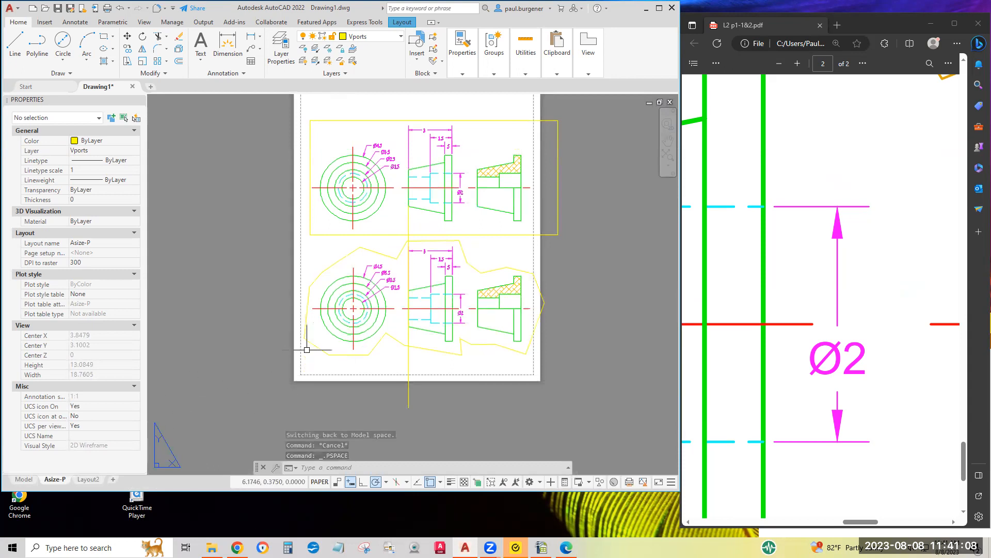
middle_drag(589, 370, 549, 407)
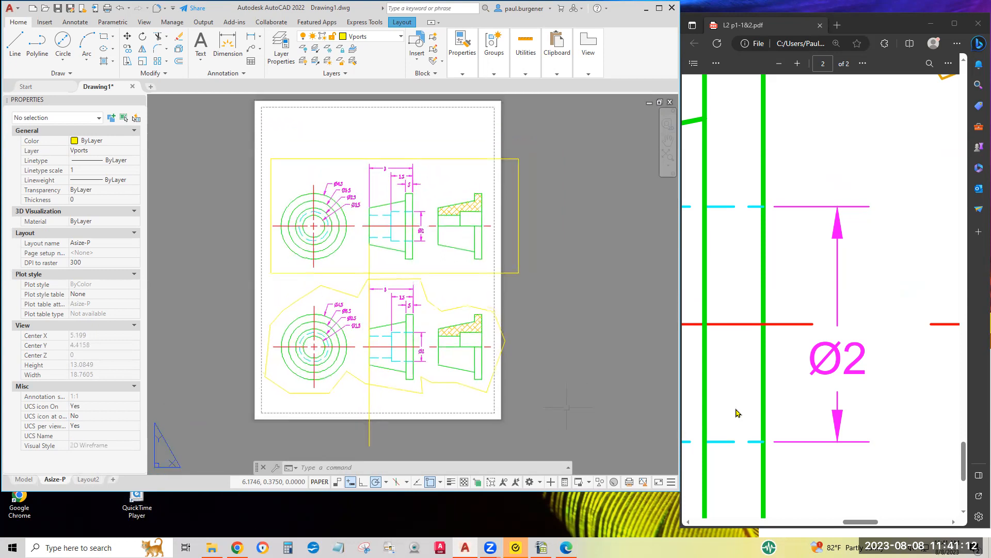
- Review the two Exercise 615 viewports on page 2 of the reference PDF, and save the drawing
click(915, 395)
ctrl+scroll(883, 391, down, 3)
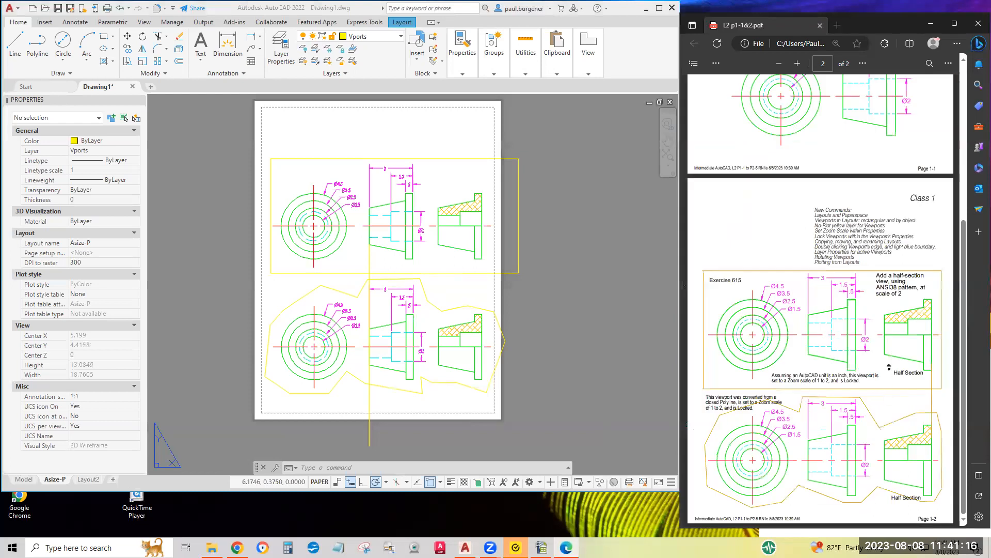
scroll(889, 367, up, 5)
scroll(901, 434, down, 3)
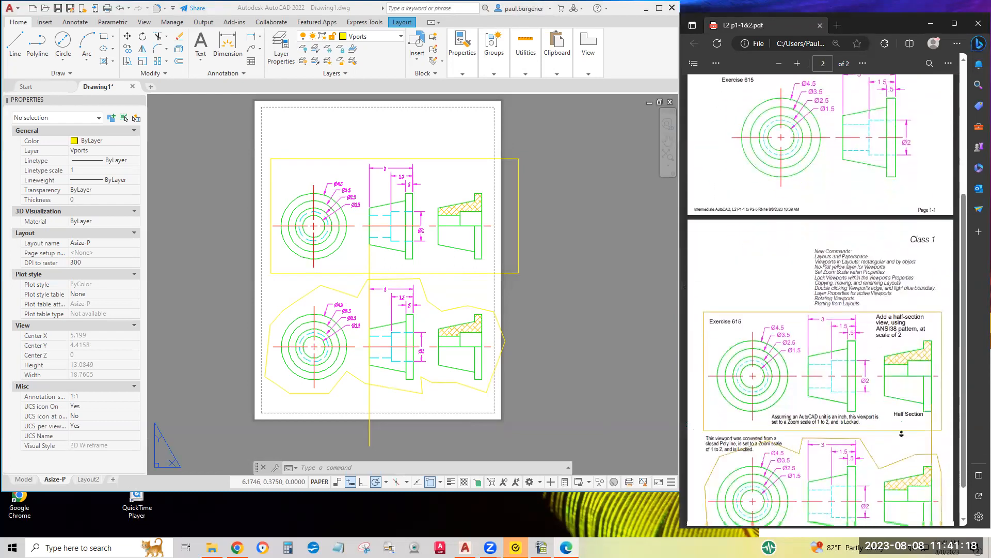
scroll(902, 434, down, 1)
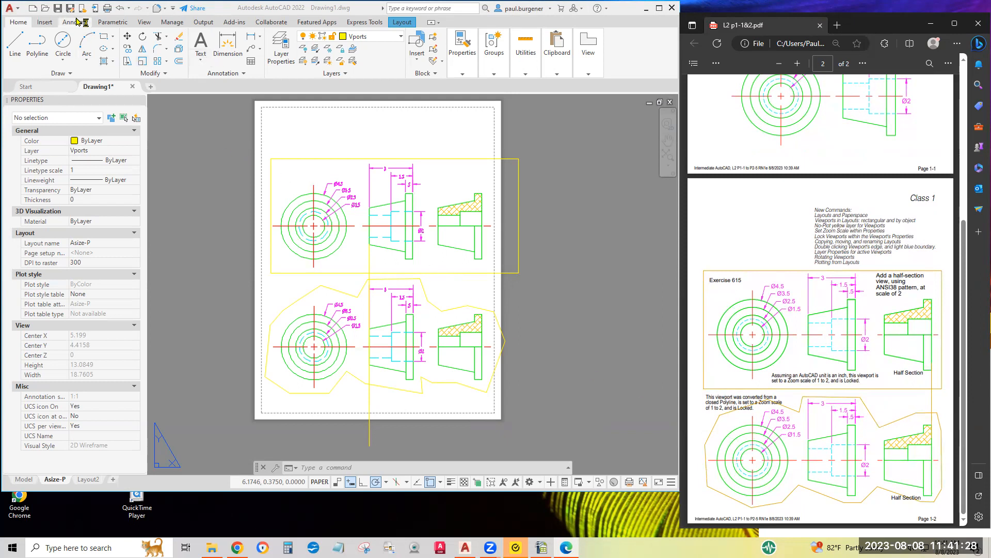
click(57, 12)
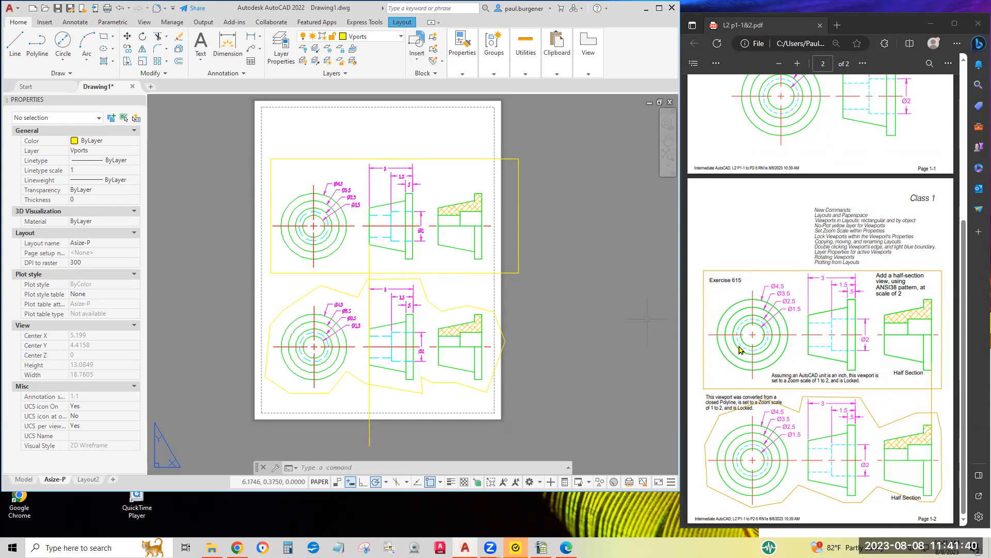
- Activate model space inside the upper rectangular viewport
scroll(394, 218, up, 8)
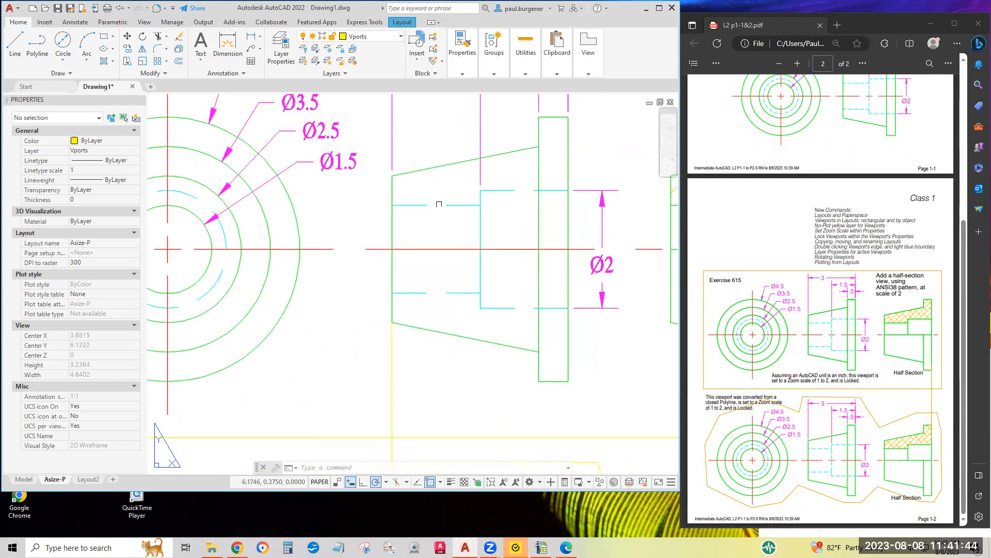
scroll(445, 209, down, 5)
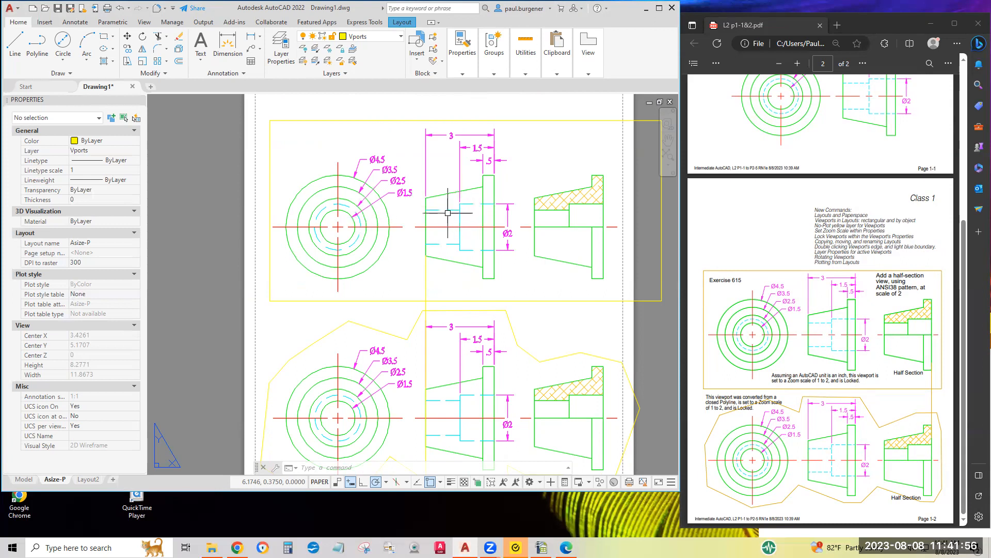
scroll(443, 209, up, 4)
scroll(442, 212, down, 2)
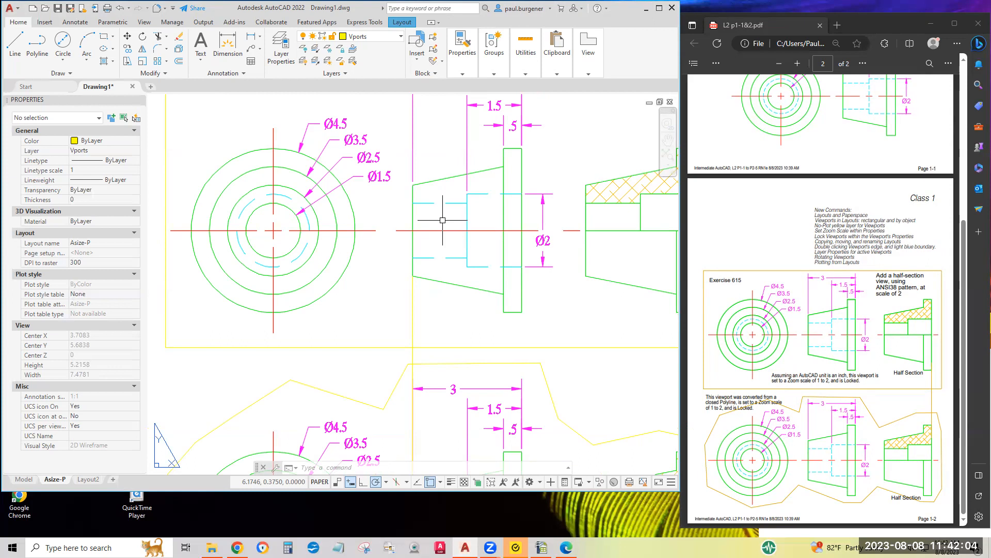
double_click(483, 220)
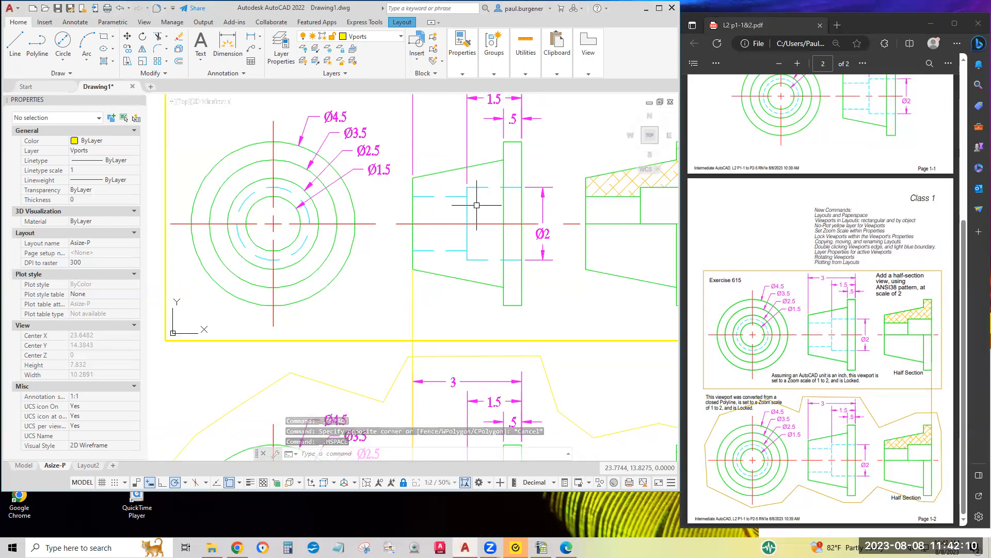
- Set the linetype scale to .6 for the side view's hidden bore lines and the front view's hidden circle, and clear the selection
click(477, 204)
click(454, 191)
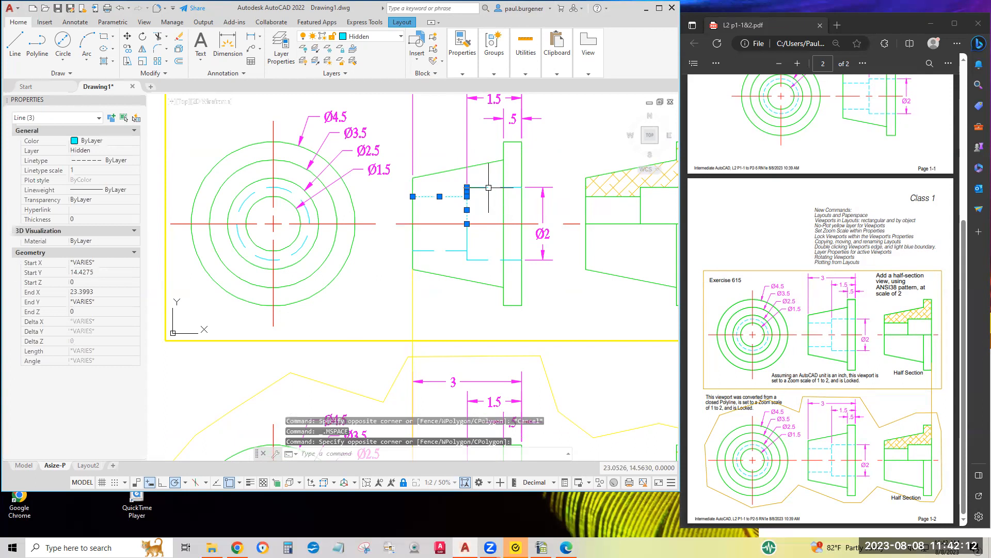
click(483, 262)
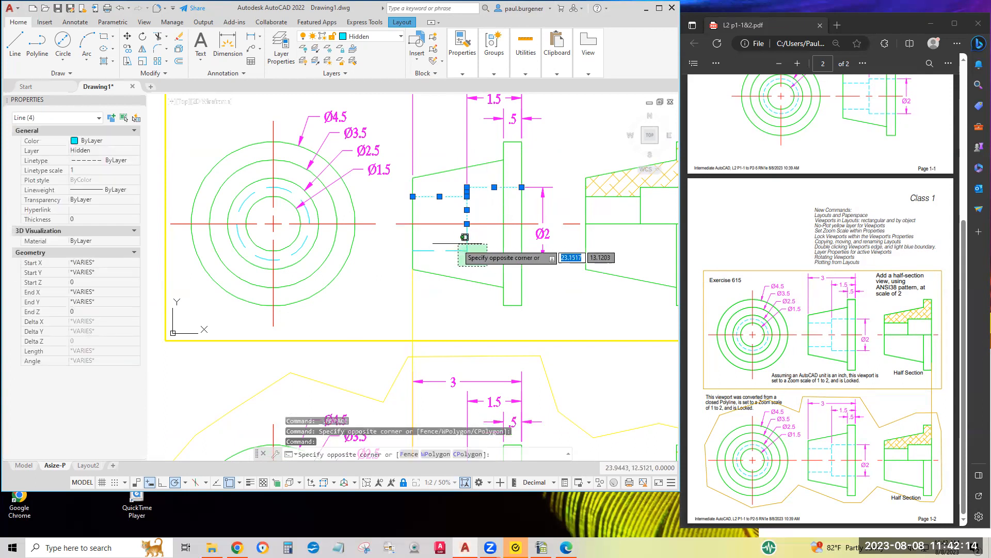
click(447, 230)
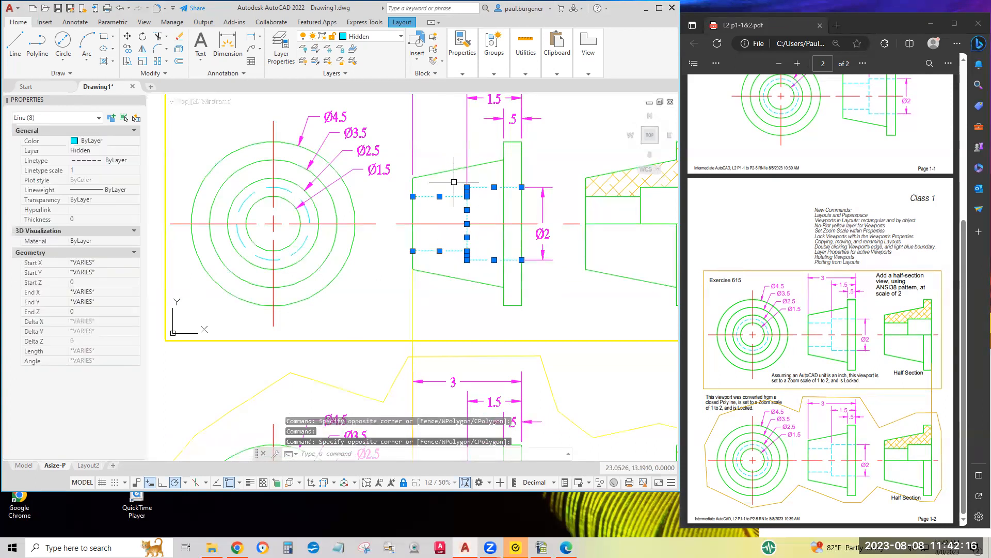
click(310, 216)
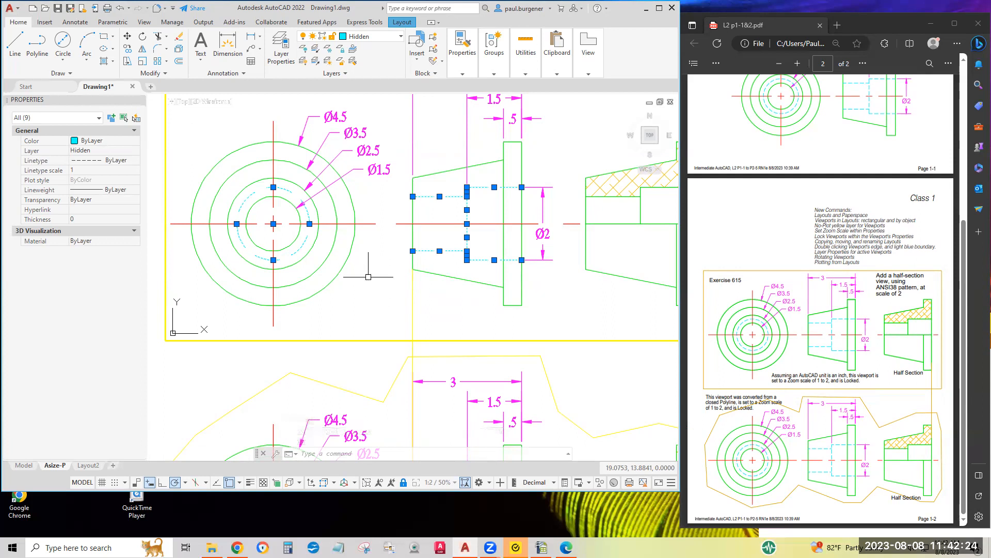
click(82, 170)
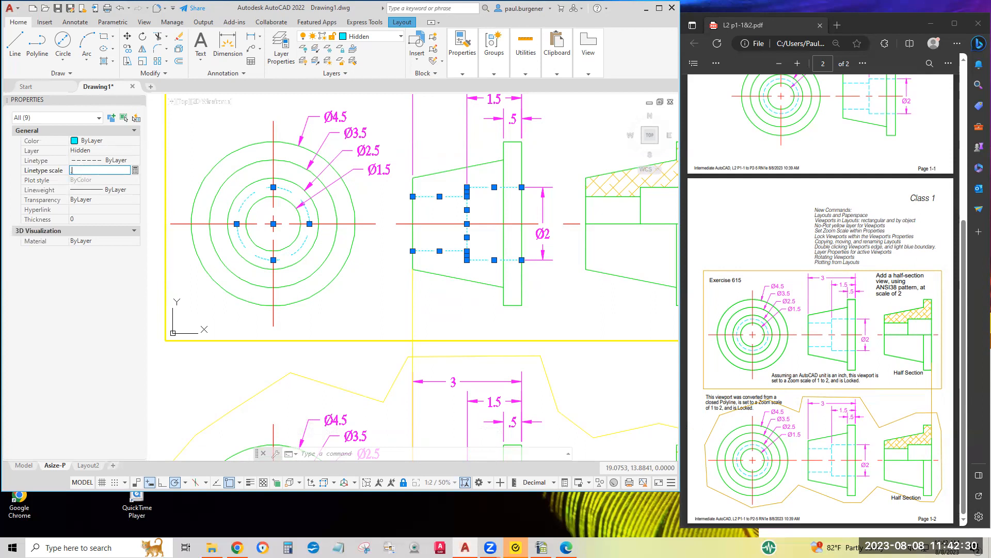
key(Return)
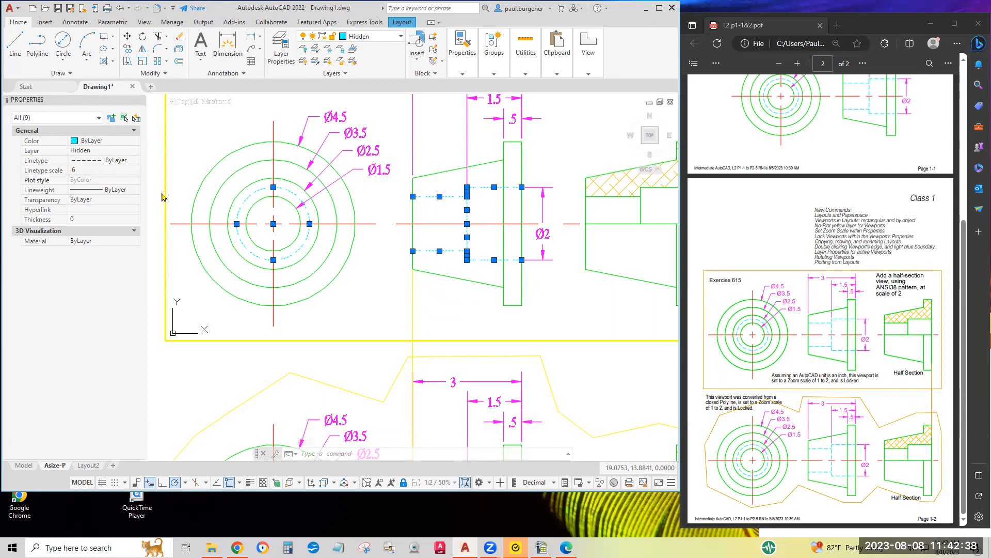
key(Escape)
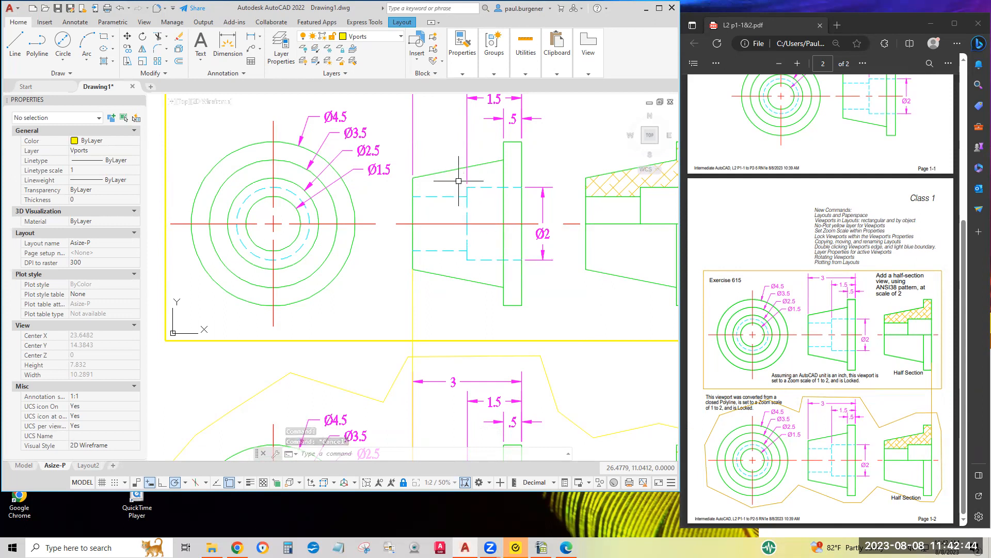
- Inspect the vertical hidden line segments at the side view's bore step and compare them with the reference PDF
click(459, 180)
click(479, 275)
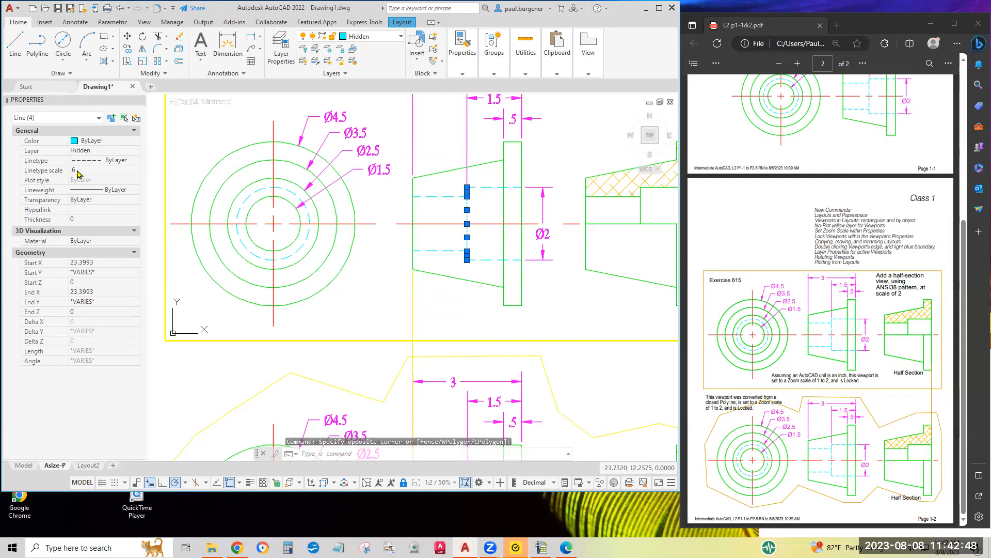
key(Escape)
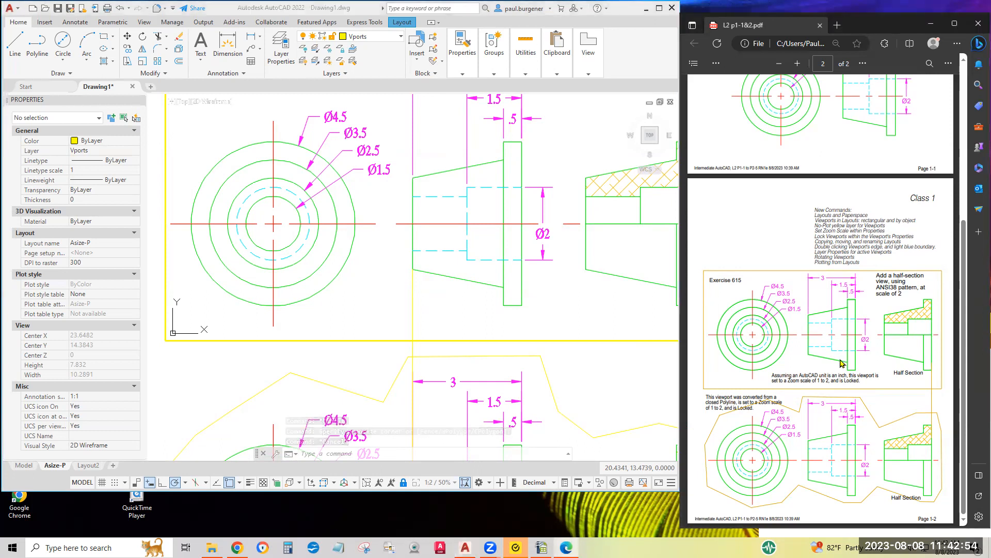
ctrl+scroll(839, 356, up, 2)
ctrl+scroll(838, 354, up, 1)
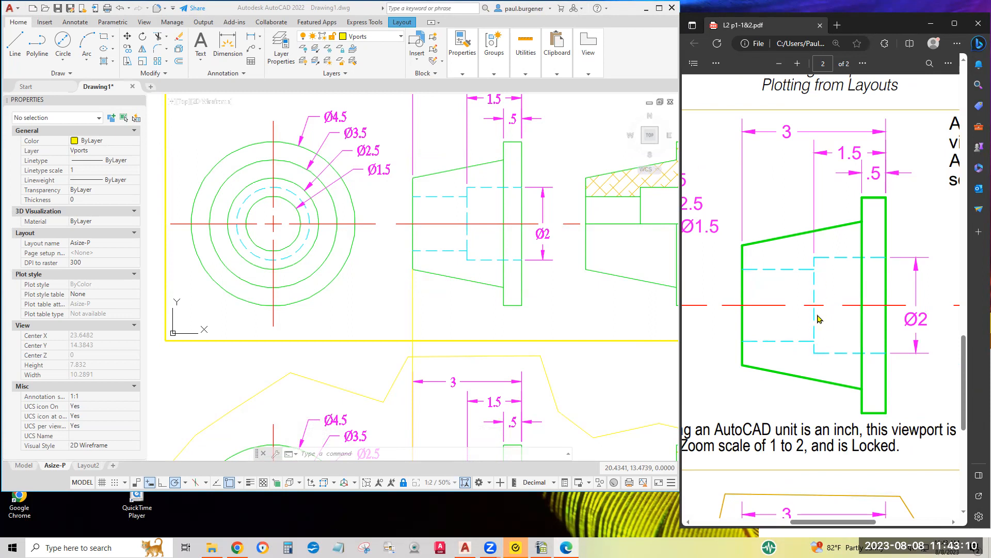
click(475, 236)
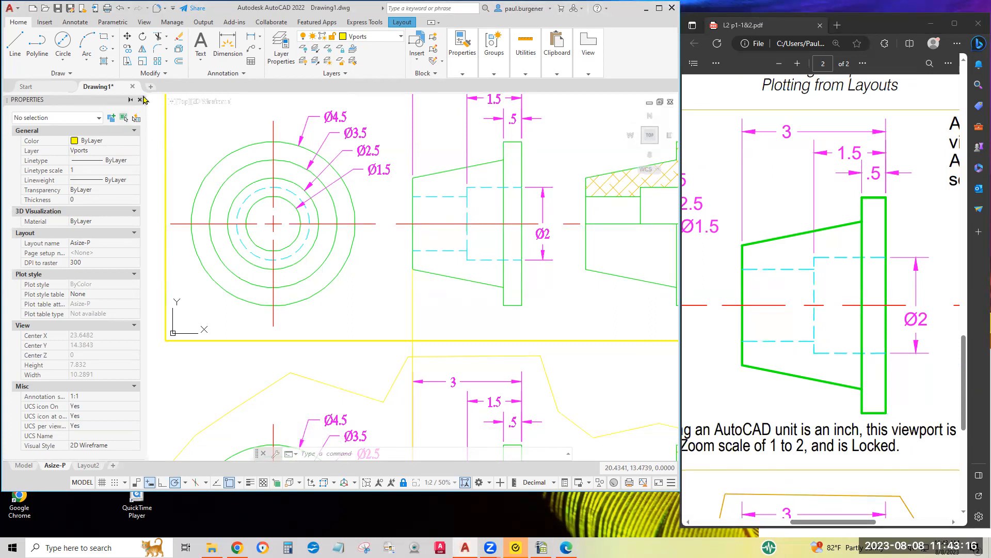
click(166, 75)
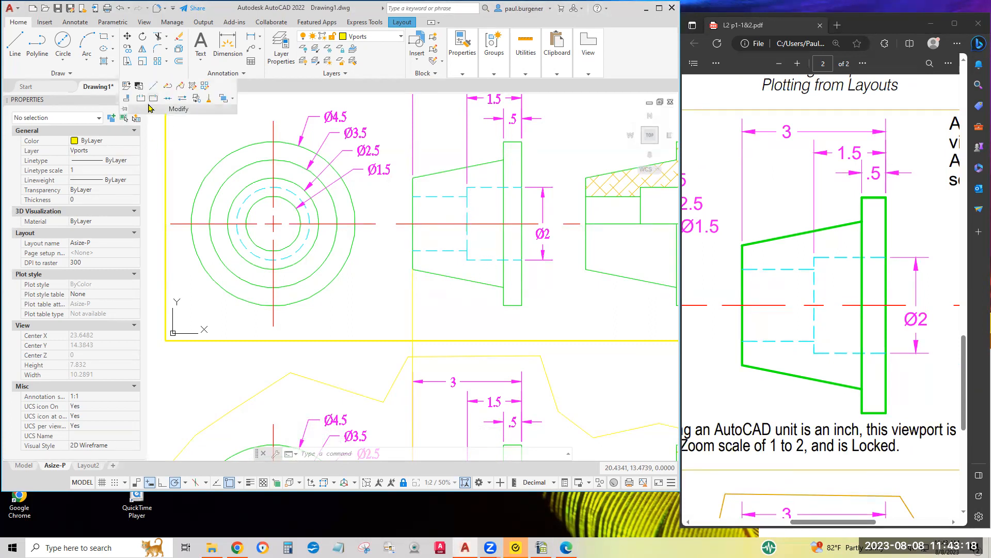
click(167, 100)
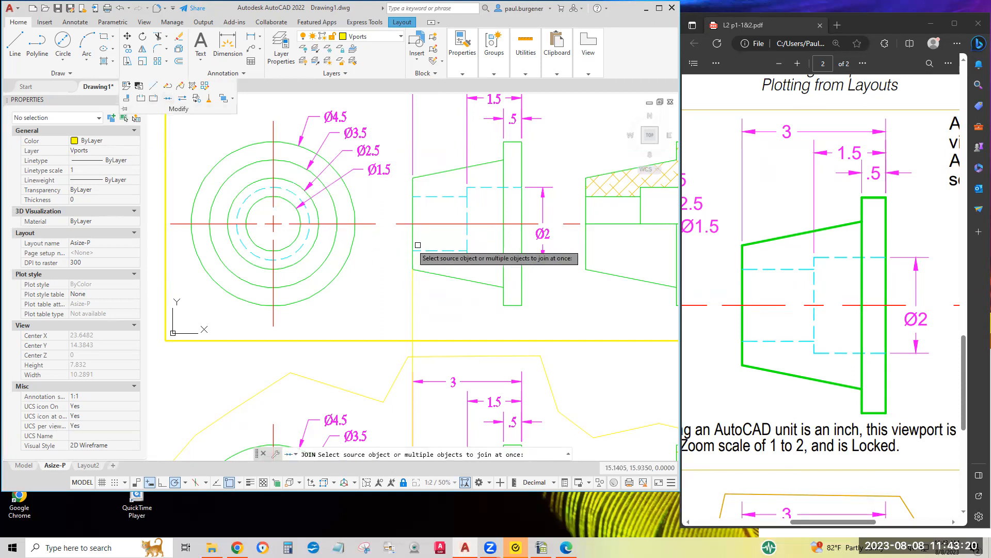
click(468, 205)
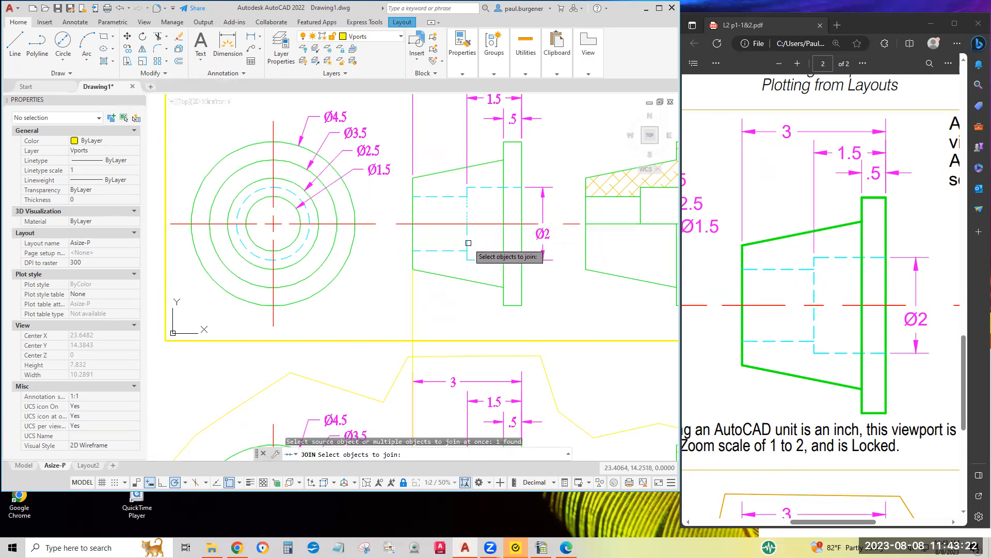
click(467, 243)
key(Escape)
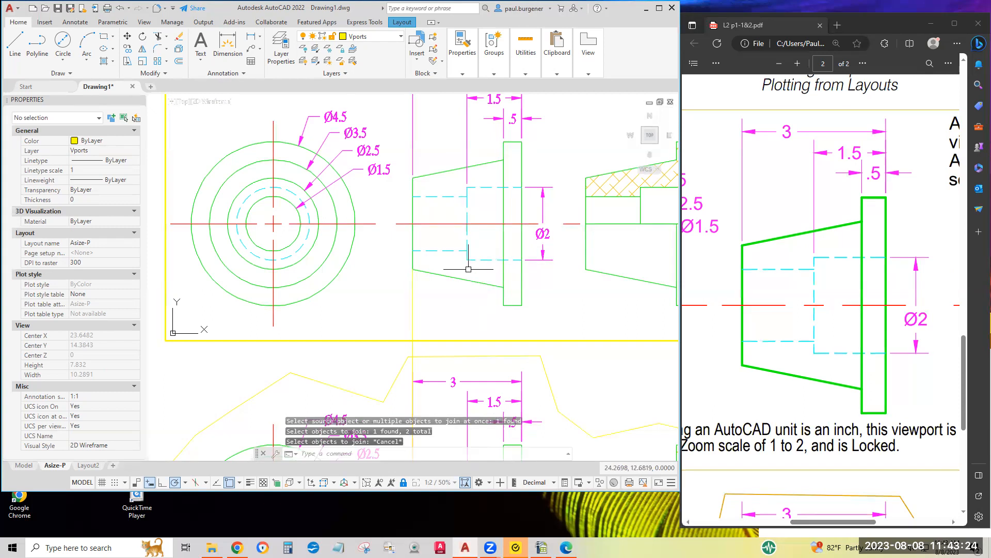
click(468, 234)
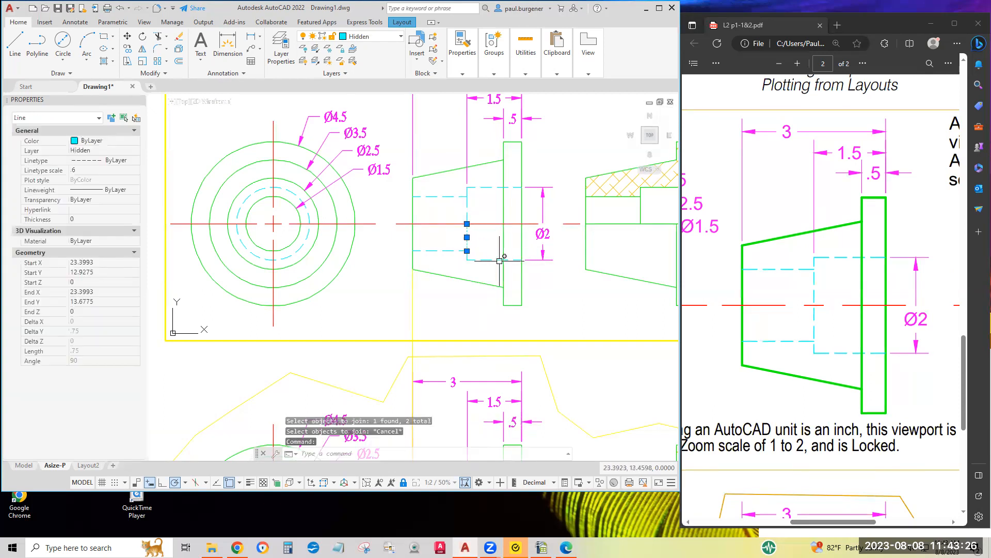
key(Escape)
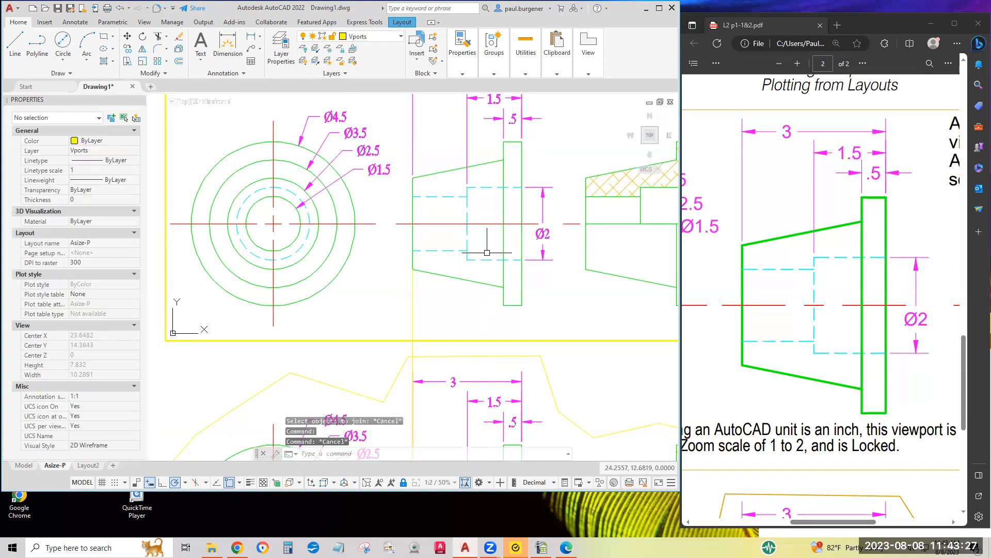
- Join the vertical hidden line segments at the side view's bore step into one line
click(165, 75)
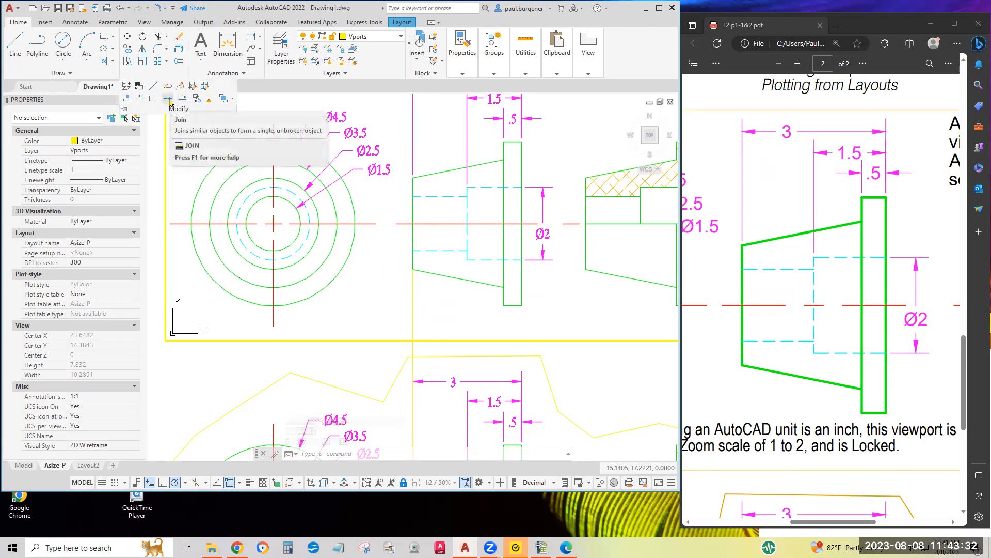
click(168, 100)
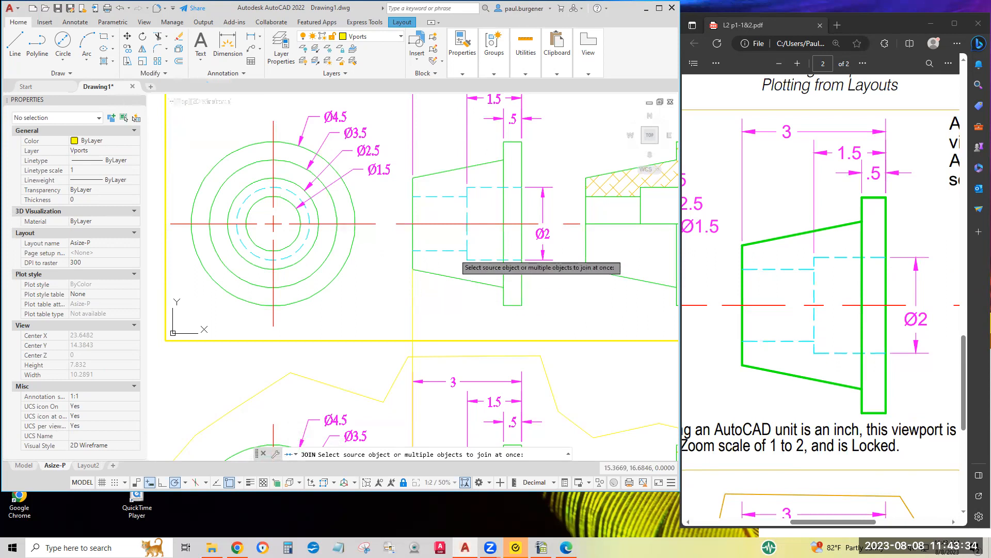
click(466, 205)
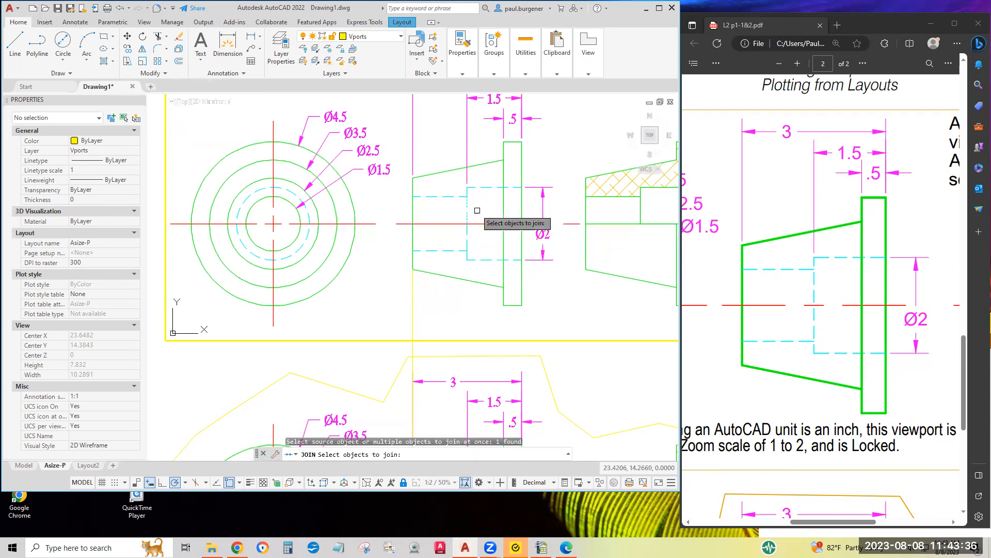
click(465, 242)
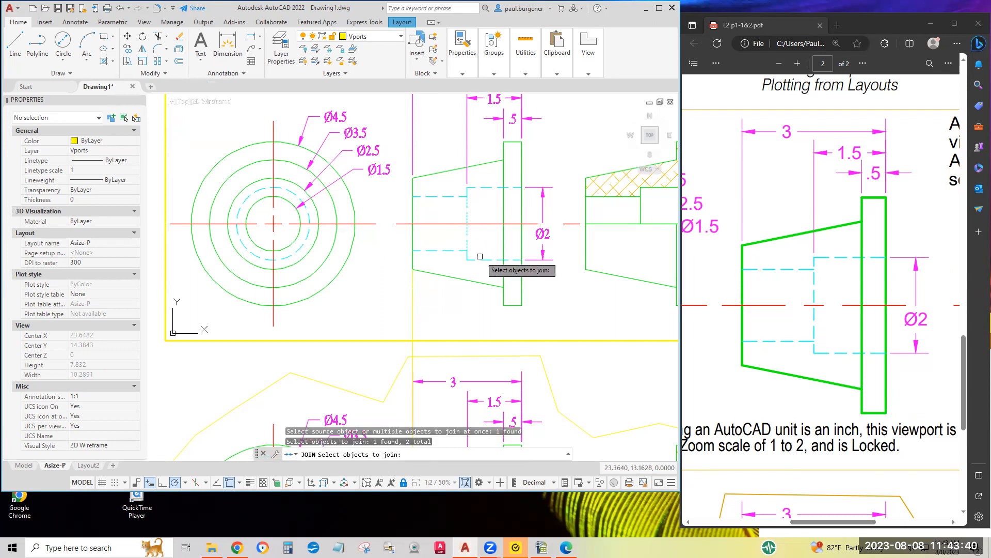
click(461, 176)
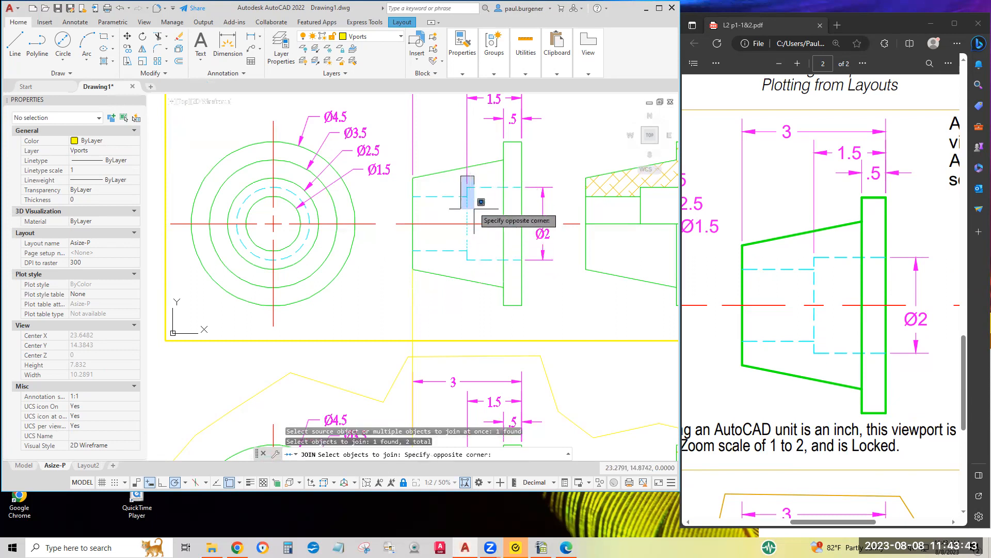
click(480, 270)
key(Return)
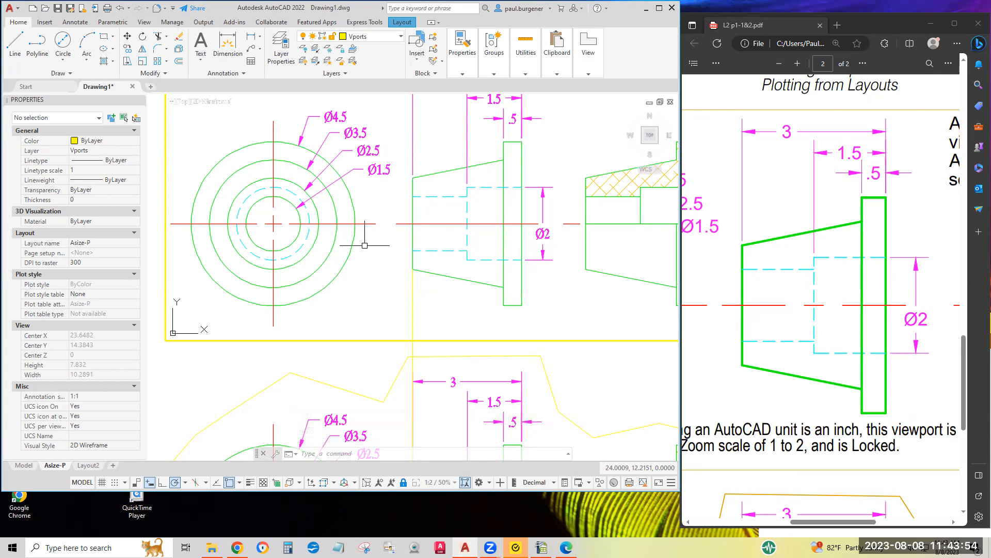
- Set the linetype scale to .5 for the side view's hidden bore lines and the front view's hidden circle, and clear the selection
click(474, 269)
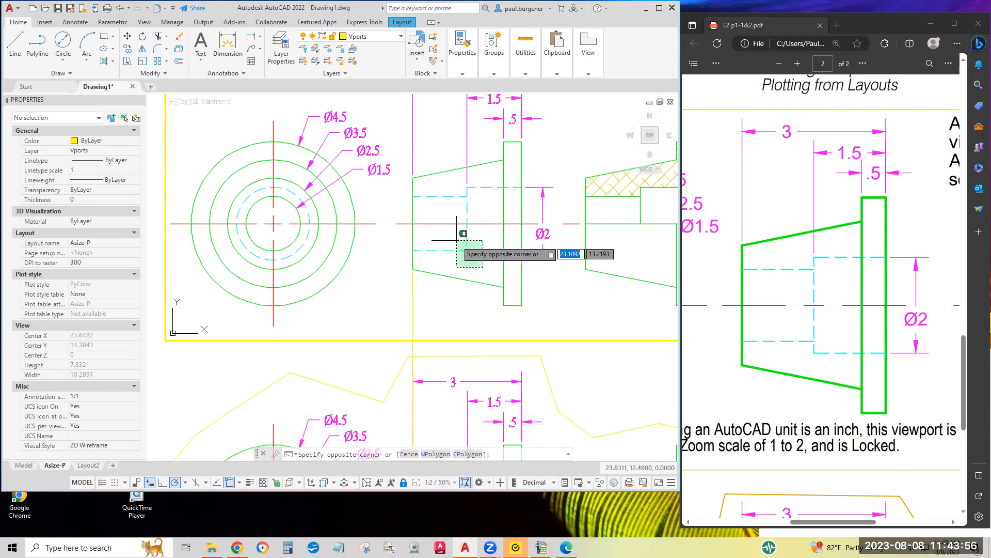
click(433, 217)
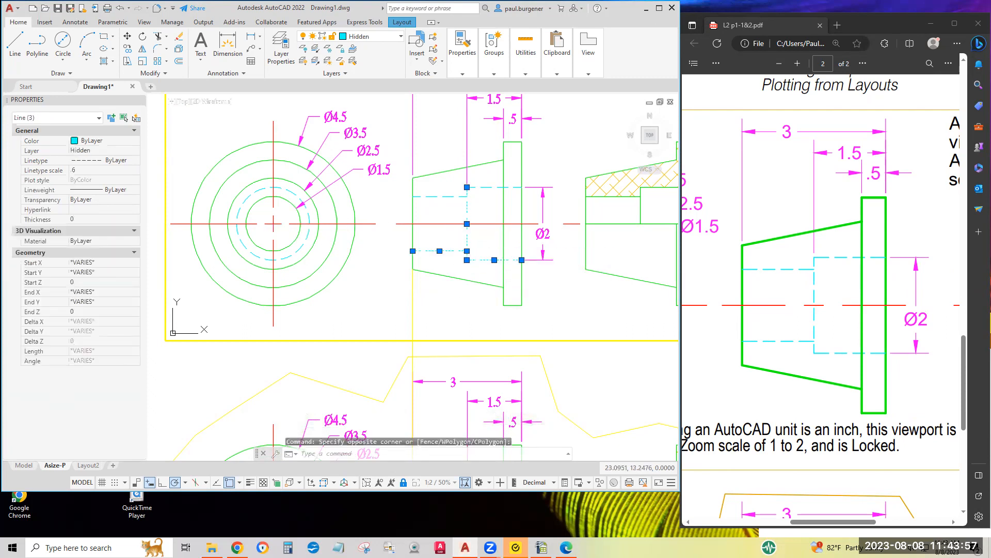
click(403, 167)
click(537, 211)
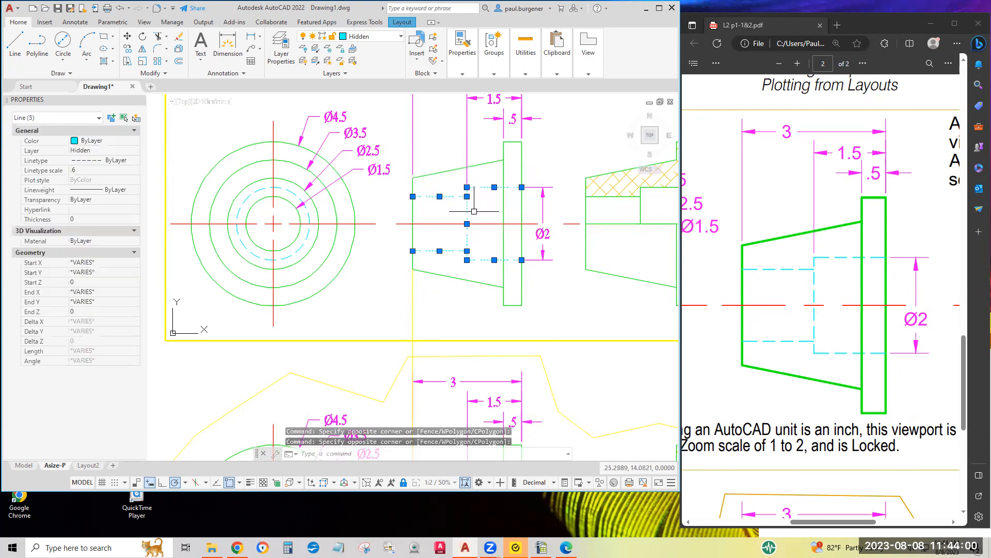
click(449, 196)
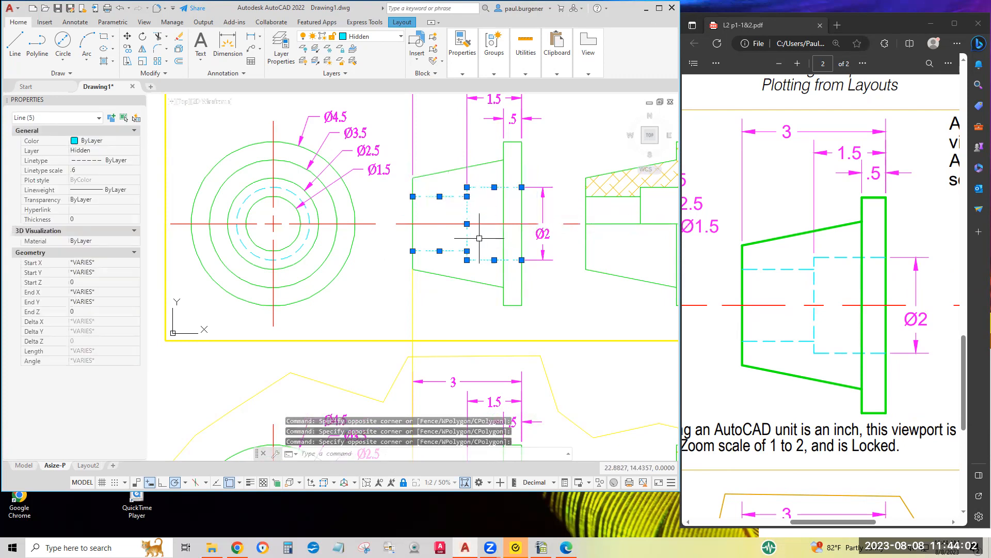
click(449, 180)
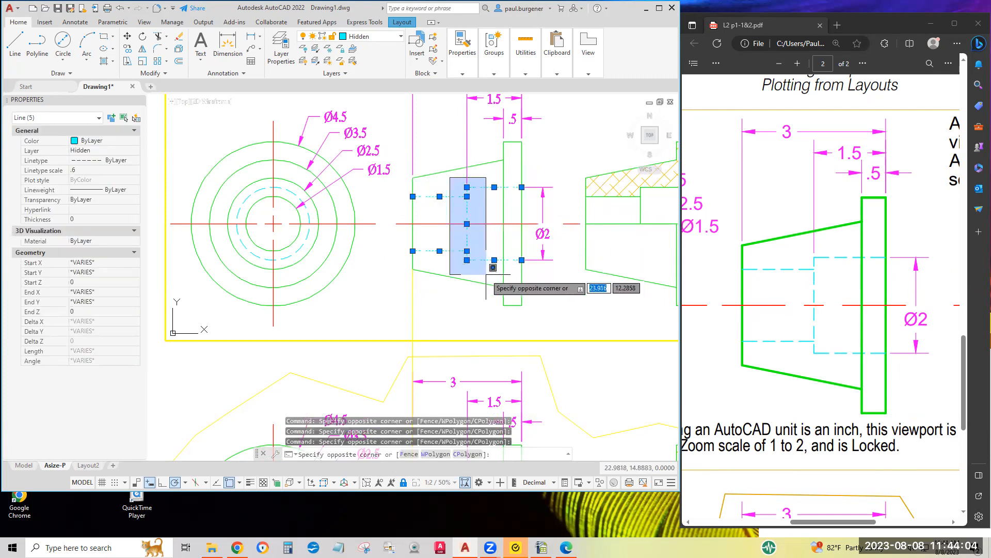
click(424, 258)
click(309, 232)
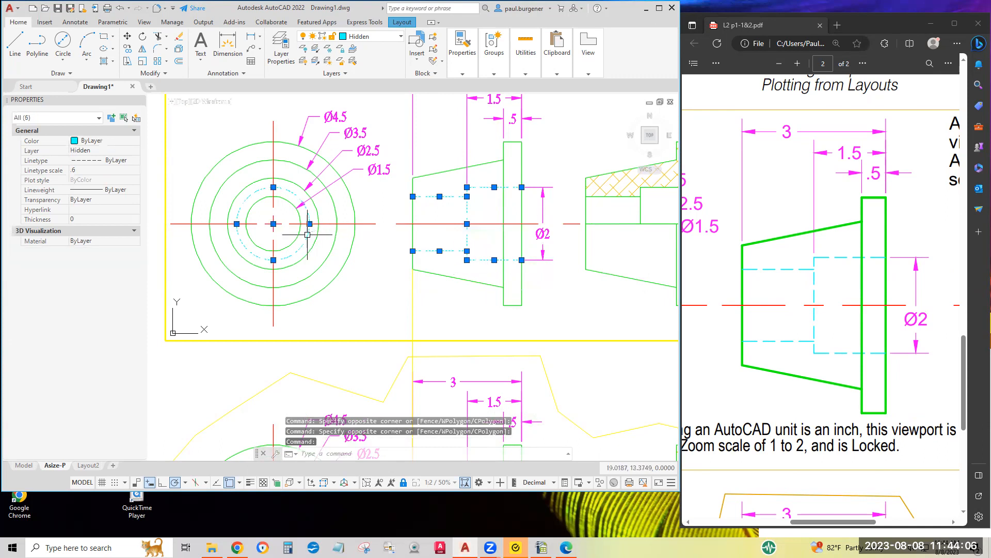
click(94, 170)
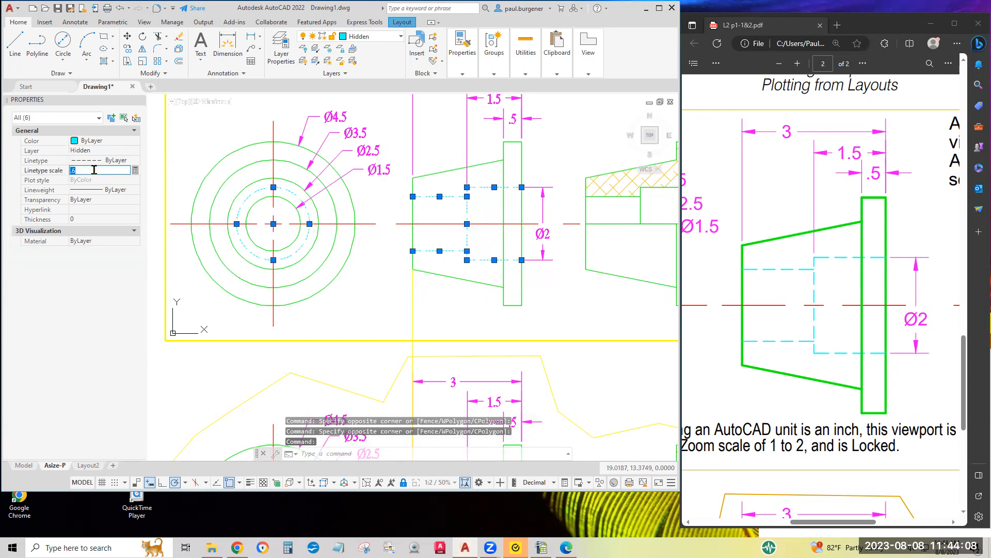
key(Return)
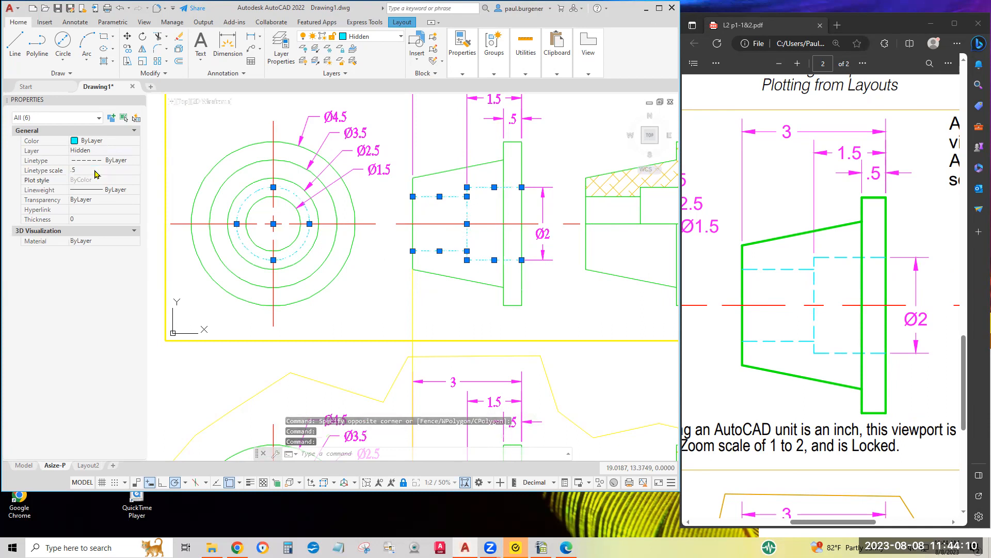
key(Escape)
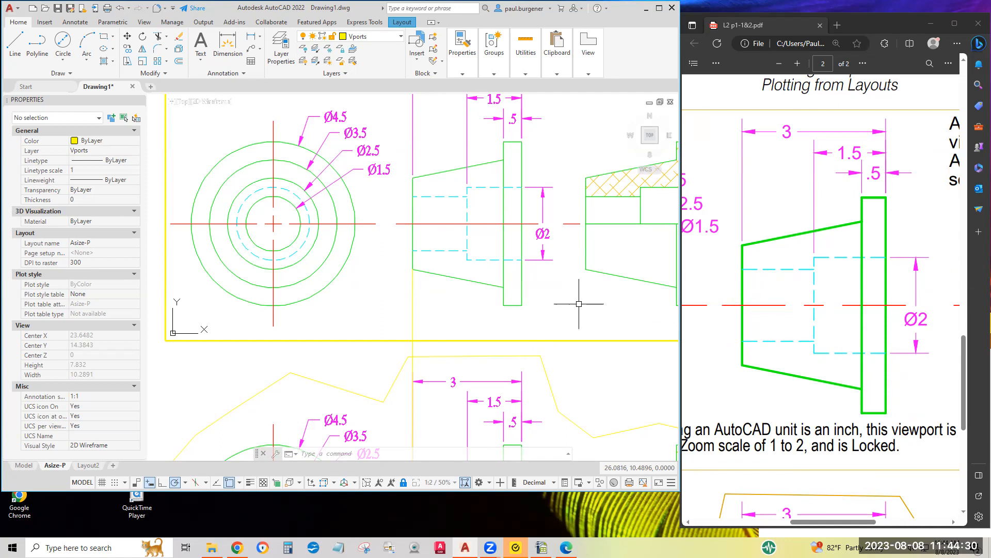
- Set the linetype scale of the side view's horizontal centerline to .5 and clear the selection
click(485, 224)
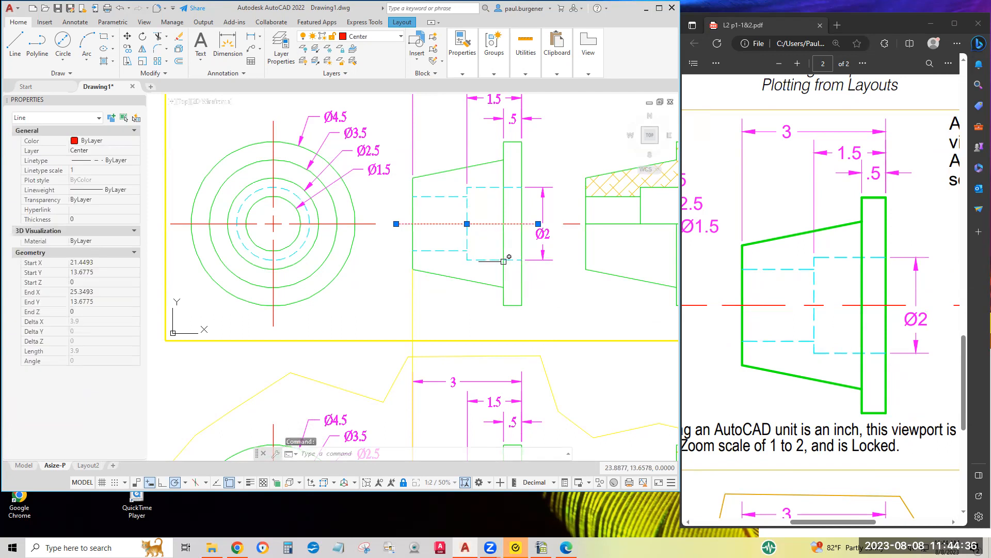
click(89, 170)
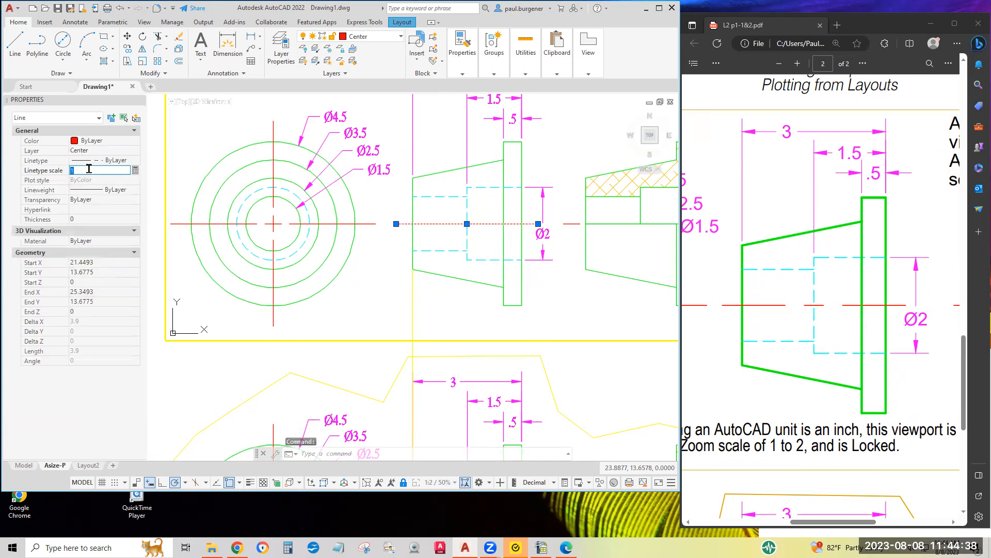
text(.5)
key(Return)
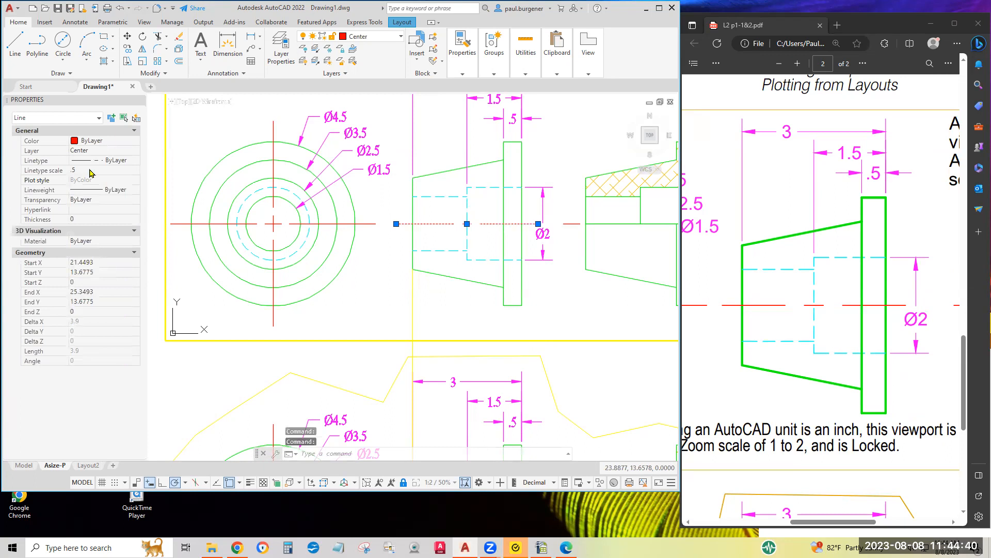
key(Escape)
key(Escape)
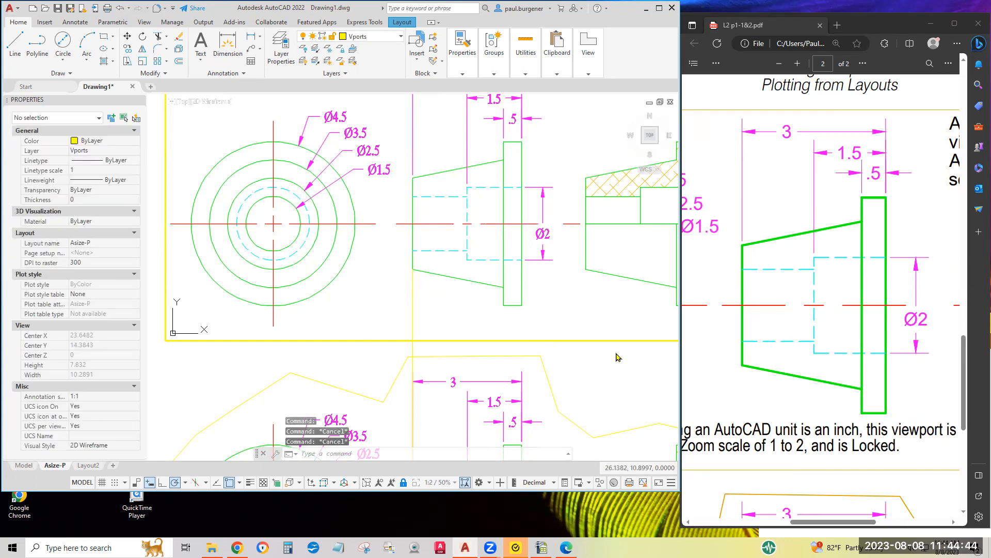
- Adjust the side view centerline's linetype scale, settling on .6, and clear the selection
click(459, 222)
click(100, 170)
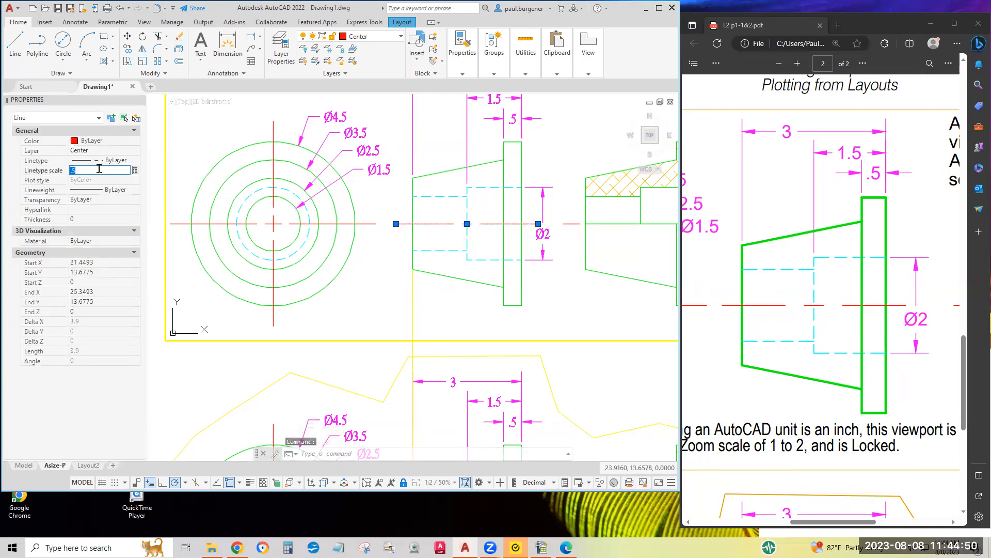
text(.)
key(Return)
click(99, 169)
text(.)
key(Return)
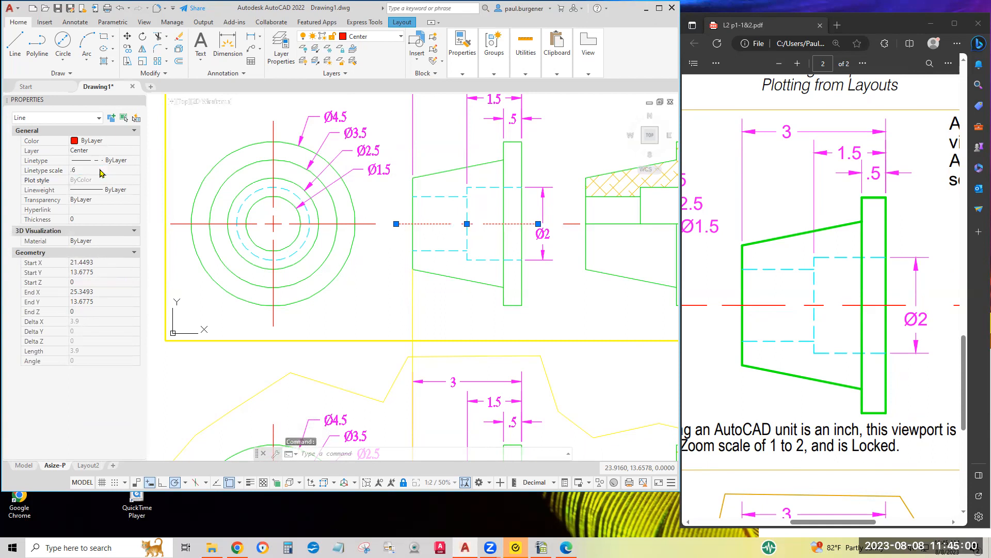
key(Escape)
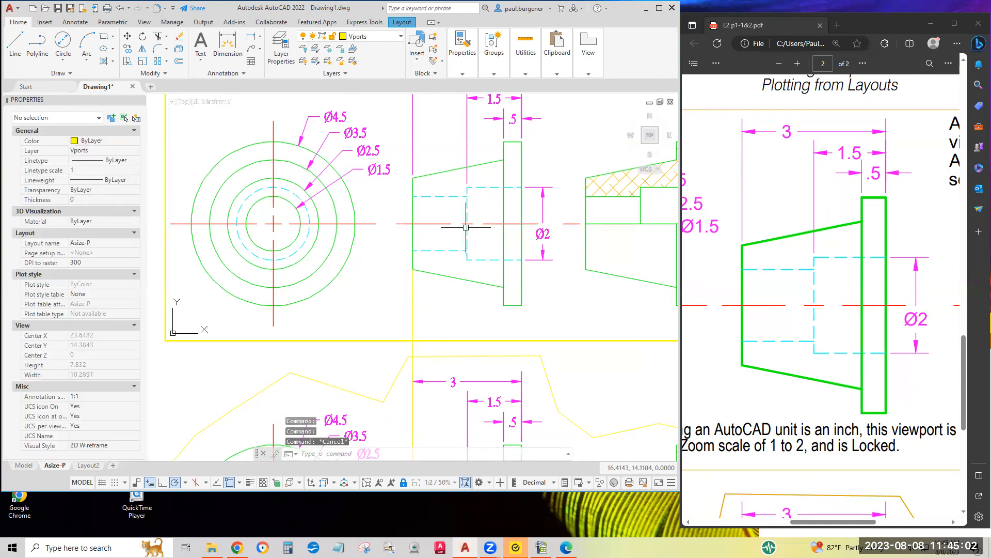
- Return to paper space on the Asize-P layout and save the drawing
scroll(482, 300, down, 2)
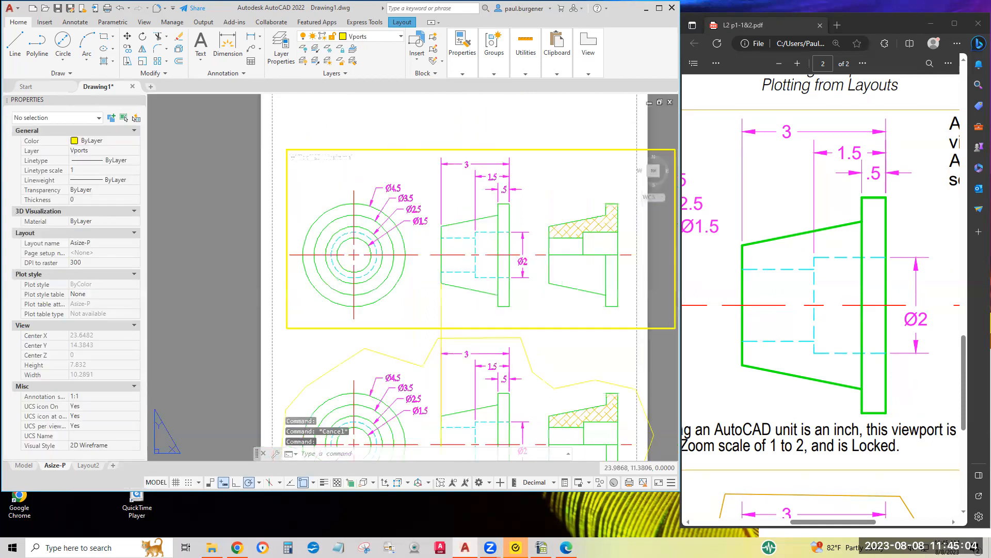
middle_drag(563, 343, 516, 278)
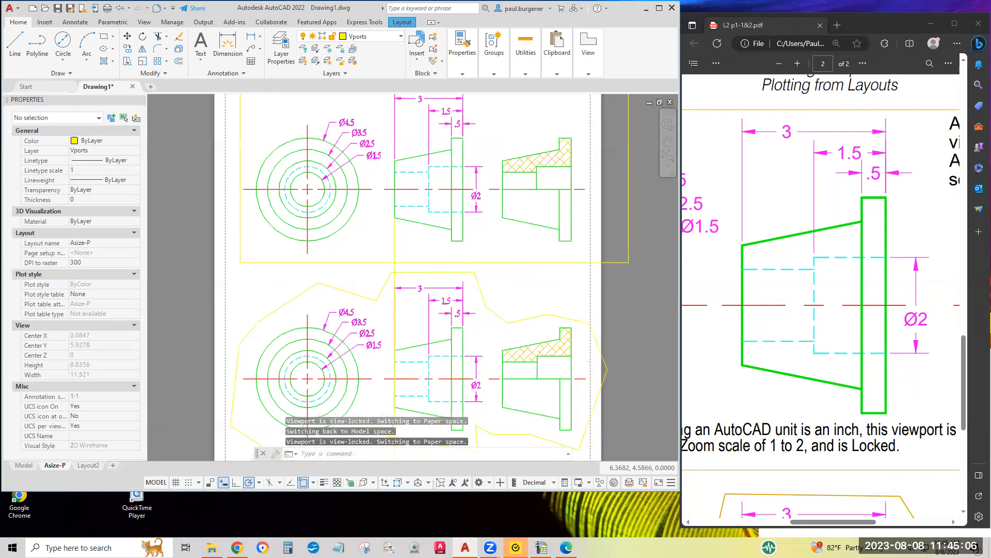
scroll(528, 310, down, 3)
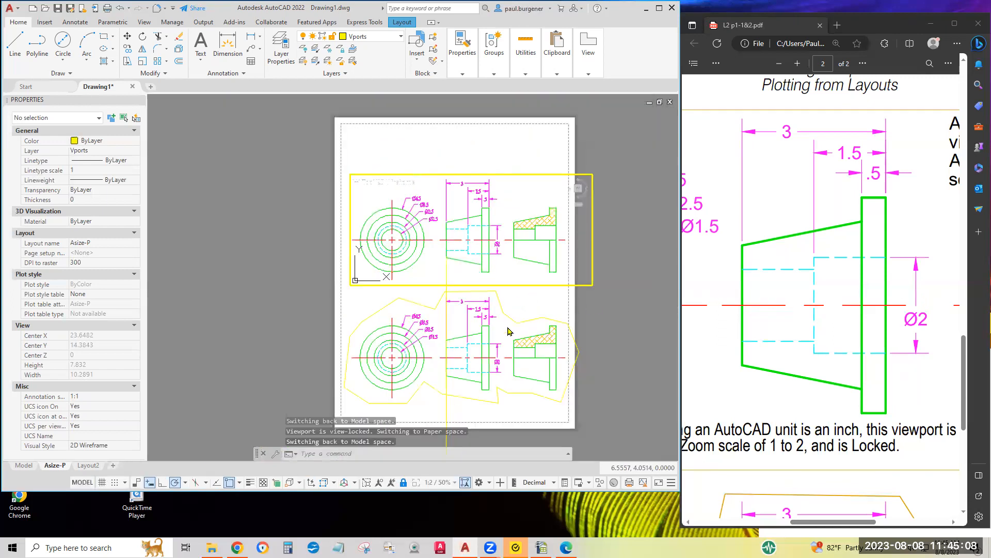
double_click(496, 142)
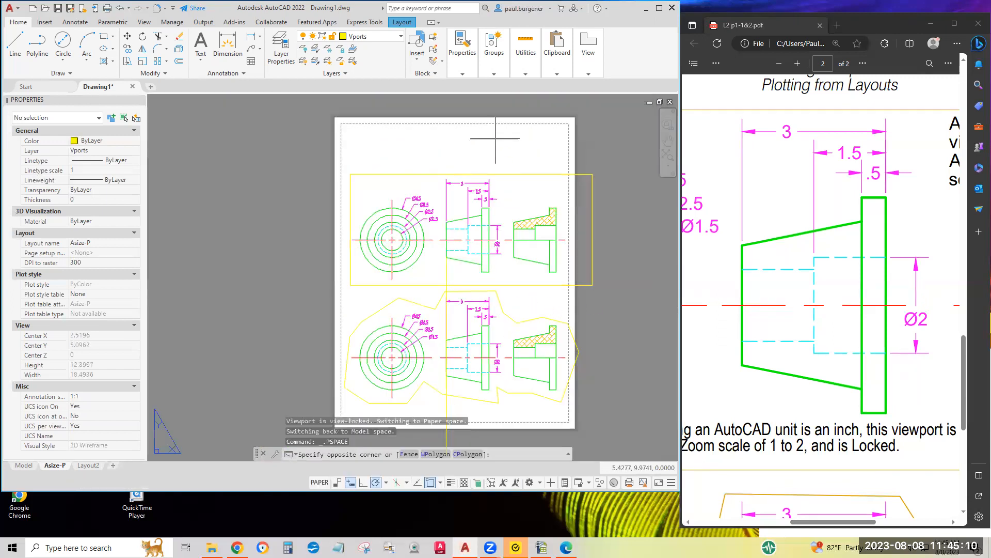
key(Escape)
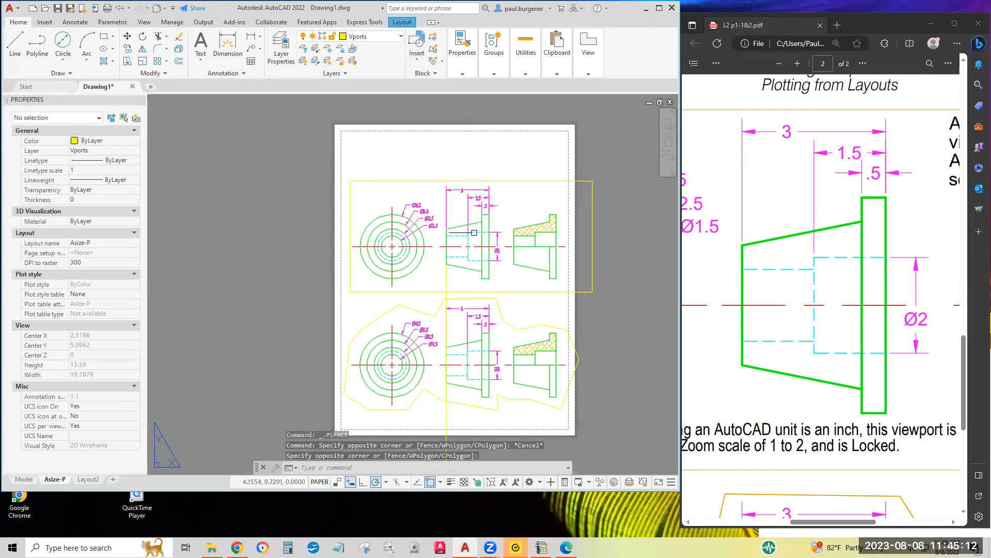
middle_drag(543, 405, 502, 375)
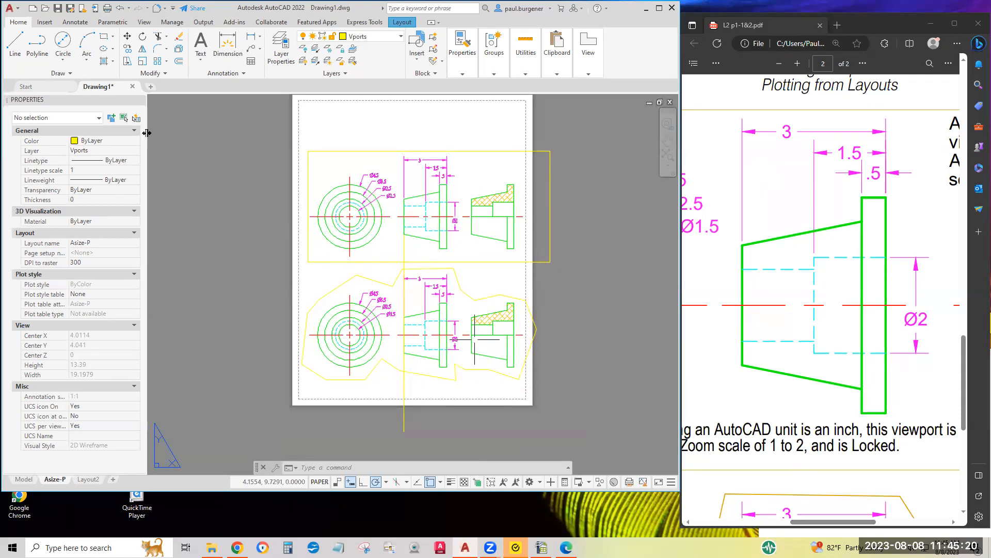
key(ctrl+s)
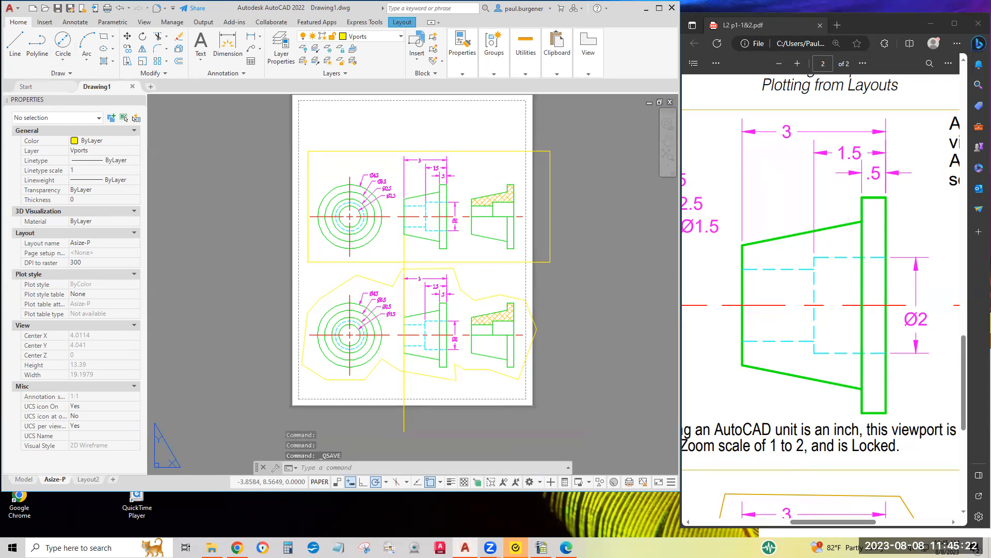
mouse_move(579, 366)
middle_down()
mouse_move(572, 396)
mouse_move(576, 383)
middle_up()
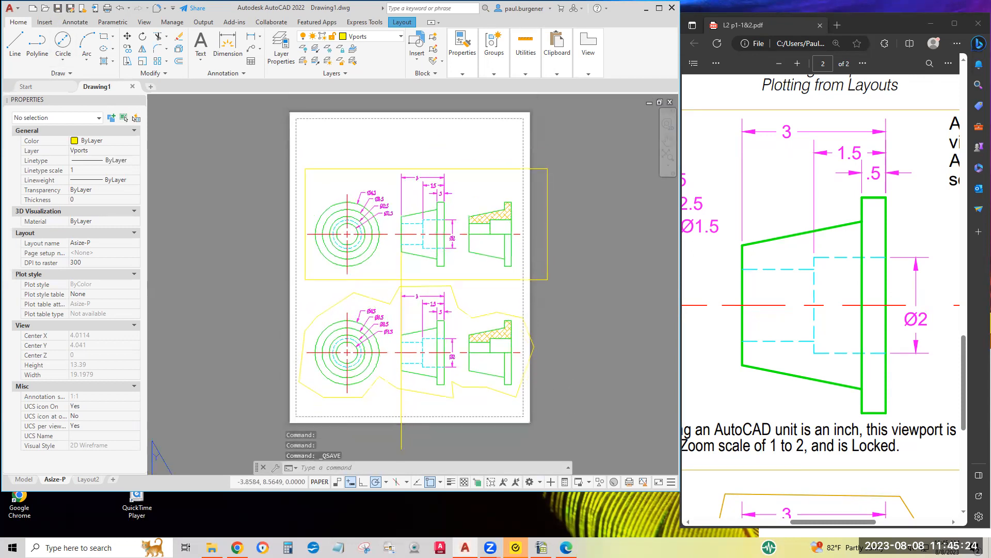
click(668, 505)
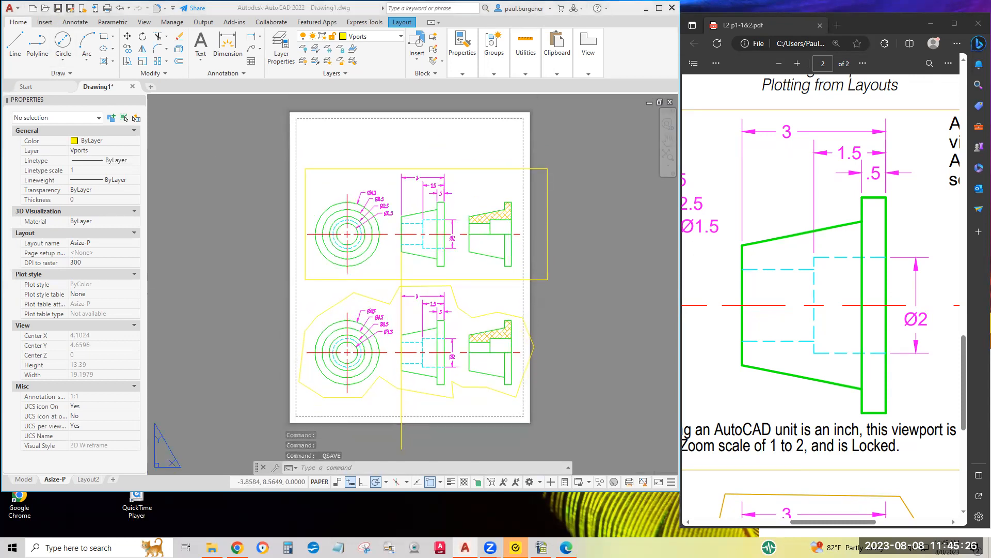